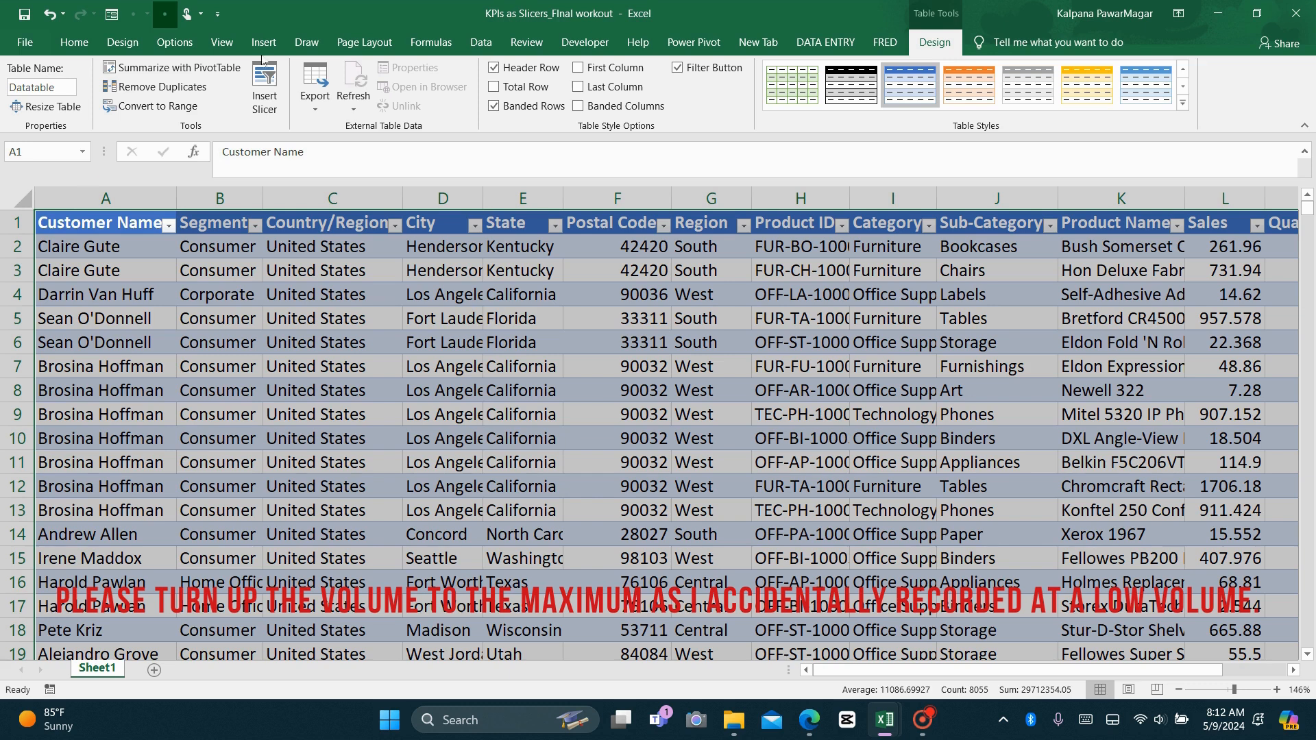
- Create a PivotTable from the Datatable table on a new worksheet, adding its data to the Data Model
click(256, 44)
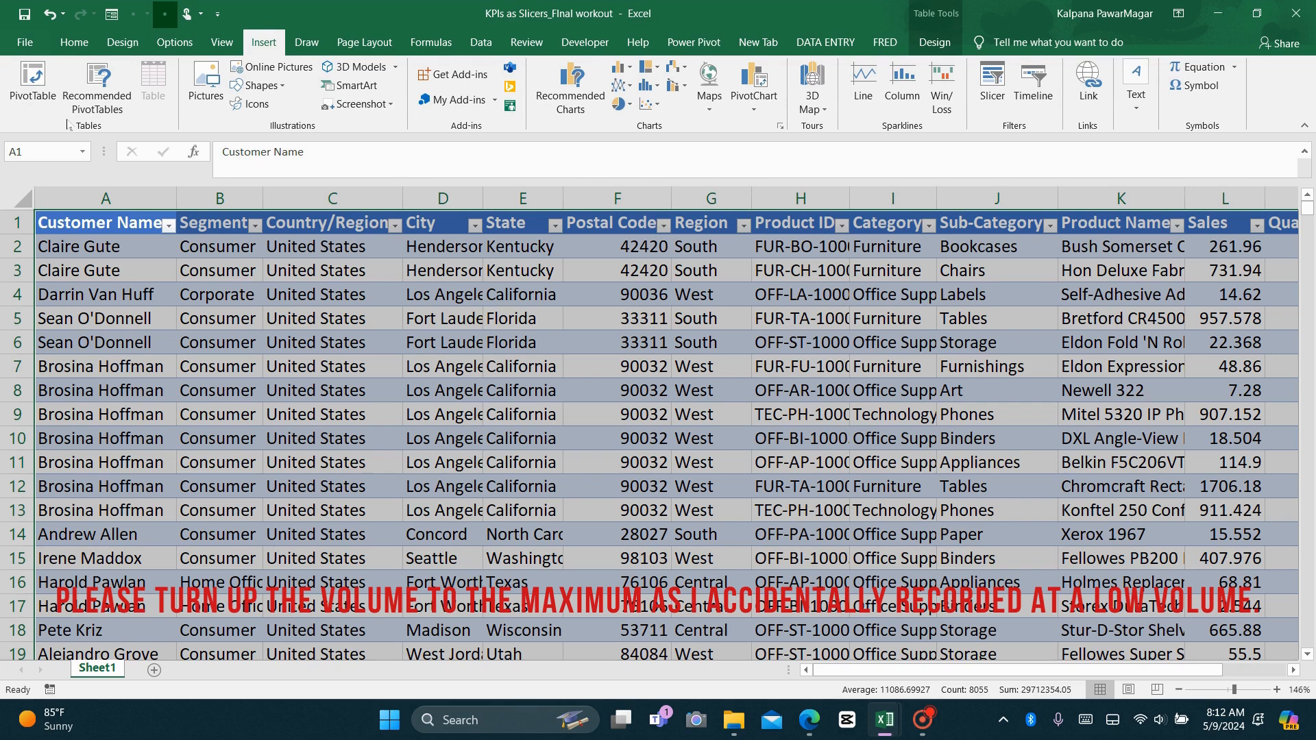
click(125, 44)
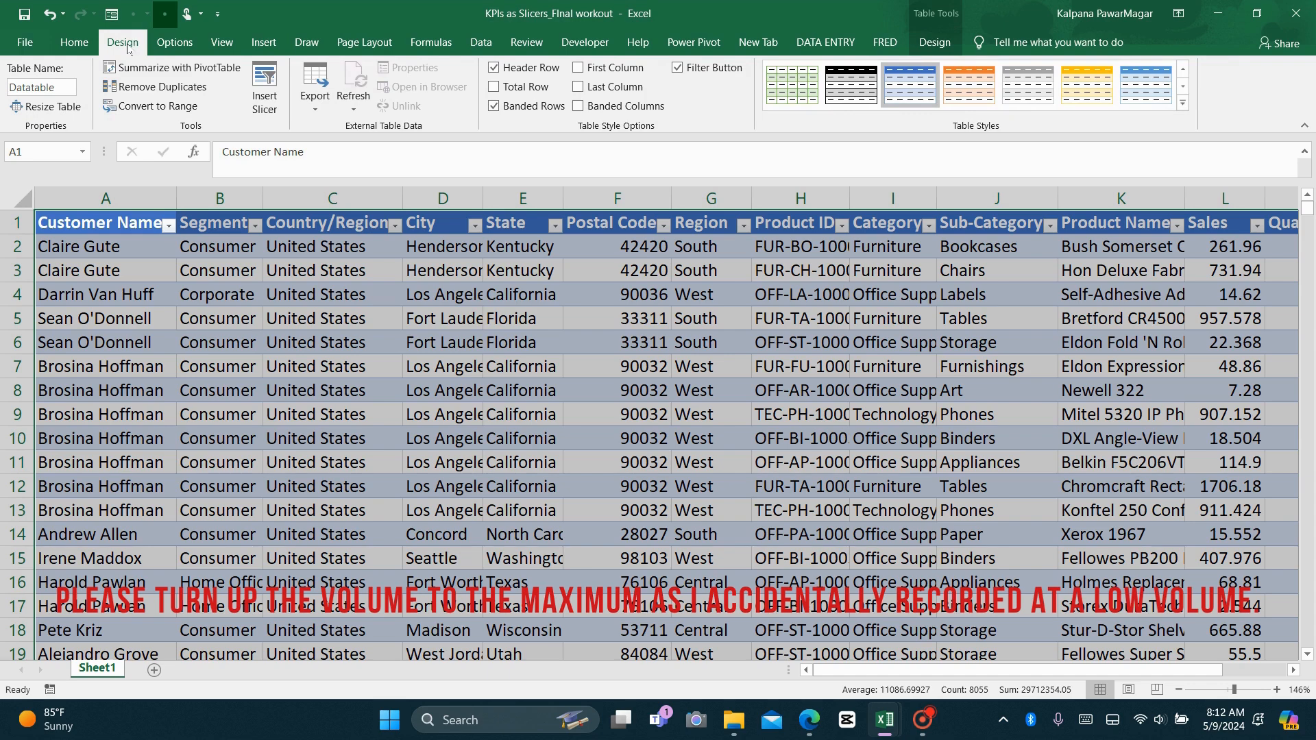
click(186, 70)
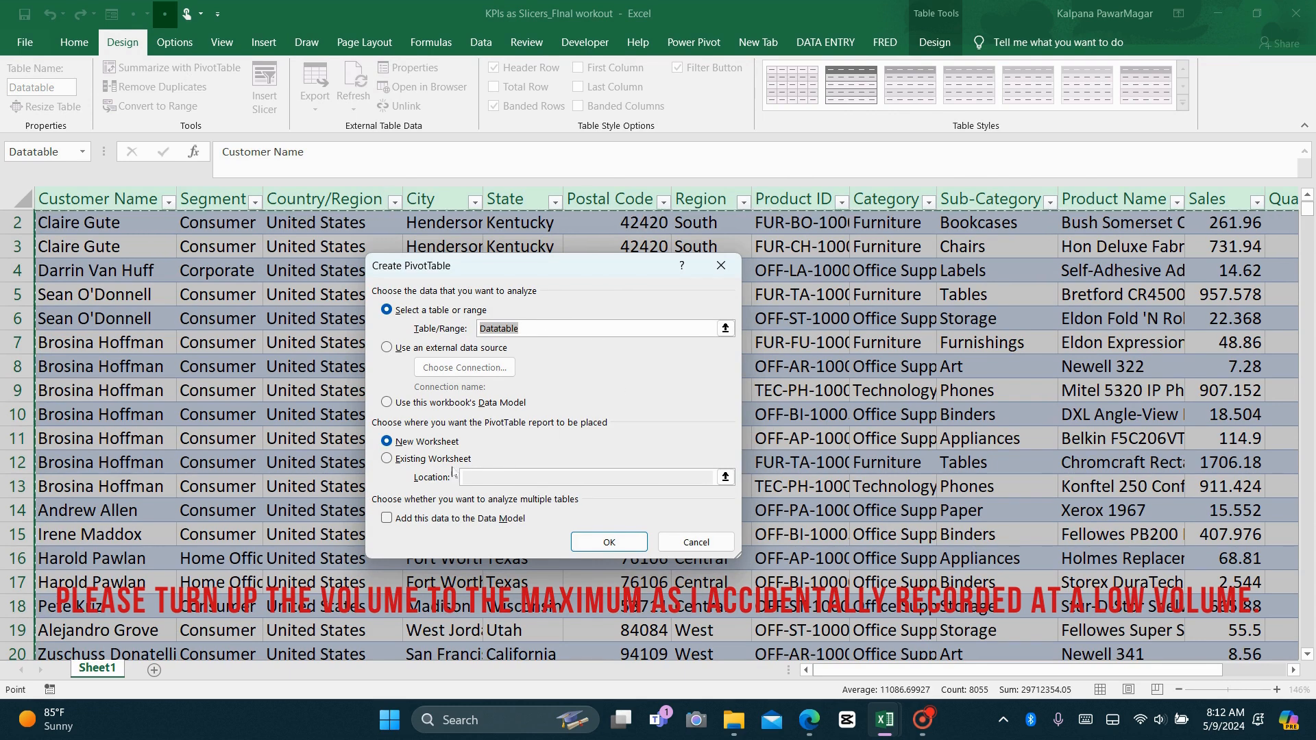
click(387, 518)
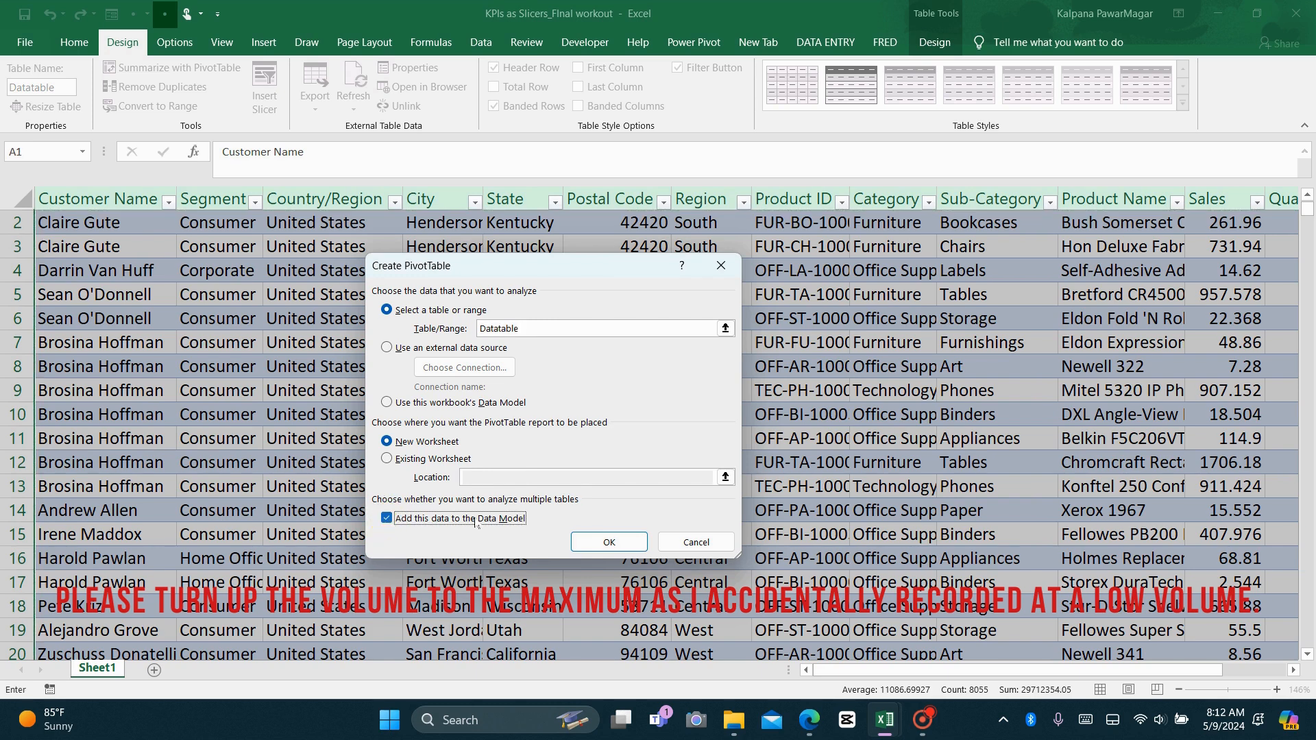
click(589, 546)
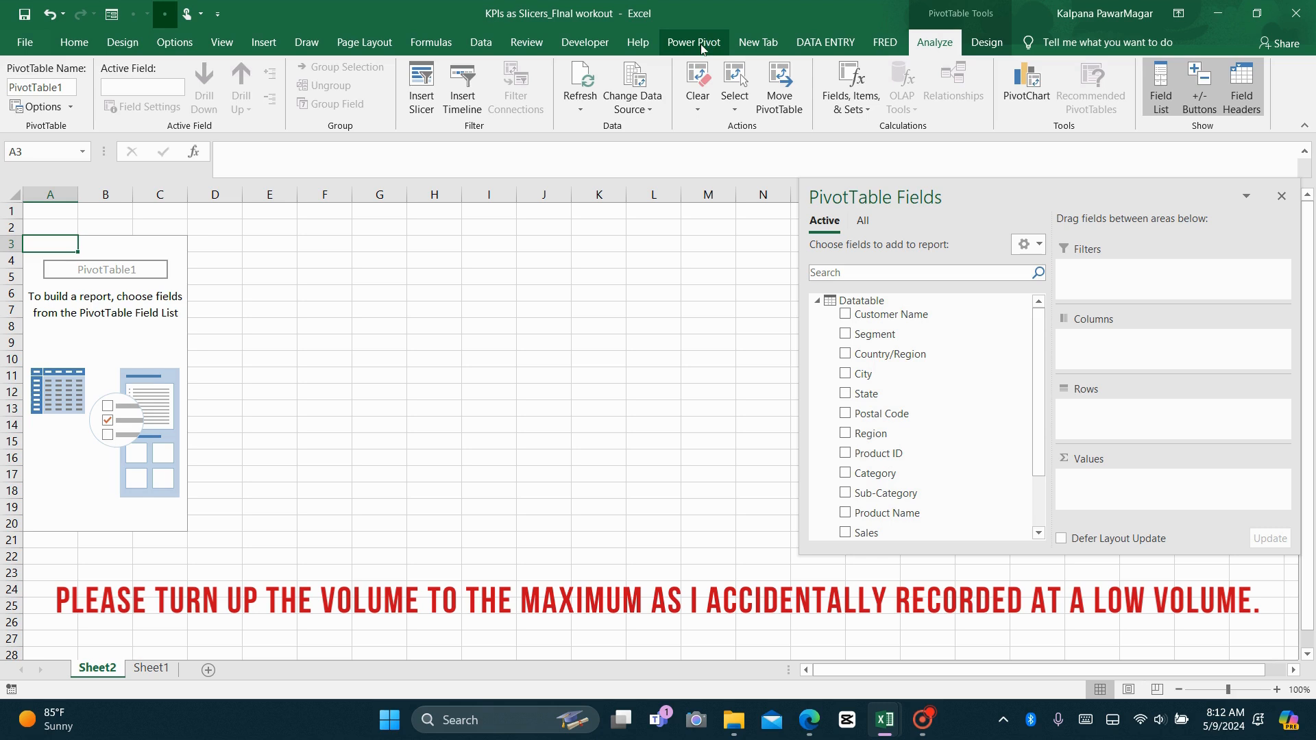
- Start a new Power Pivot measure in Datatable and name it "No. Of Orders"
click(694, 42)
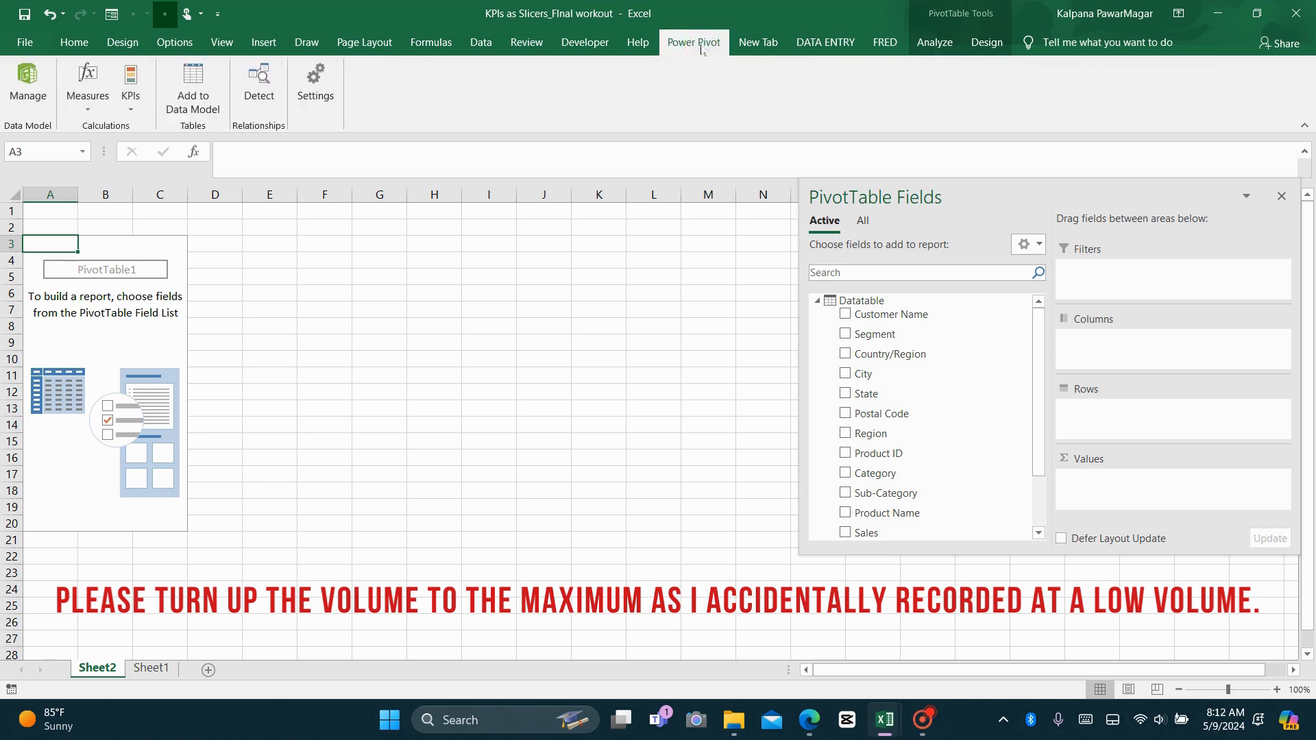
click(83, 94)
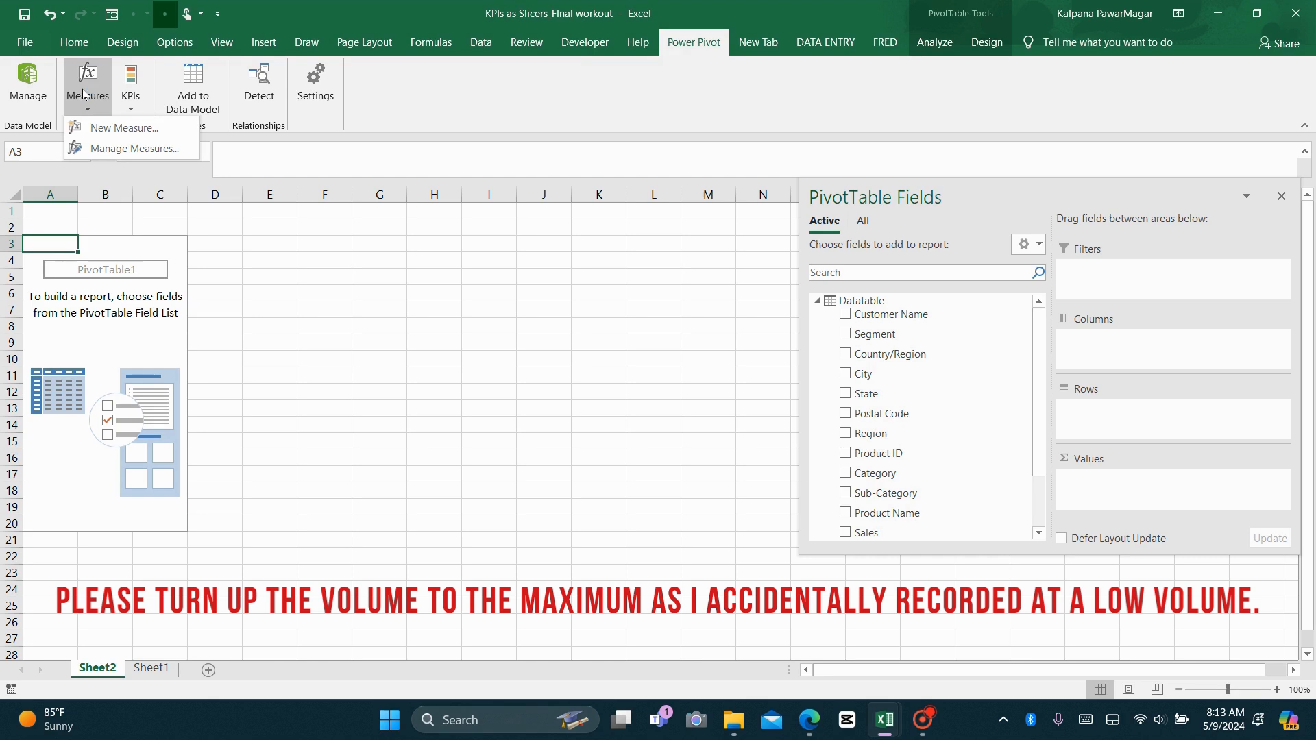
click(115, 129)
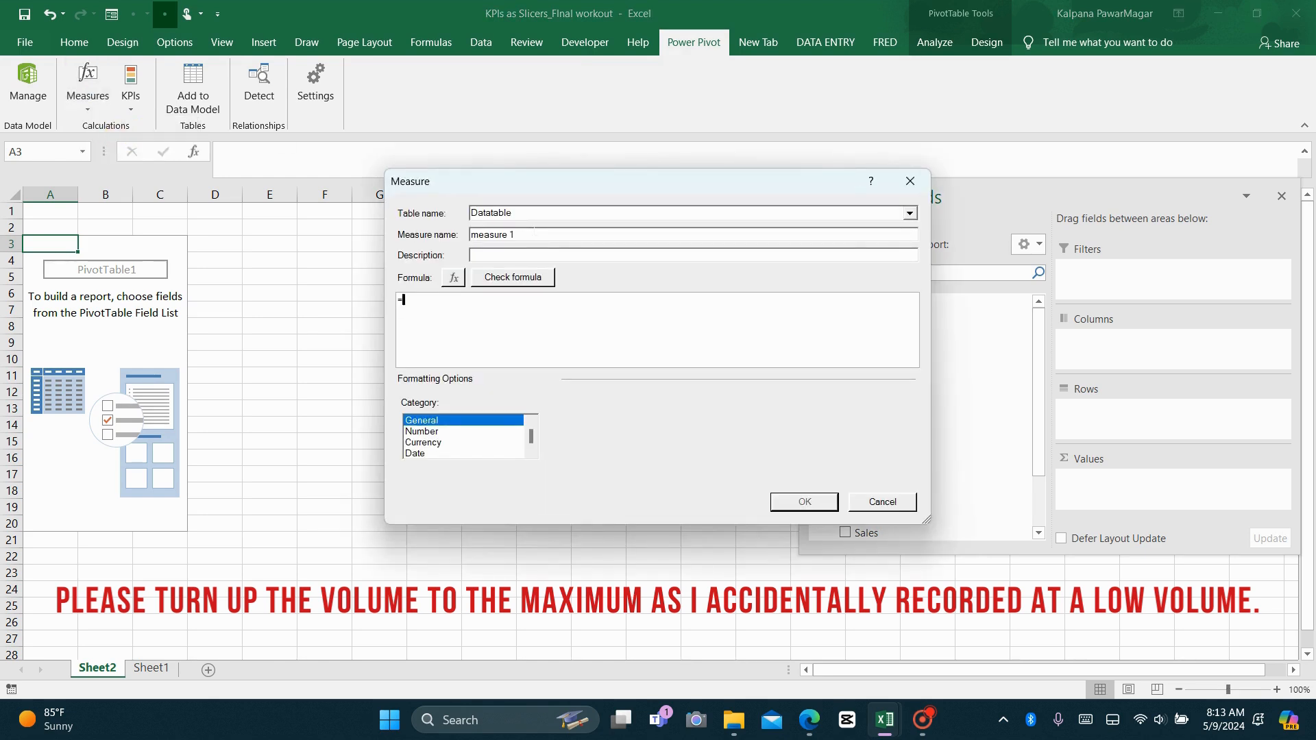
drag(534, 232, 441, 233)
text(No.)
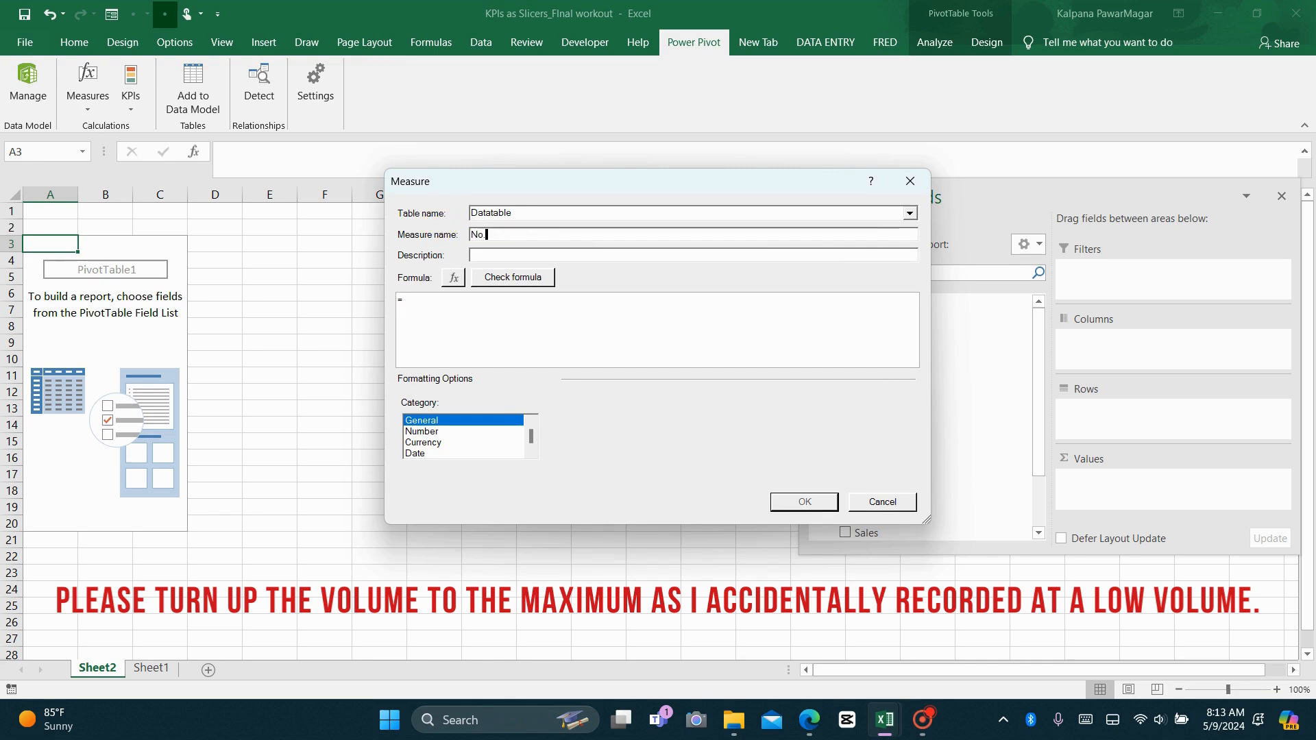
text( Of O)
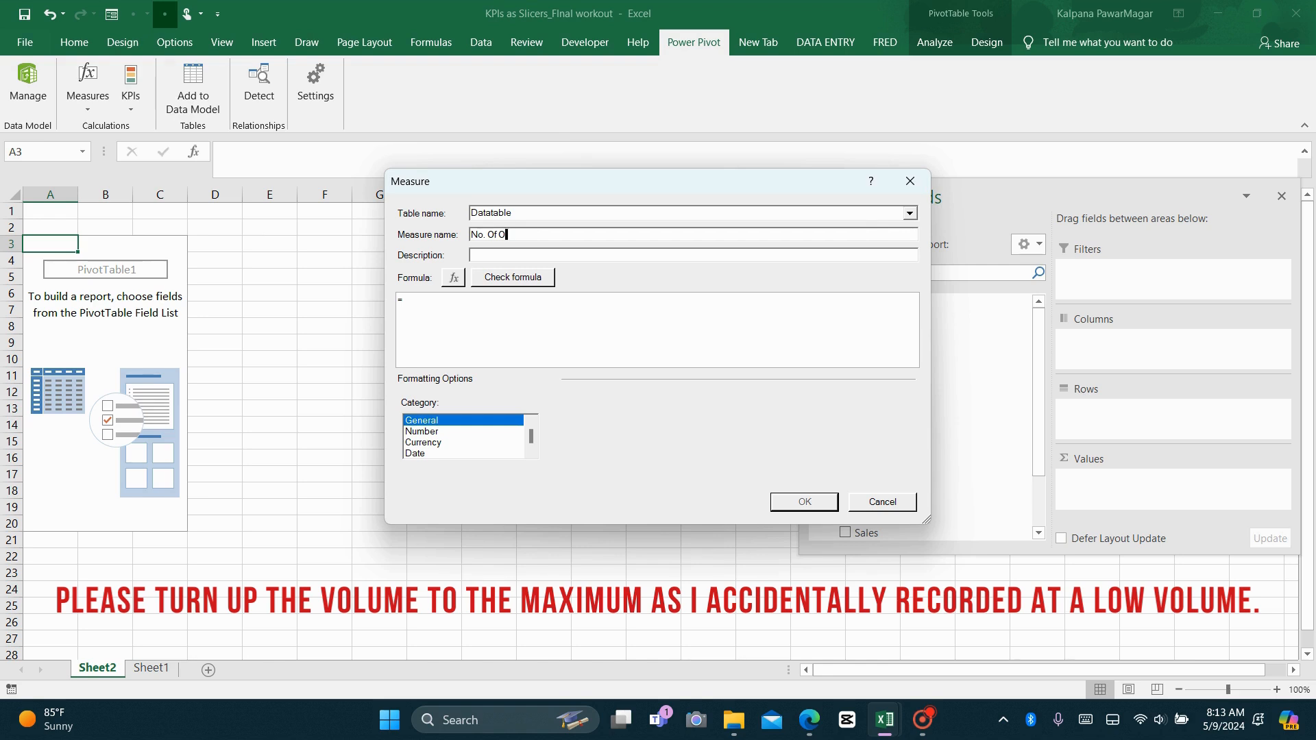
text(rders)
- Define the measure's formula as =COUNTROWS('Datatable'), check it for errors, and save the measure
click(466, 302)
text(COUNT)
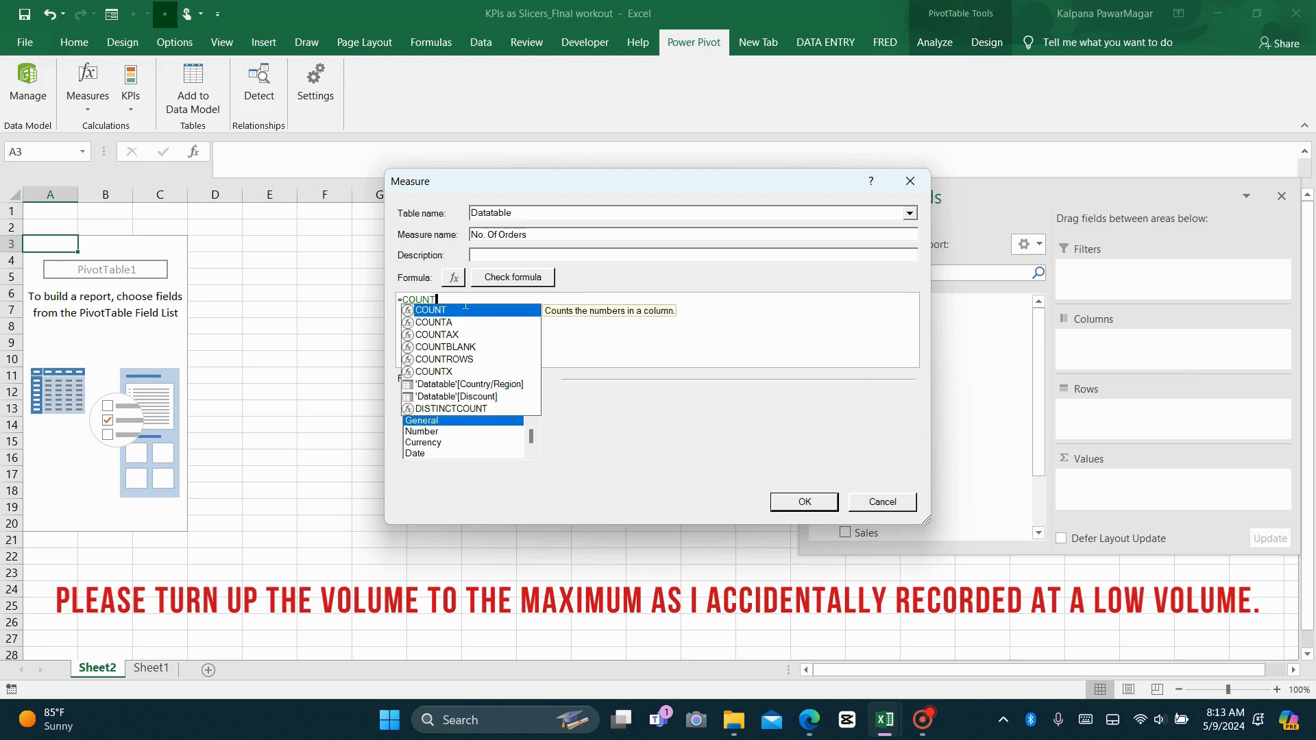
click(464, 359)
double_click(463, 359)
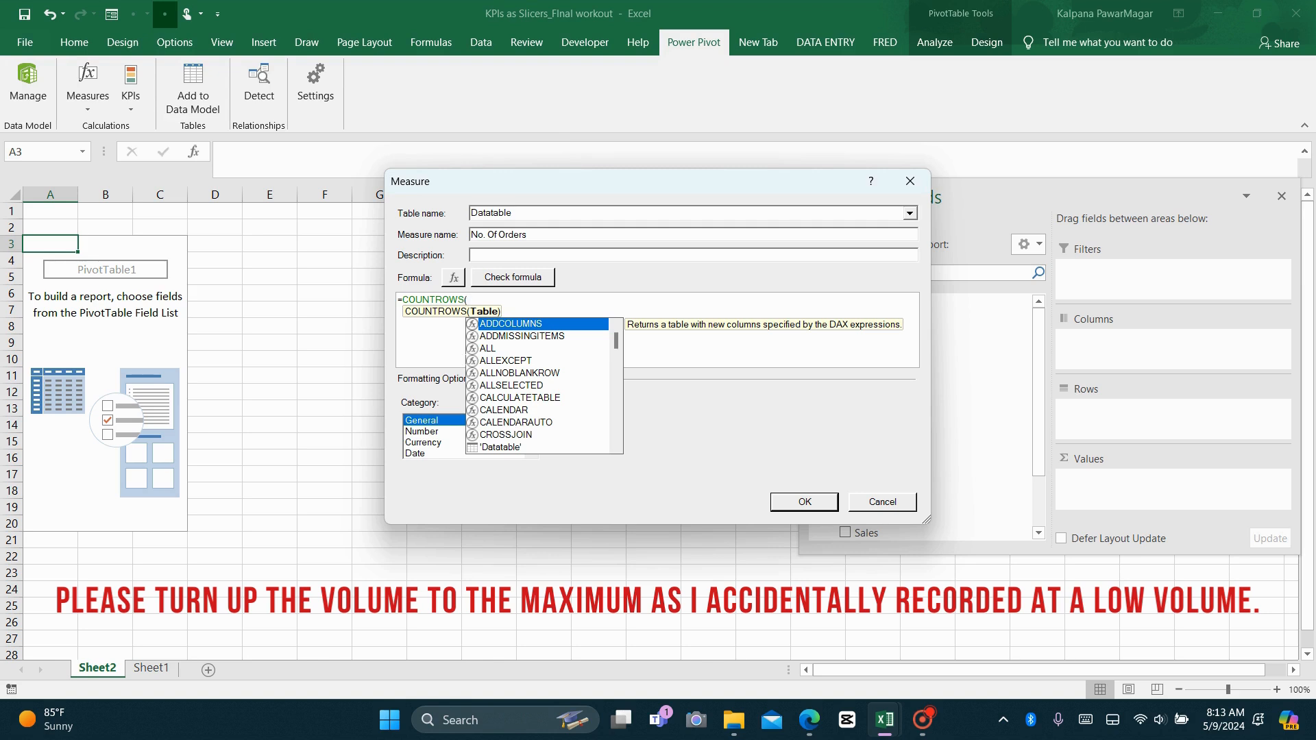
text(DATA)
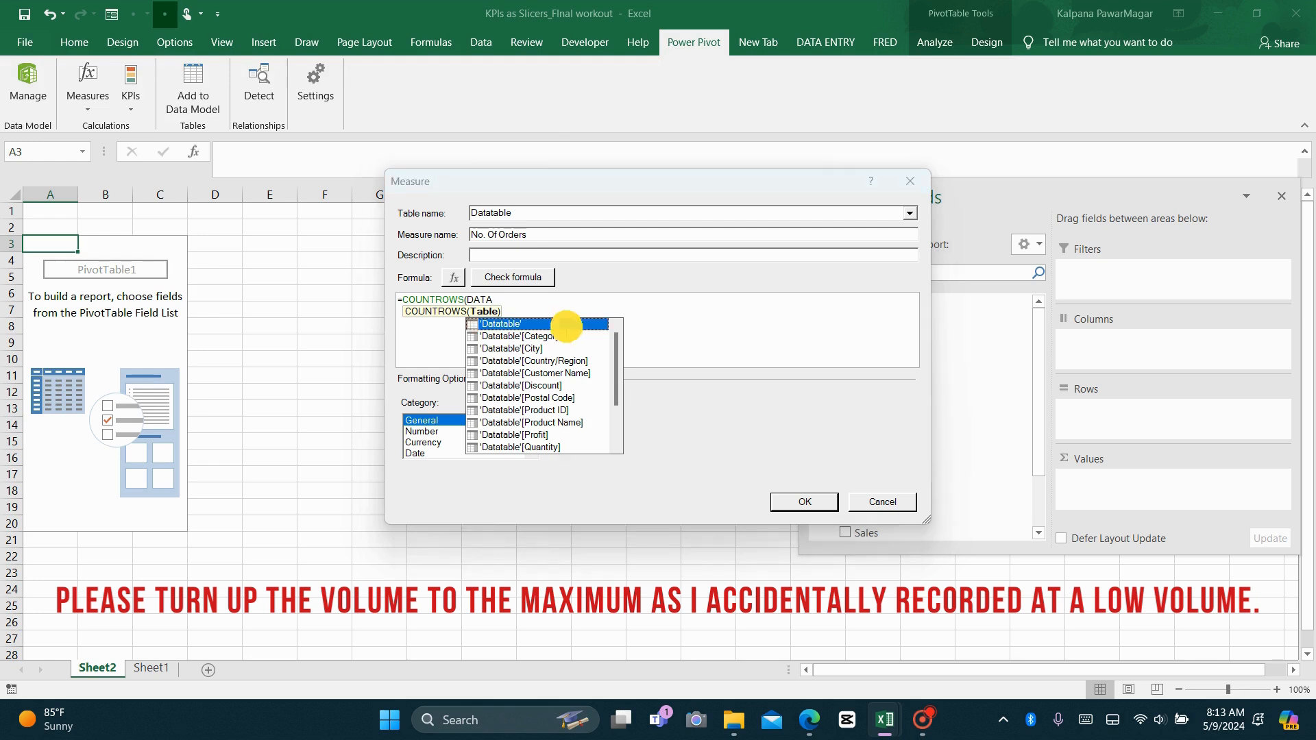
key(Tab)
text())
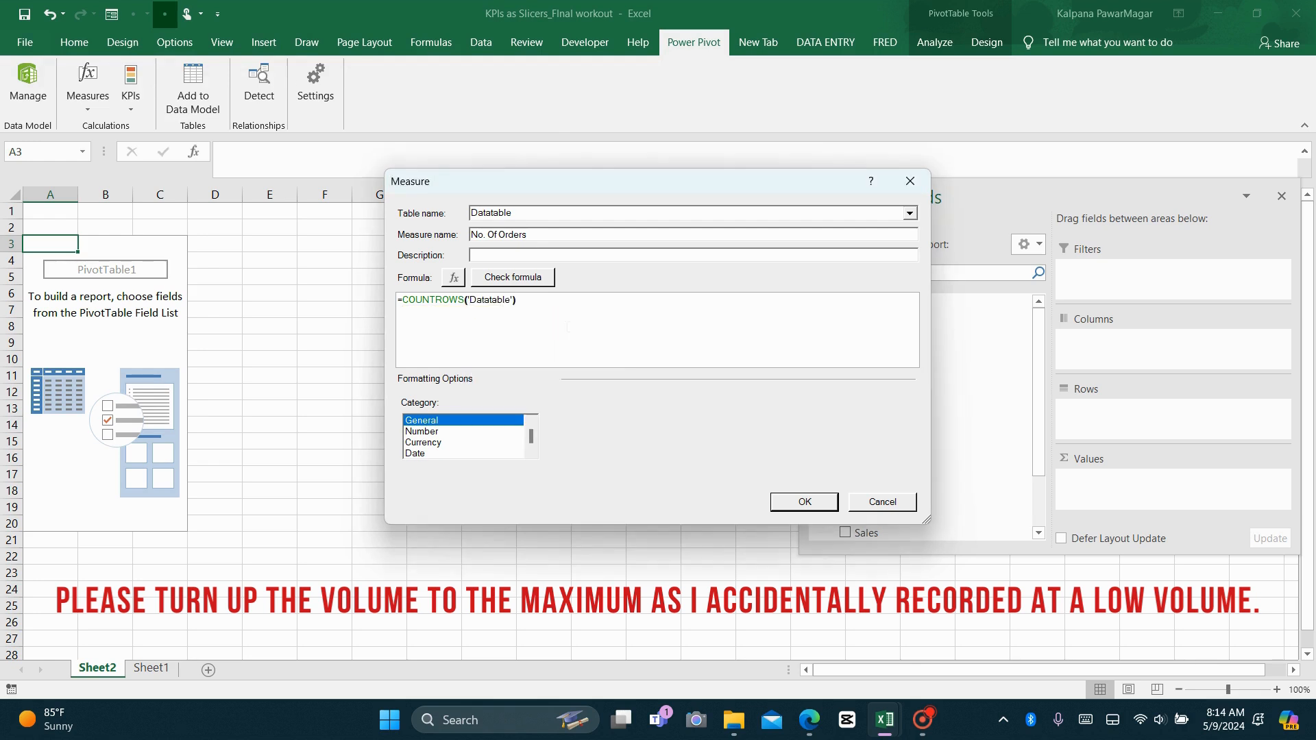
click(534, 278)
click(535, 278)
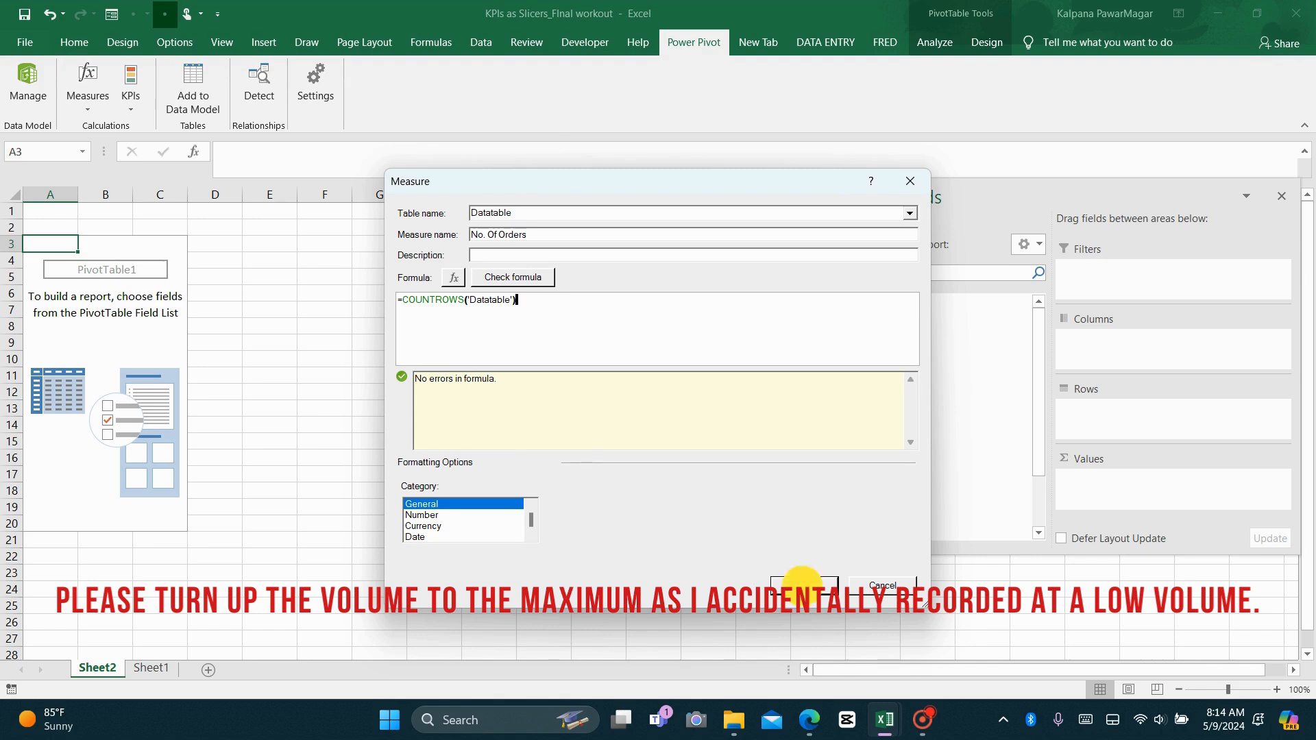
click(803, 585)
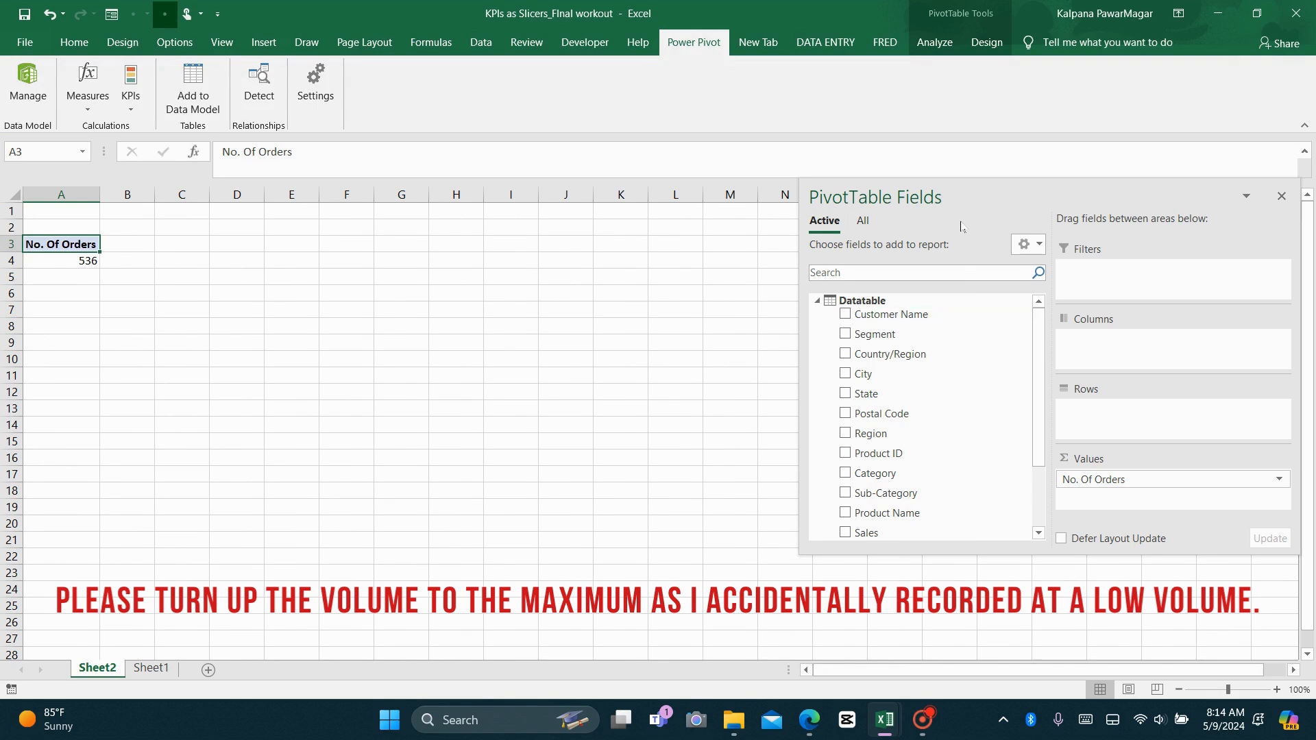
- Place the Region field in the PivotTable's Rows area
drag(968, 207, 550, 237)
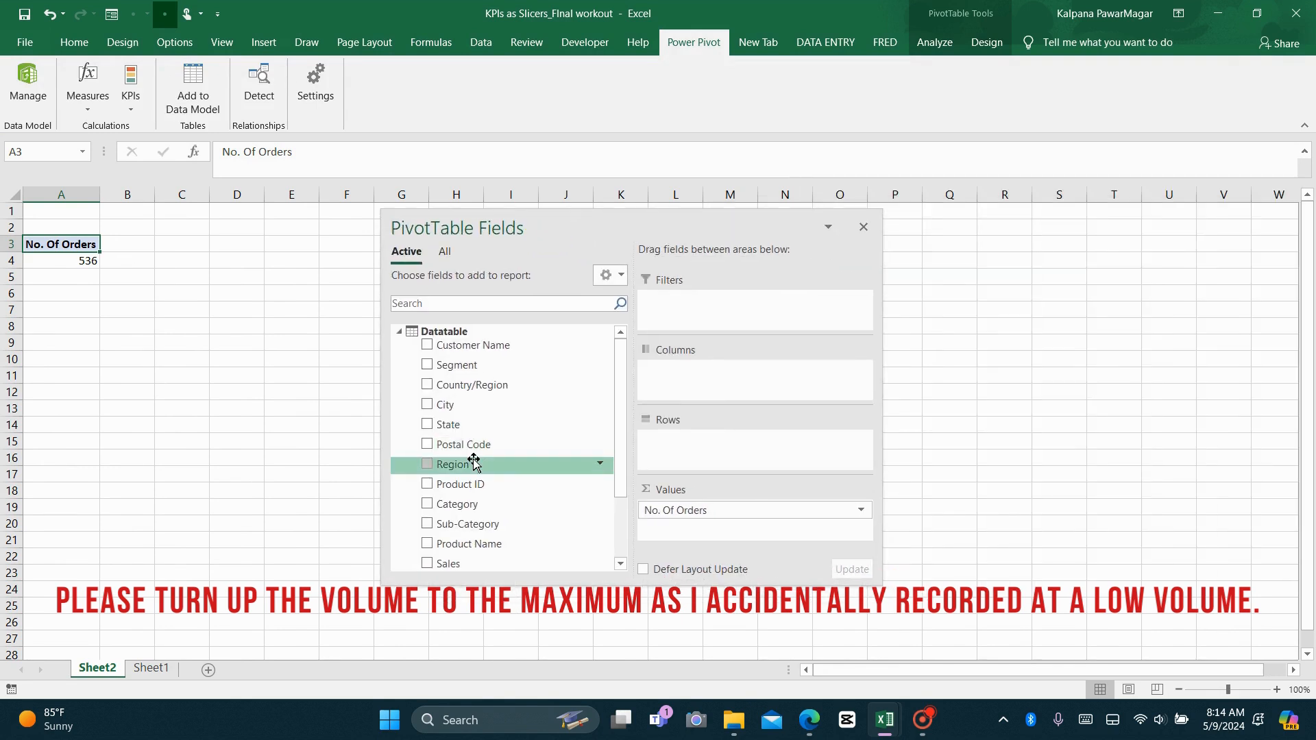
drag(471, 466, 670, 460)
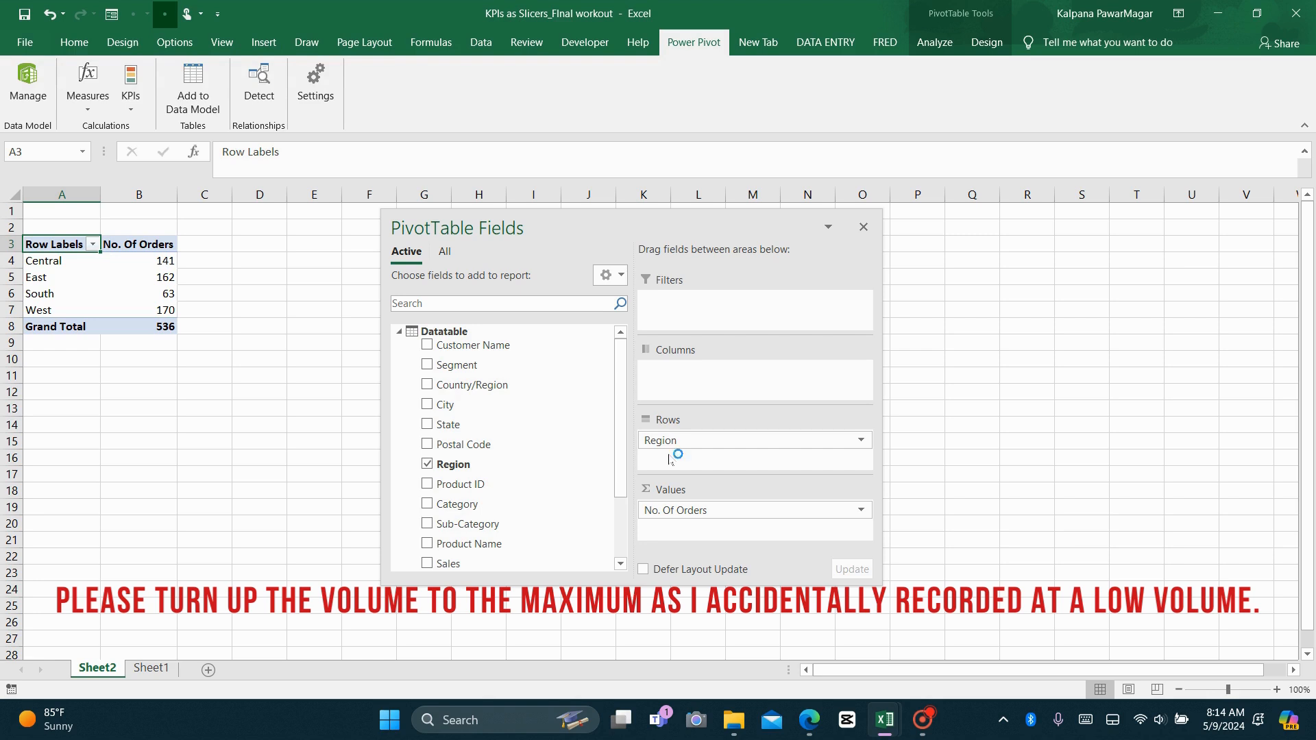
- Start another new measure in Datatable and name it "DISTINCT COUNT OF PRODUCT"
click(94, 99)
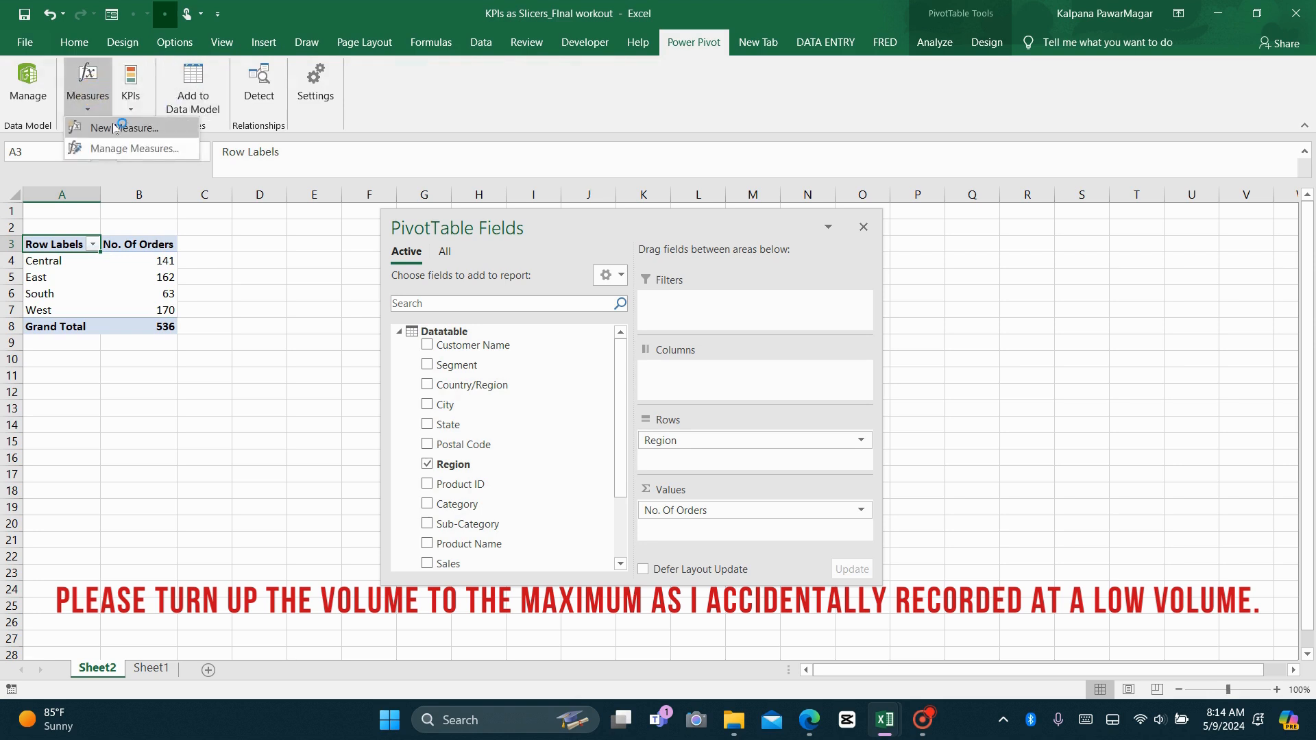
click(115, 128)
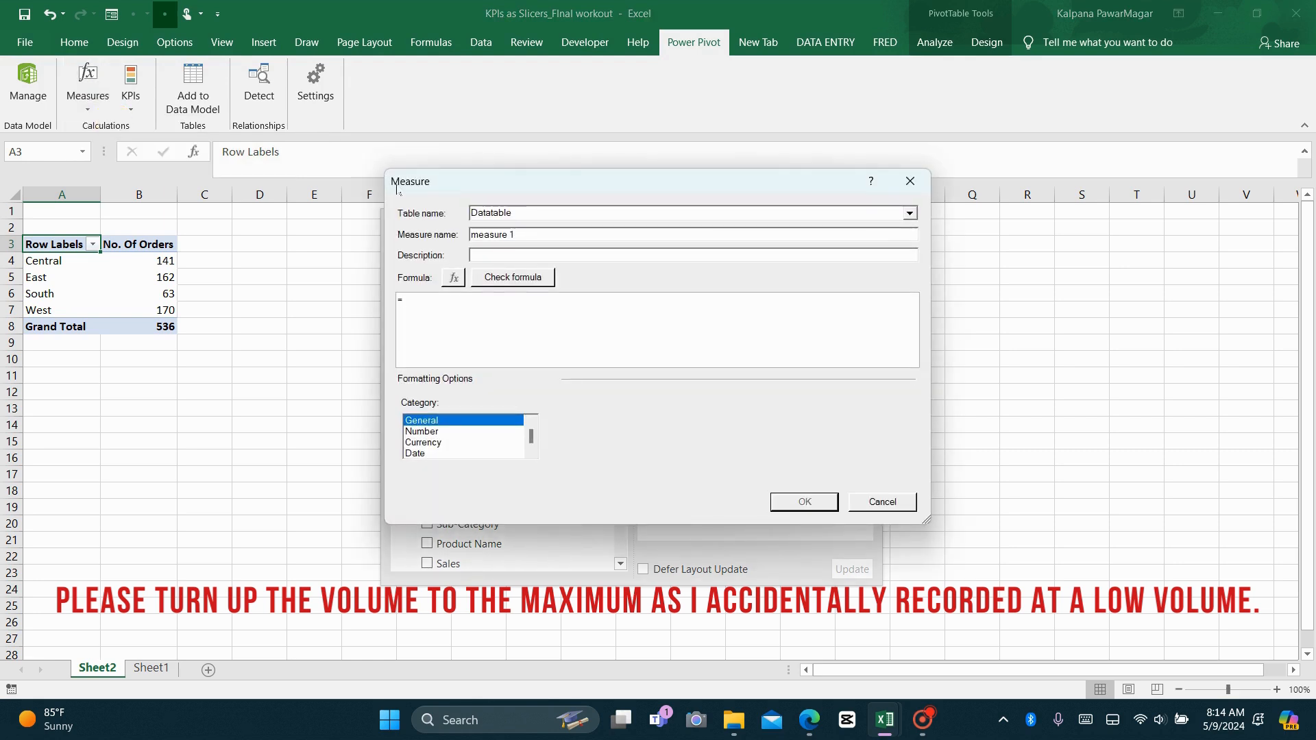
drag(538, 235, 471, 234)
text(DISTINCT COUNT OF PRODUCT)
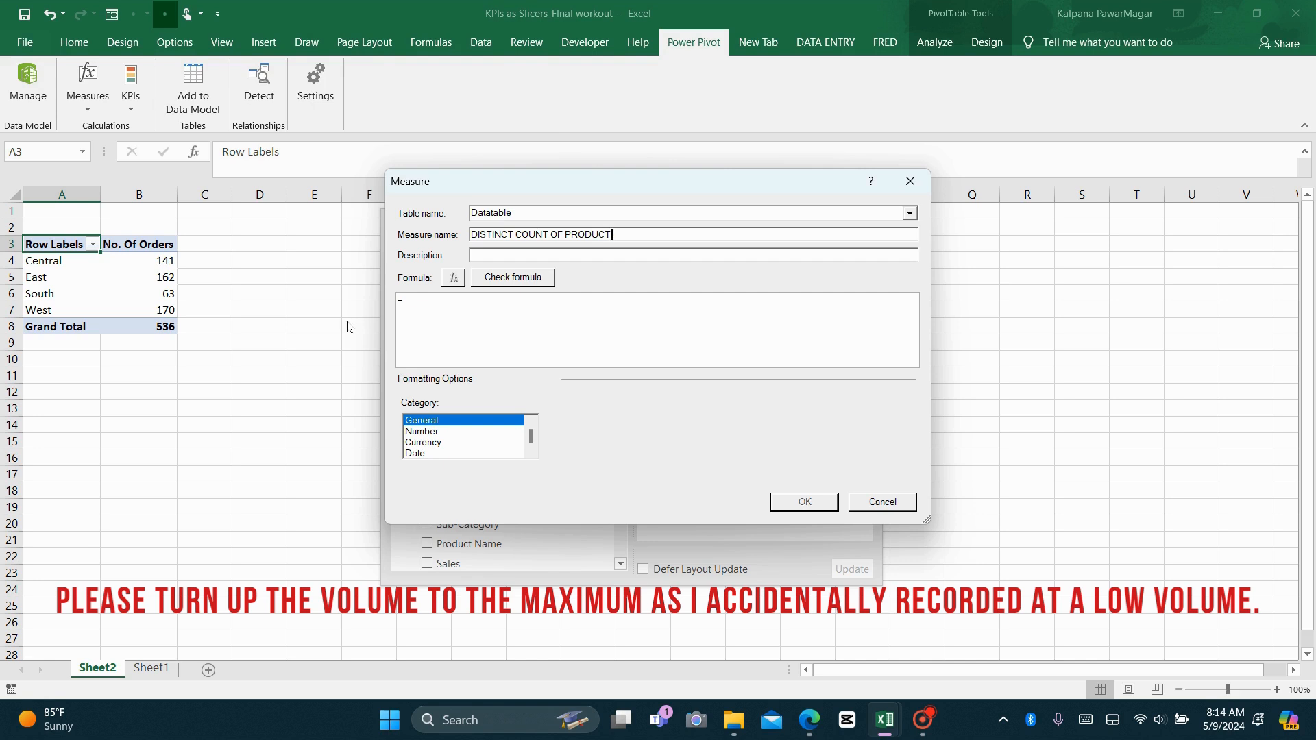
- Define the measure's formula as =DISTINCTCOUNT('Datatable'[Product ID]) and save the measure
click(429, 297)
text(DIST)
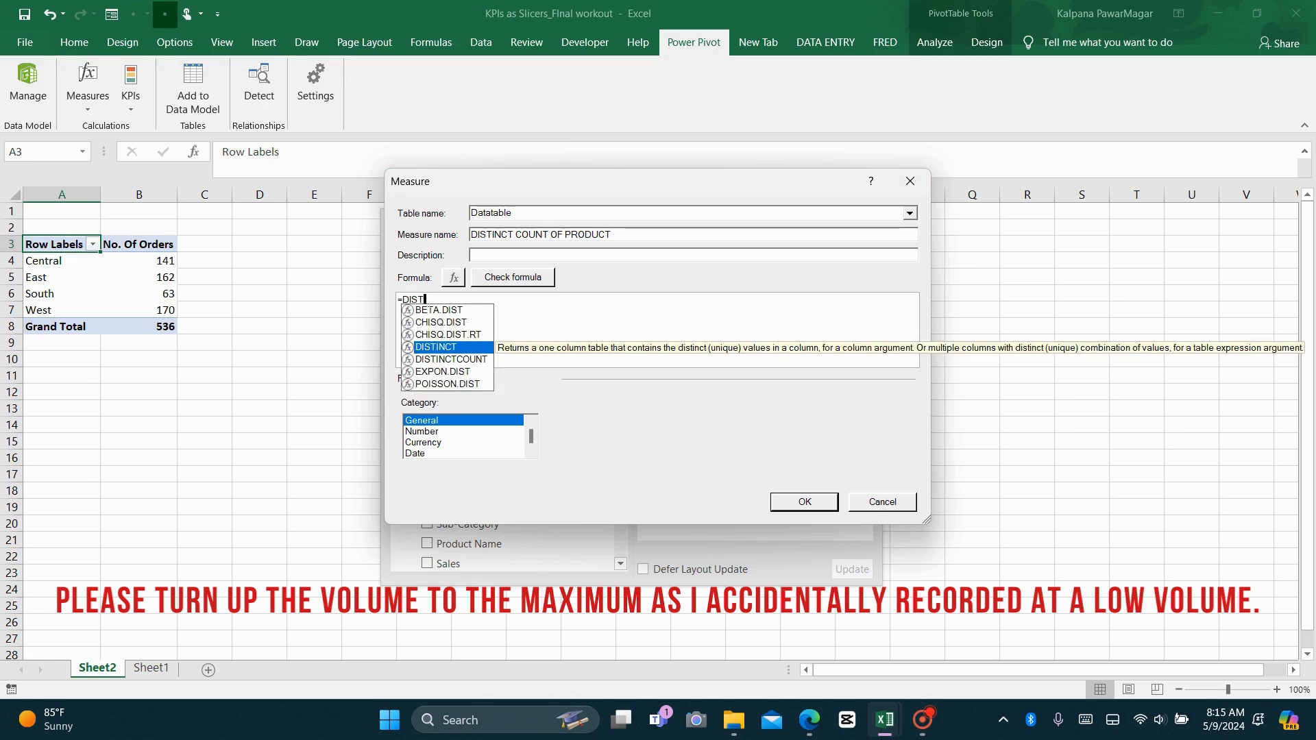
double_click(453, 359)
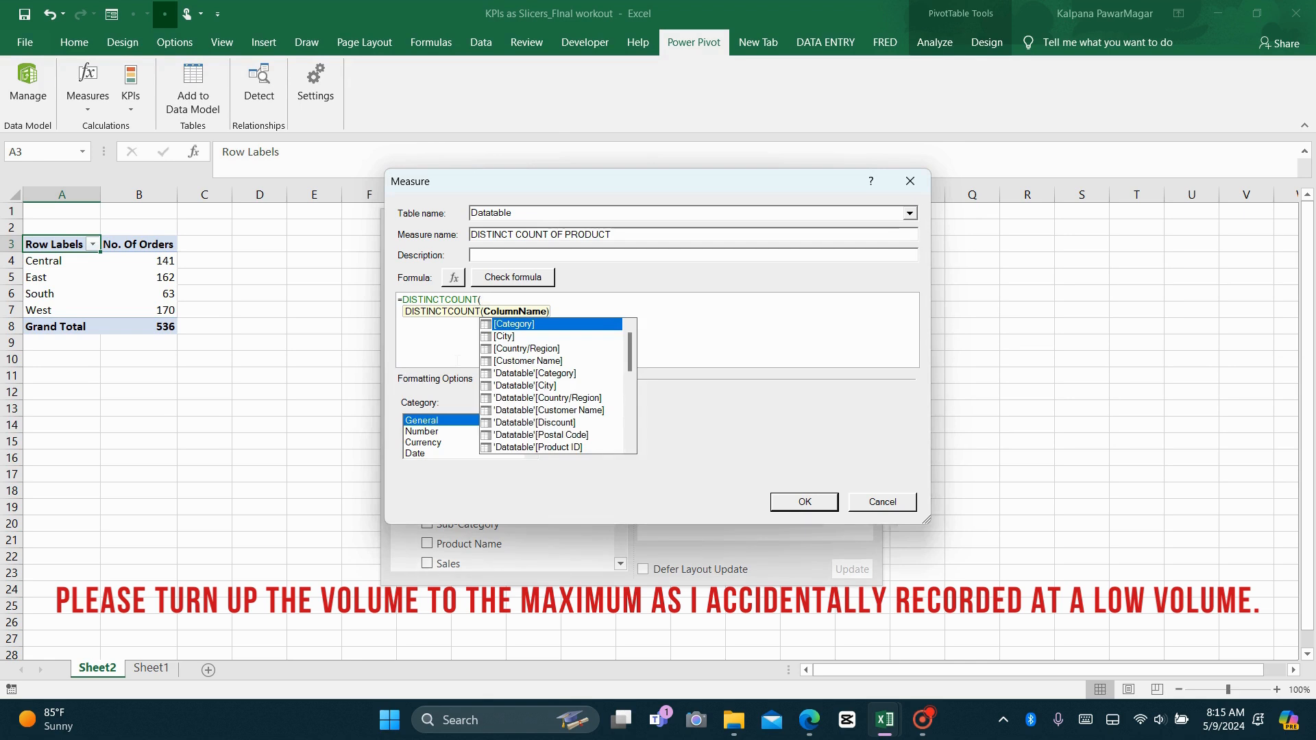
text(DATA)
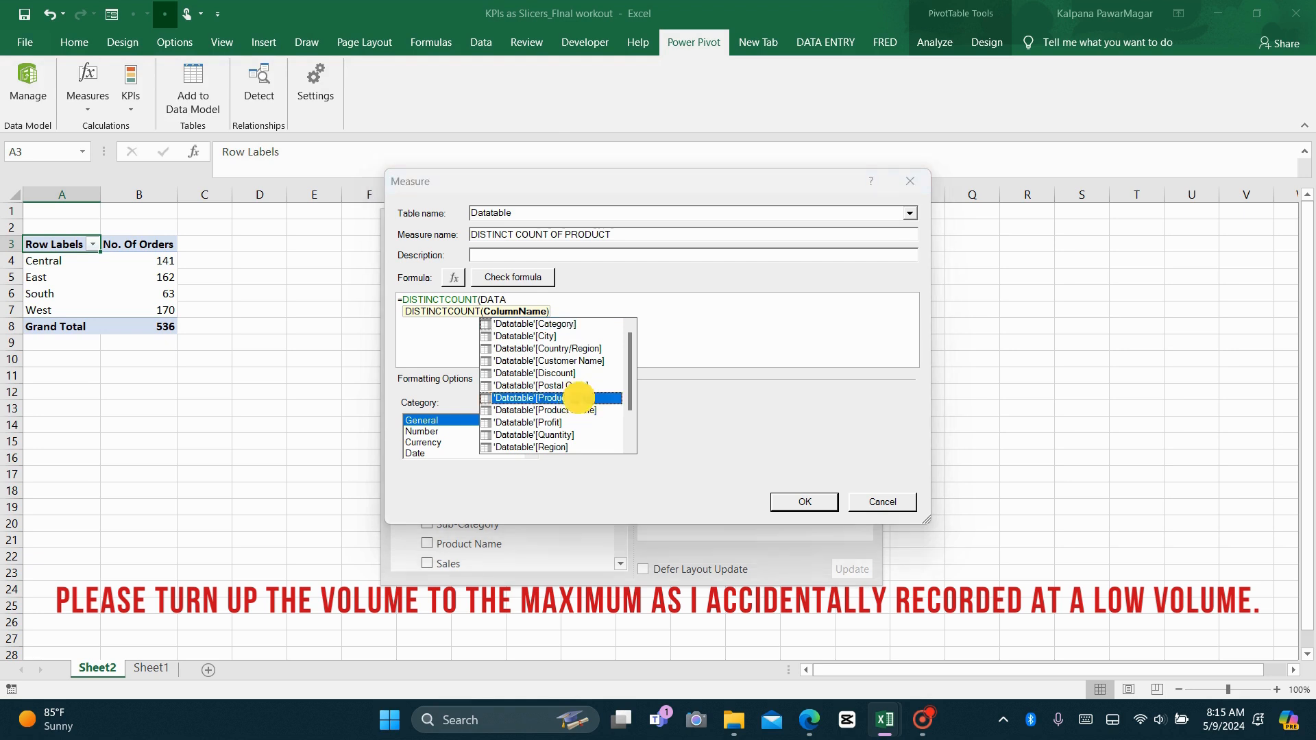
double_click(573, 398)
text())
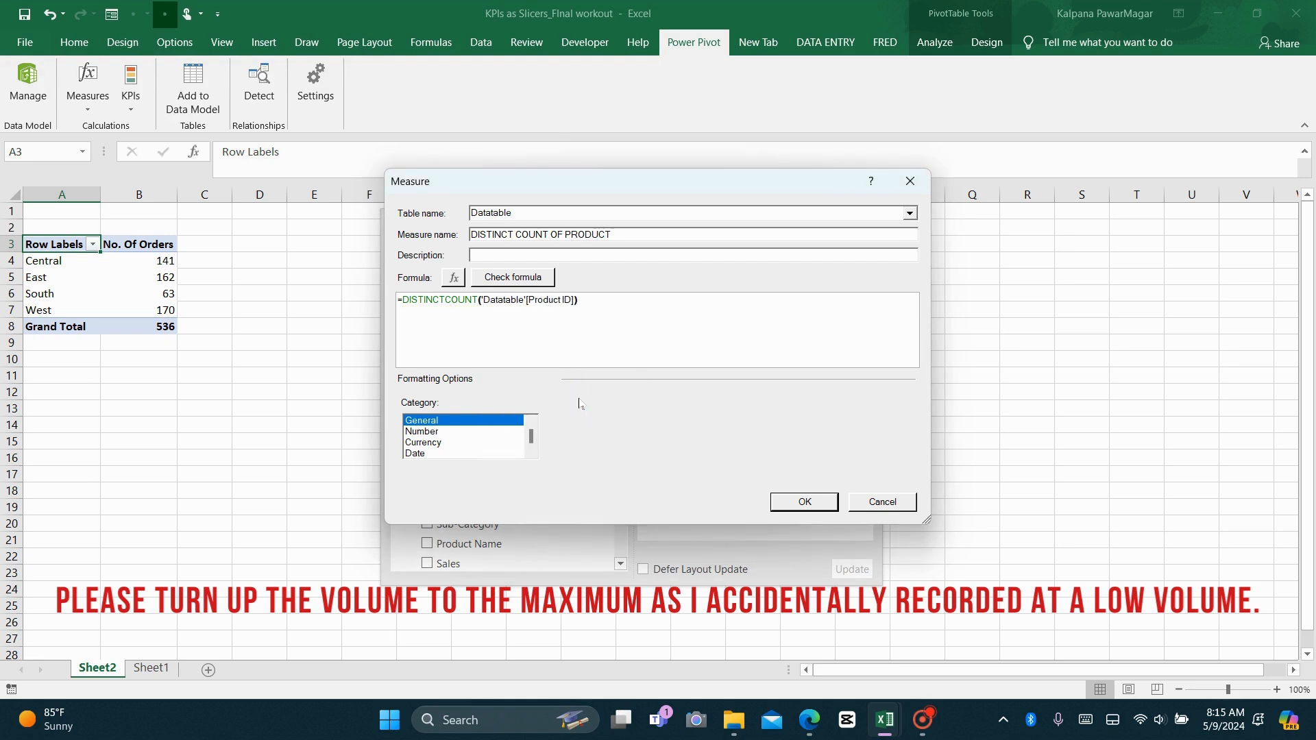
click(793, 504)
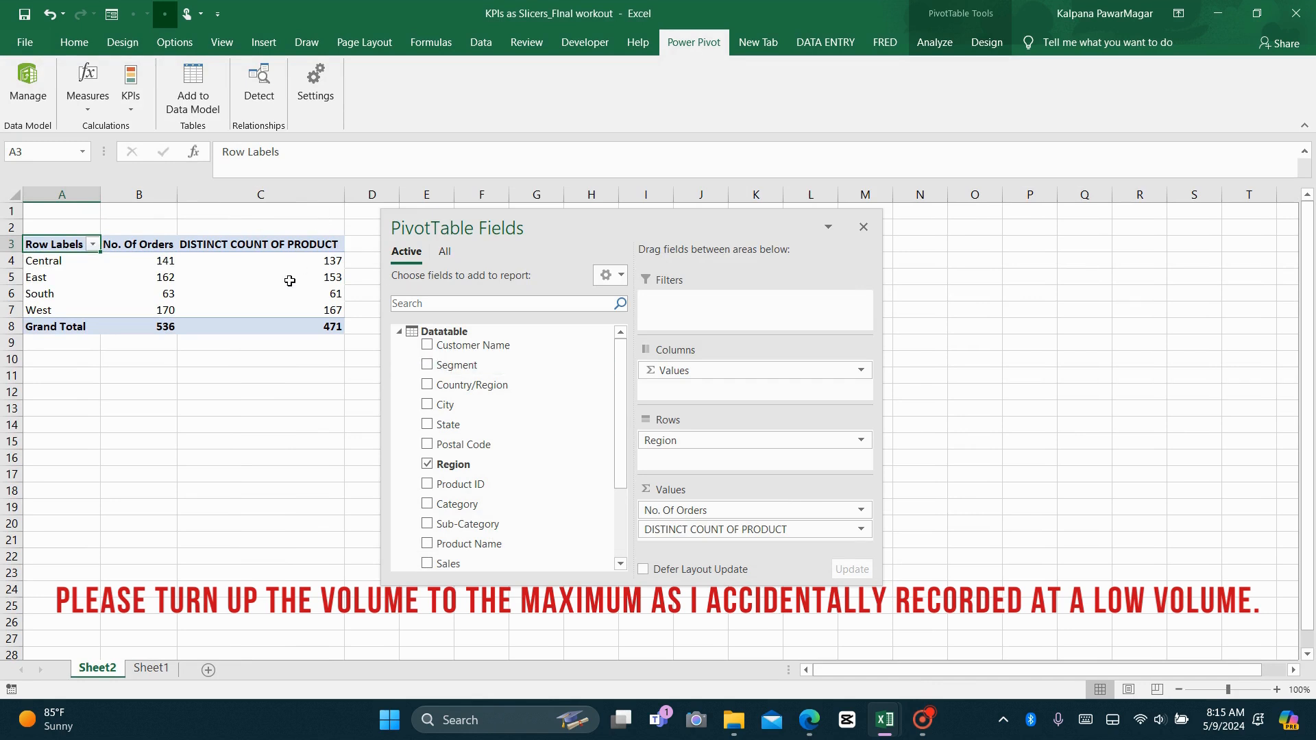
- Start a third new measure in Datatable and name it "TOTAL QUANTITY"
mouse_move(318, 332)
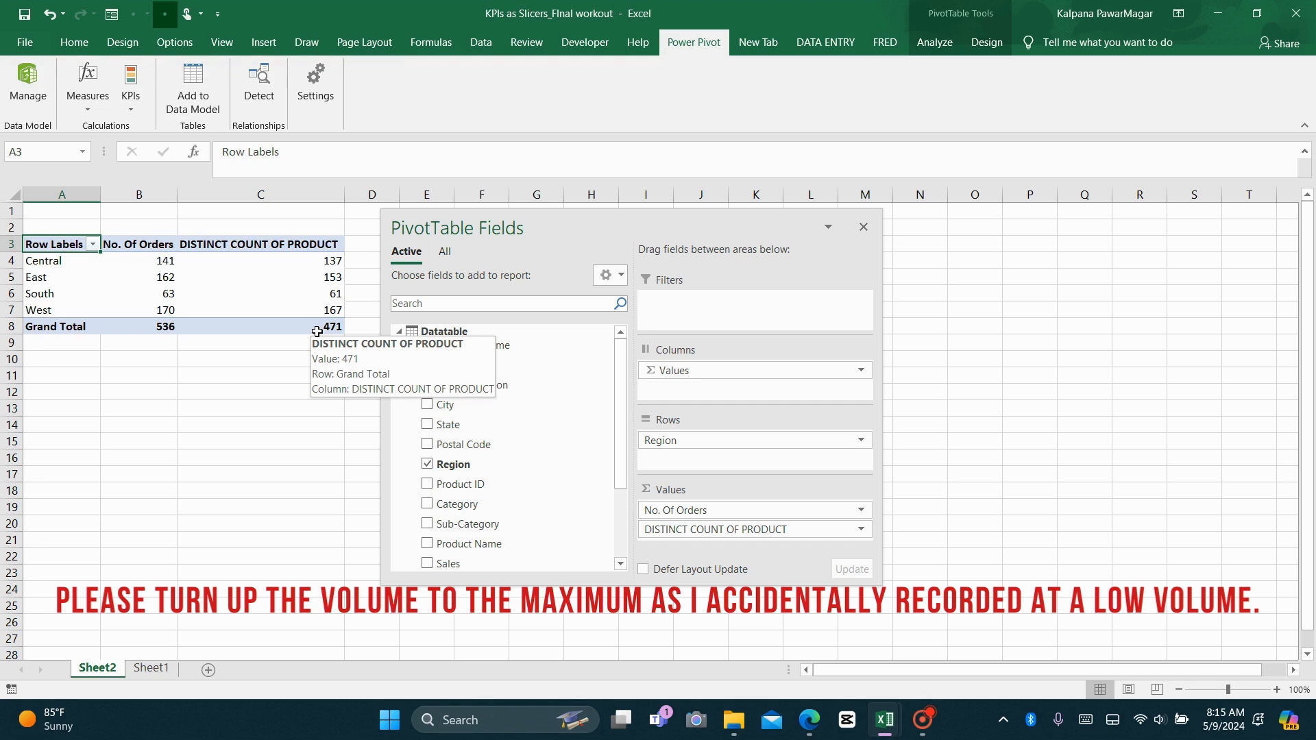
click(89, 93)
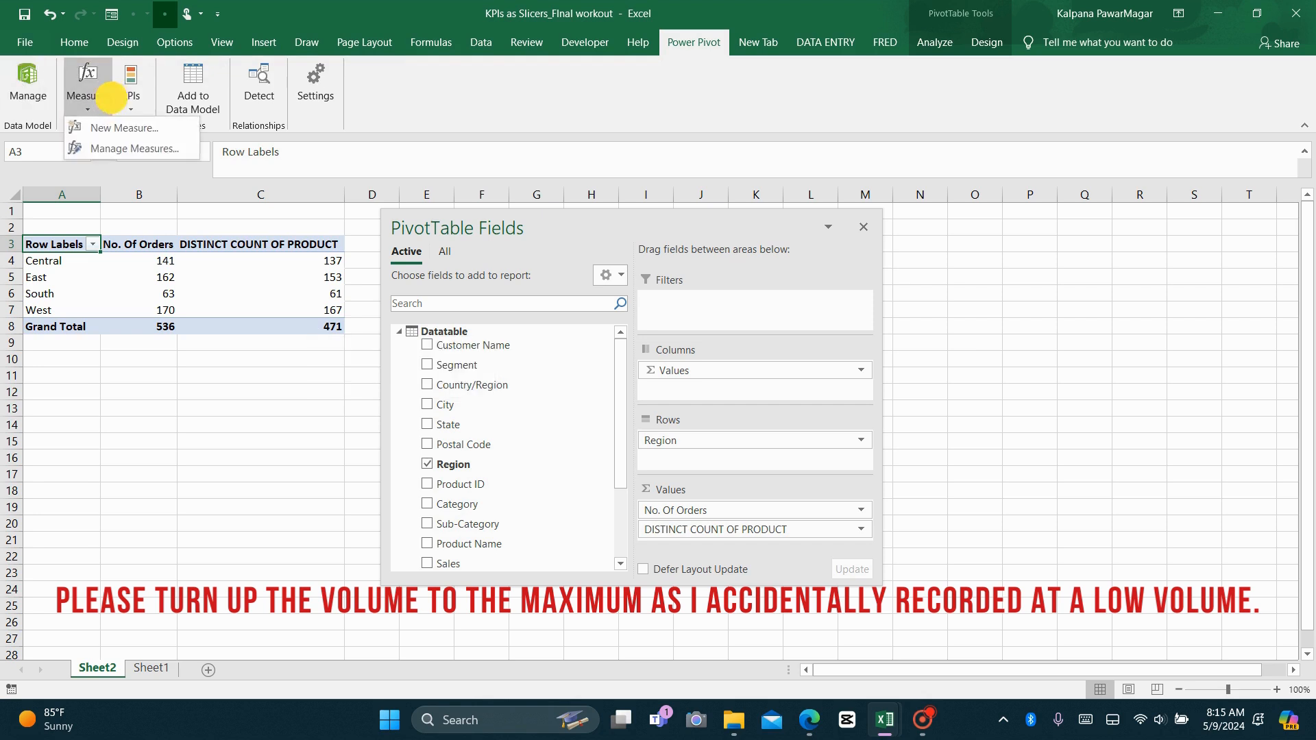
click(126, 131)
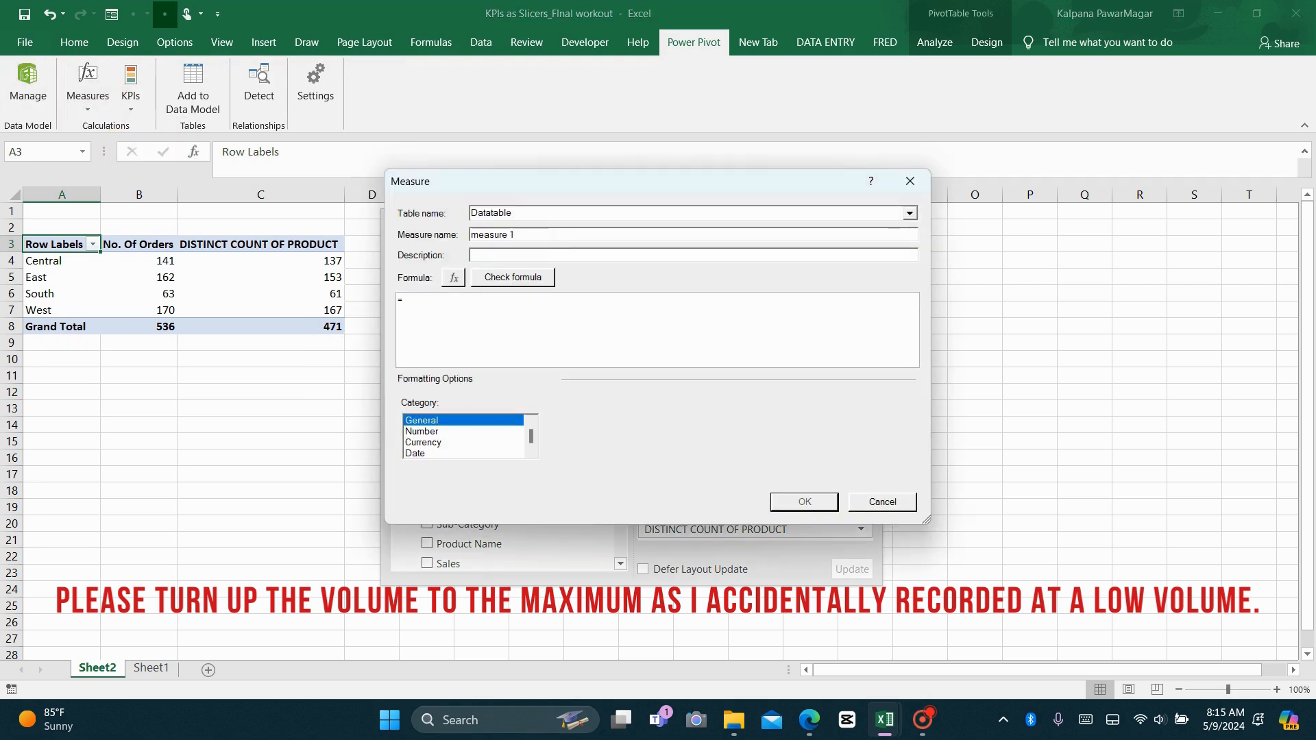
drag(558, 234, 347, 235)
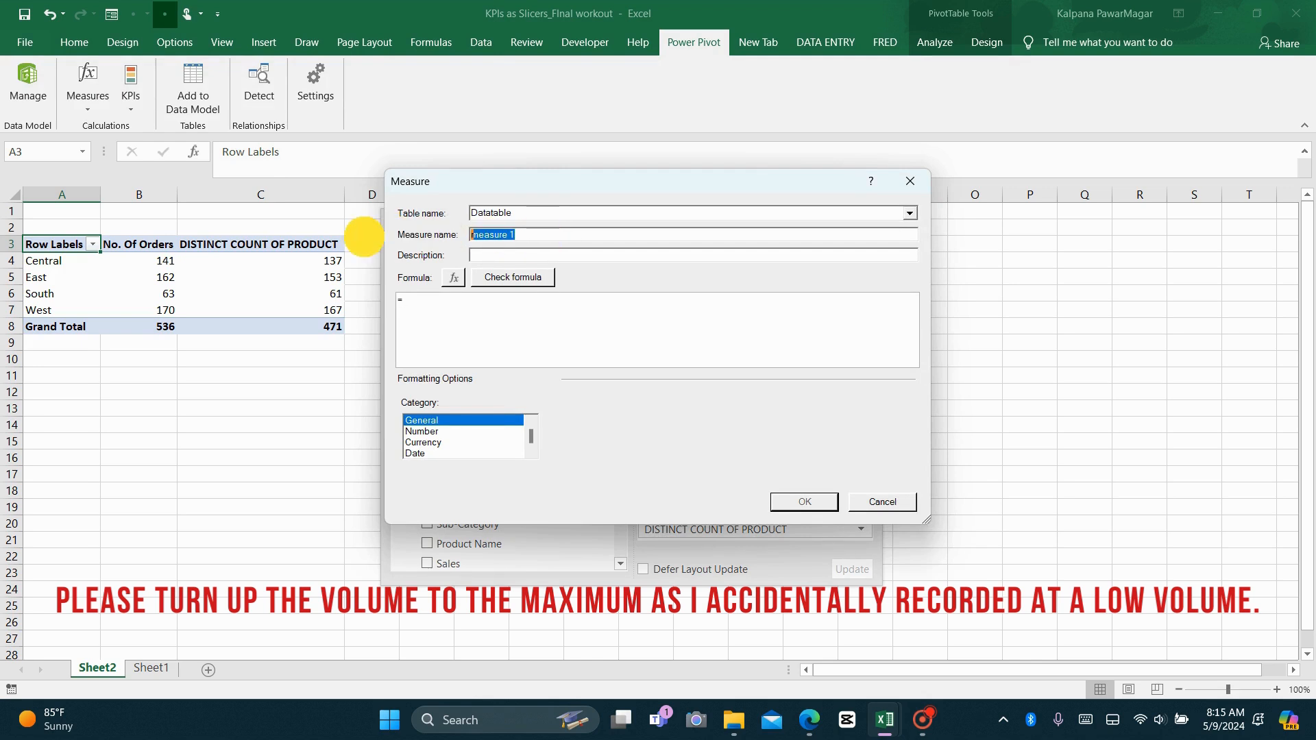
text(TO)
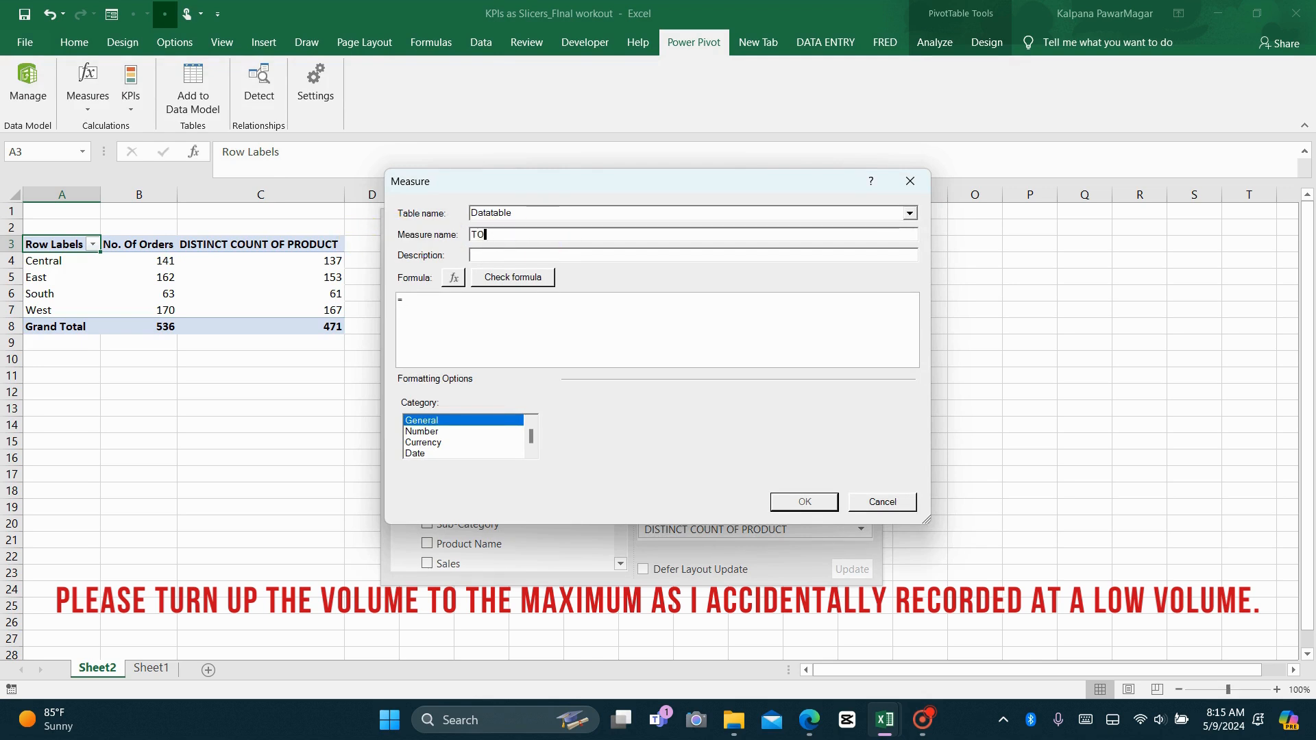
text(TAL QU)
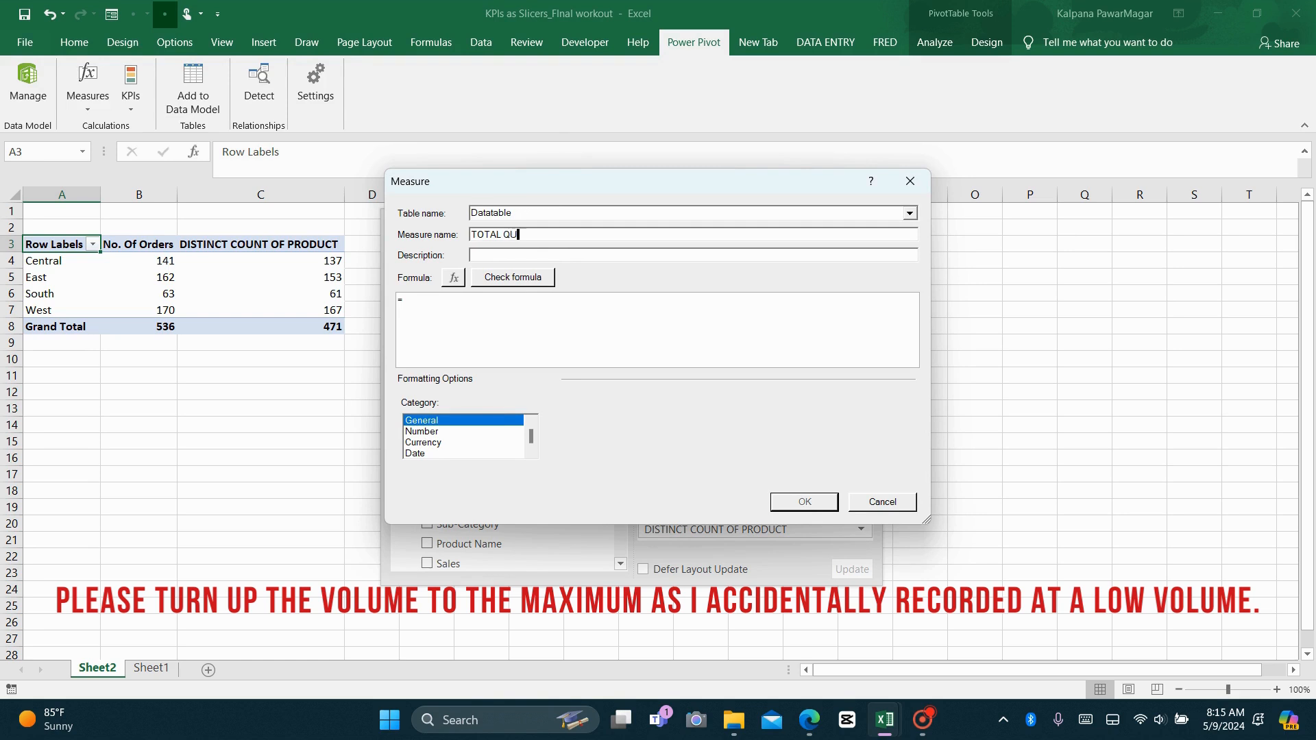
text(ANTITY)
- Define the TOTAL QUANTITY measure's formula as =SUM('Datatable'[Quantity]) and save the measure
click(455, 313)
text(SUM)
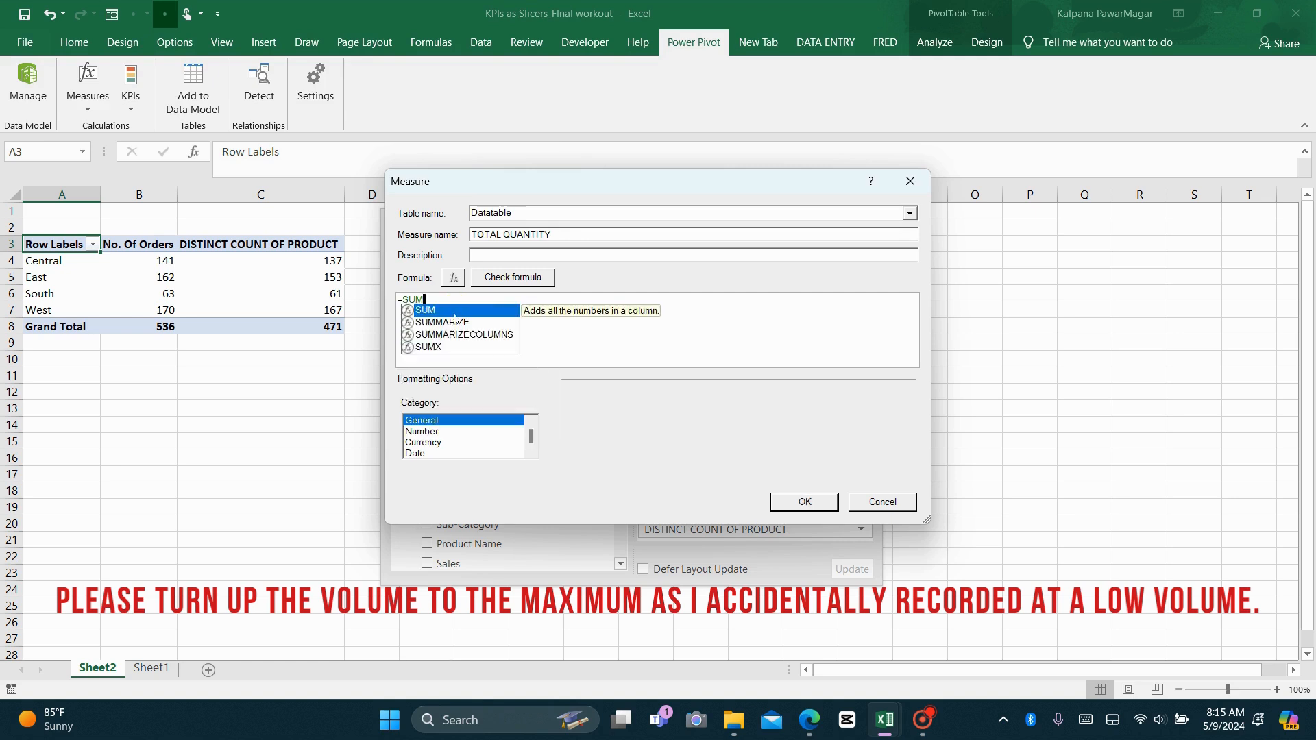
text((DATA)
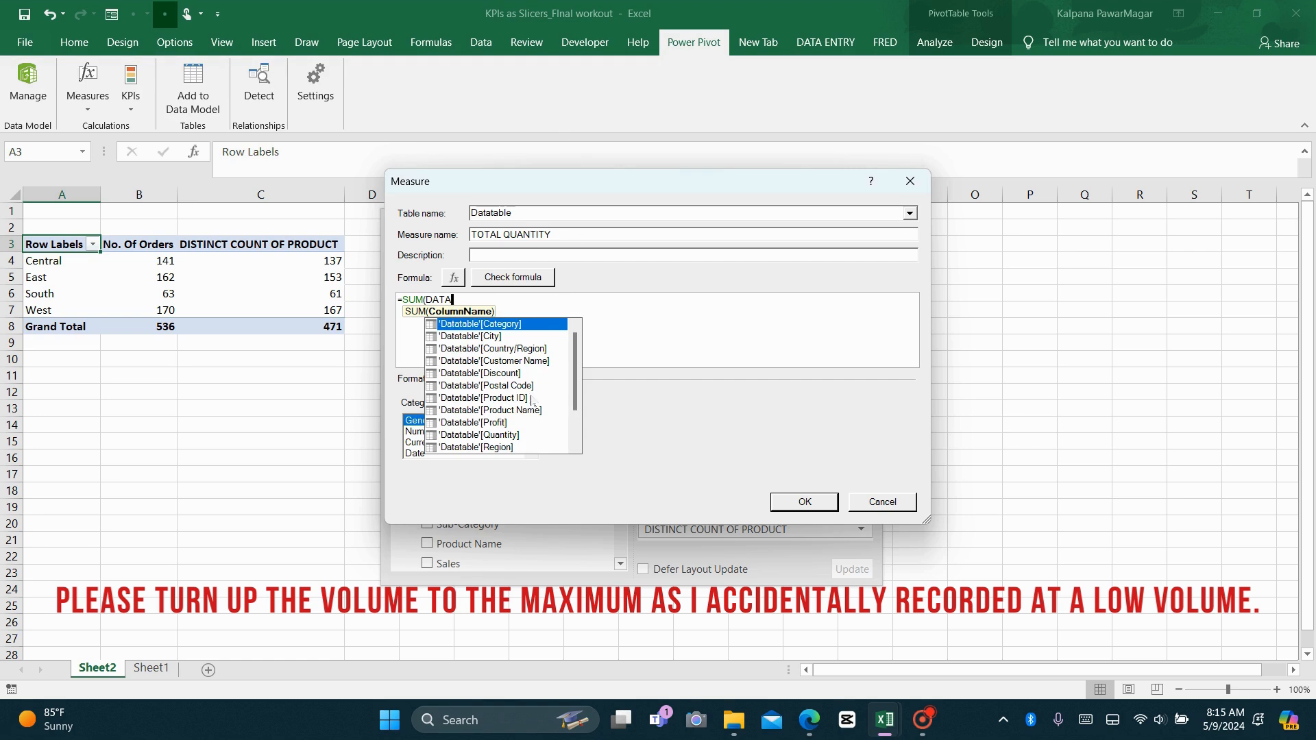
double_click(479, 435)
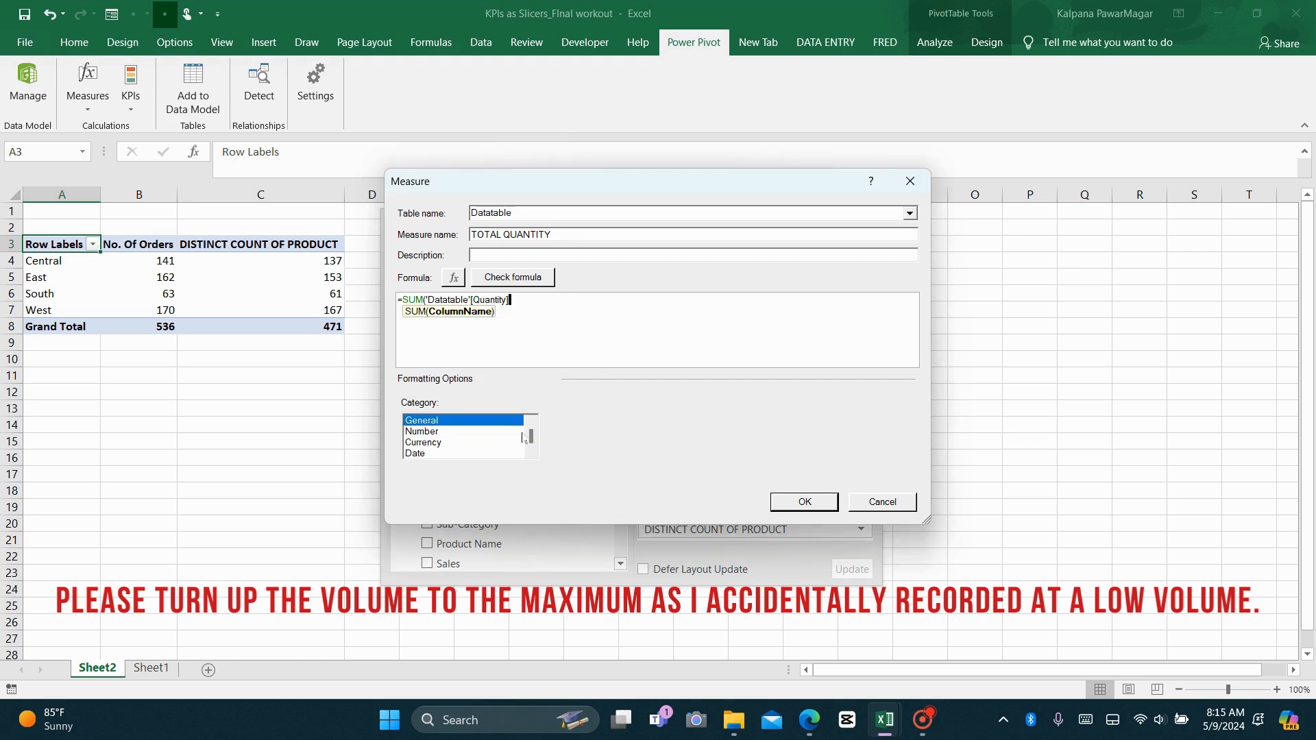
text())
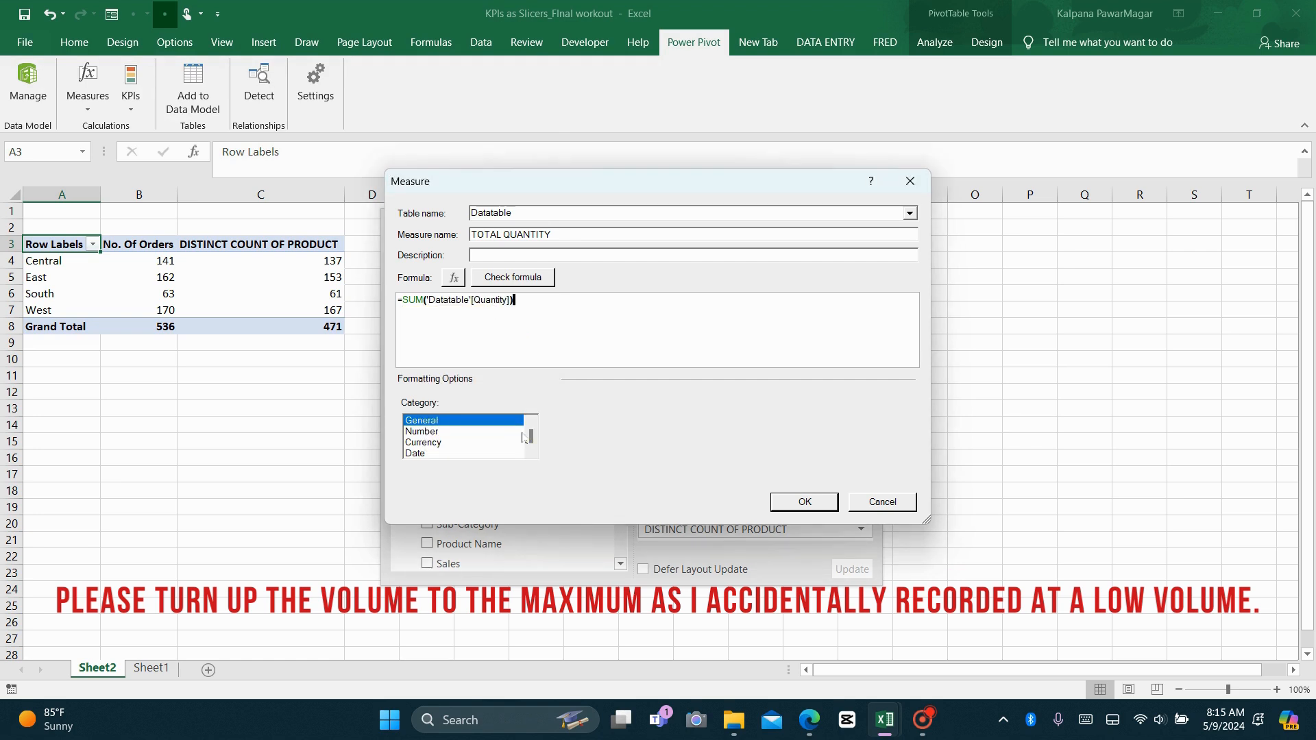
click(779, 497)
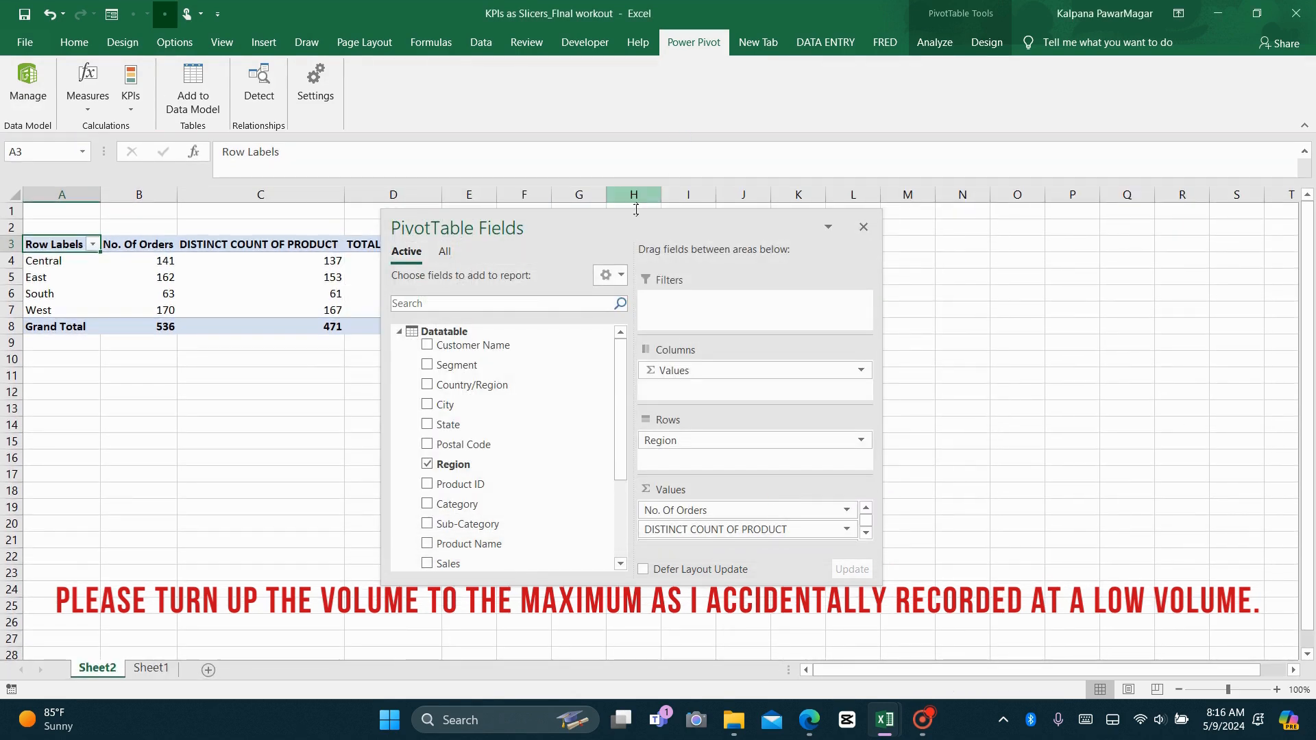
- Copy the PivotTable's three measure headers in B3:D3 and paste them at G2 as values and number formats, transposed
drag(628, 224, 771, 227)
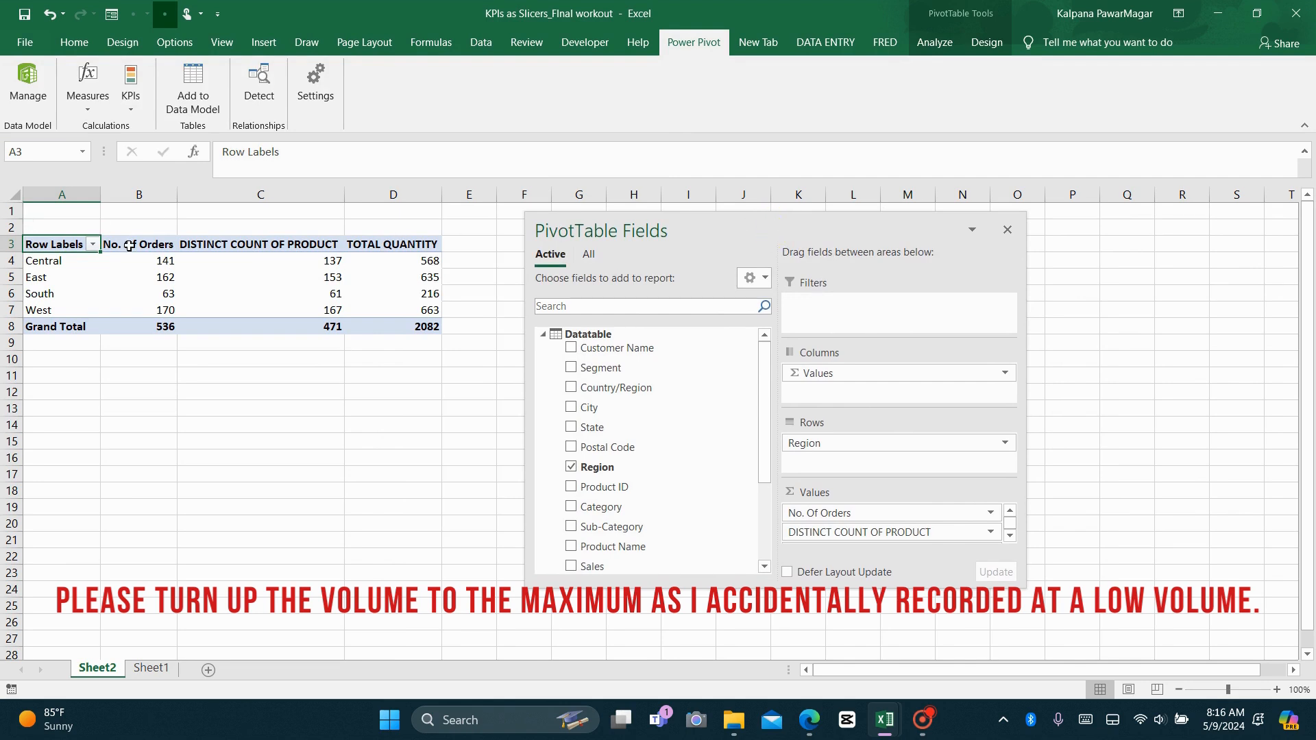
drag(115, 244, 363, 244)
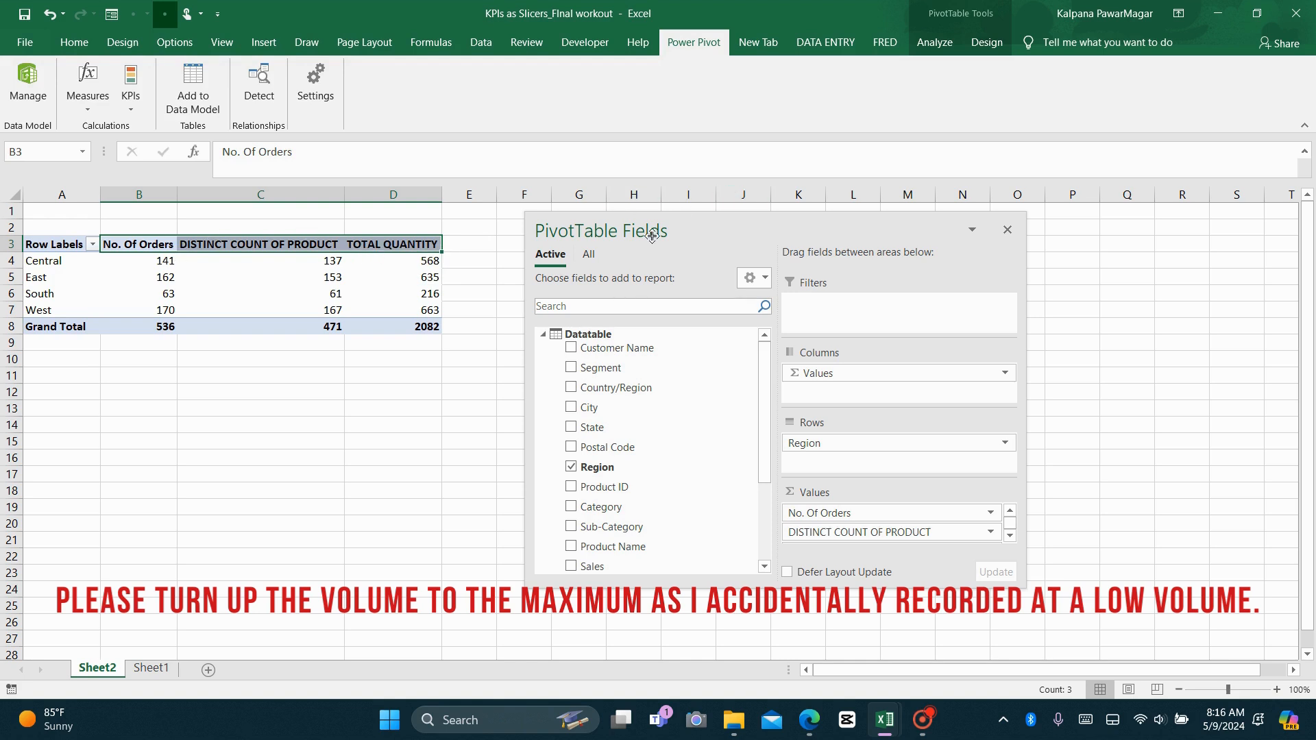
click(704, 230)
drag(703, 229, 883, 279)
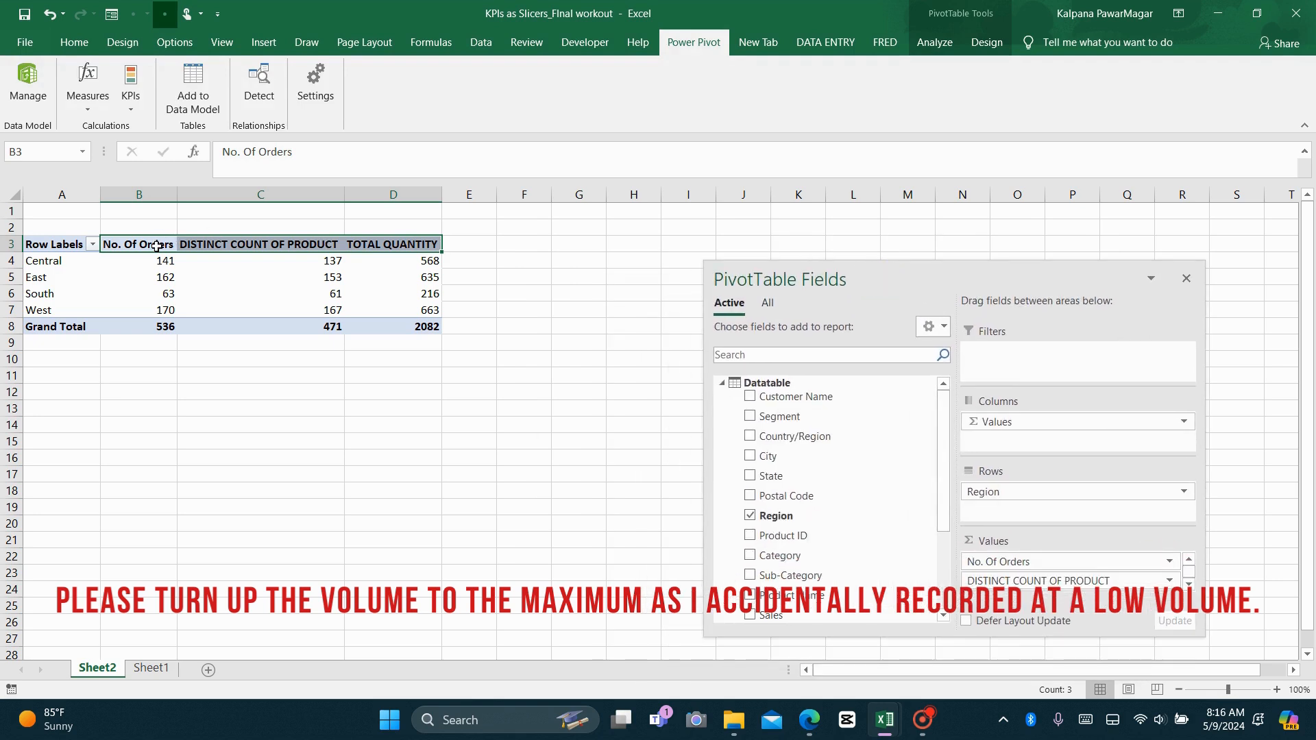
key(ctrl+c)
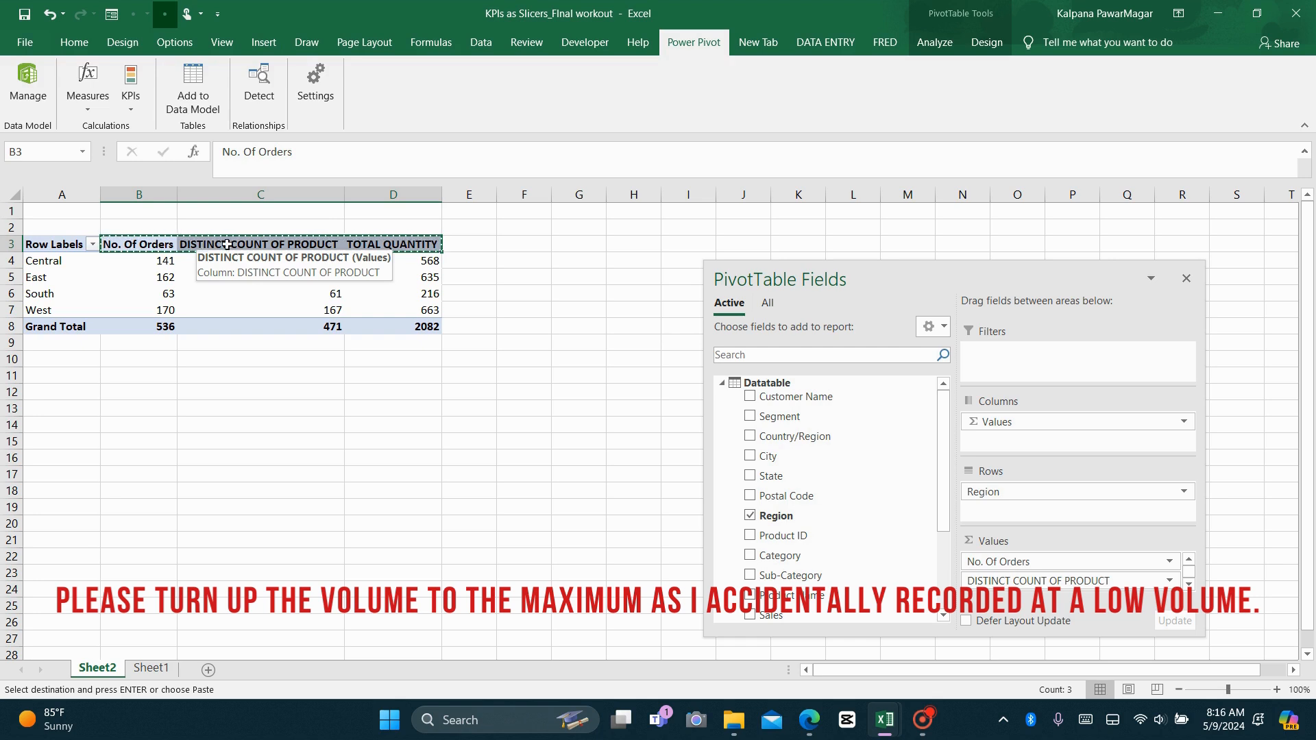
click(575, 226)
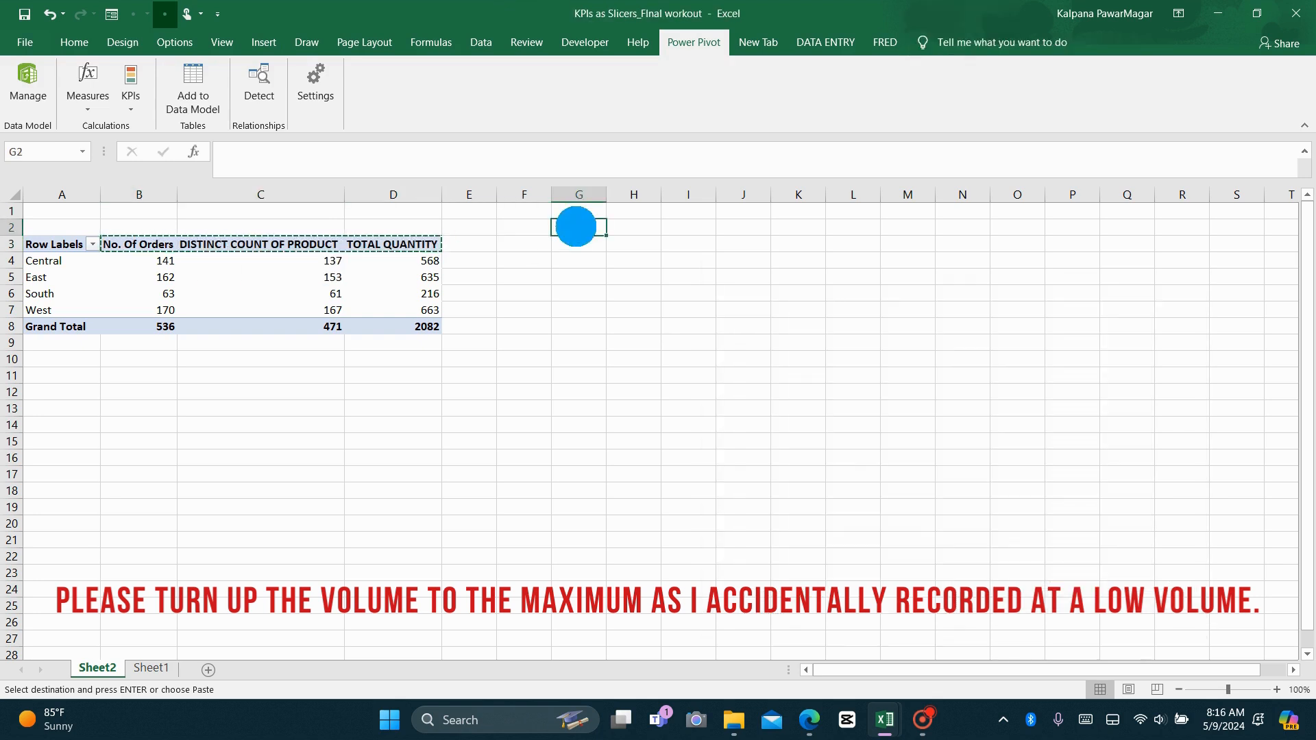
right_click(576, 226)
click(631, 326)
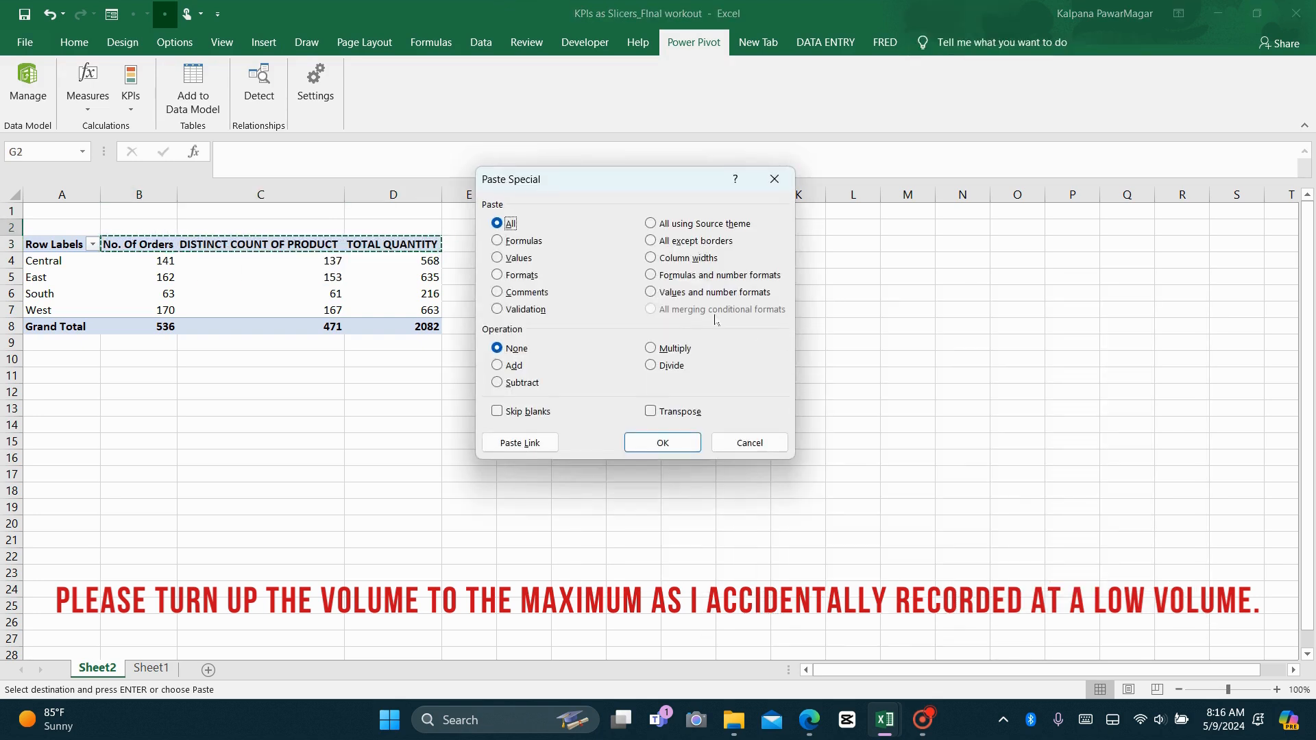
click(650, 292)
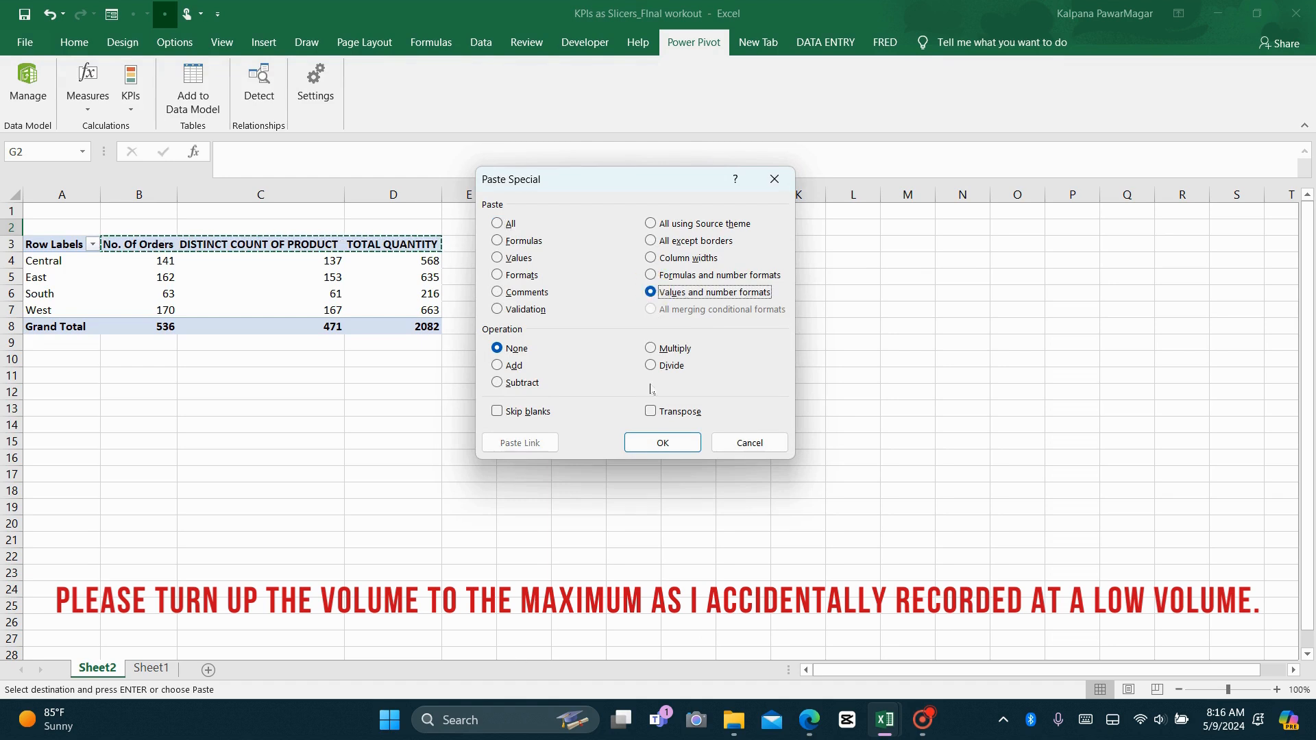
click(651, 411)
click(658, 443)
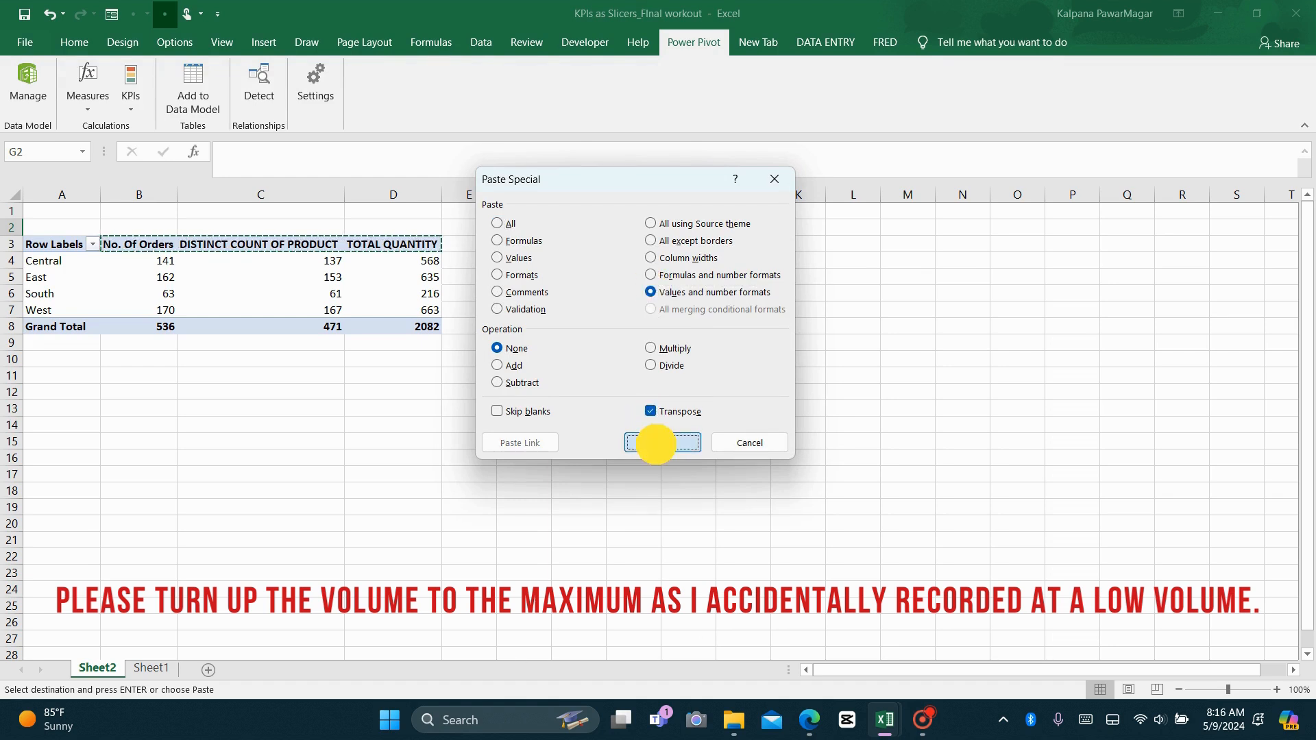
- Enter the bold heading DROPDOWN in G1 above the list and auto-fit column G to its contents
click(581, 207)
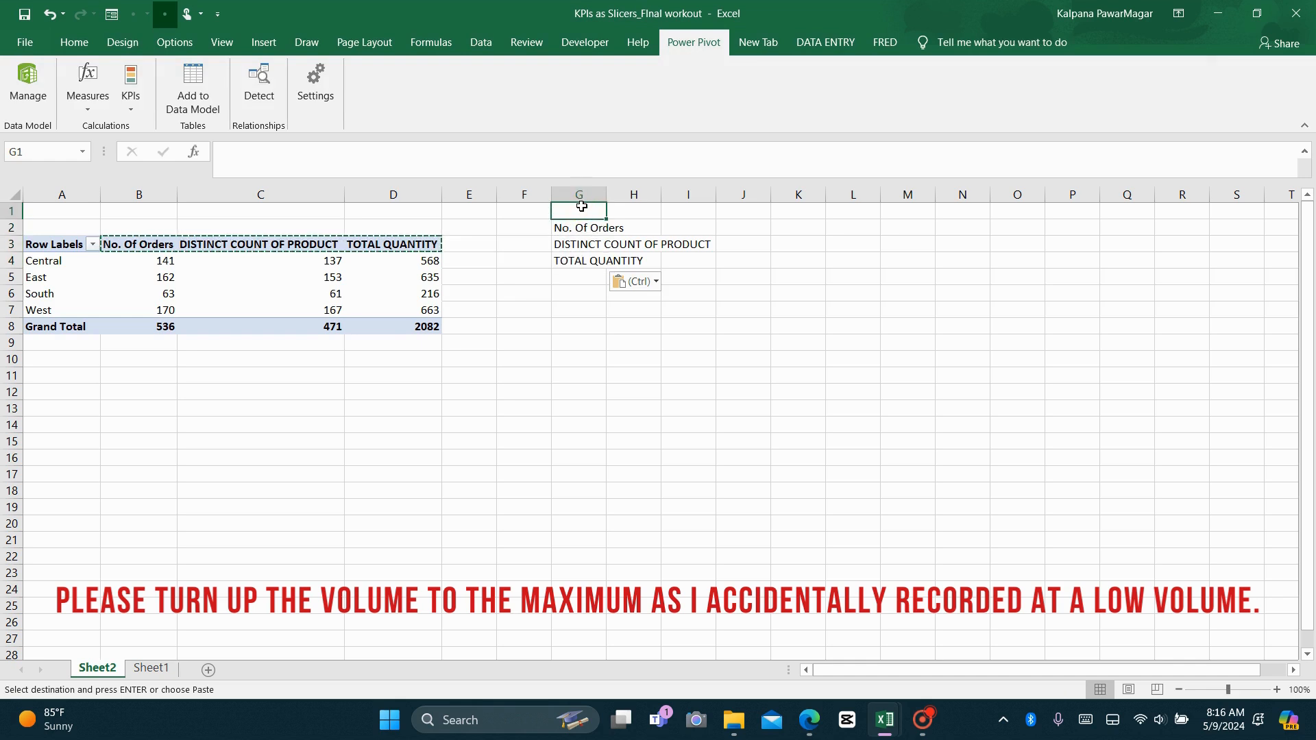
text(DRO)
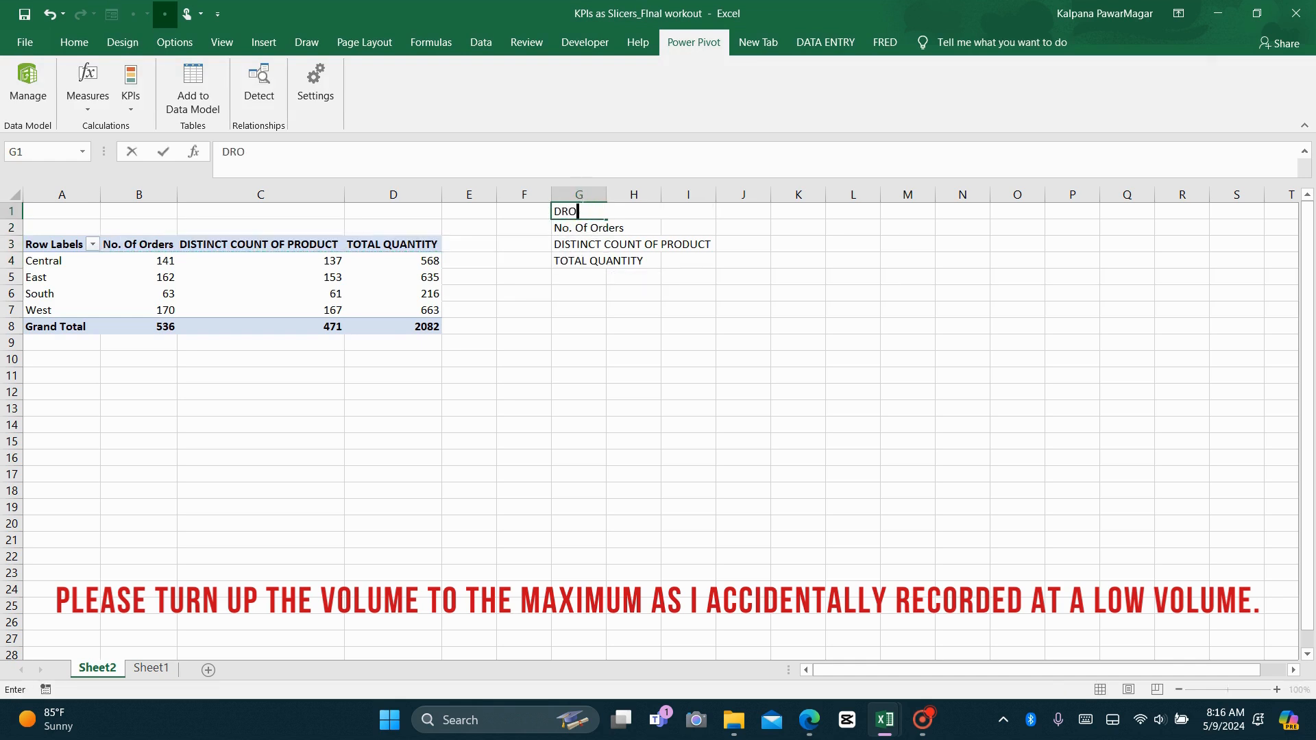
text(PDOWN)
key(Return)
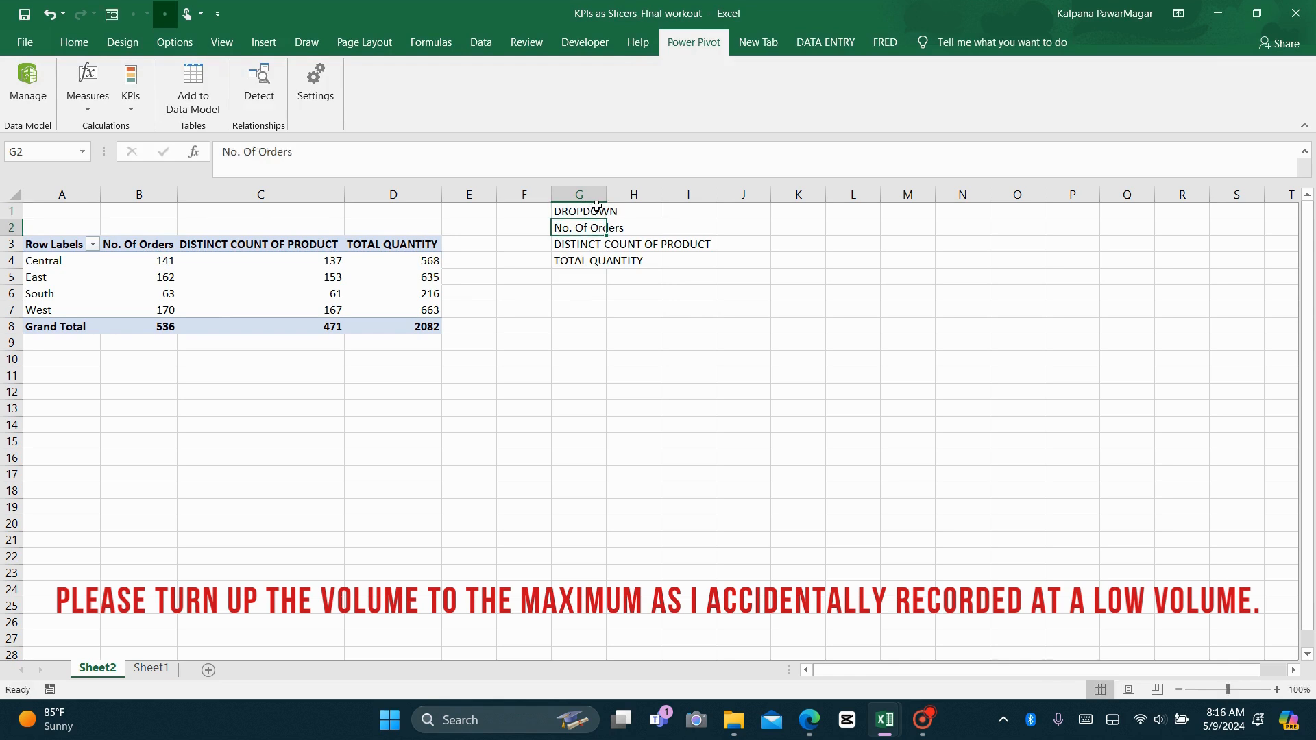
double_click(605, 195)
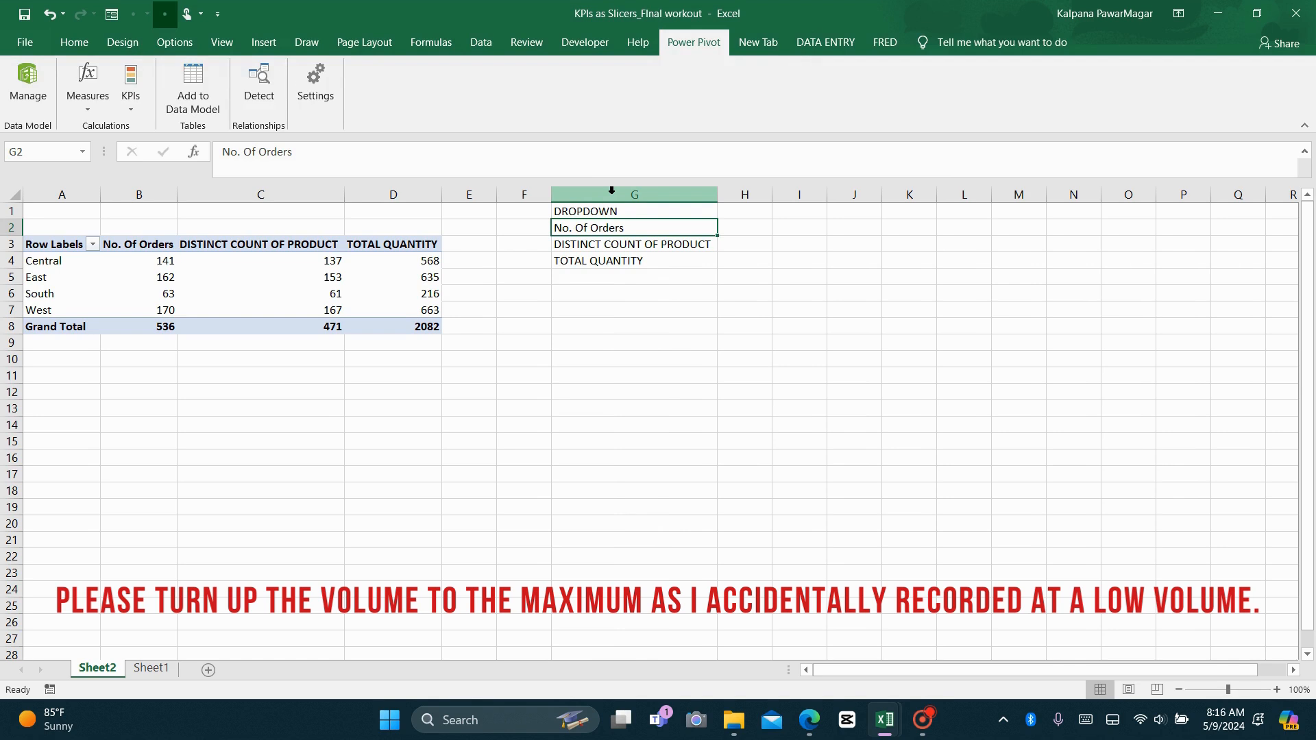
click(598, 211)
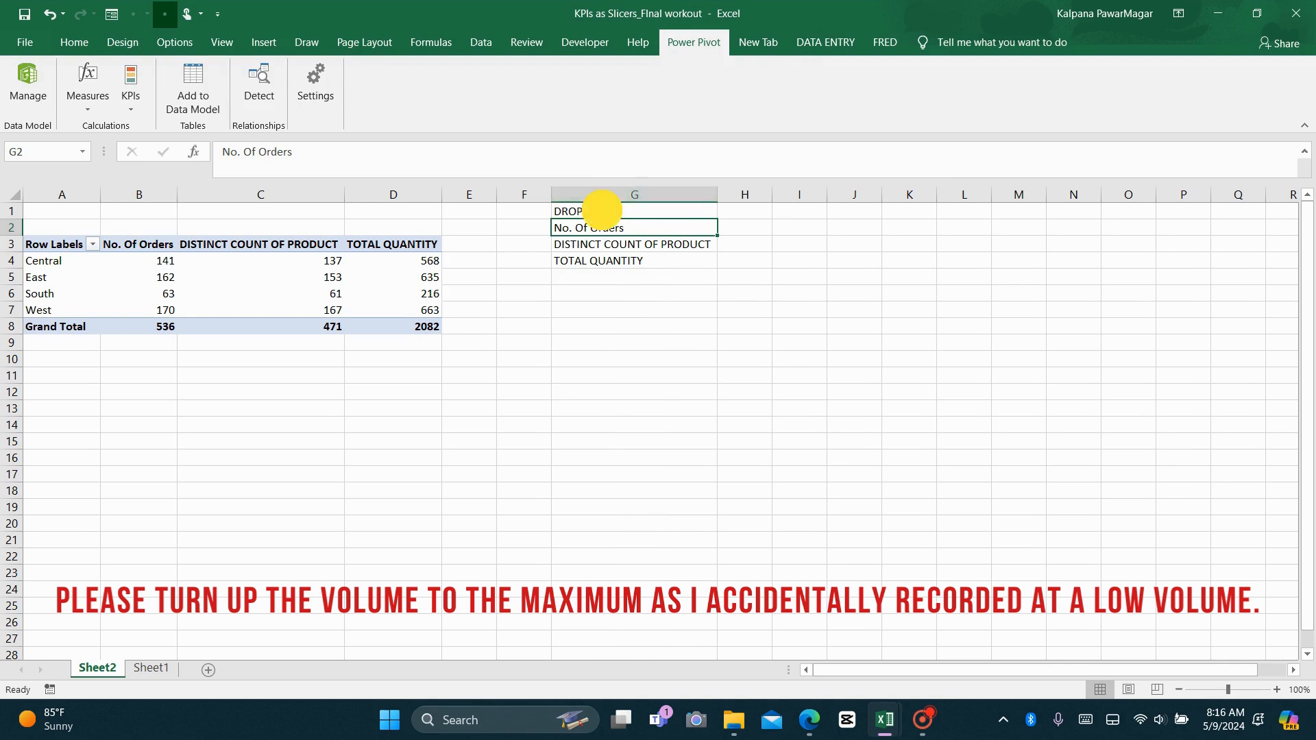
key(ctrl+b)
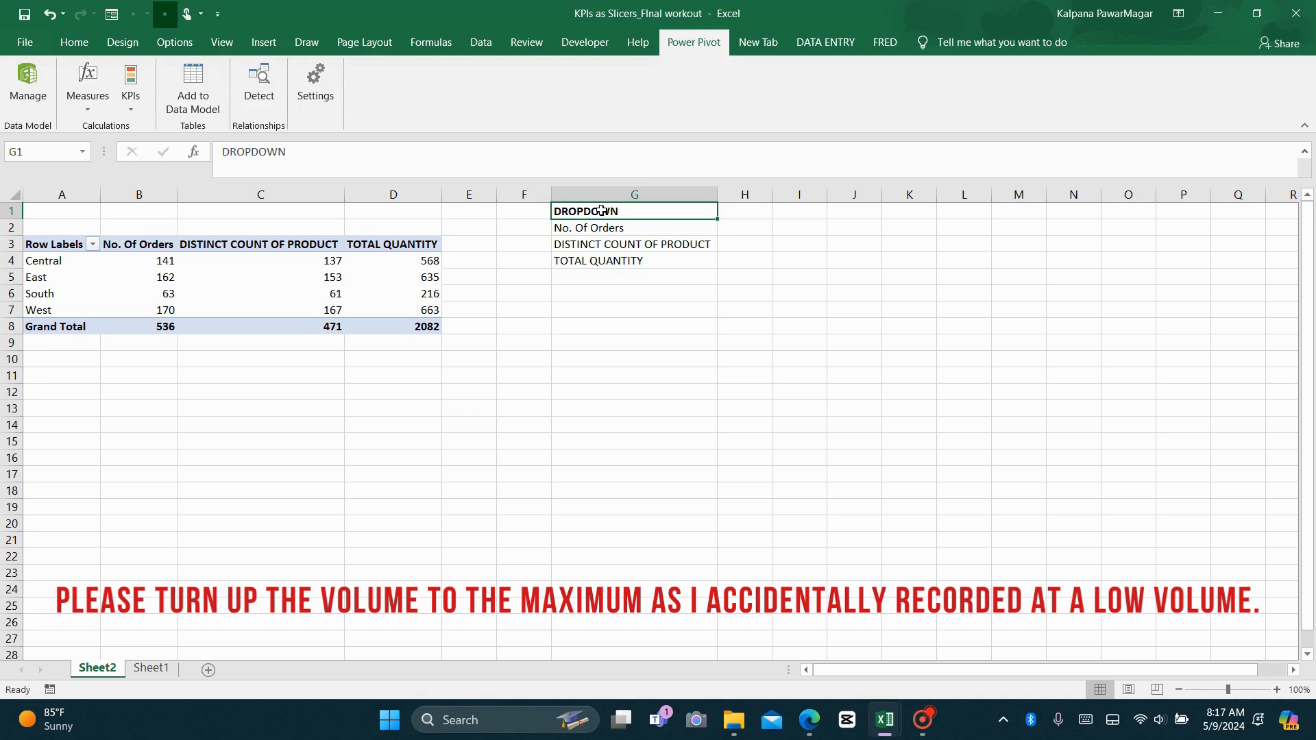
- Replace the list entries in G2:G4 with ORDER COUNT, PRODUCT COUNT and QUANTITY SOLD
click(615, 228)
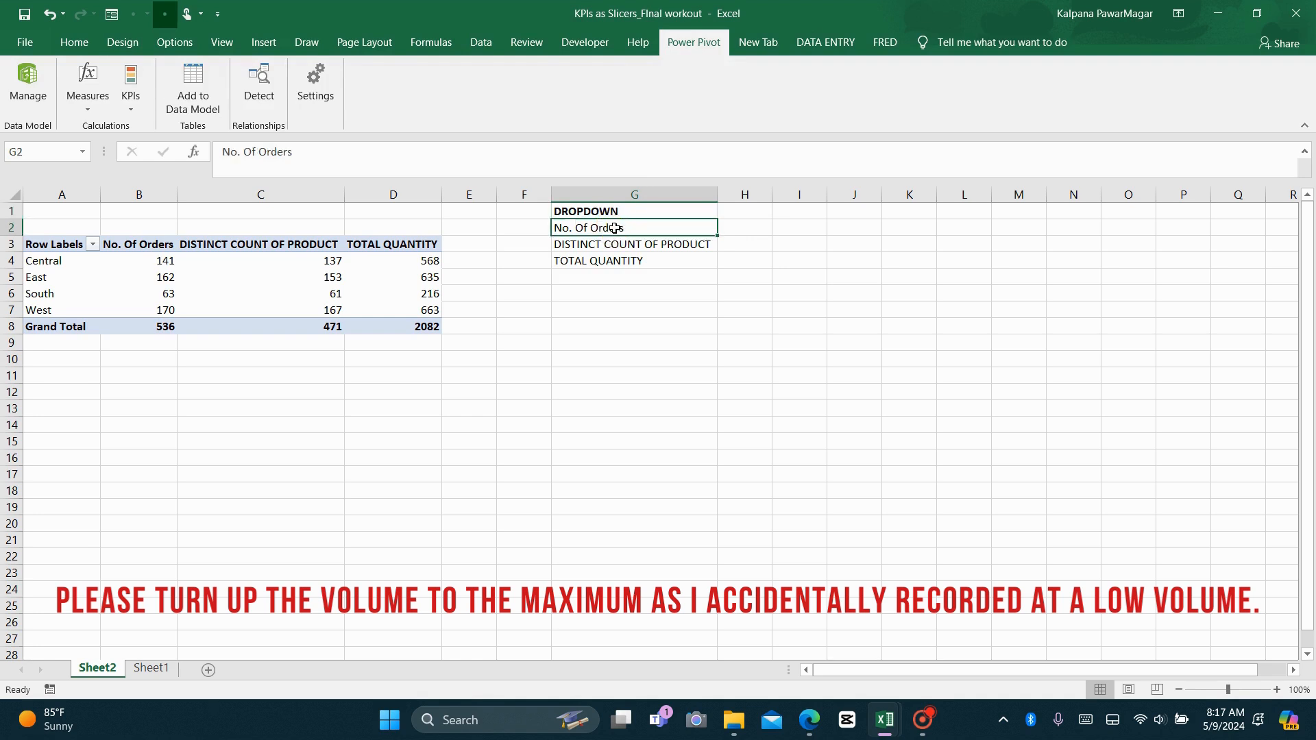
text(O)
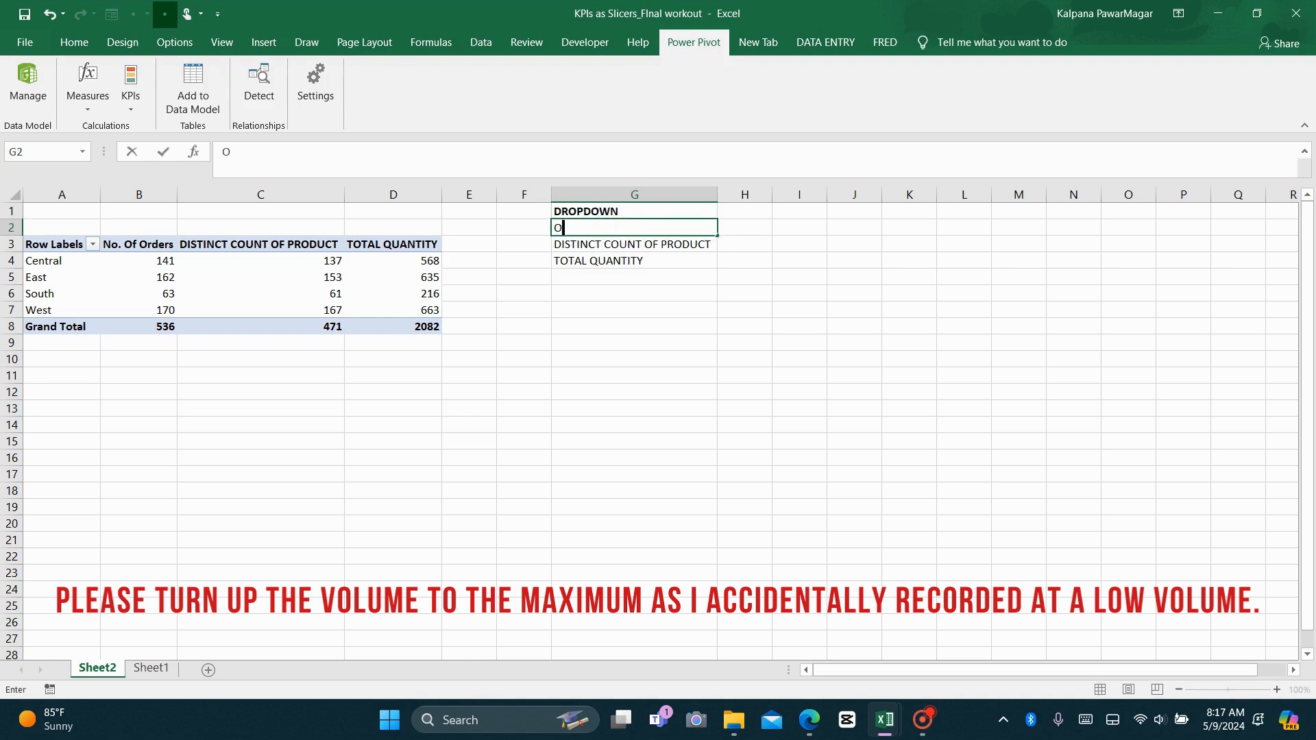
text(RDER COUNT)
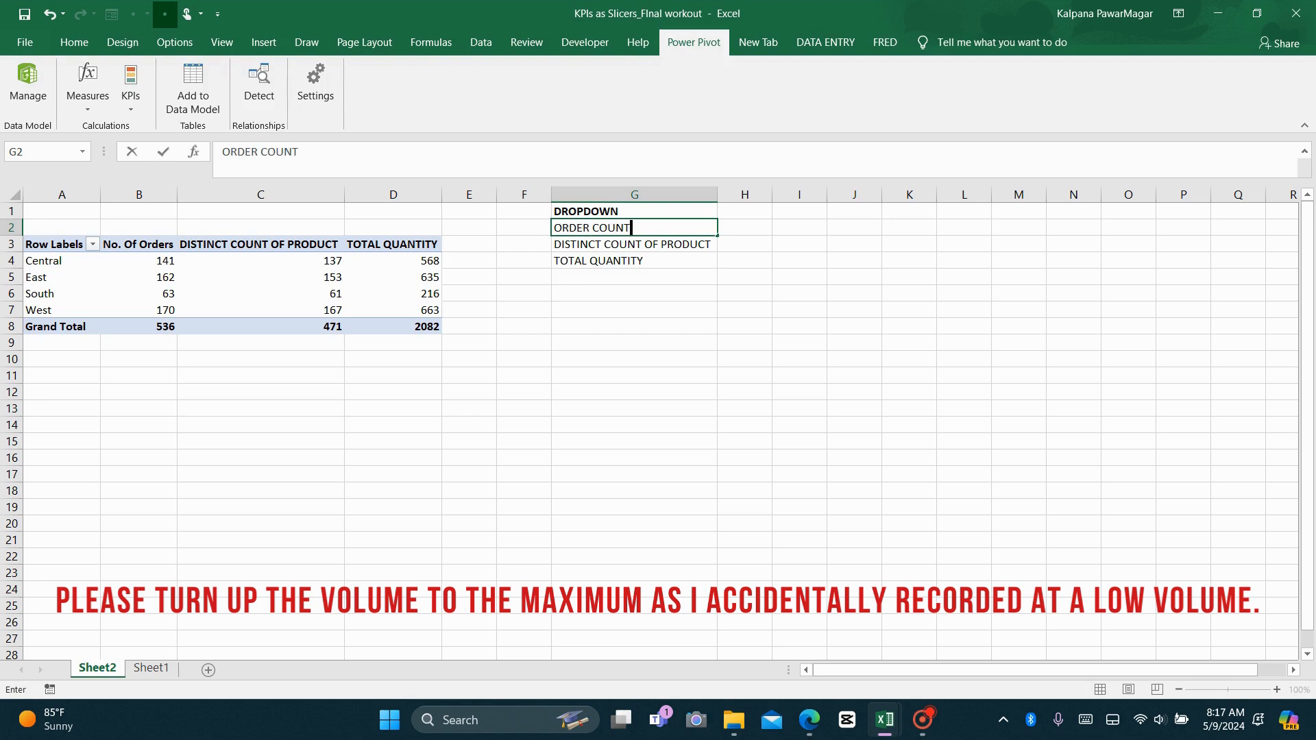
click(607, 251)
text(PR)
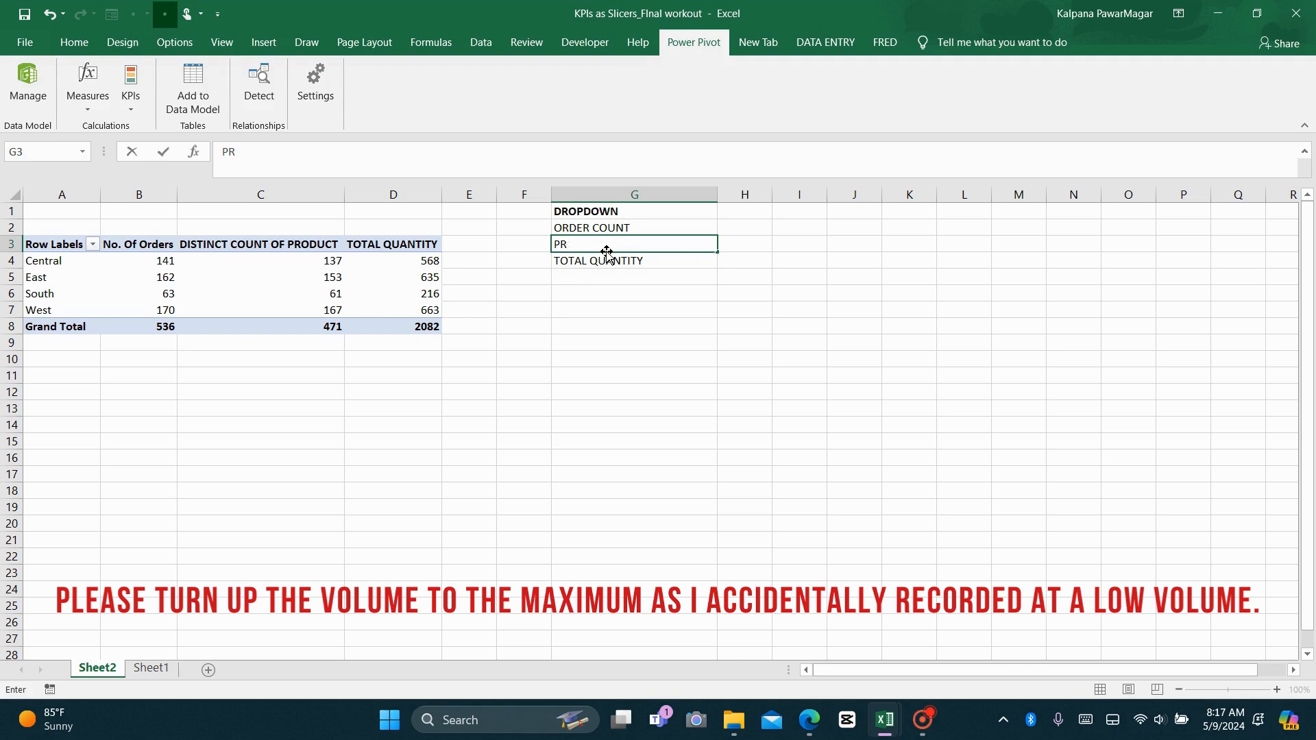
text(ODUCT COUNT)
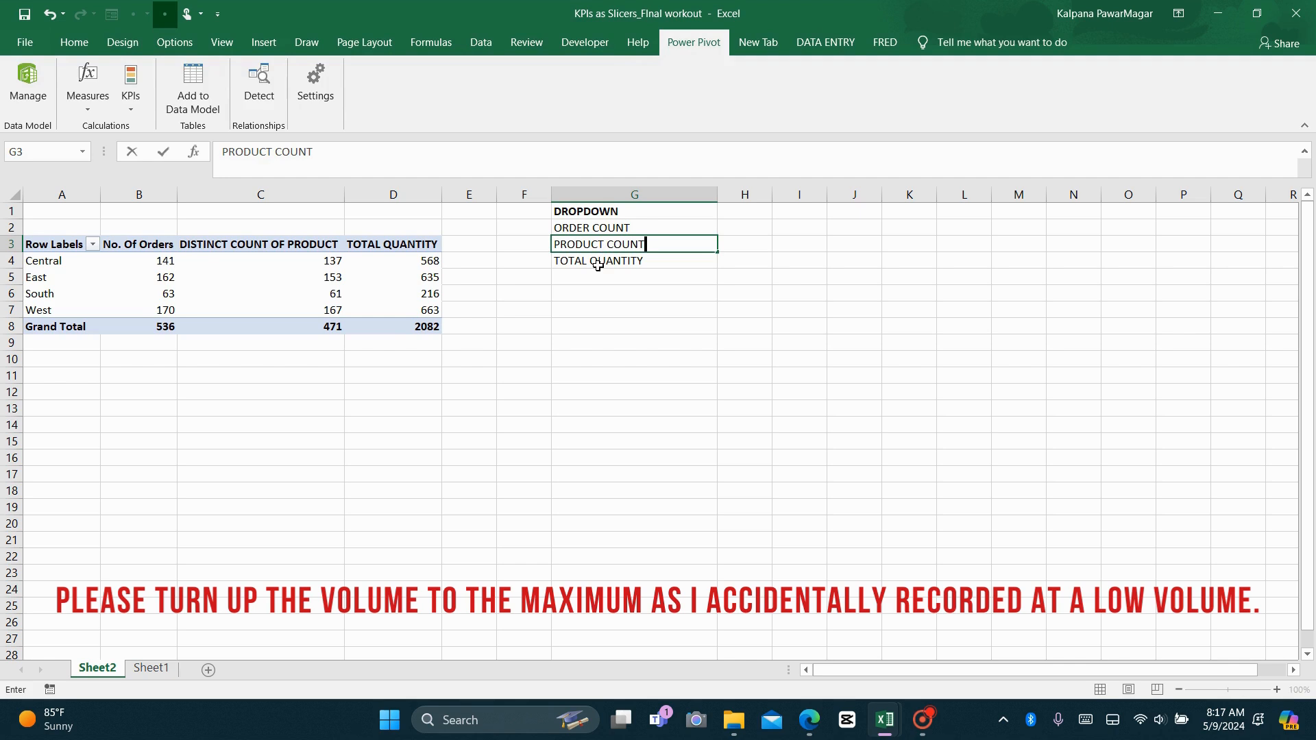
click(597, 264)
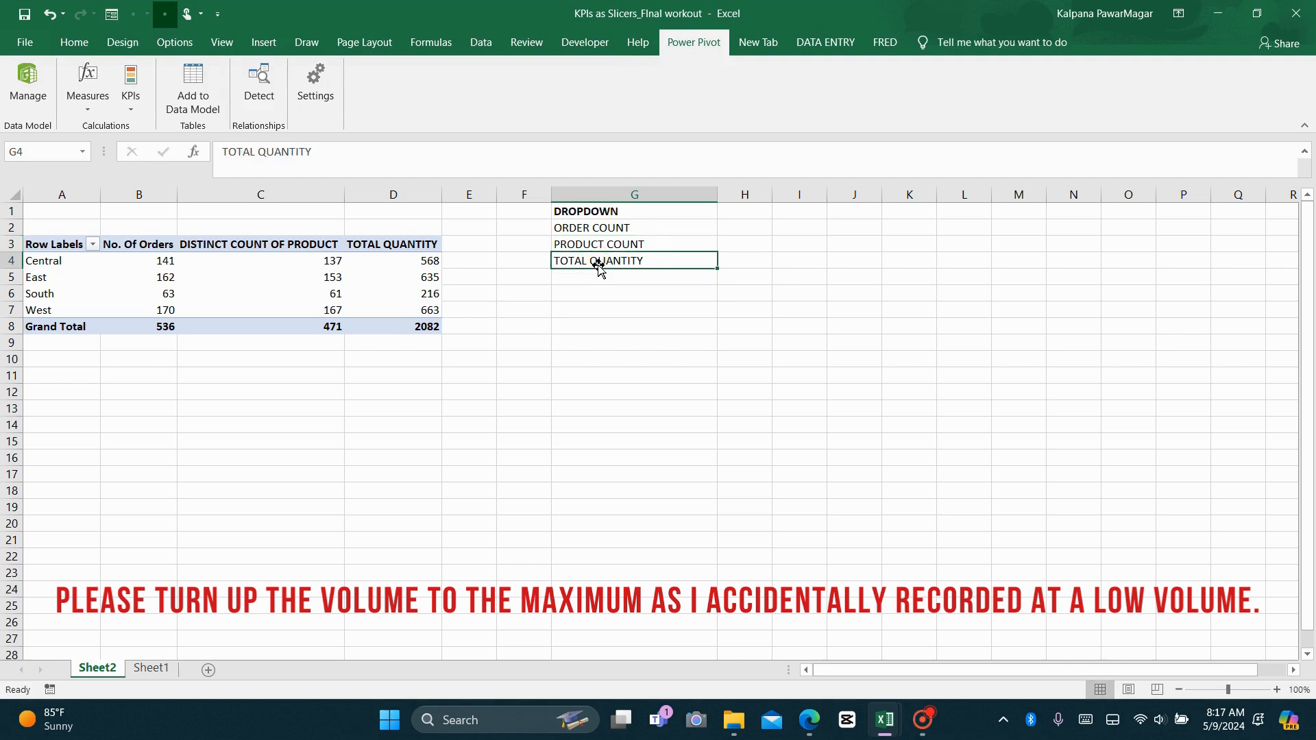
text(QUANT)
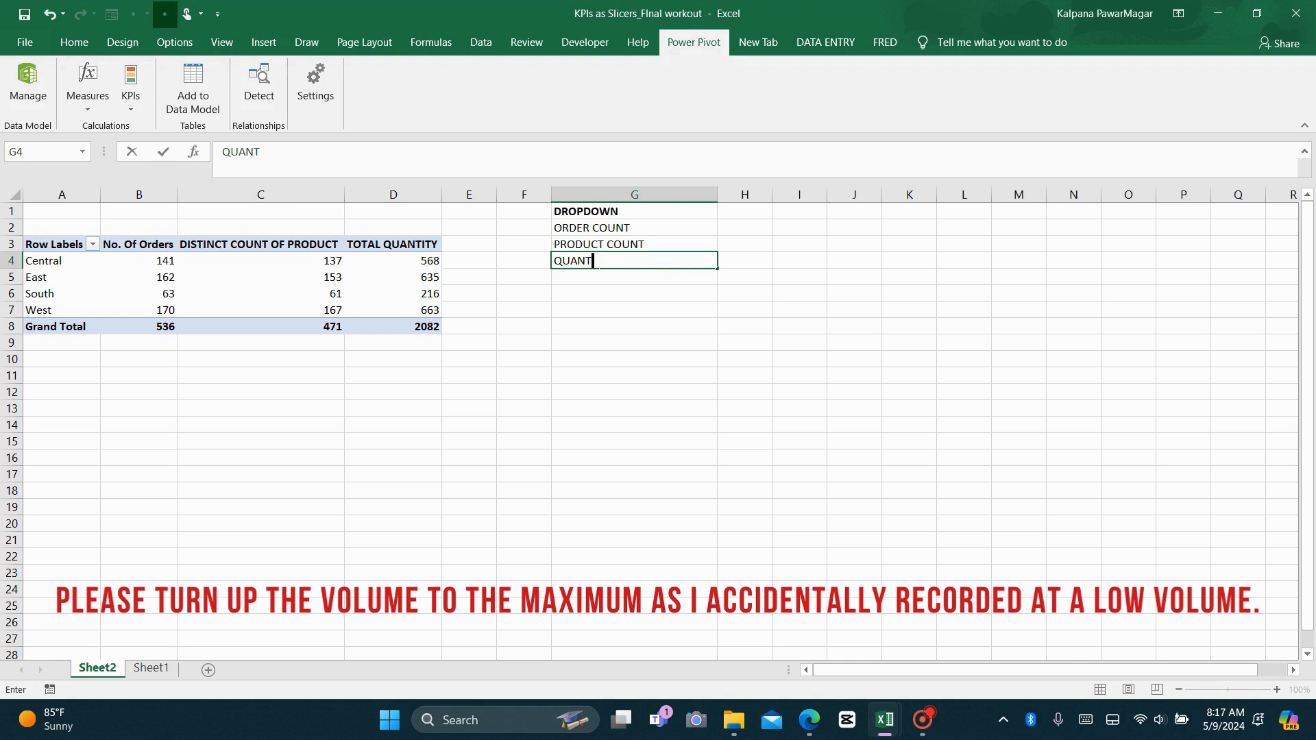
text(ITY SOLD)
key(Return)
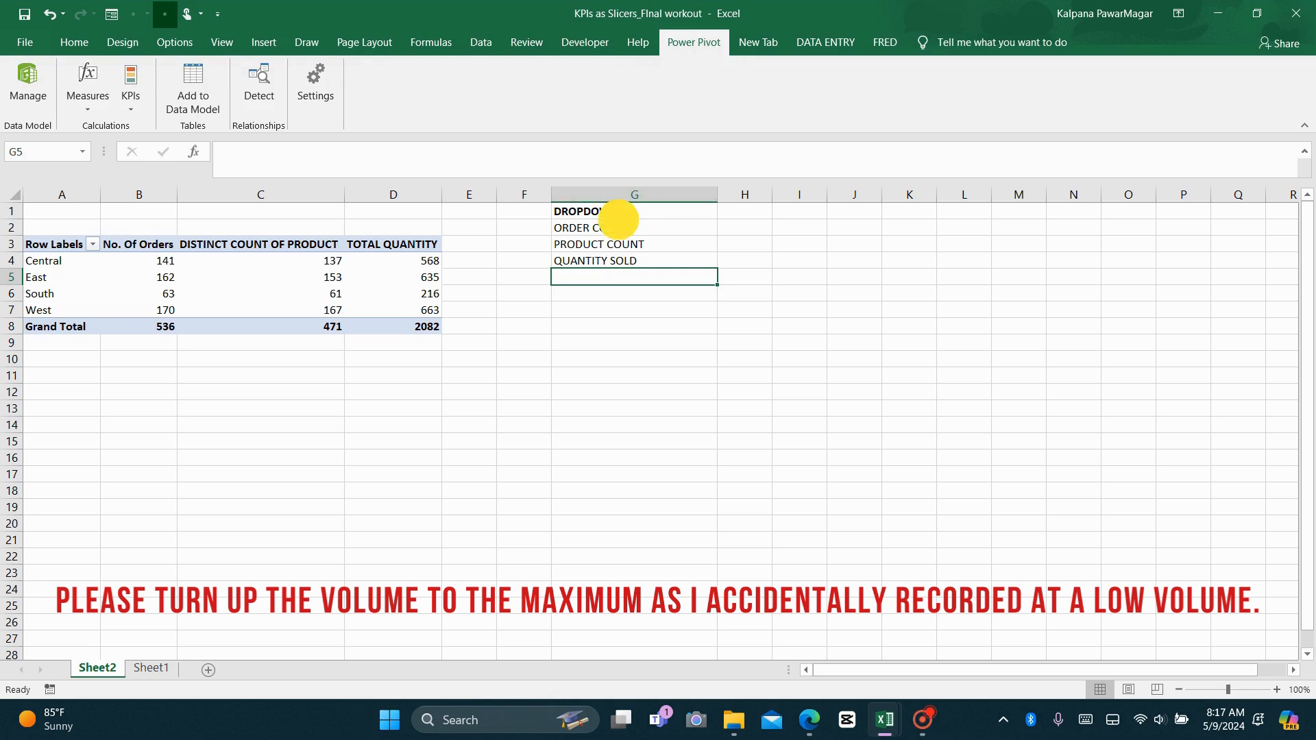
- Convert the range G1:G4 into a table with headers and name the table DROPDOWN
click(619, 226)
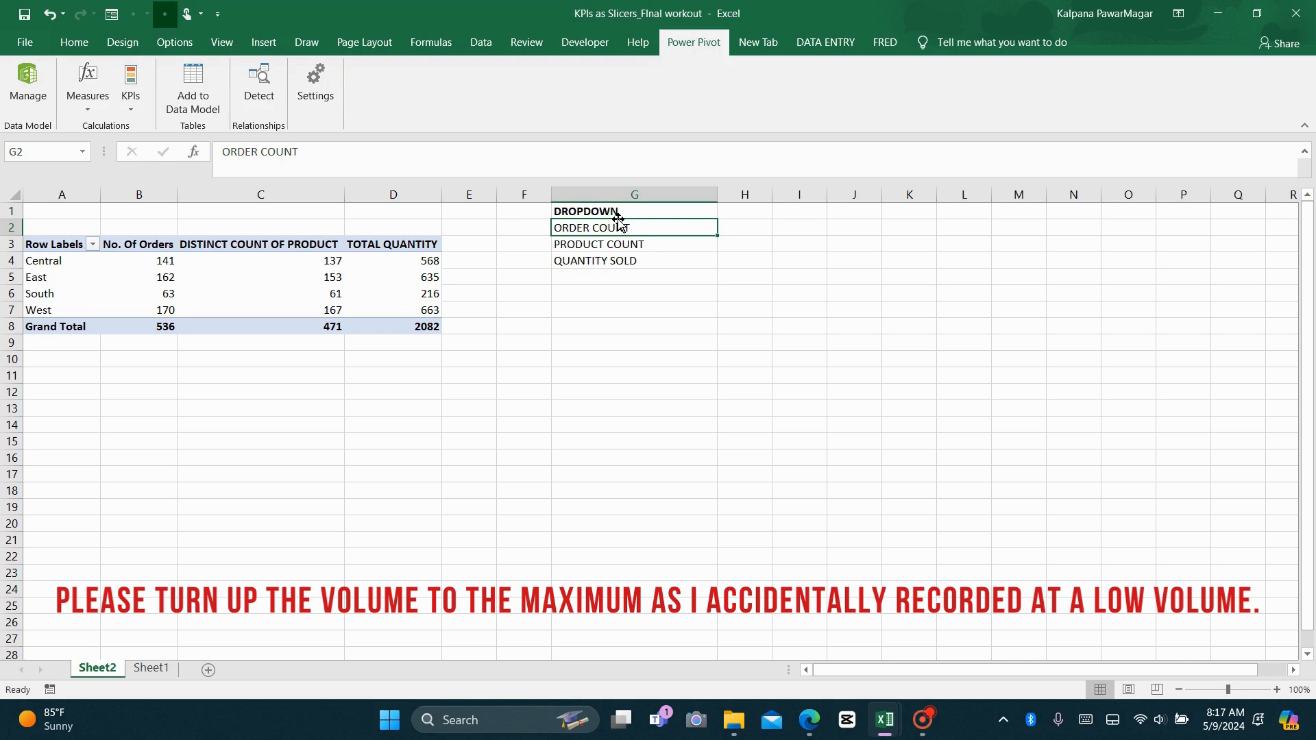
key(ctrl+t)
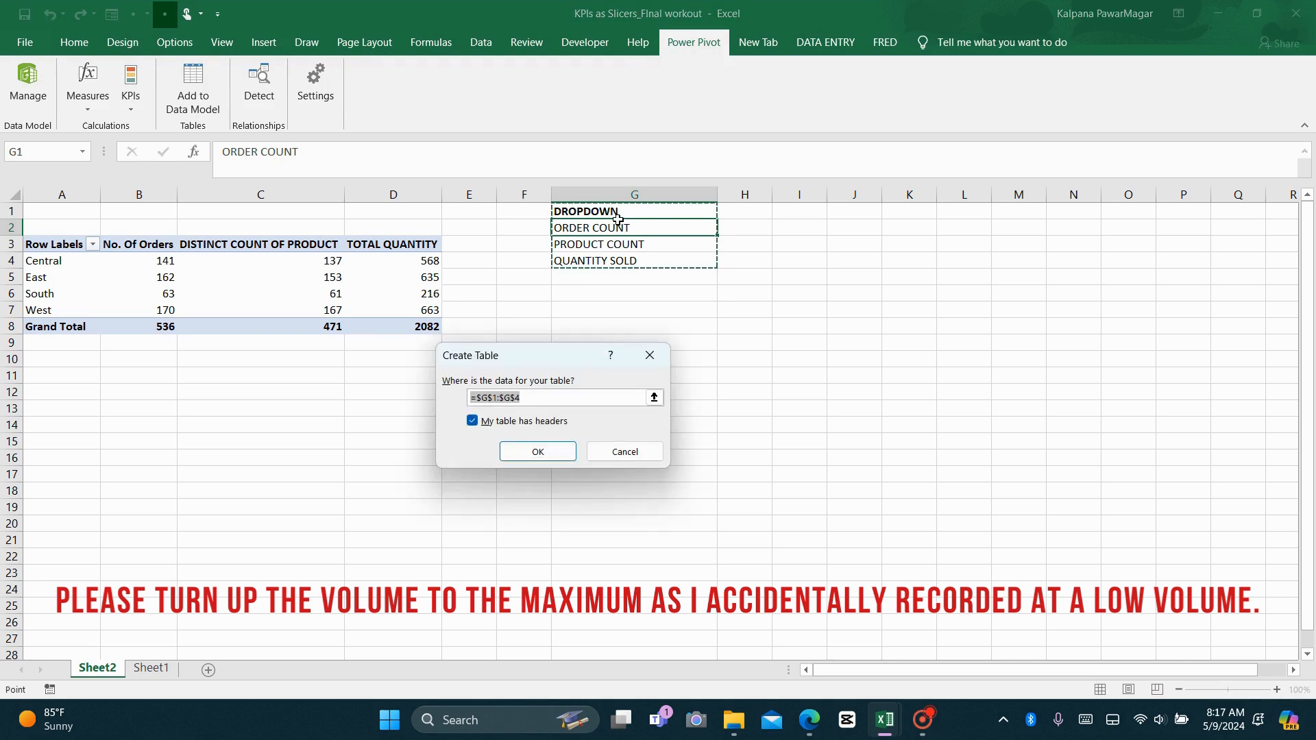
click(532, 450)
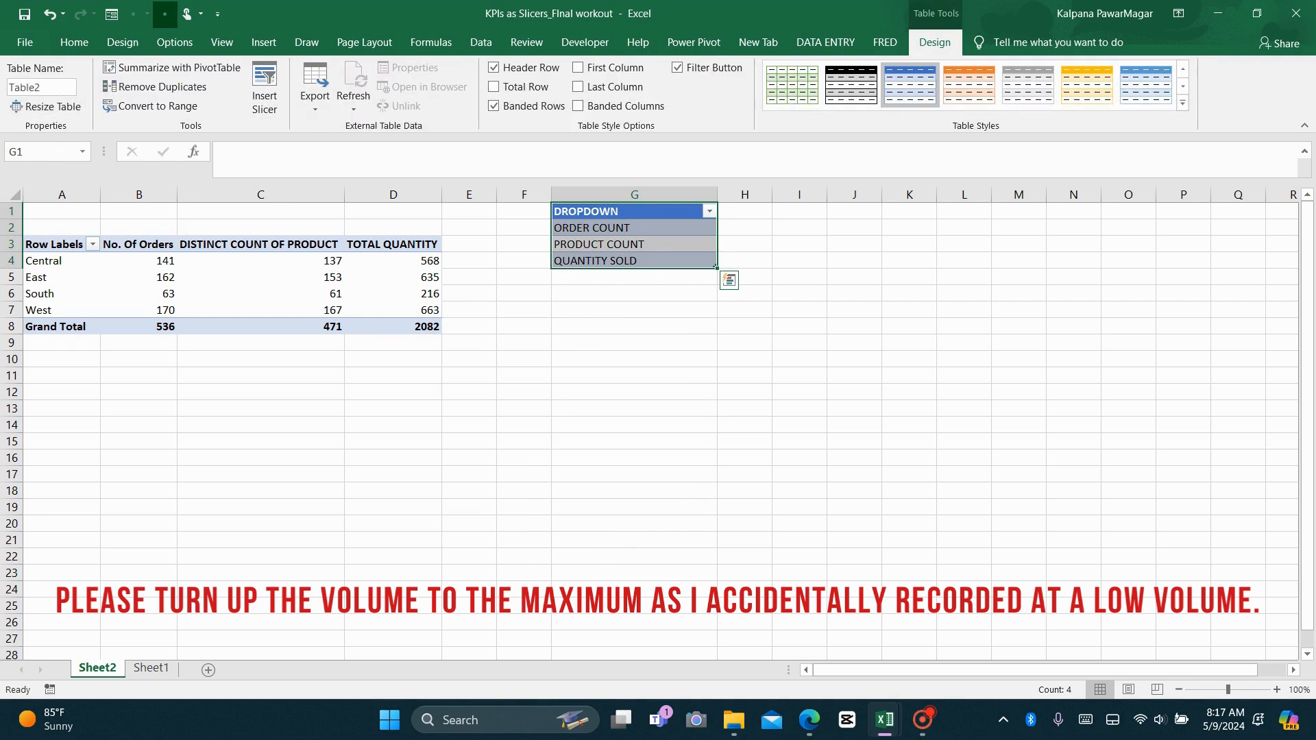
click(59, 83)
text(DROPDOWN)
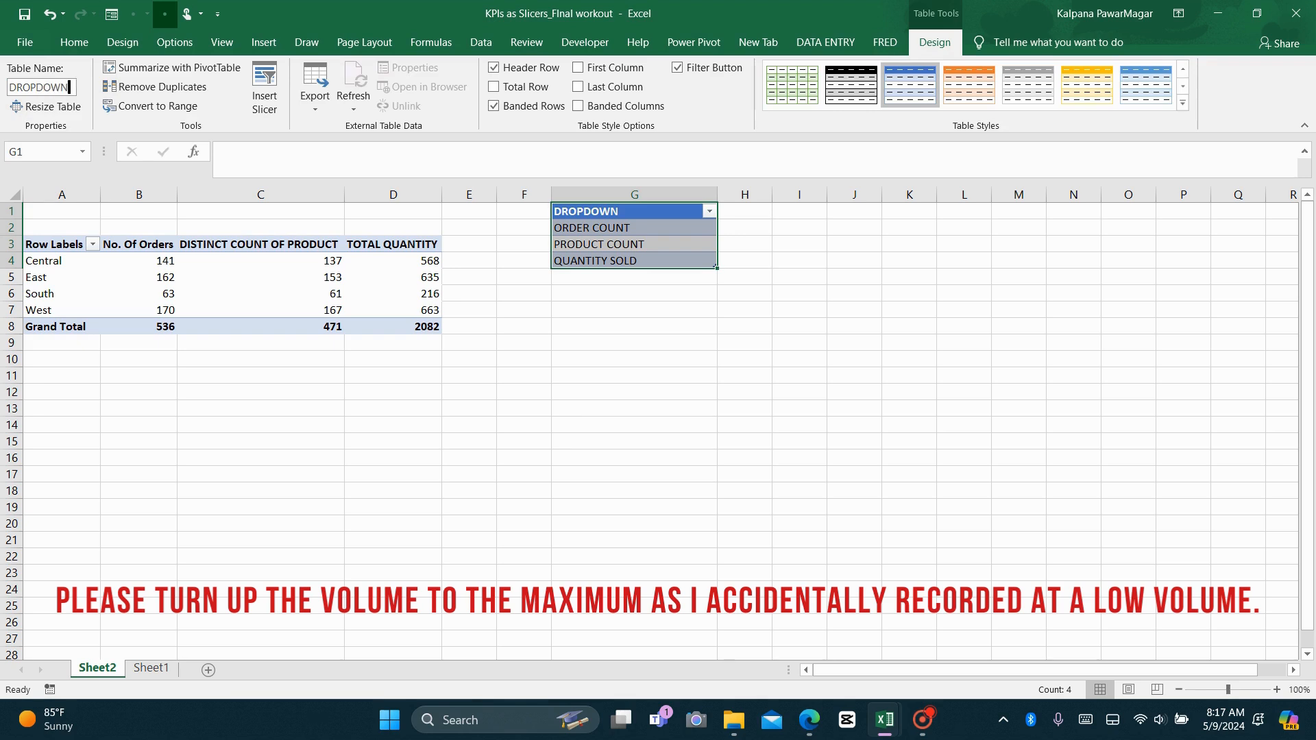
key(Return)
- Add the DROPDOWN table to the Data Model and display the Datatable table in the Power Pivot window
click(709, 48)
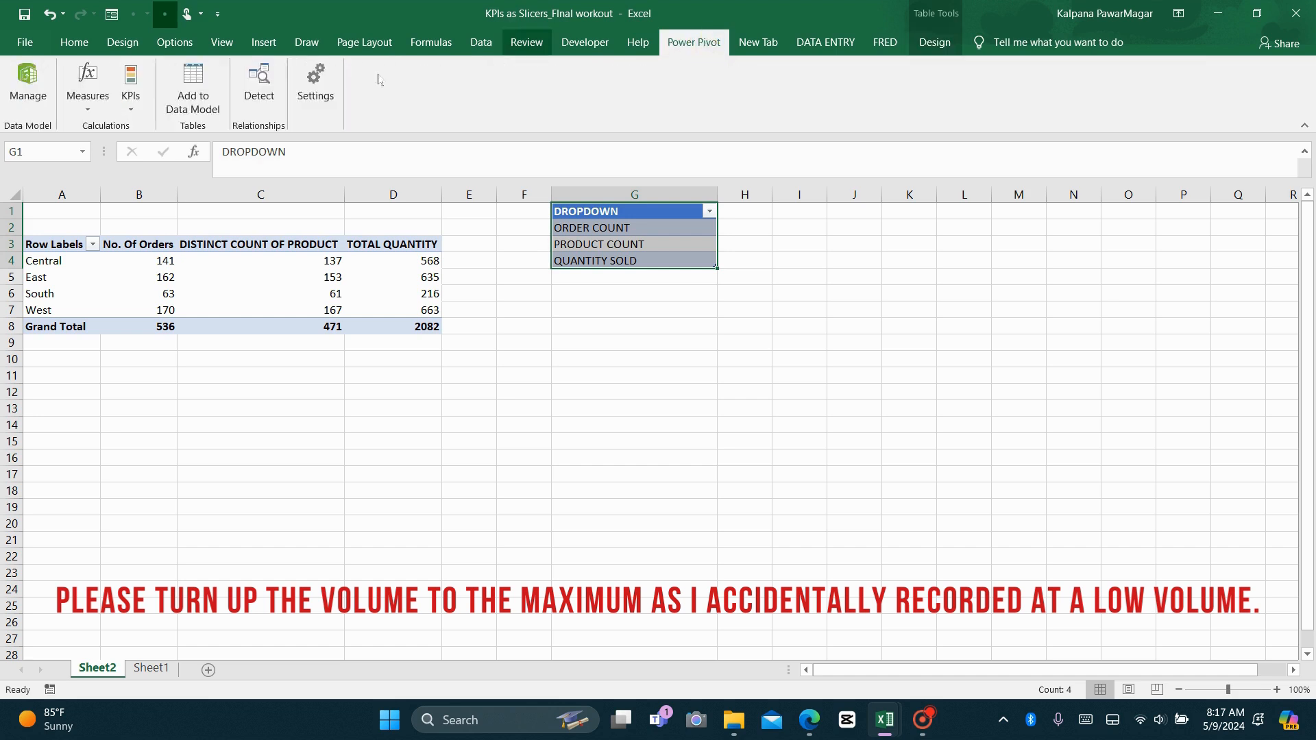
click(198, 102)
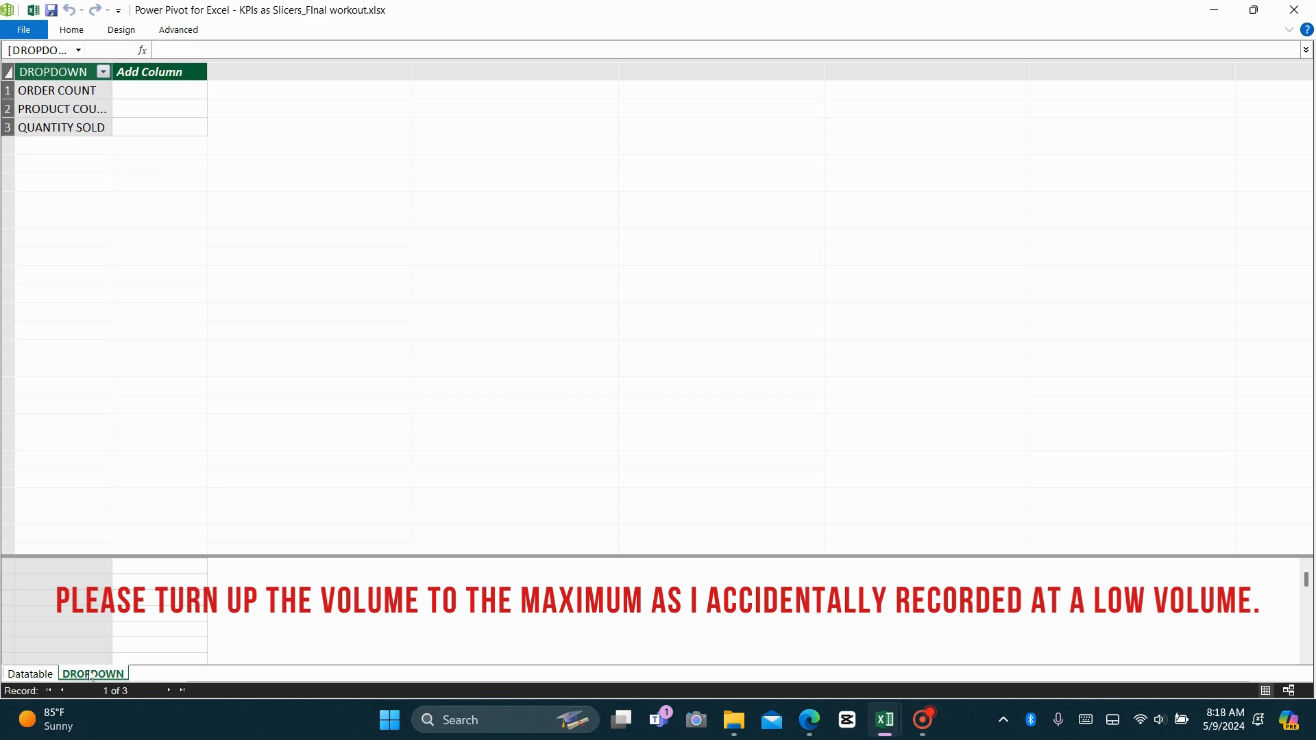
click(31, 675)
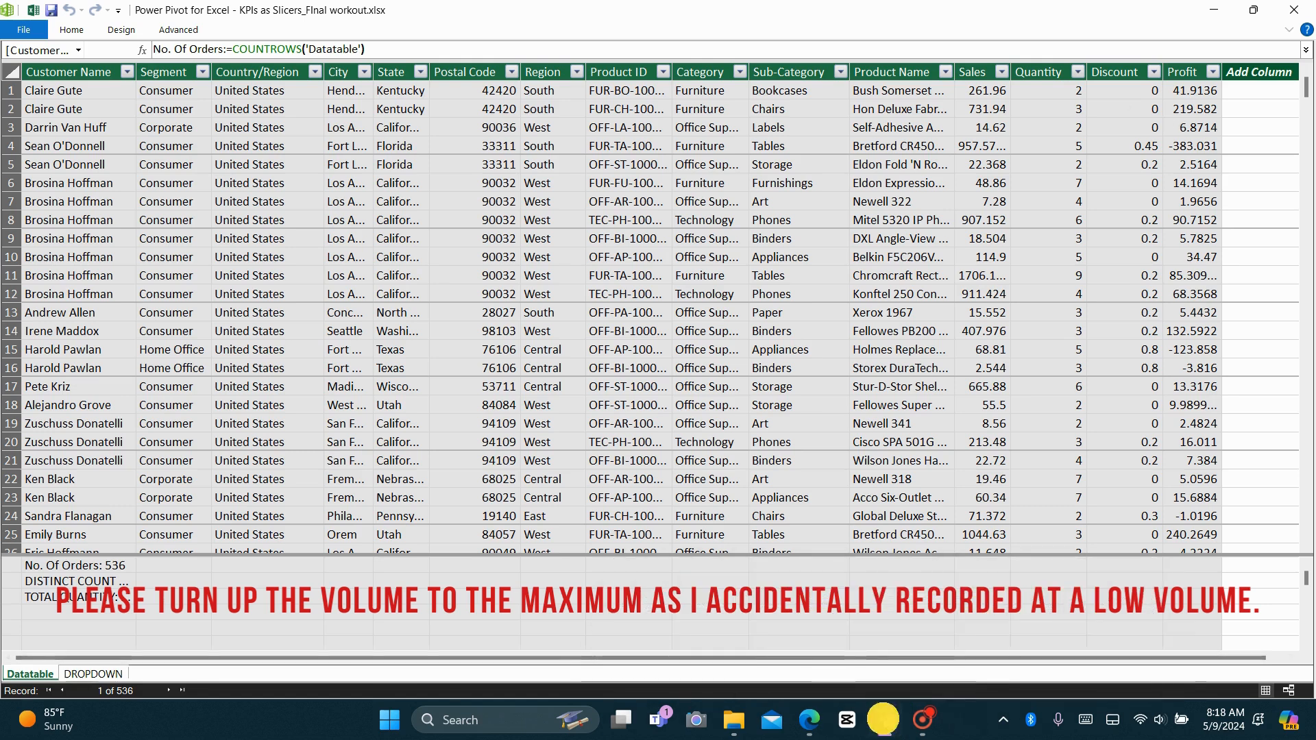
mouse_move(881, 716)
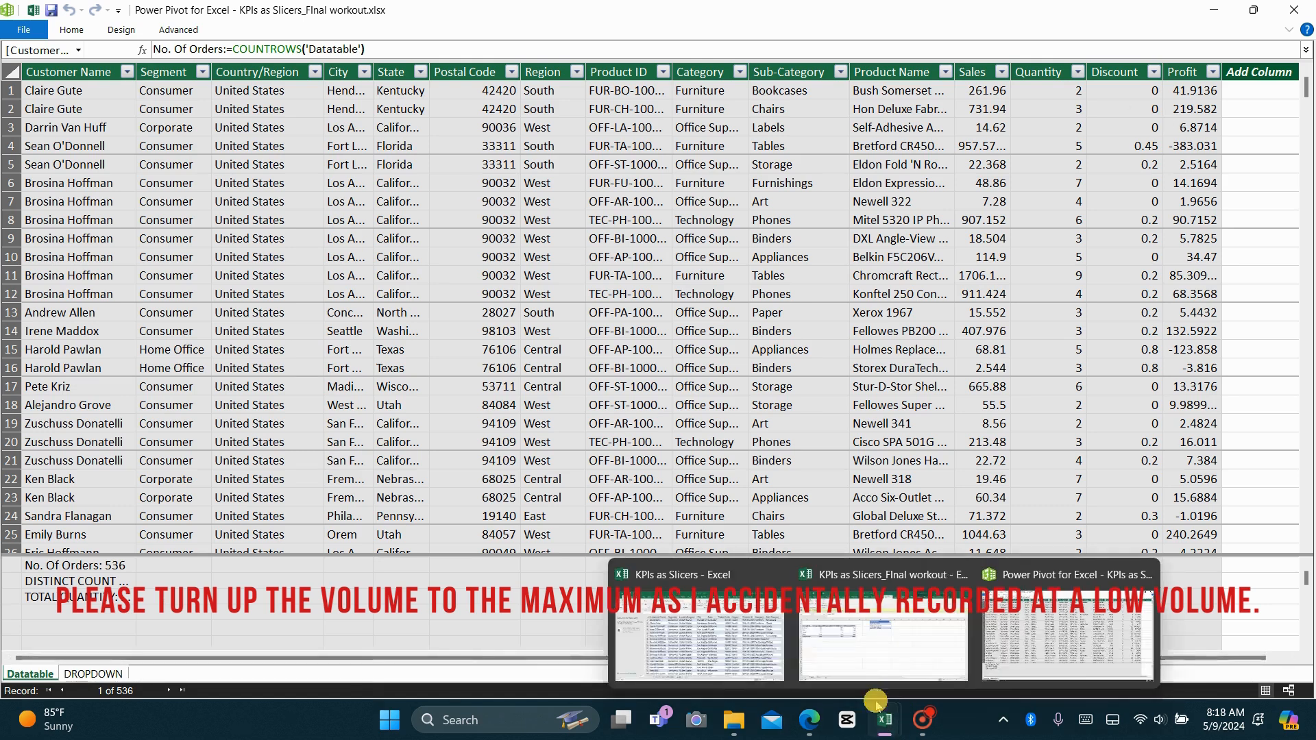
- Return to the Excel workbook, add the DROPDOWN table's DROPDOWN field as a slicer, and place it just below the PivotTable
click(872, 664)
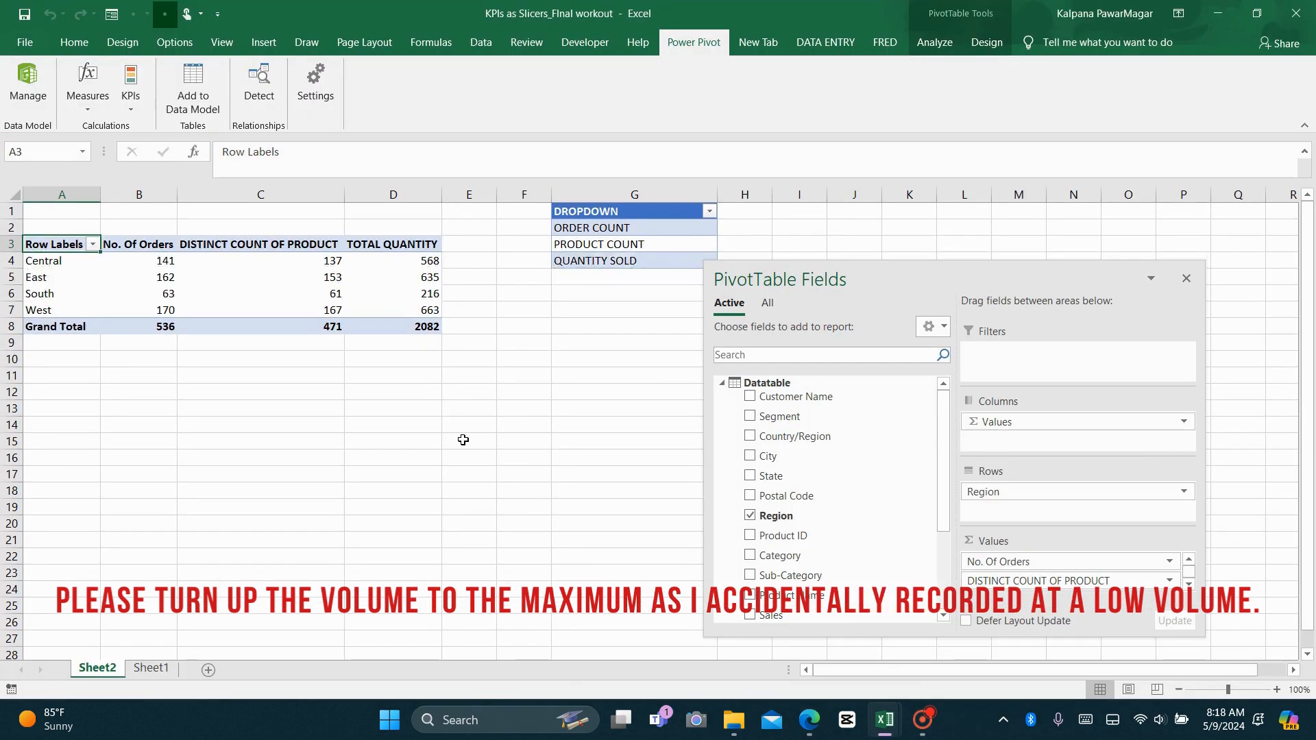
click(464, 440)
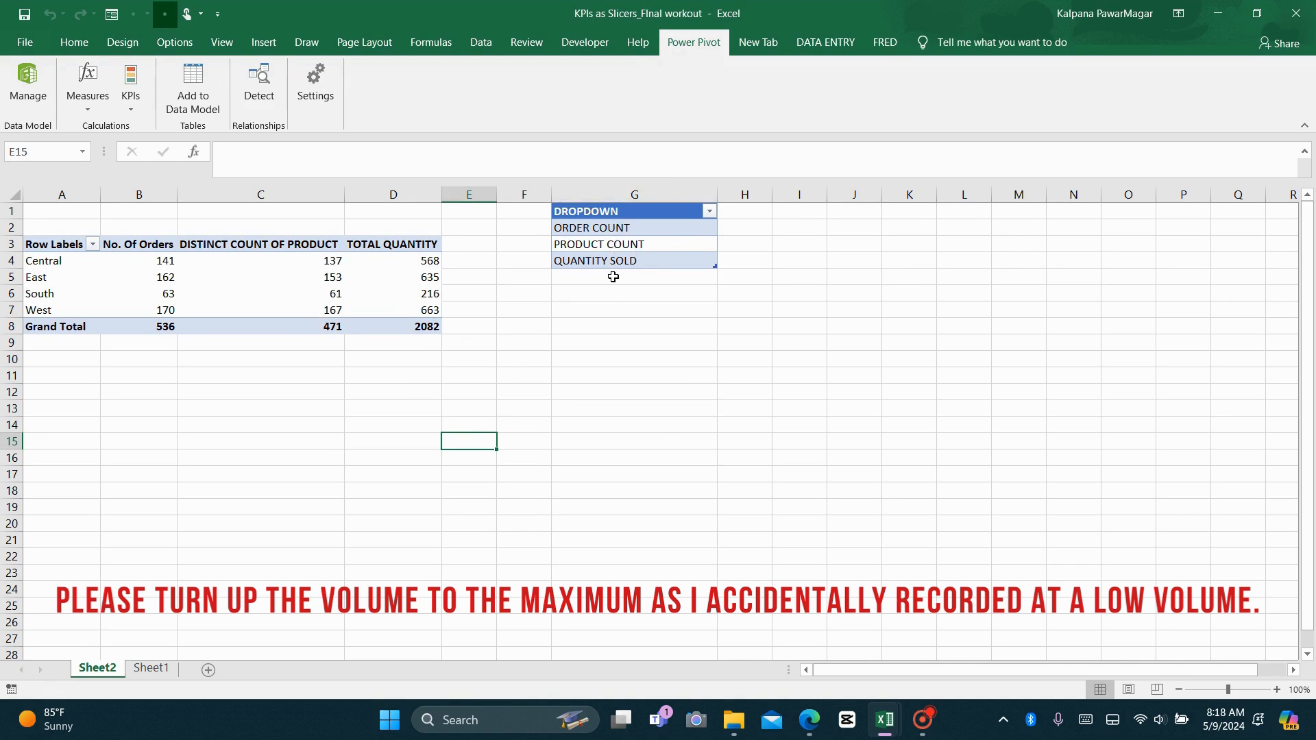
click(396, 292)
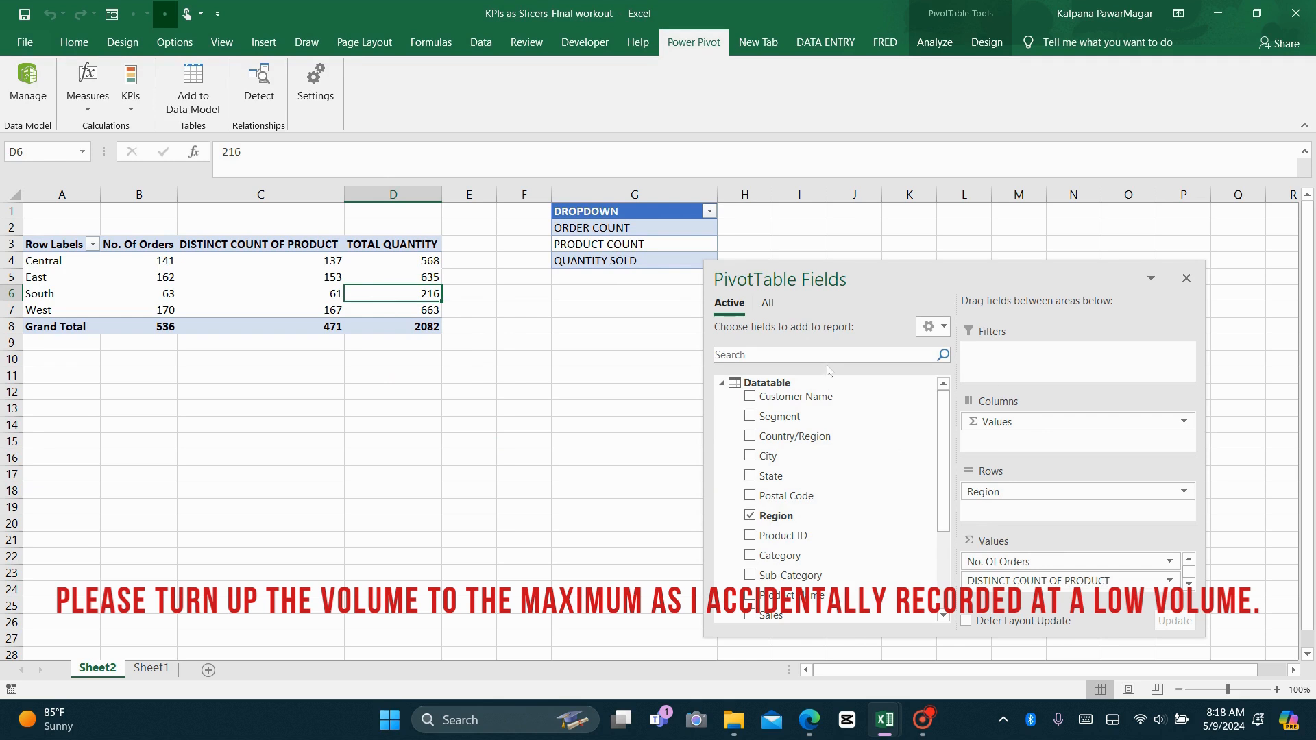
click(769, 303)
click(768, 302)
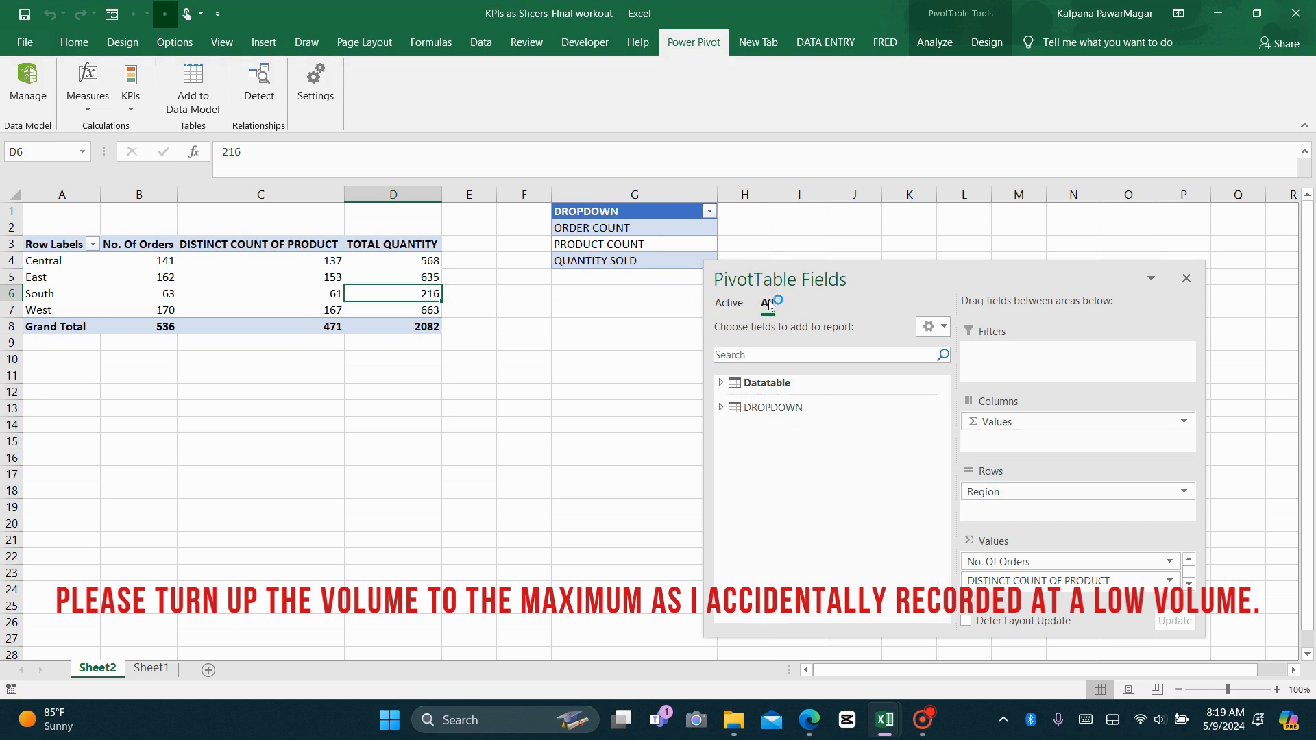
click(721, 410)
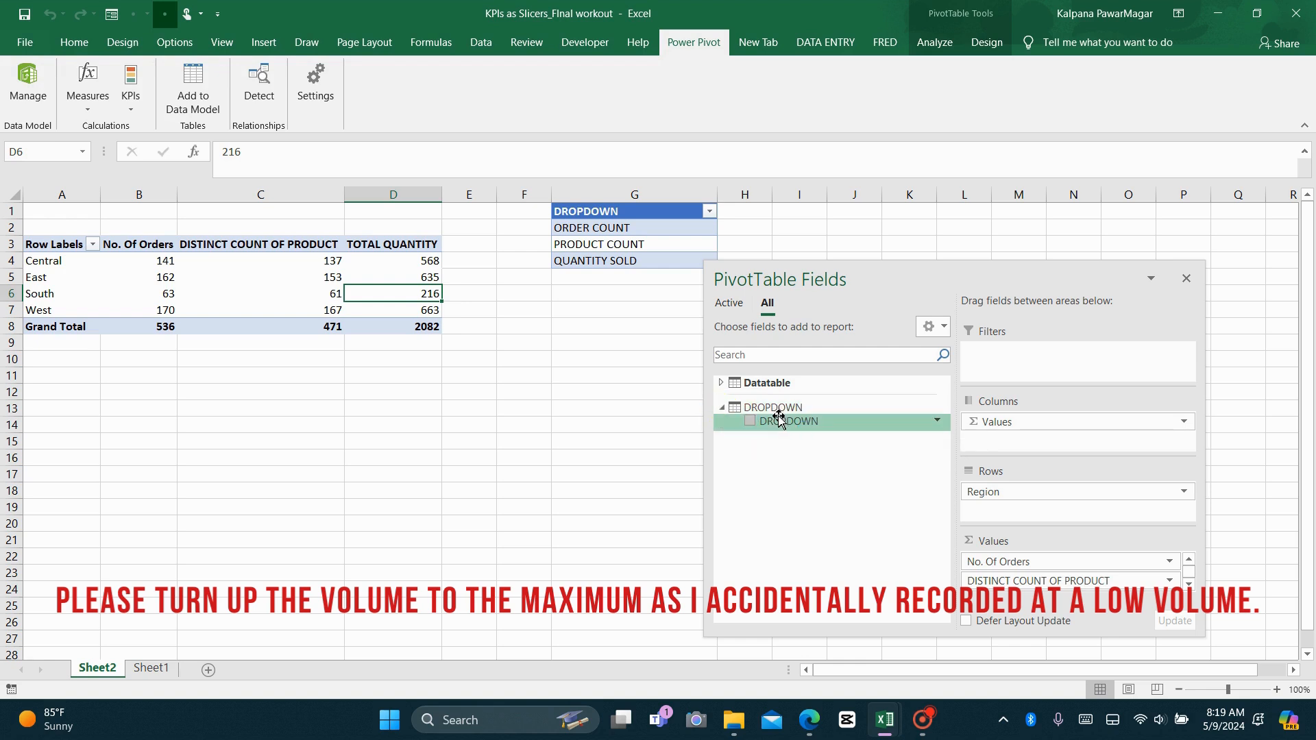
right_click(780, 420)
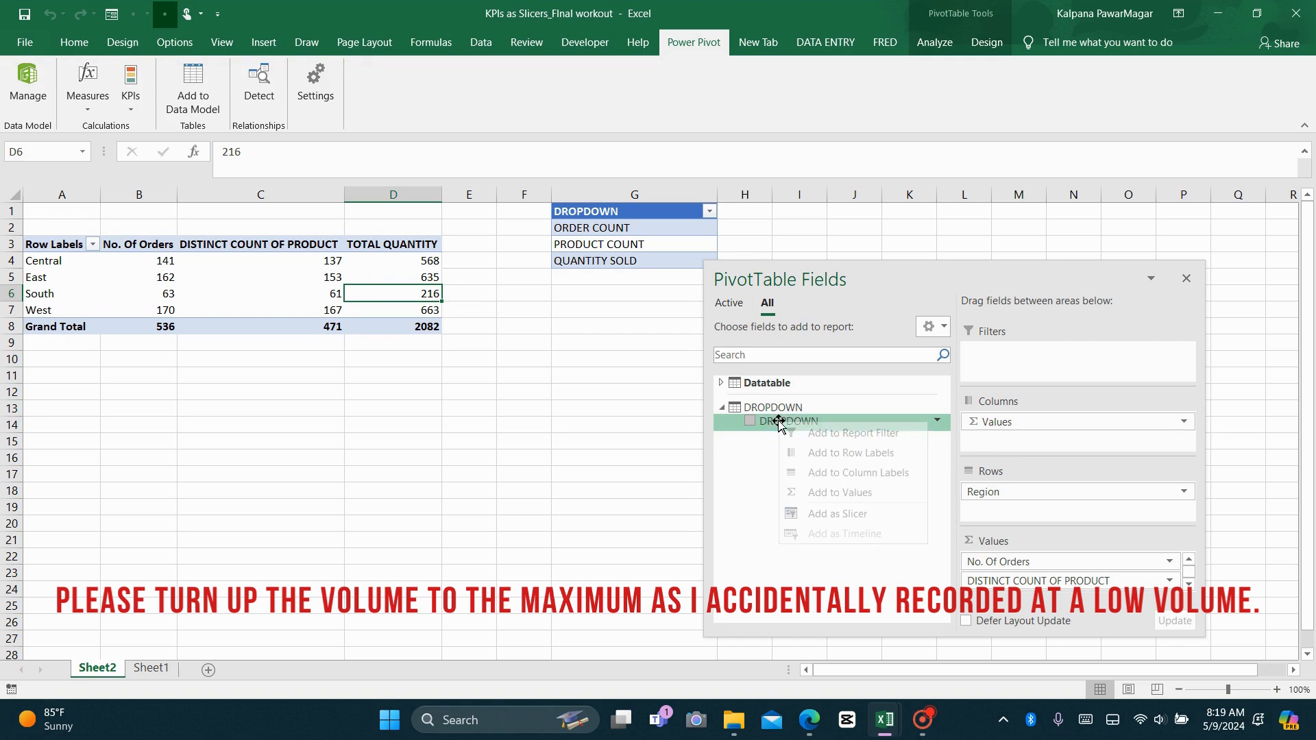
click(838, 515)
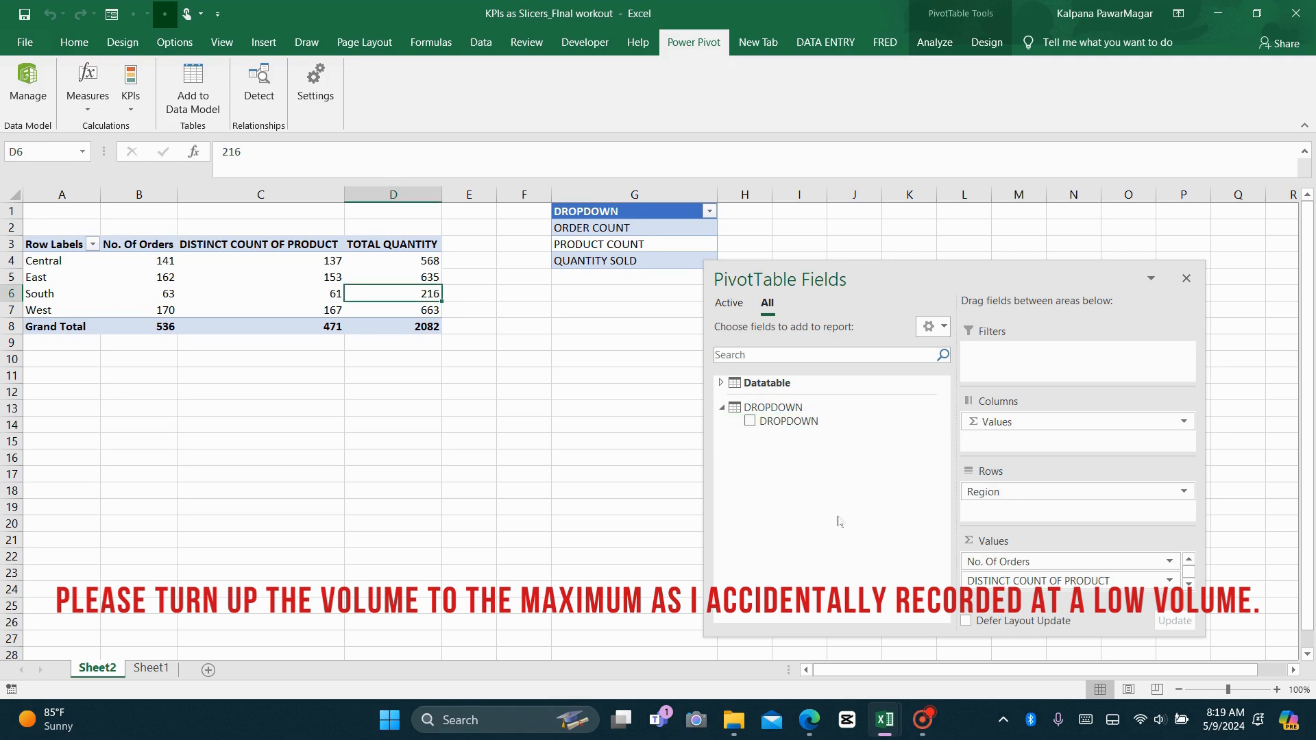
drag(653, 335, 485, 352)
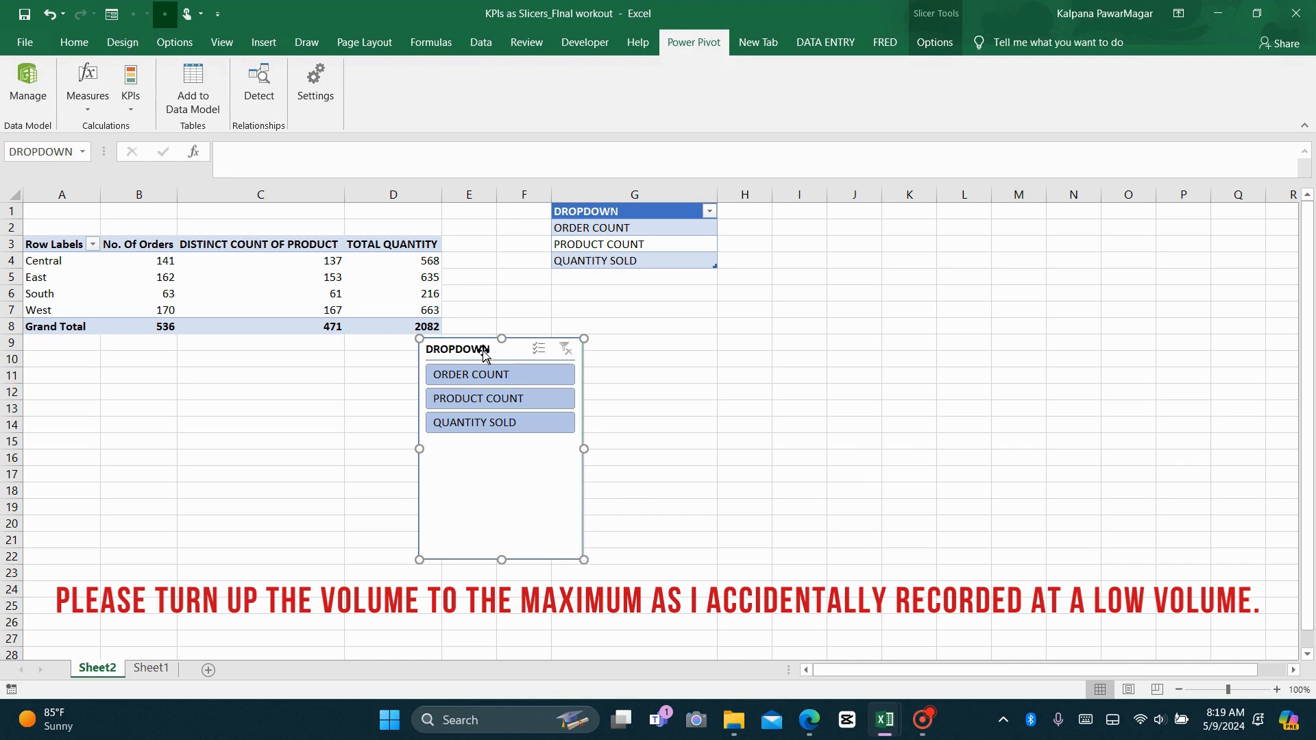
- Test the DROPDOWN slicer by filtering on ORDER COUNT and PRODUCT COUNT, and clear its filter
click(488, 382)
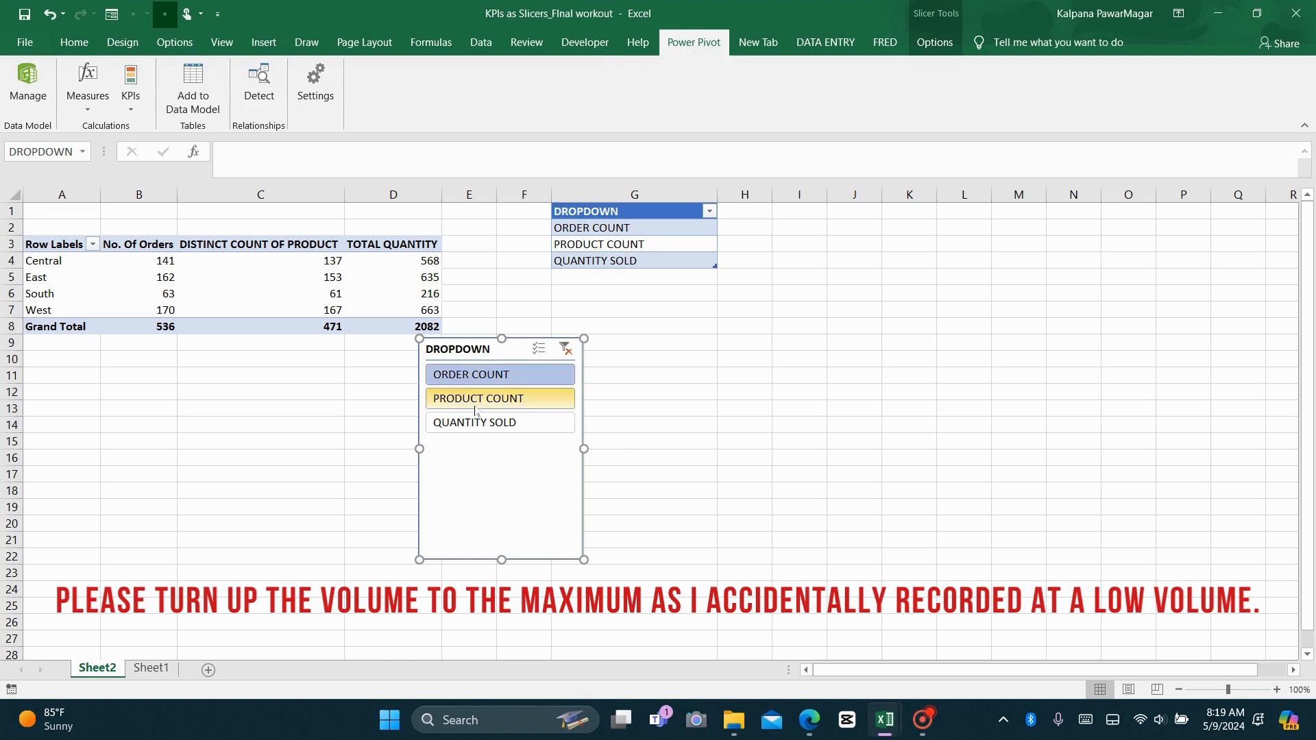
click(473, 403)
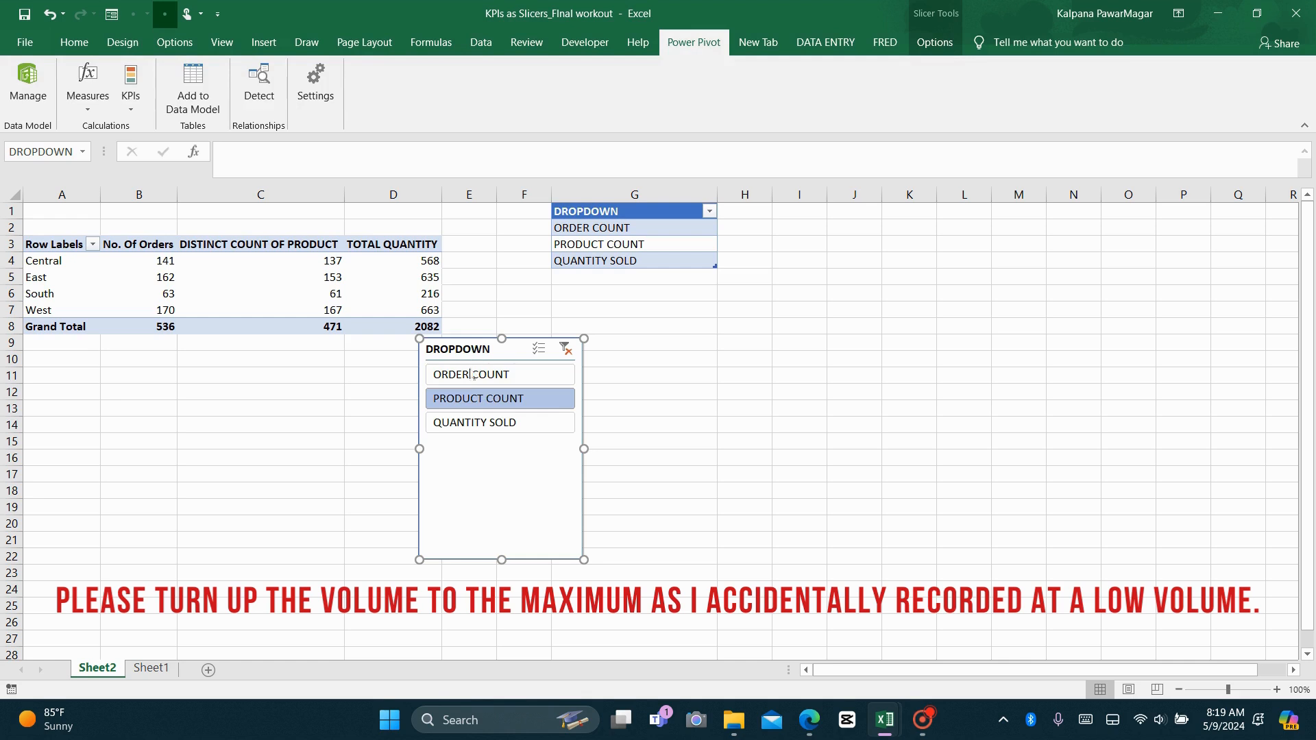
click(567, 351)
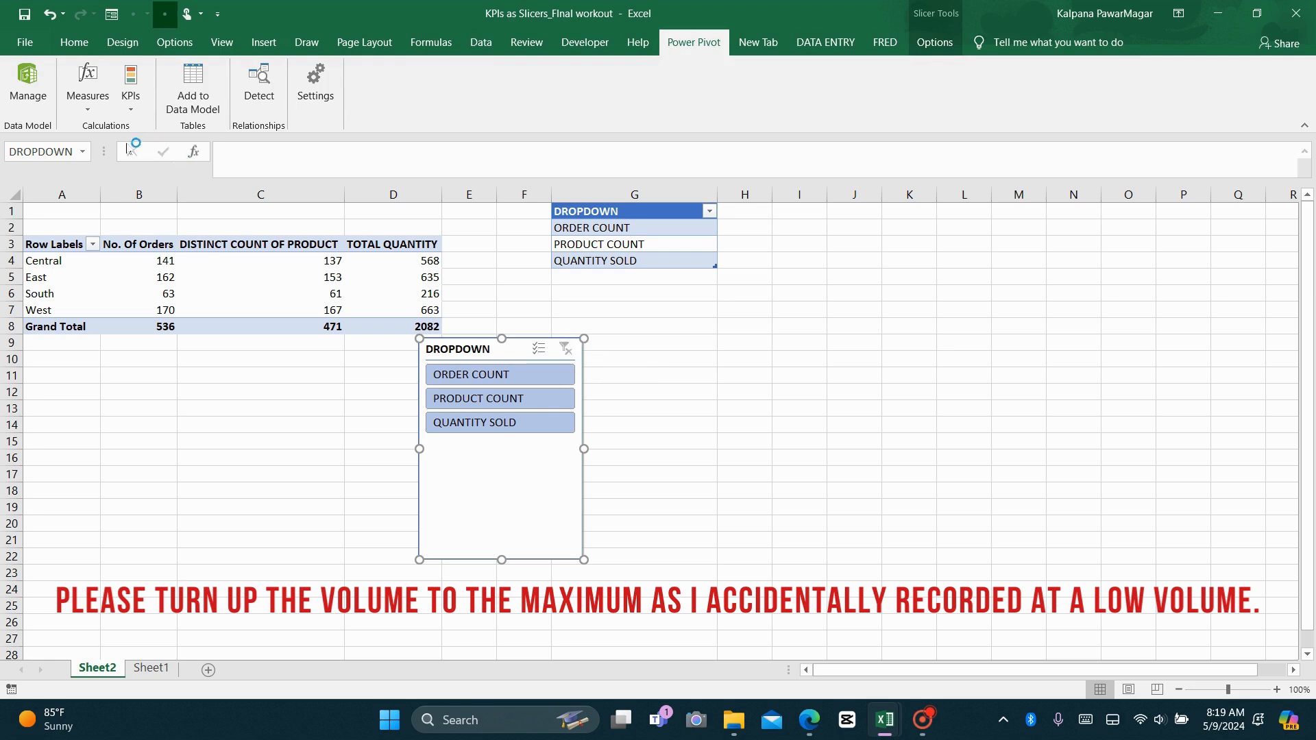
- Start a new Power Pivot measure stored in the DROPDOWN table and name it SLICER
click(87, 108)
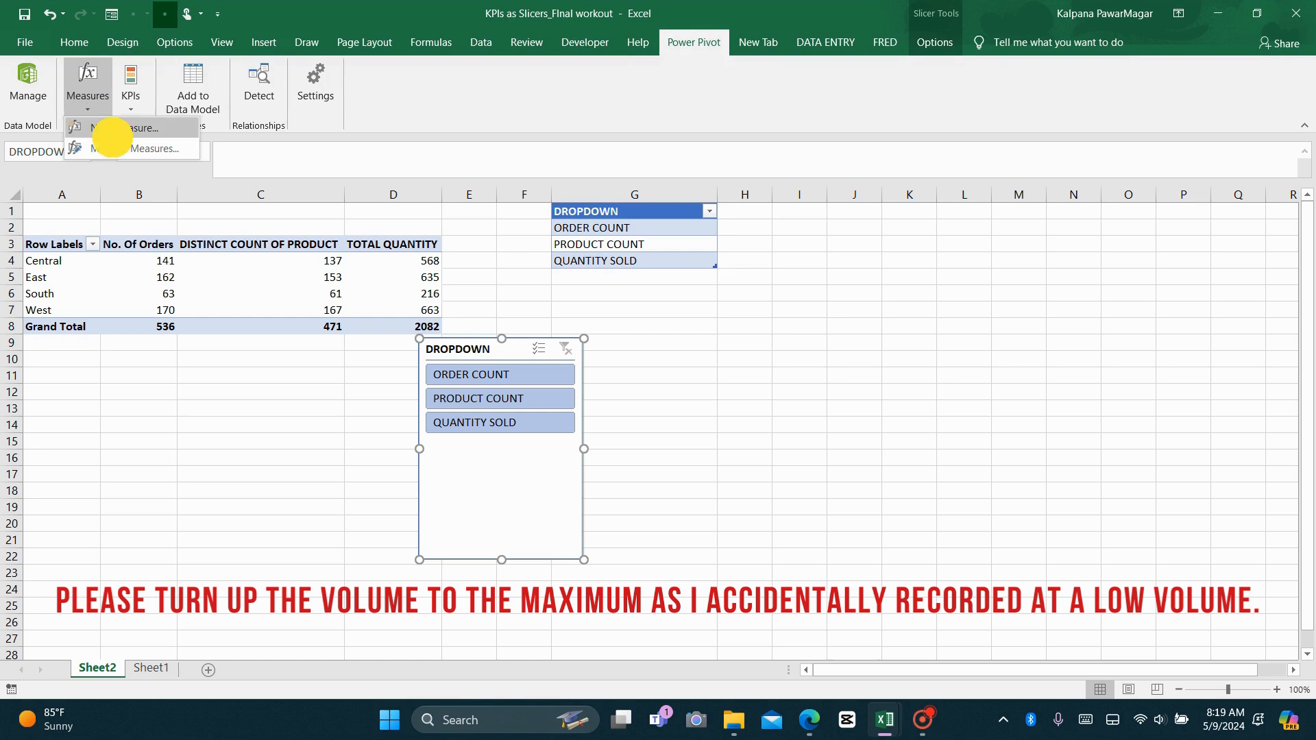
click(106, 128)
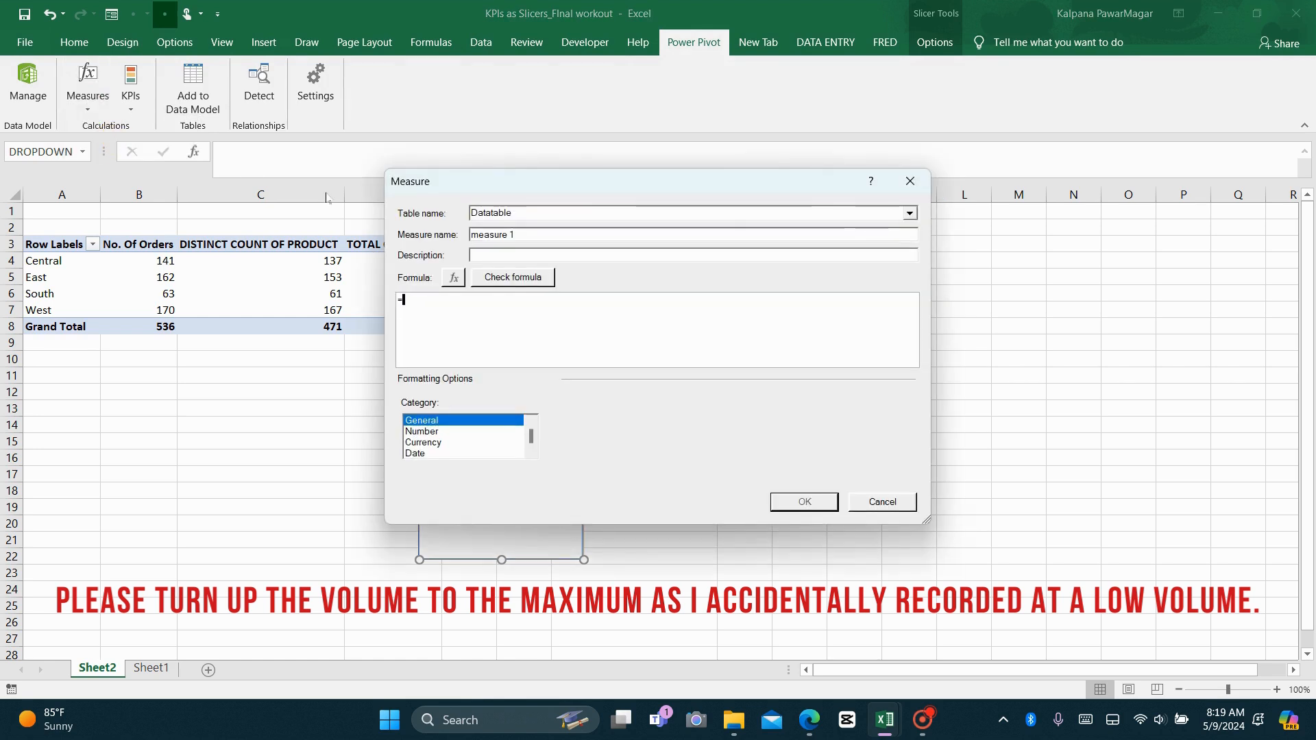
click(908, 214)
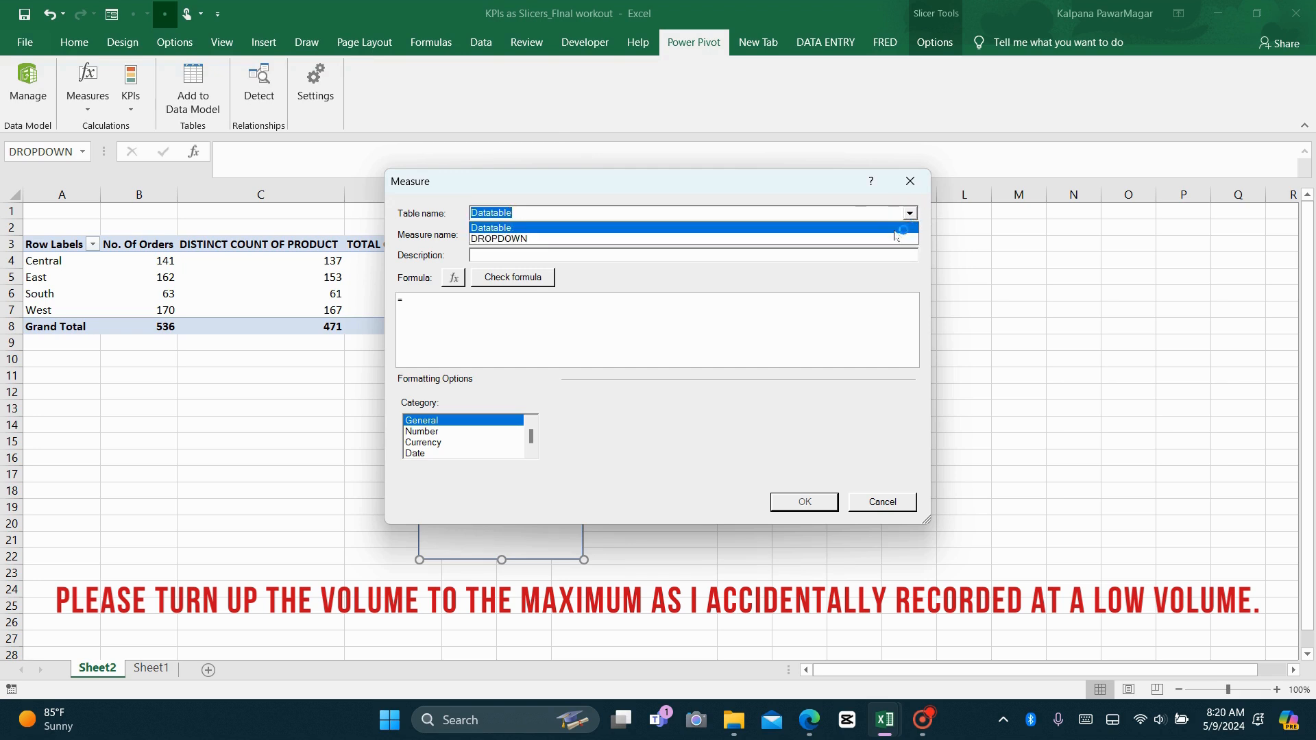
click(893, 238)
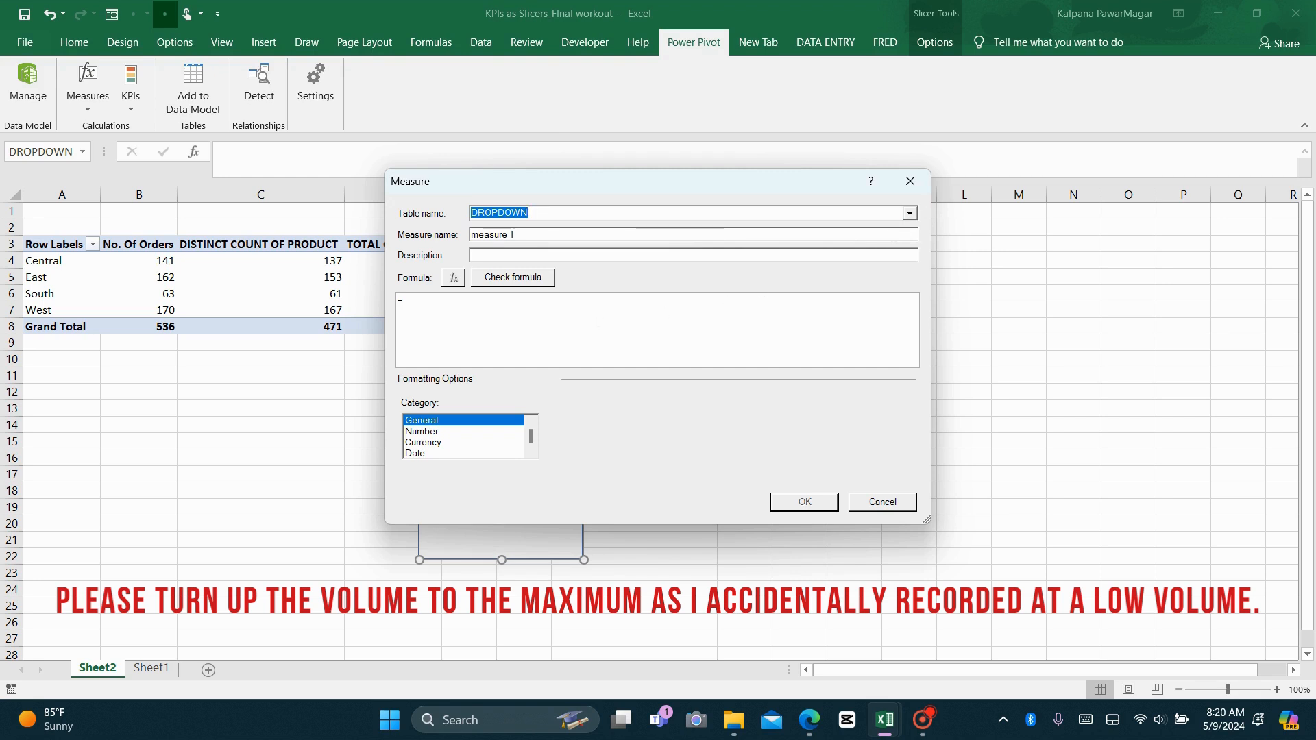
click(596, 320)
drag(521, 235, 471, 235)
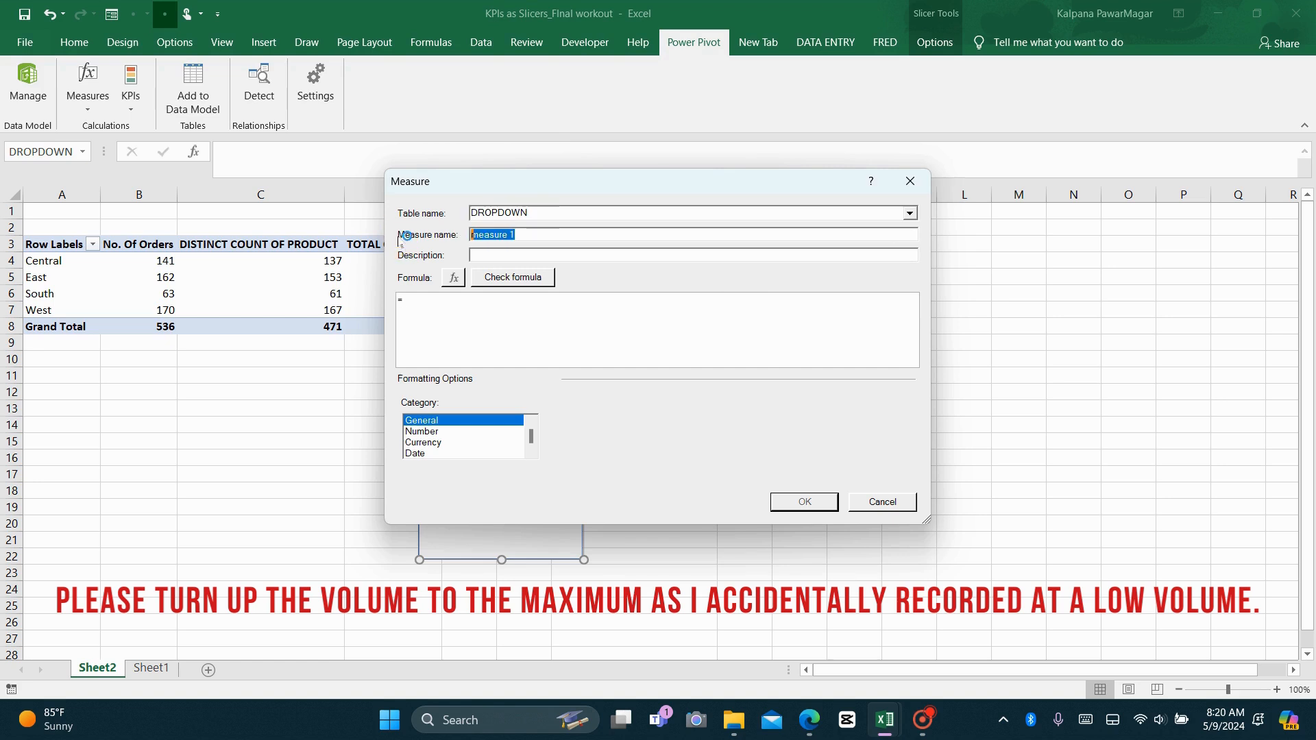
text(SLICER)
- Give the SLICER measure the formula =VALUES(DROPDOWN[DROPDOWN]), check it for errors, and save the measure
click(448, 318)
text(VALUES)
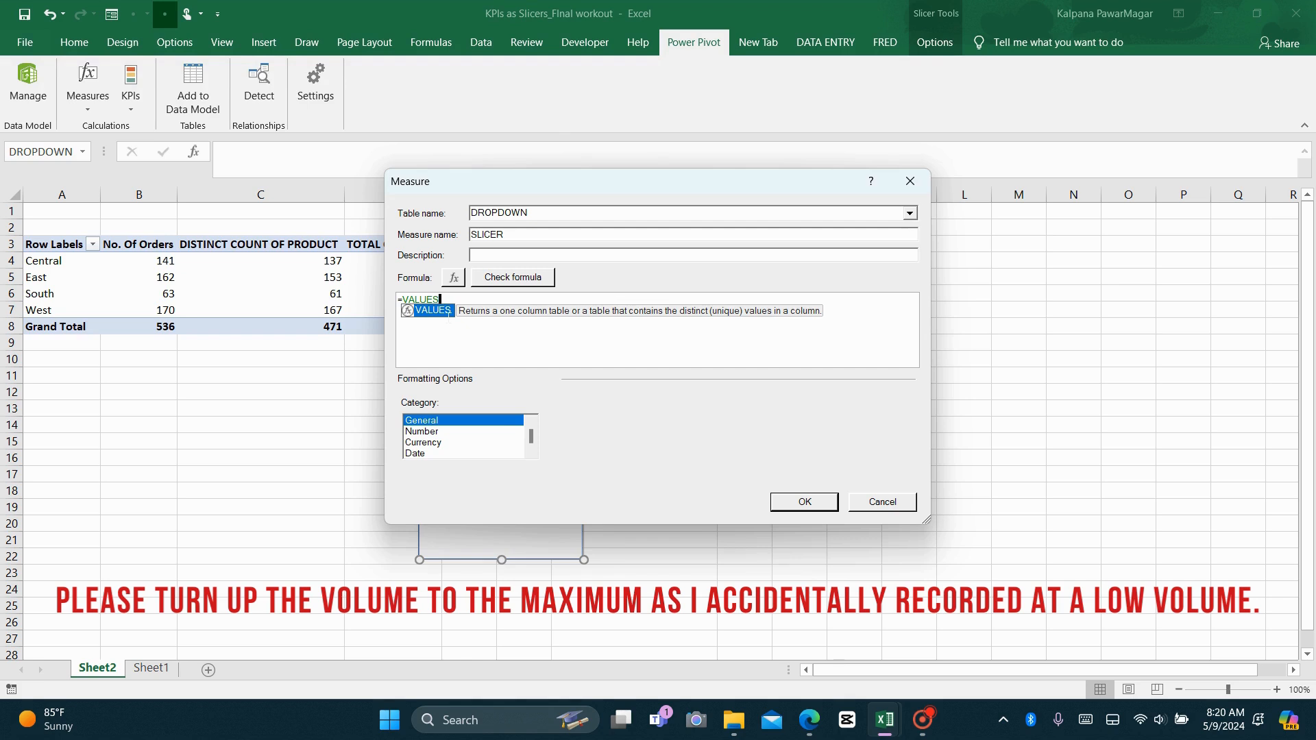
text((D)
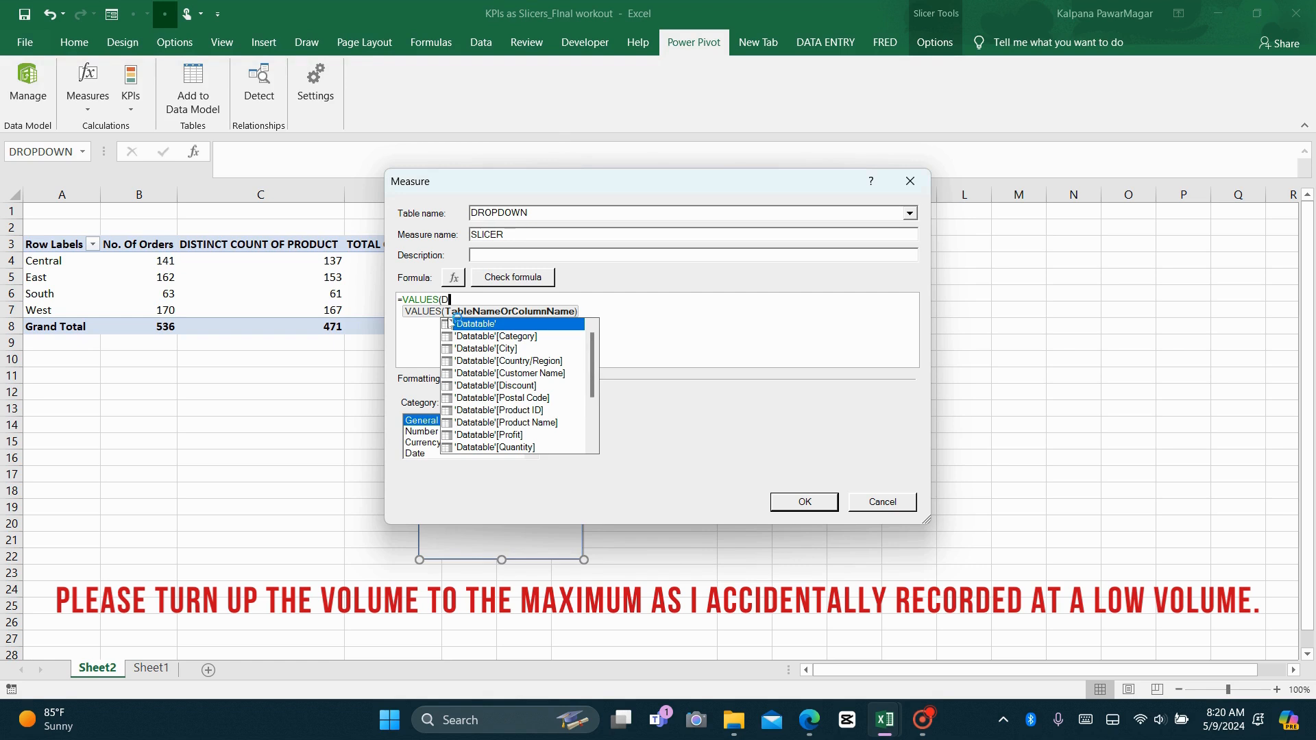
text(ROP)
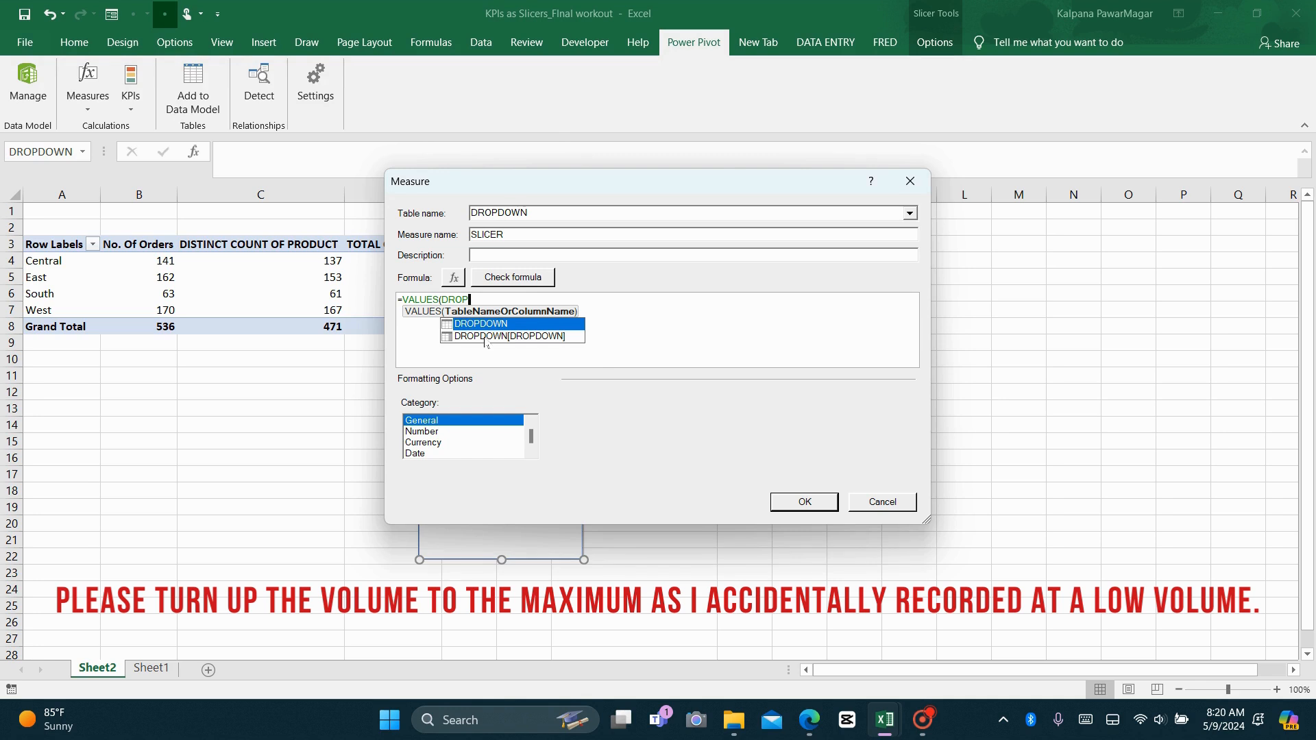
double_click(485, 337)
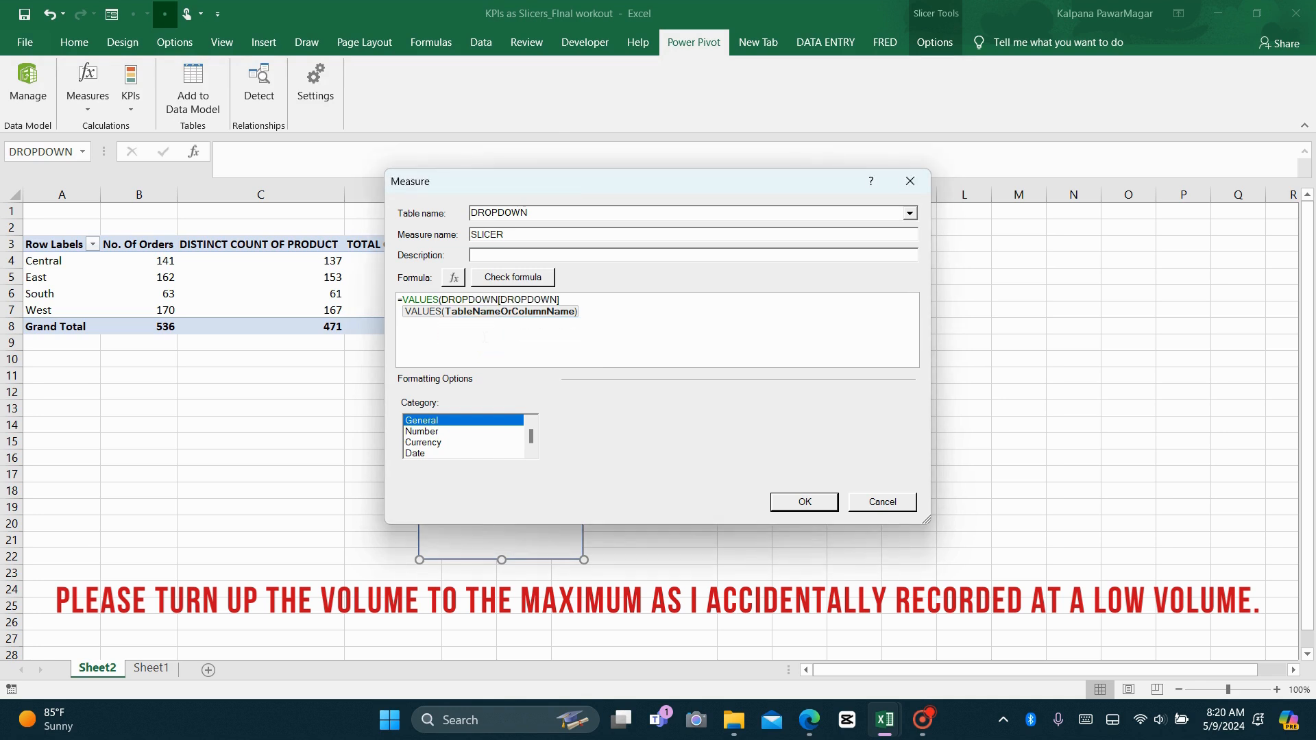
text())
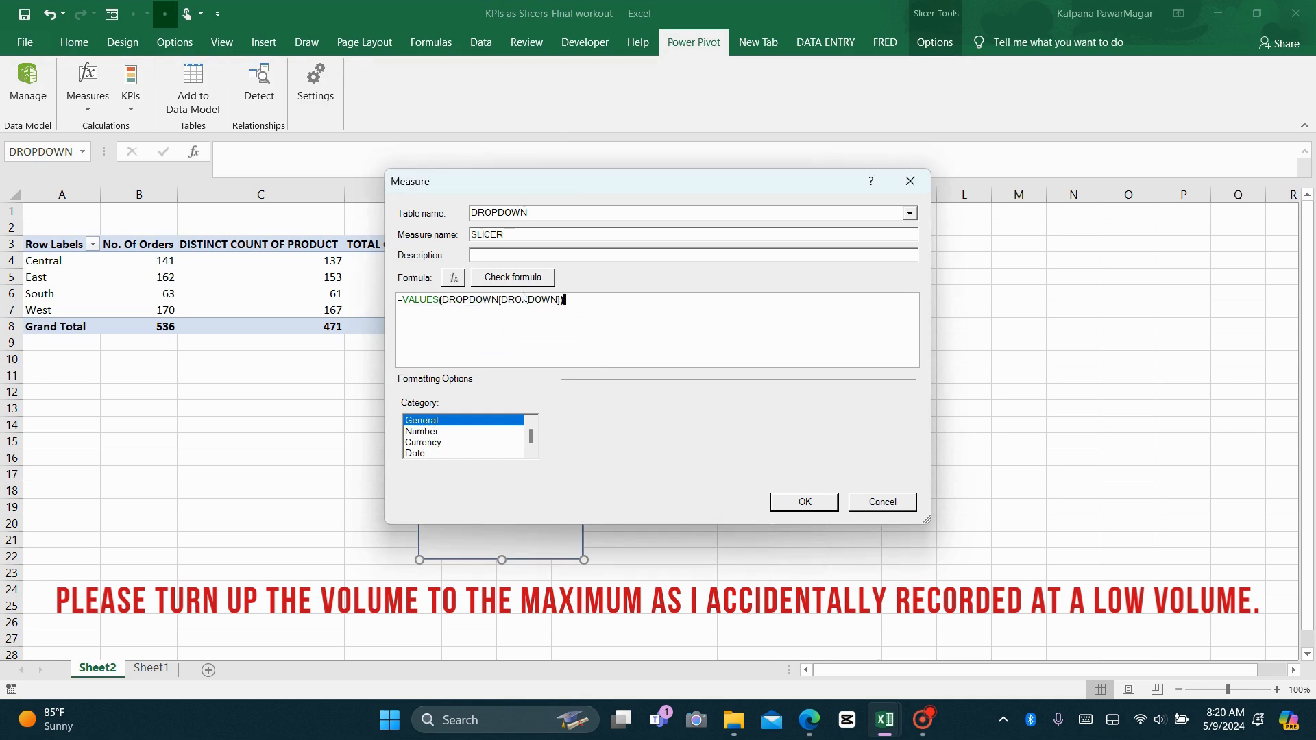
click(530, 279)
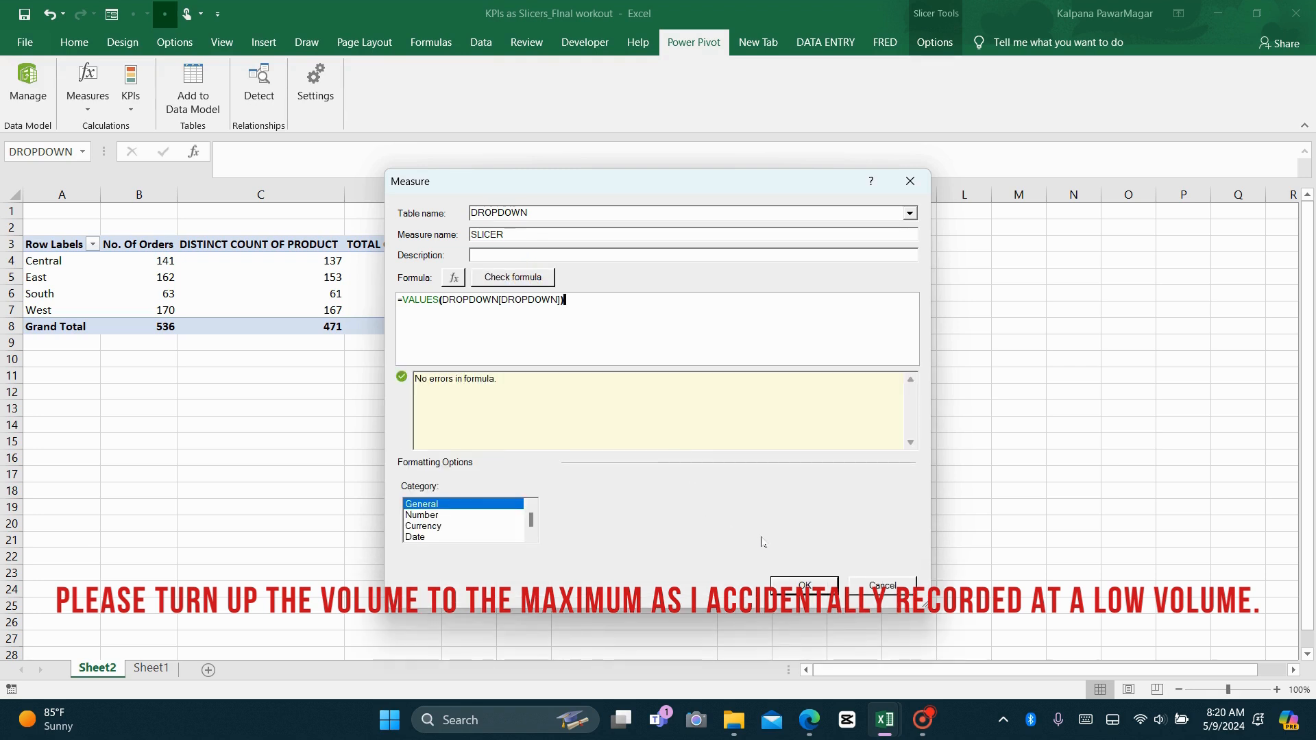
click(799, 583)
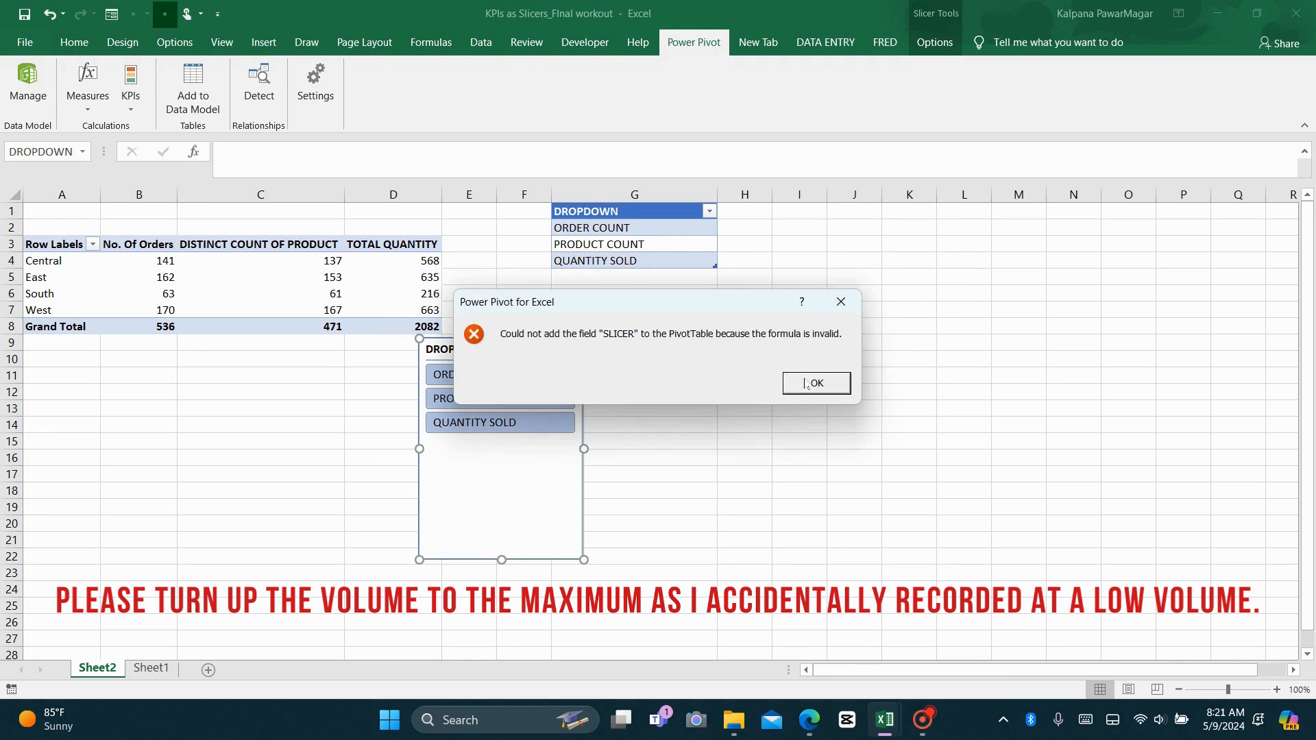
click(806, 384)
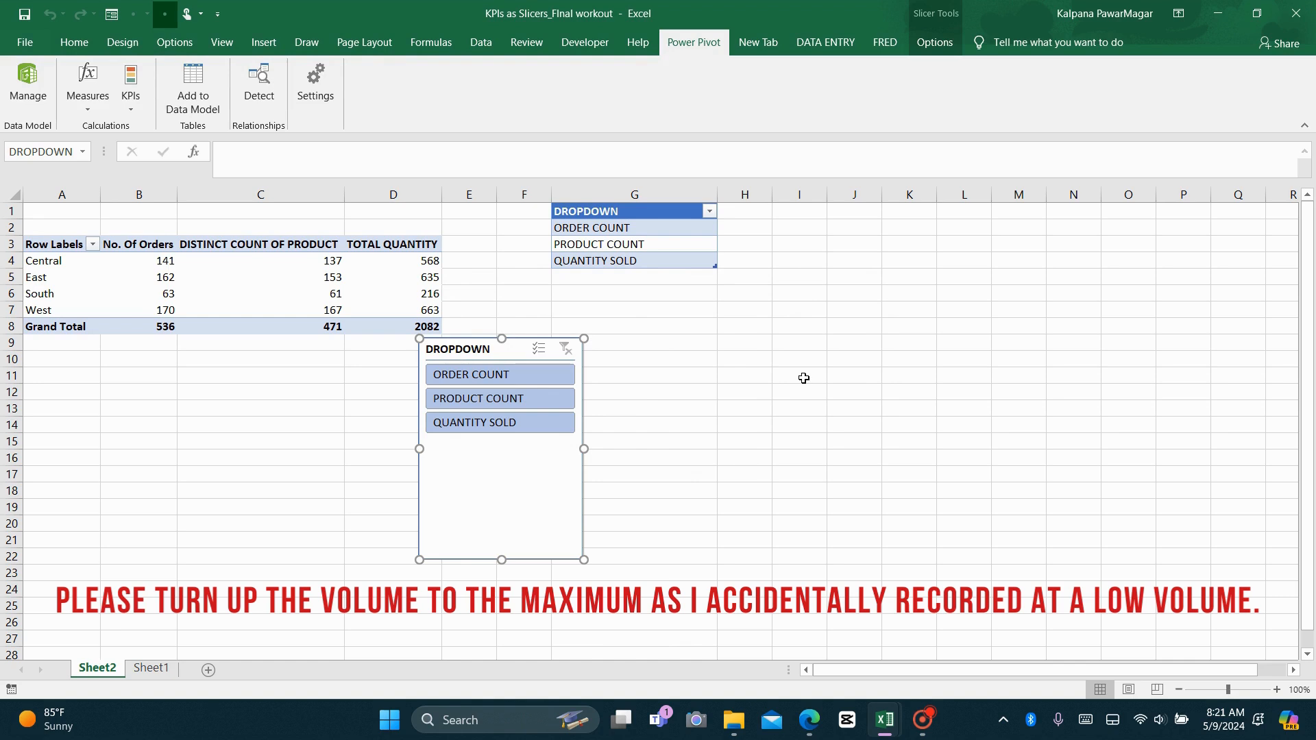
click(87, 96)
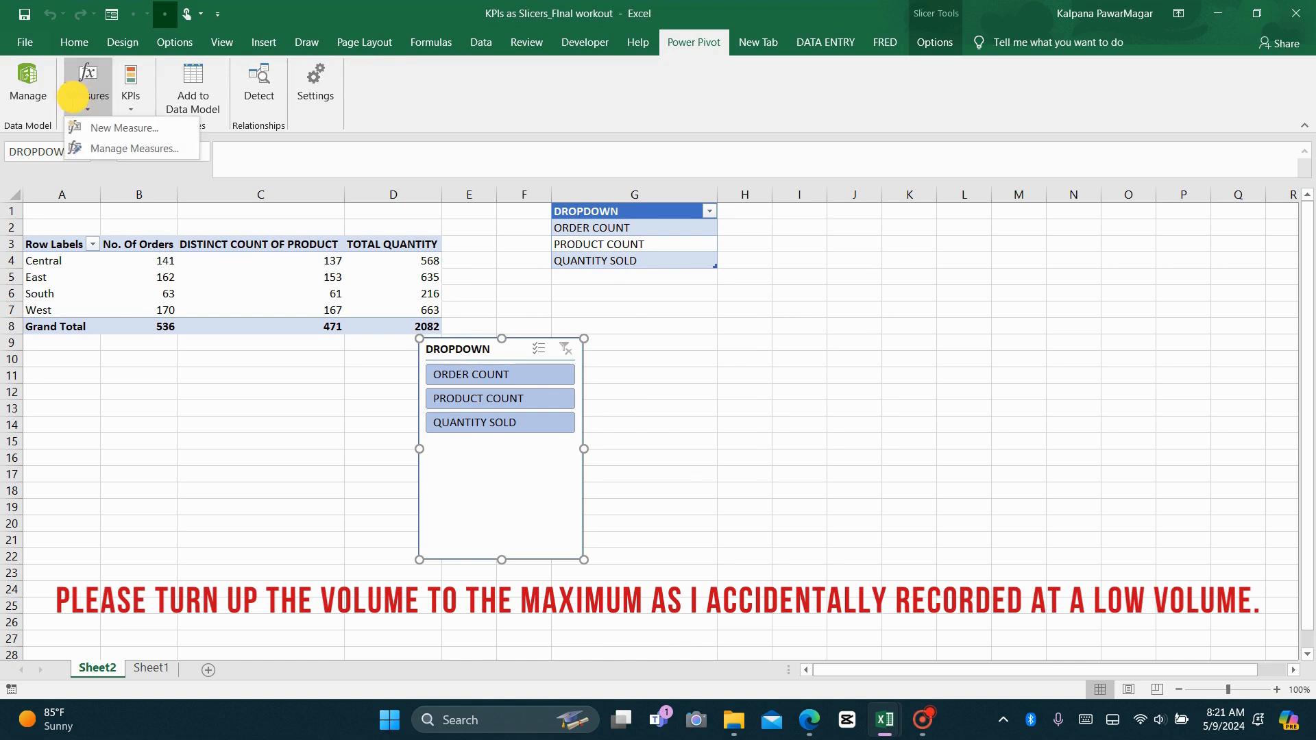
click(108, 128)
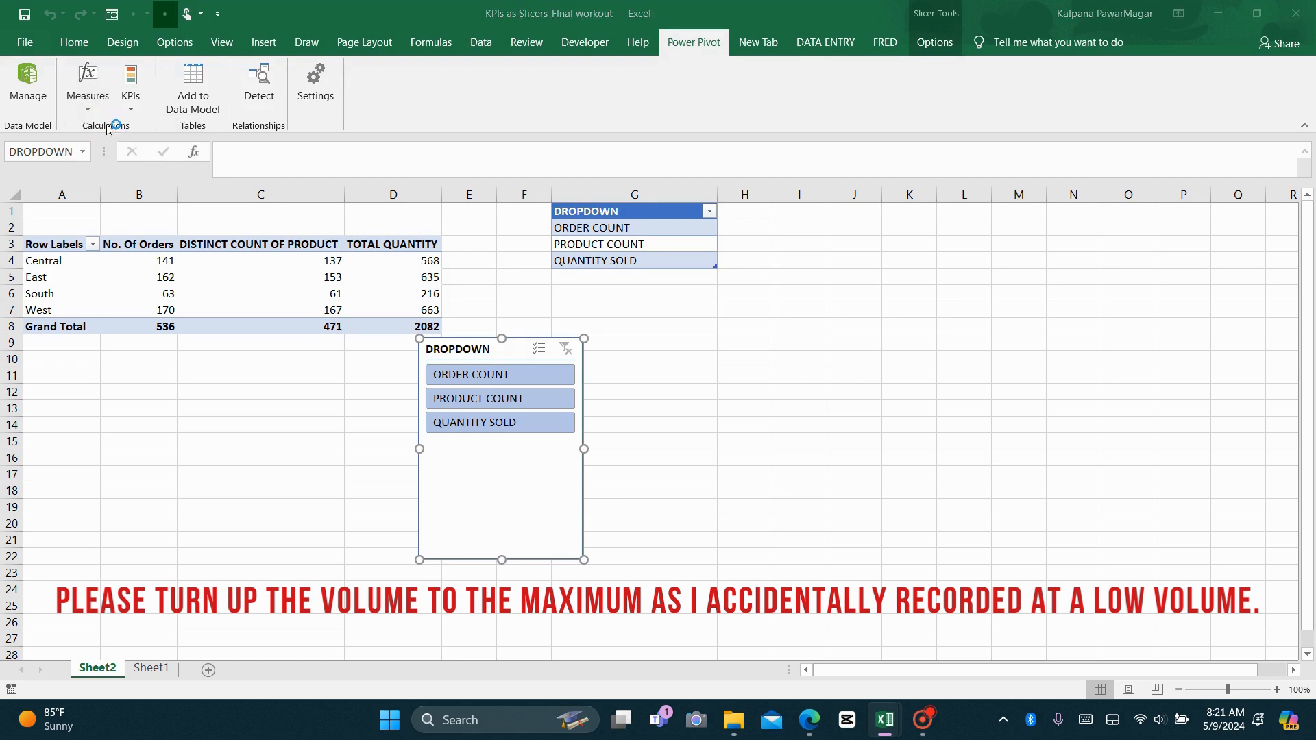
click(910, 181)
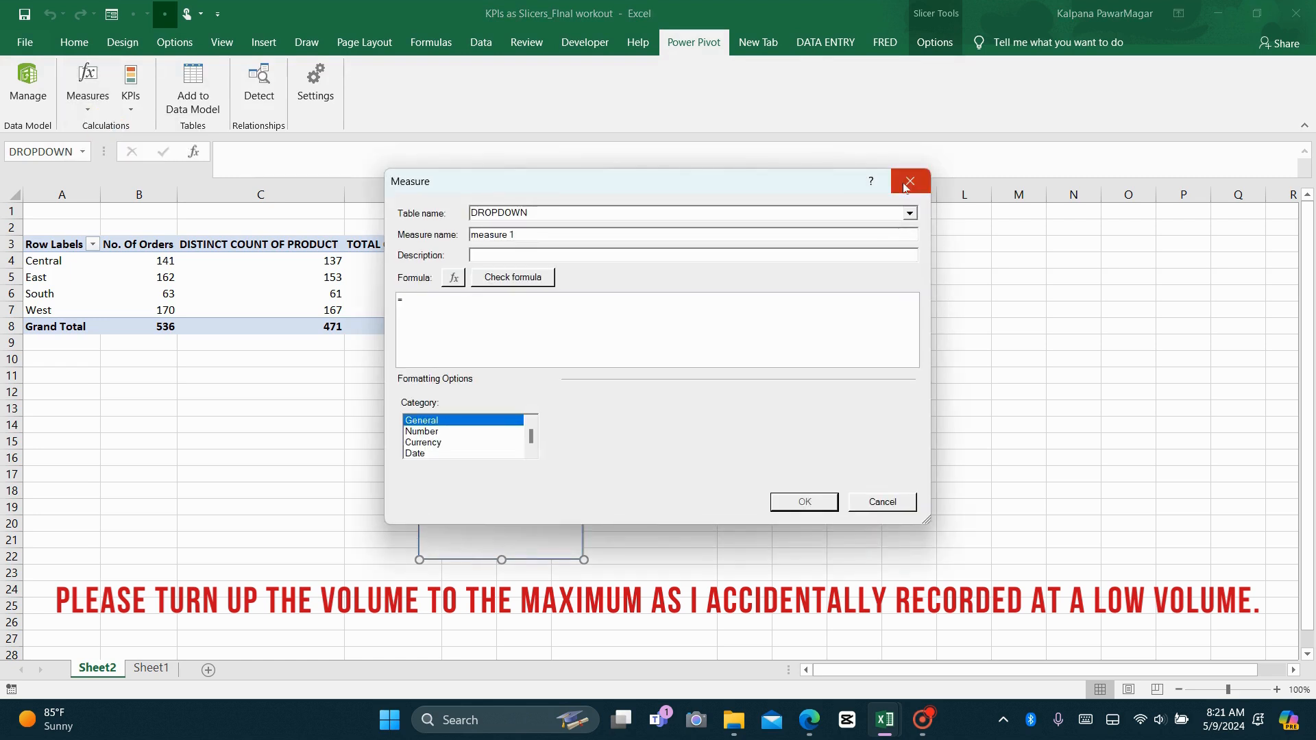
- Review the existing SLICER measure's definition and recheck its formula for errors
click(88, 96)
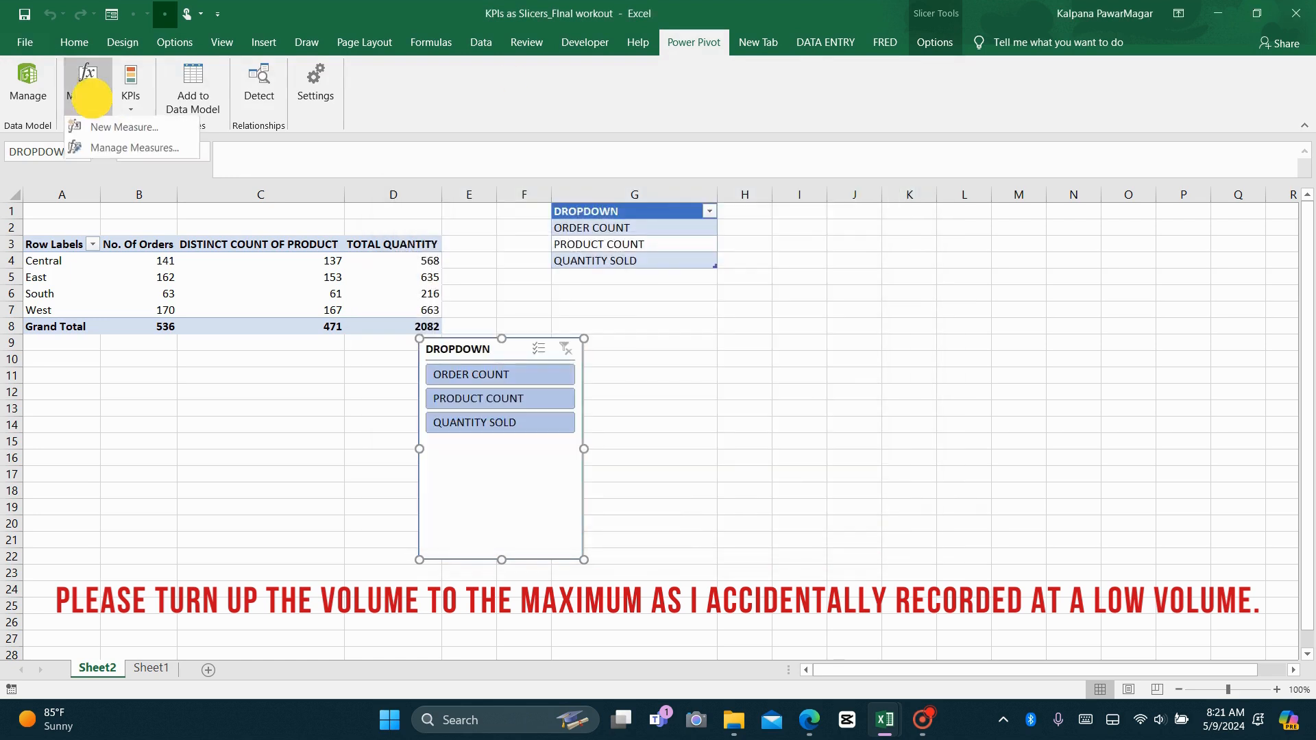
click(114, 148)
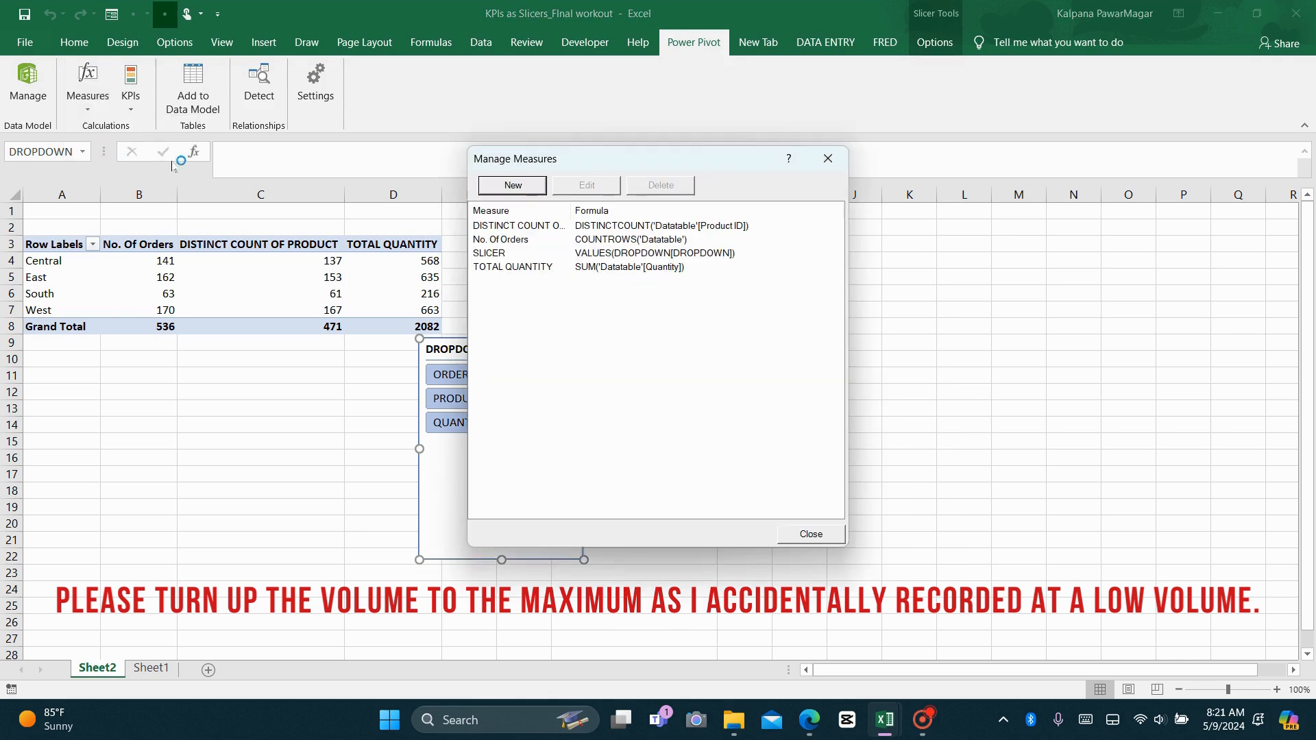
click(632, 254)
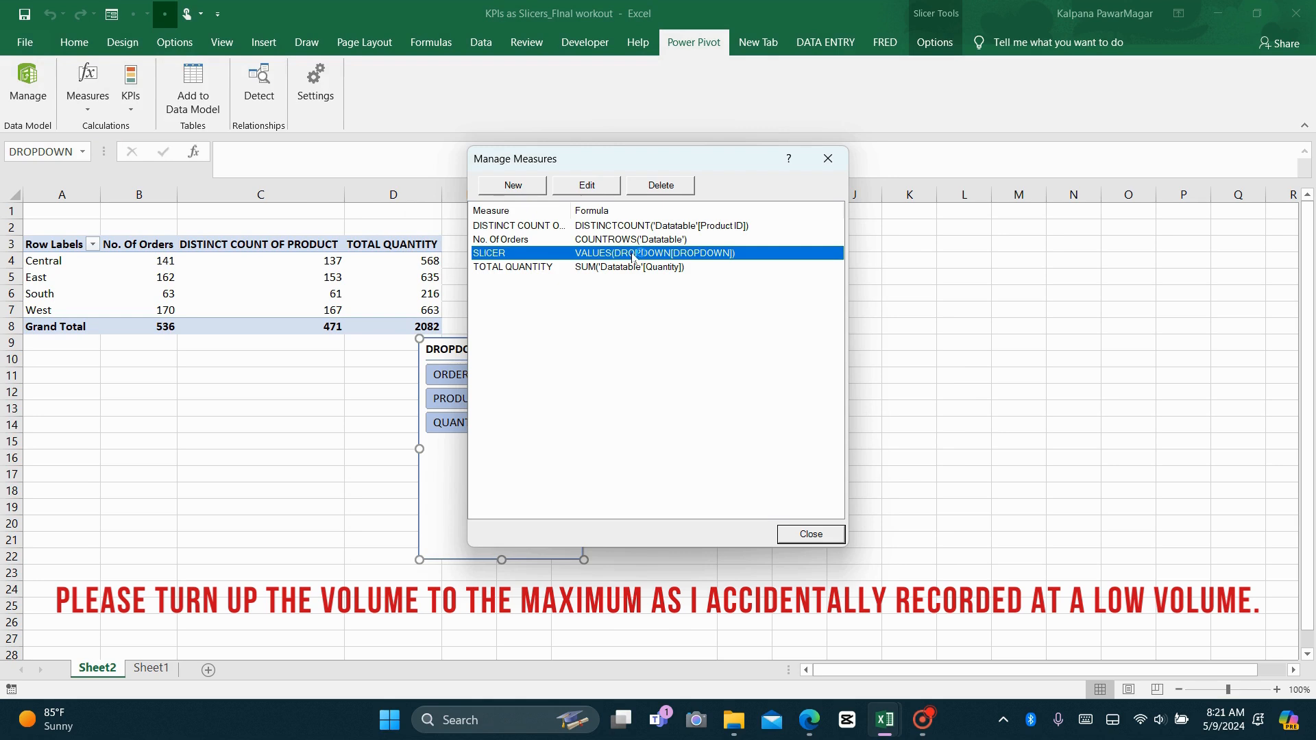
click(565, 191)
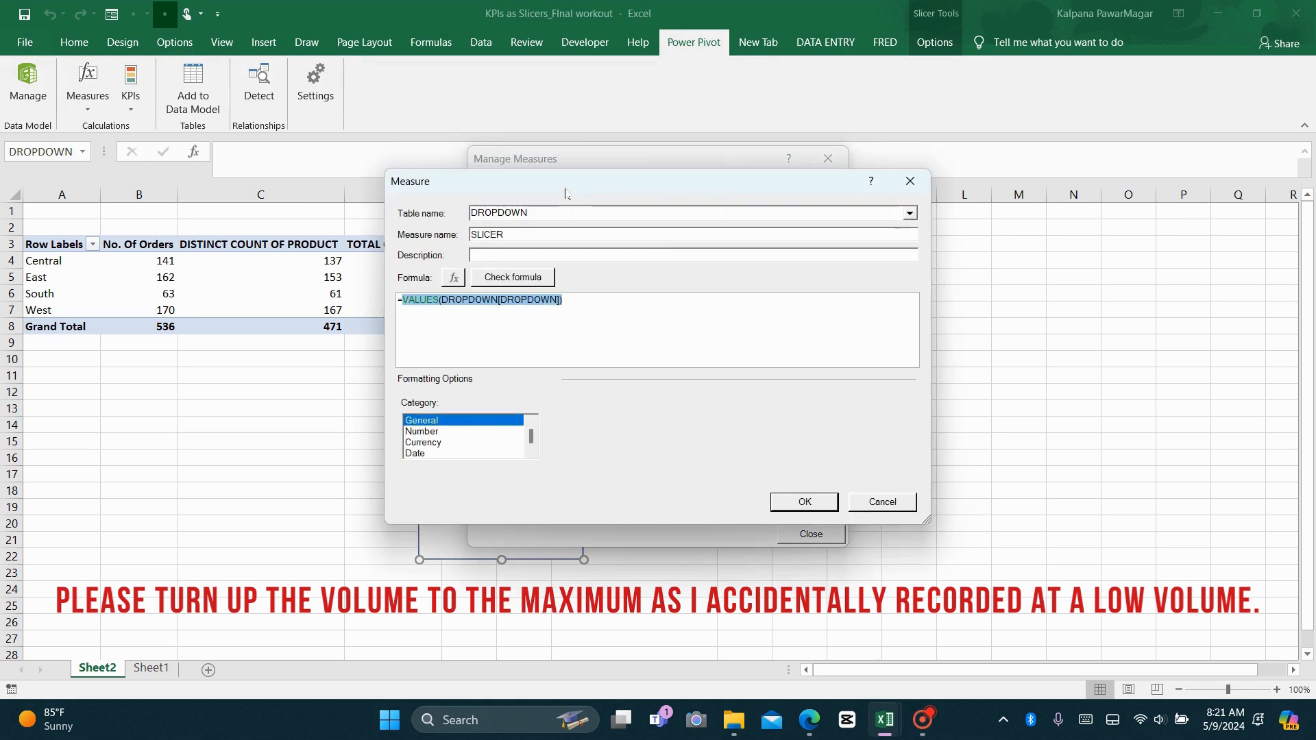
click(614, 304)
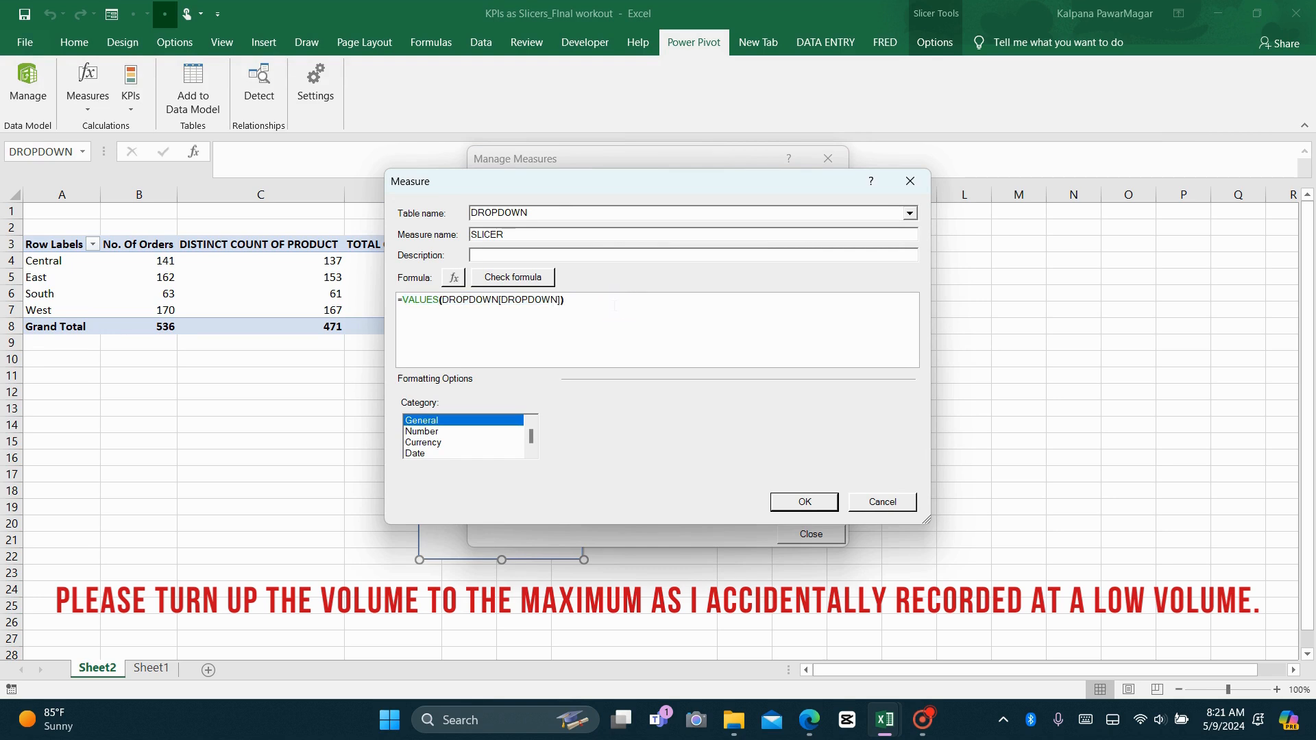
click(532, 278)
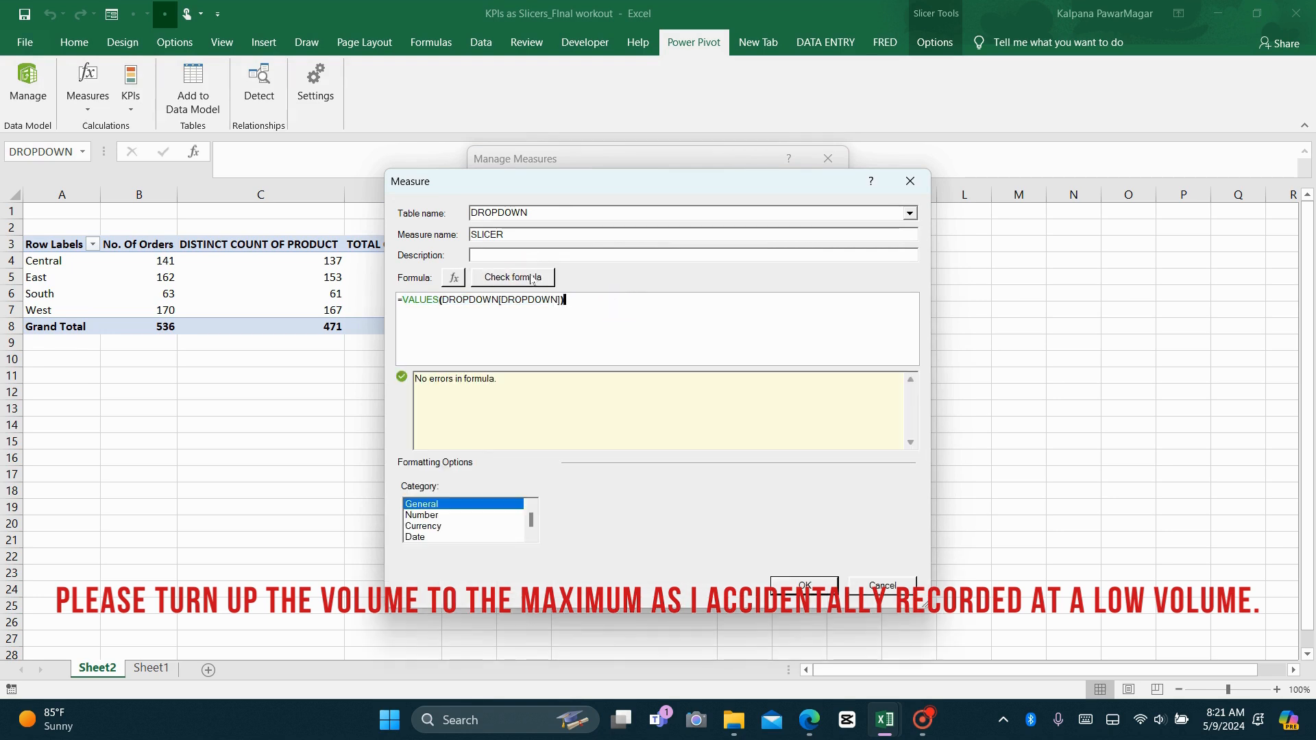
click(787, 582)
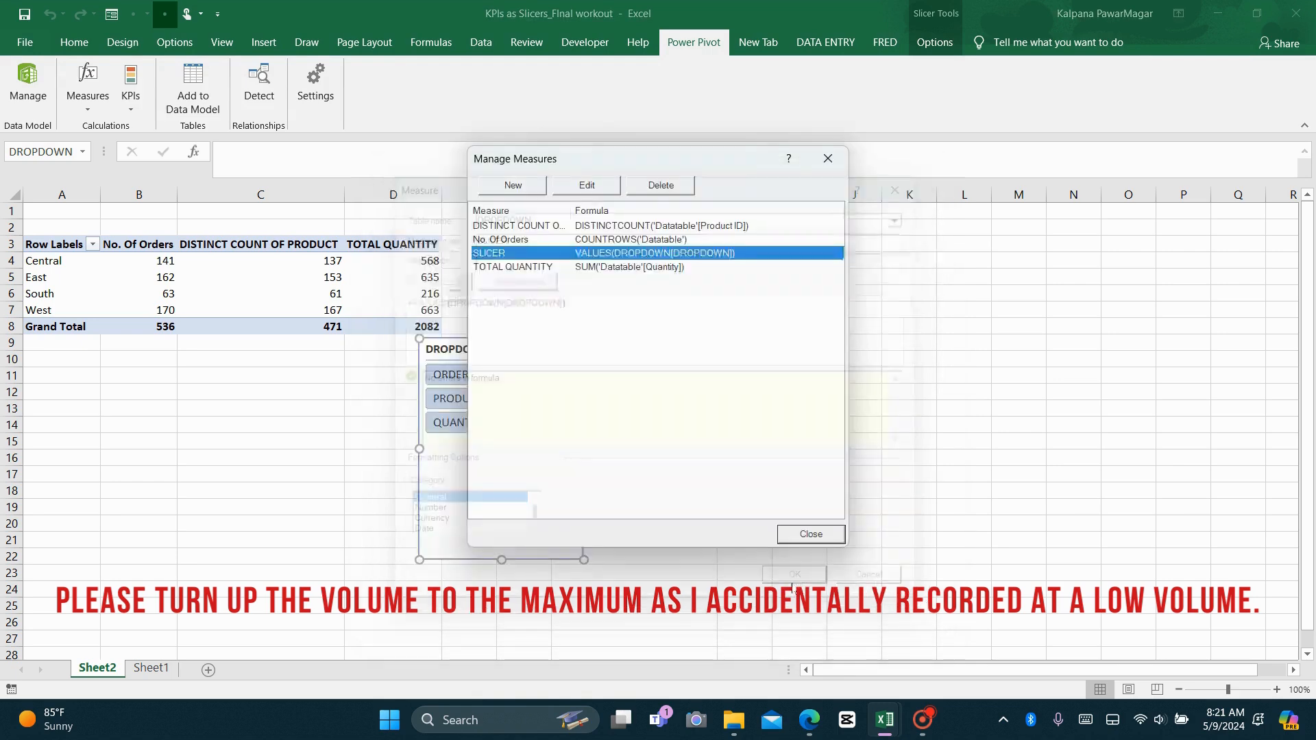
click(793, 535)
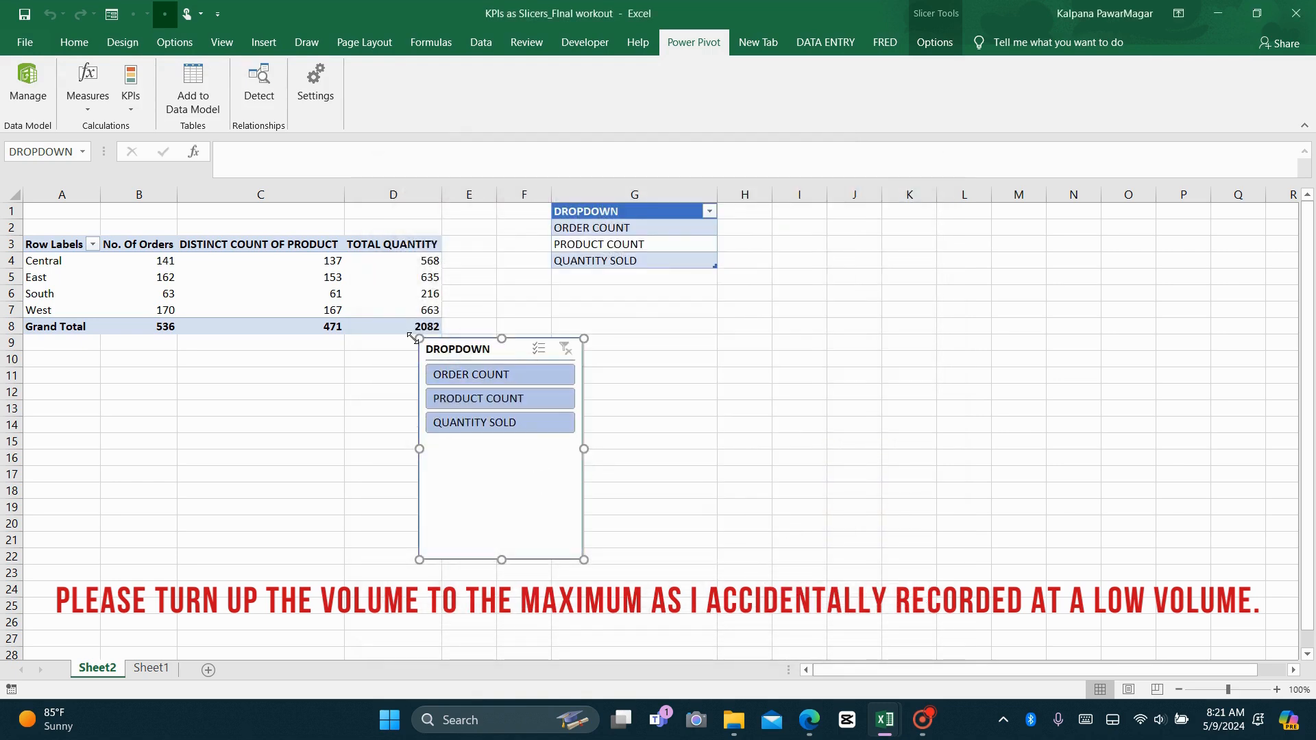
- Filter the DROPDOWN slicer to ORDER COUNT and add the SLICER measure to the PivotTable's values
click(486, 376)
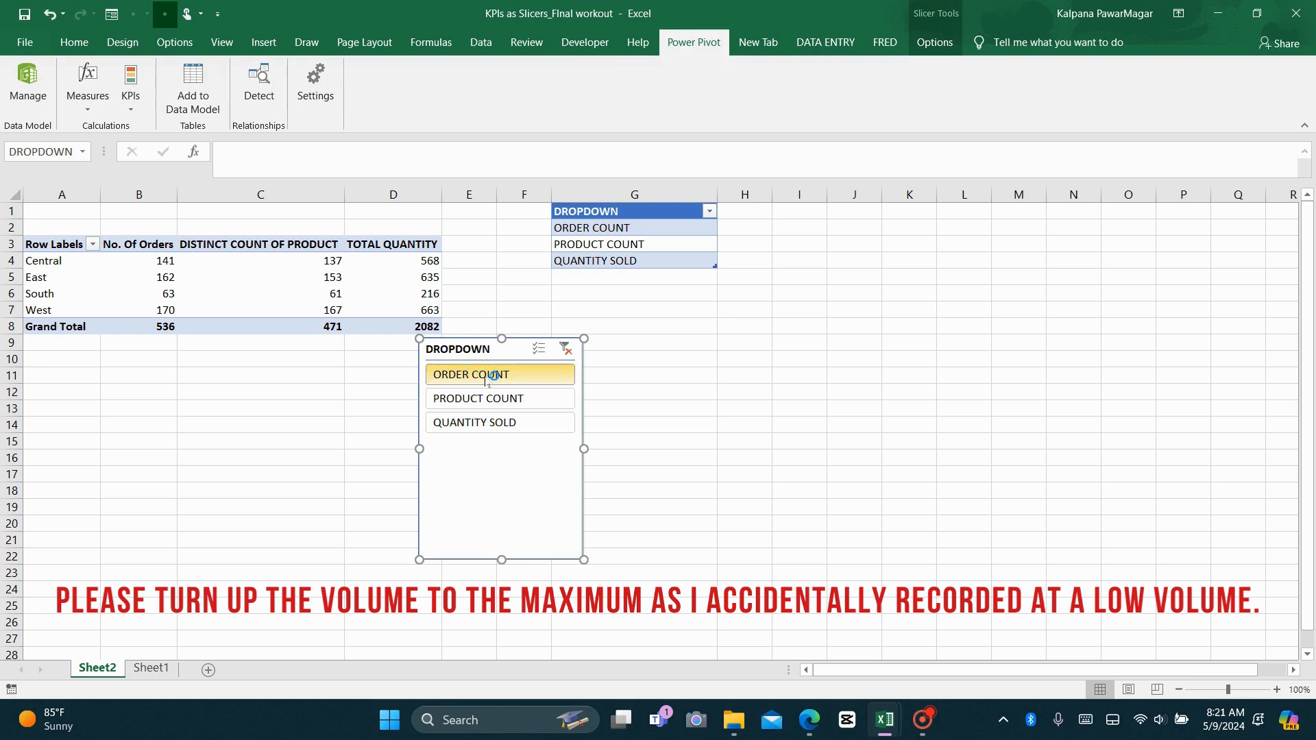
click(327, 259)
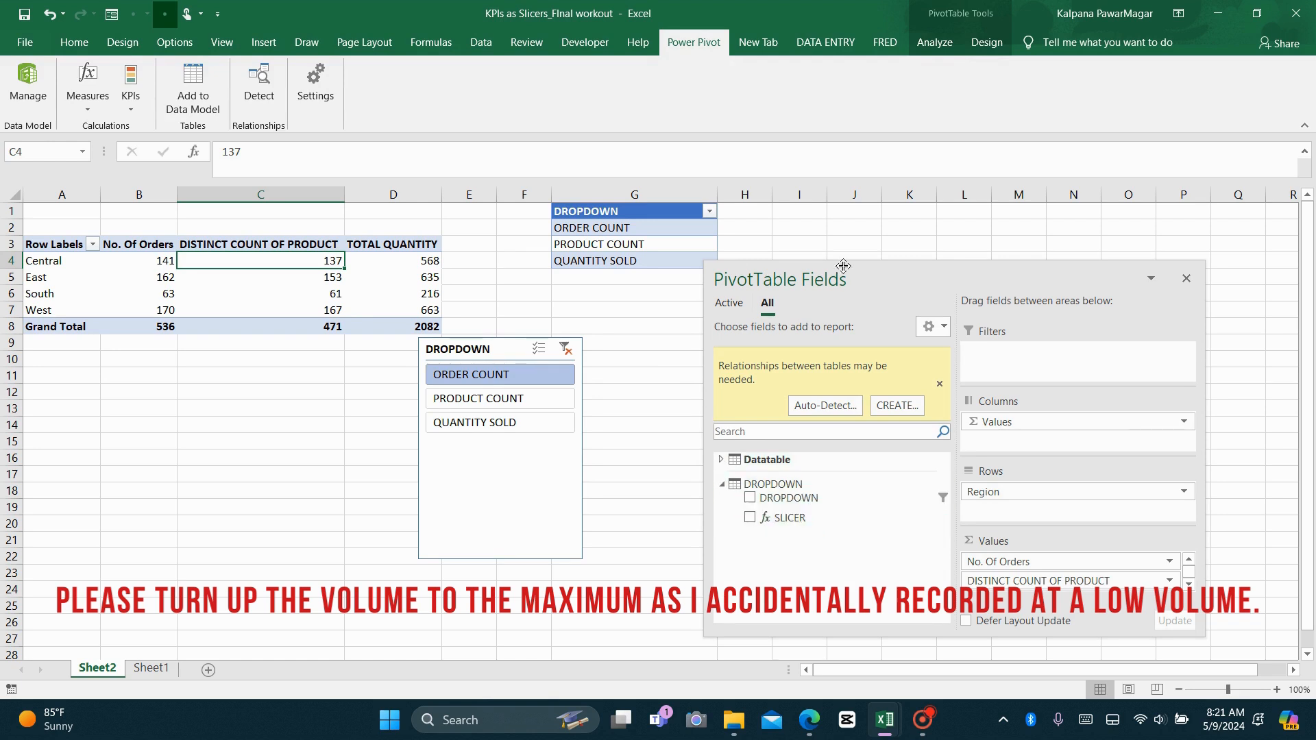
drag(841, 284, 736, 254)
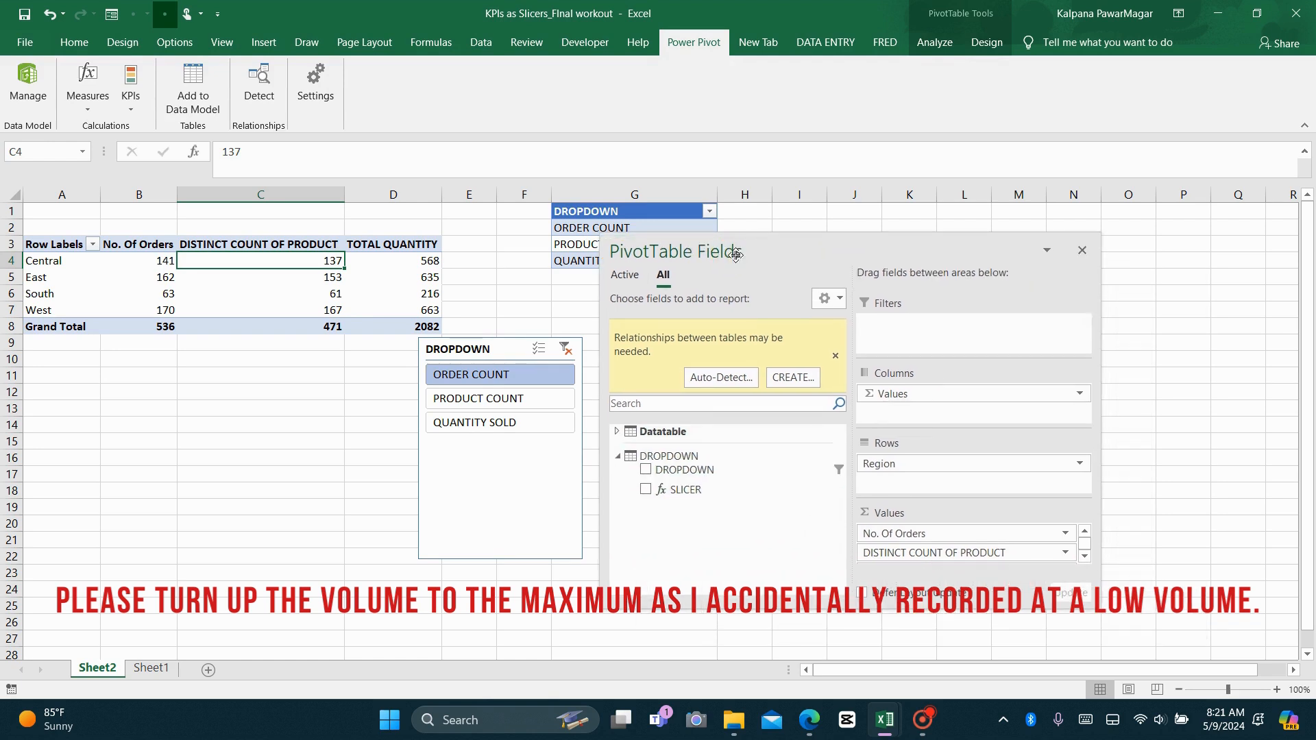
click(645, 489)
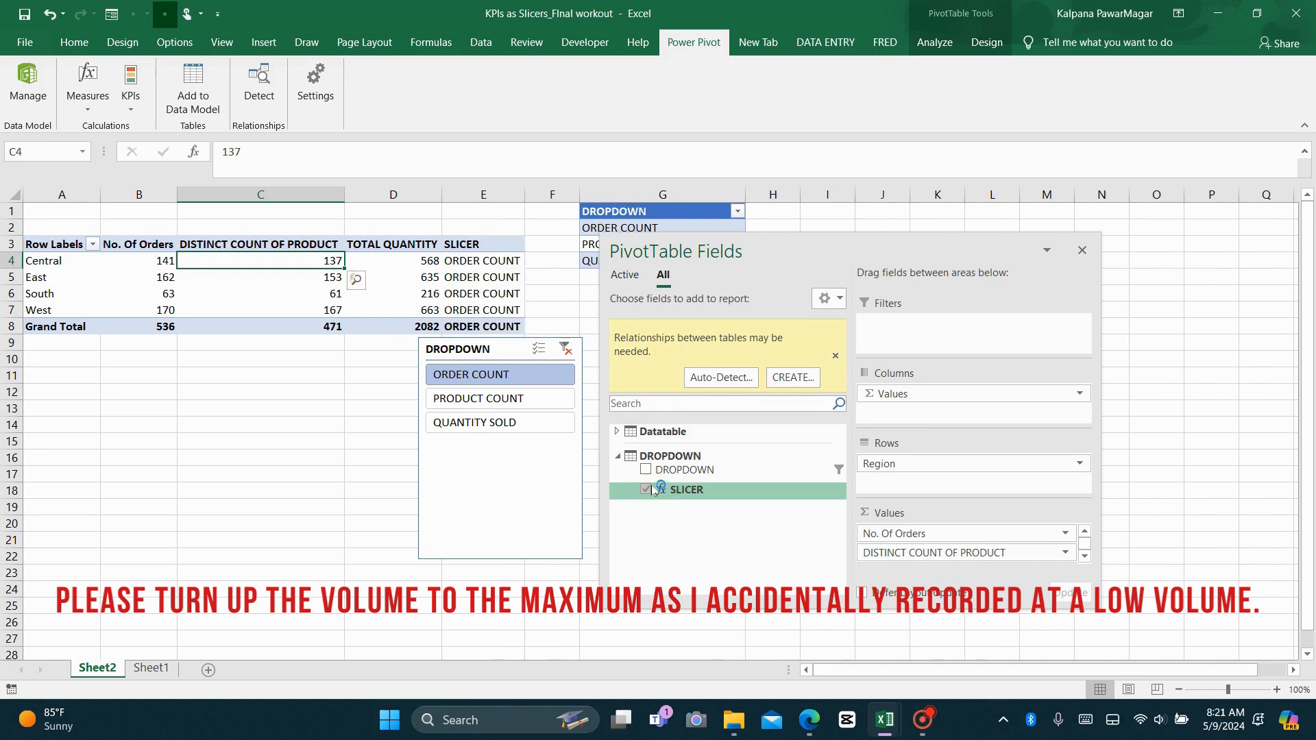
- Test the SLICER column by filtering on PRODUCT COUNT, QUANTITY SOLD and ORDER COUNT, and try selecting more than one slicer item
click(480, 402)
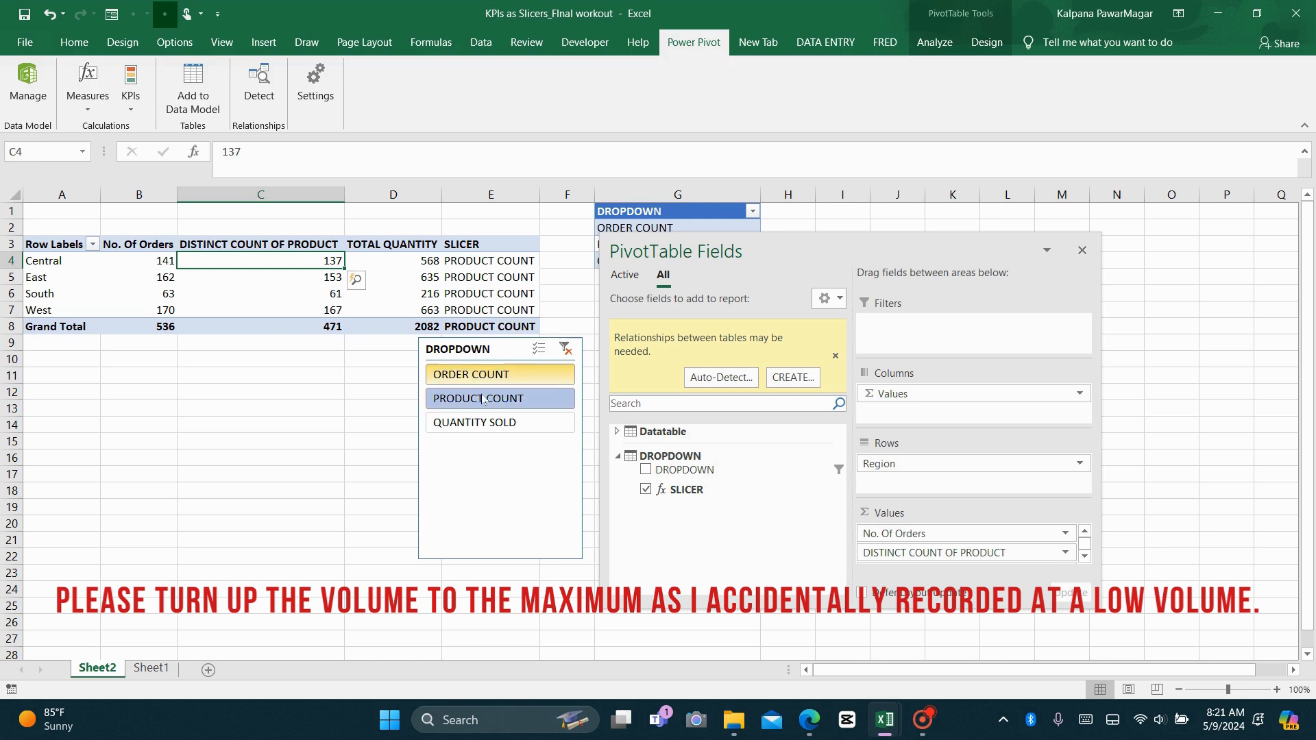
click(485, 423)
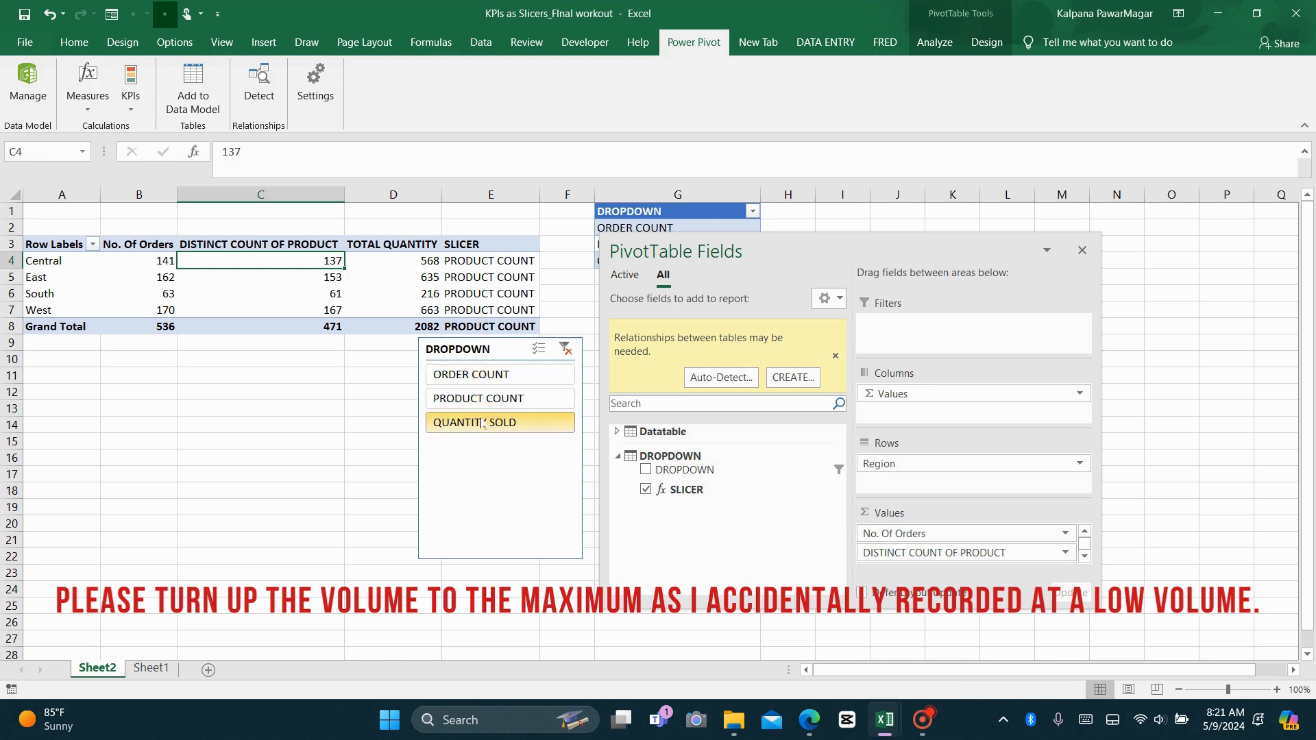
click(481, 362)
drag(481, 362, 481, 373)
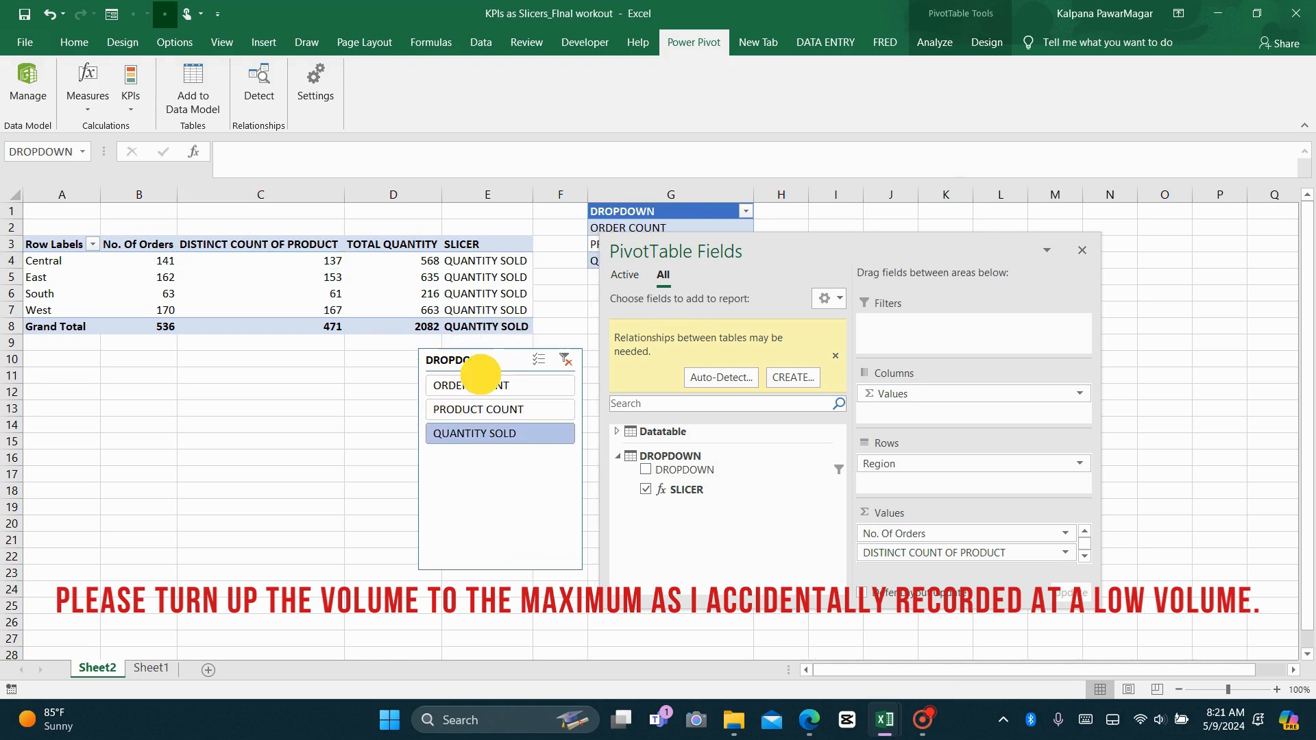
click(482, 385)
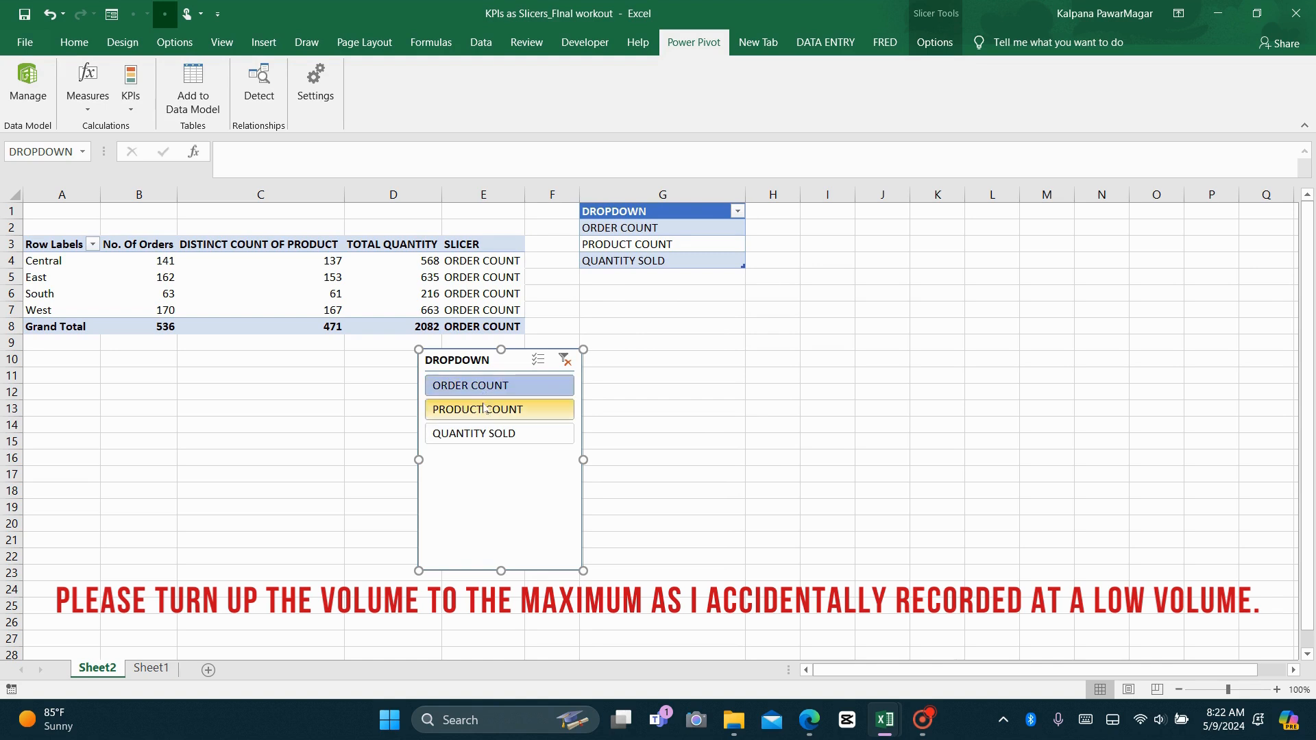
click(485, 409)
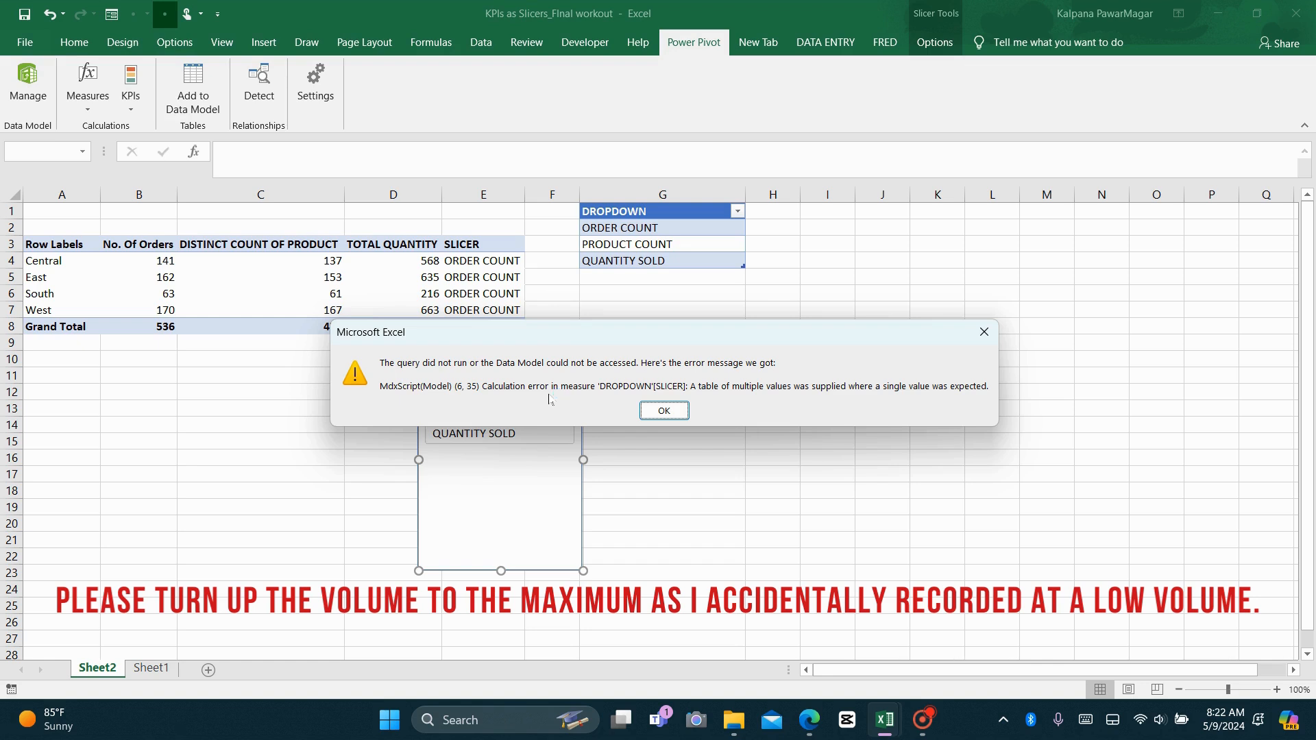
click(991, 337)
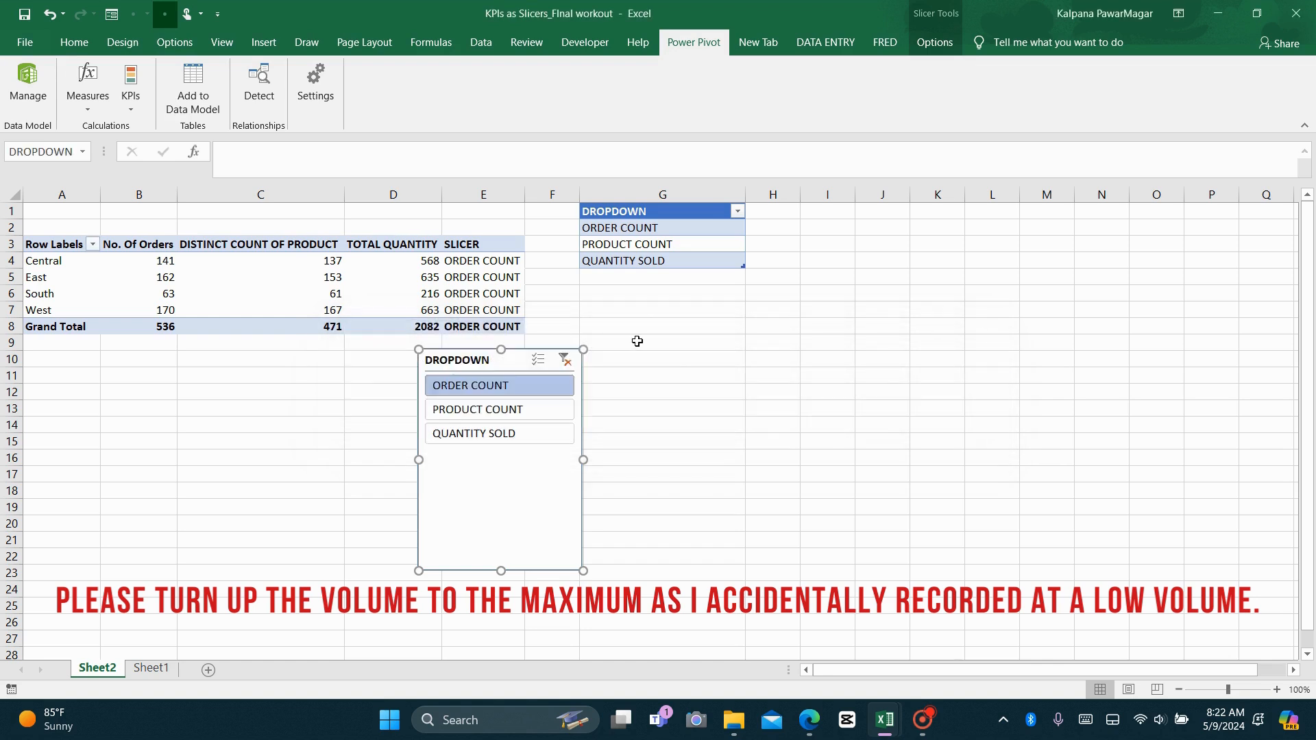
- Edit the existing SLICER measure and insert HASONEVALUE( in front of its VALUES function
click(89, 83)
click(120, 148)
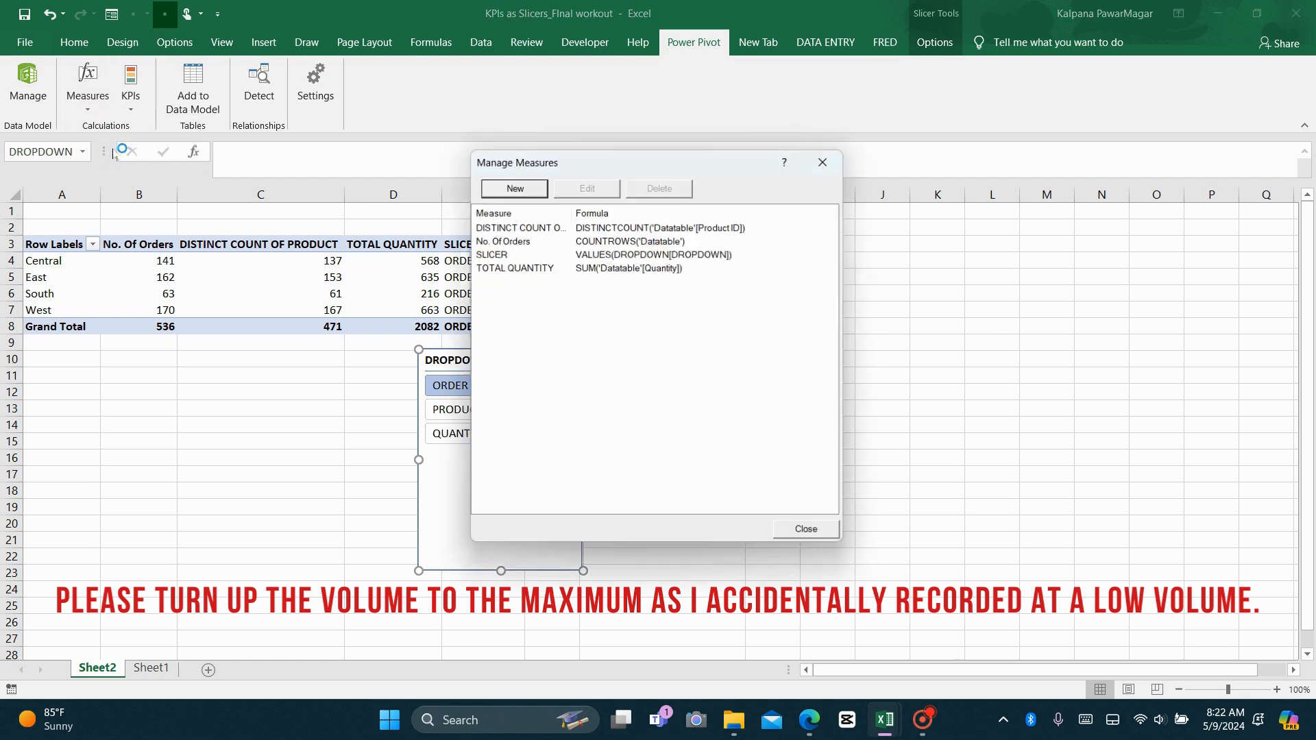
click(511, 254)
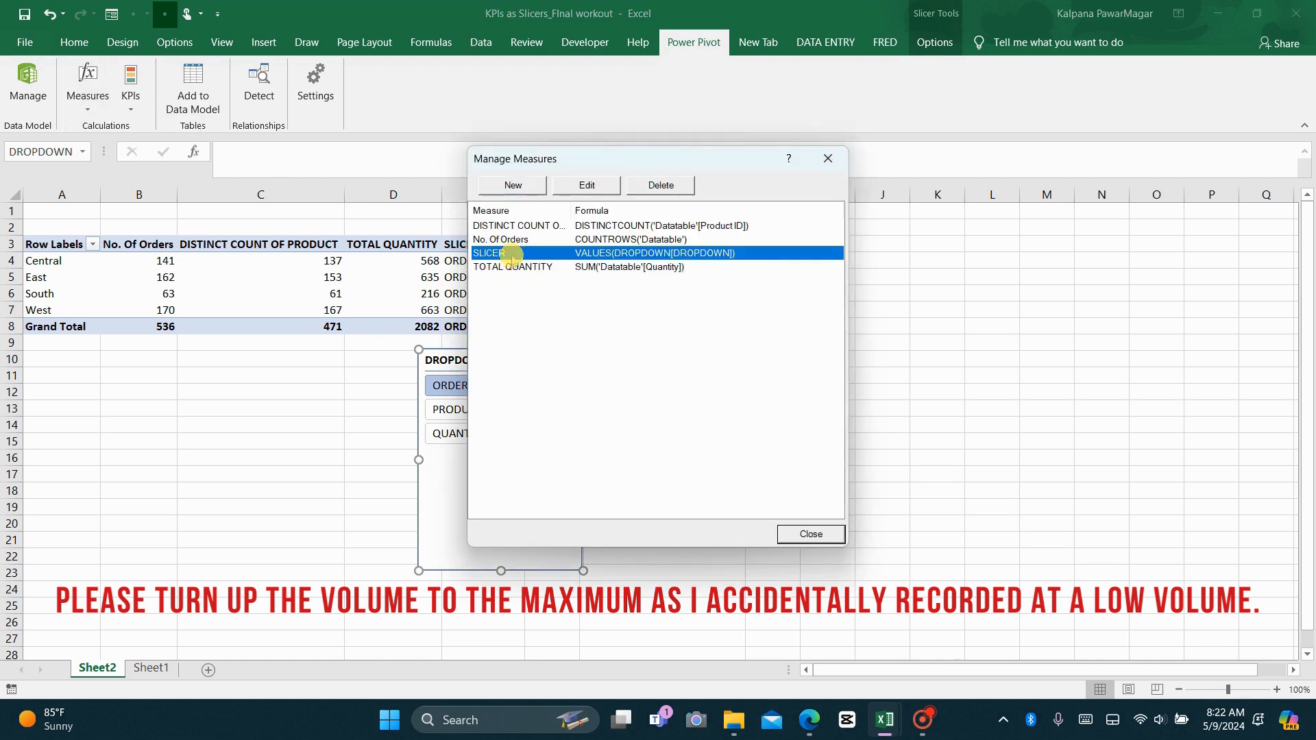
click(590, 185)
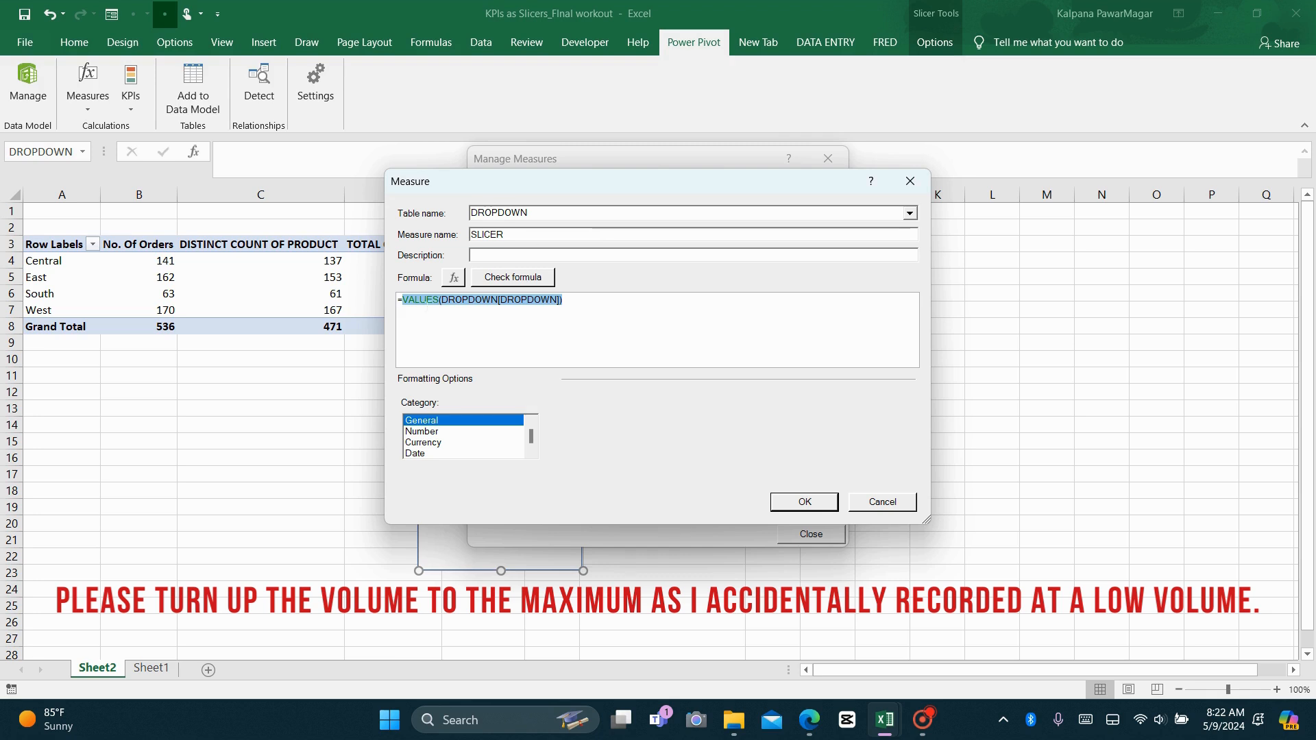
click(405, 300)
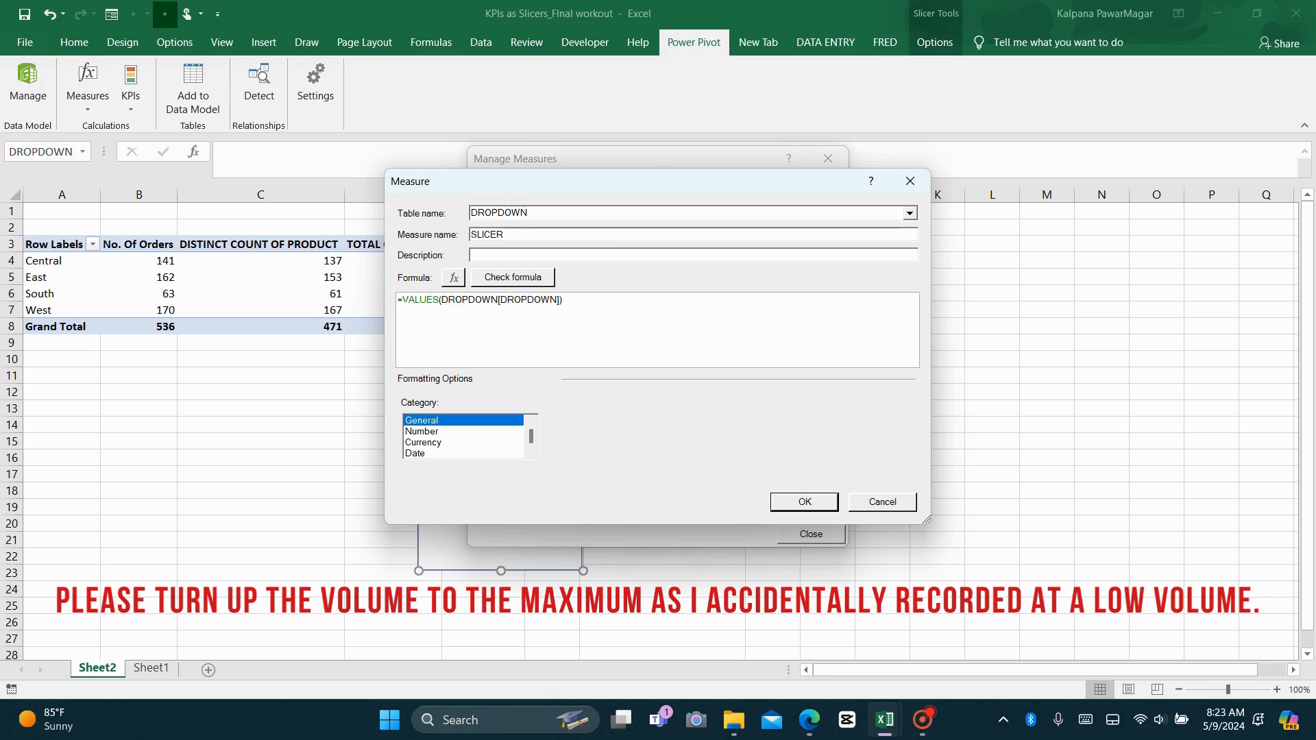
click(401, 299)
text(HASON)
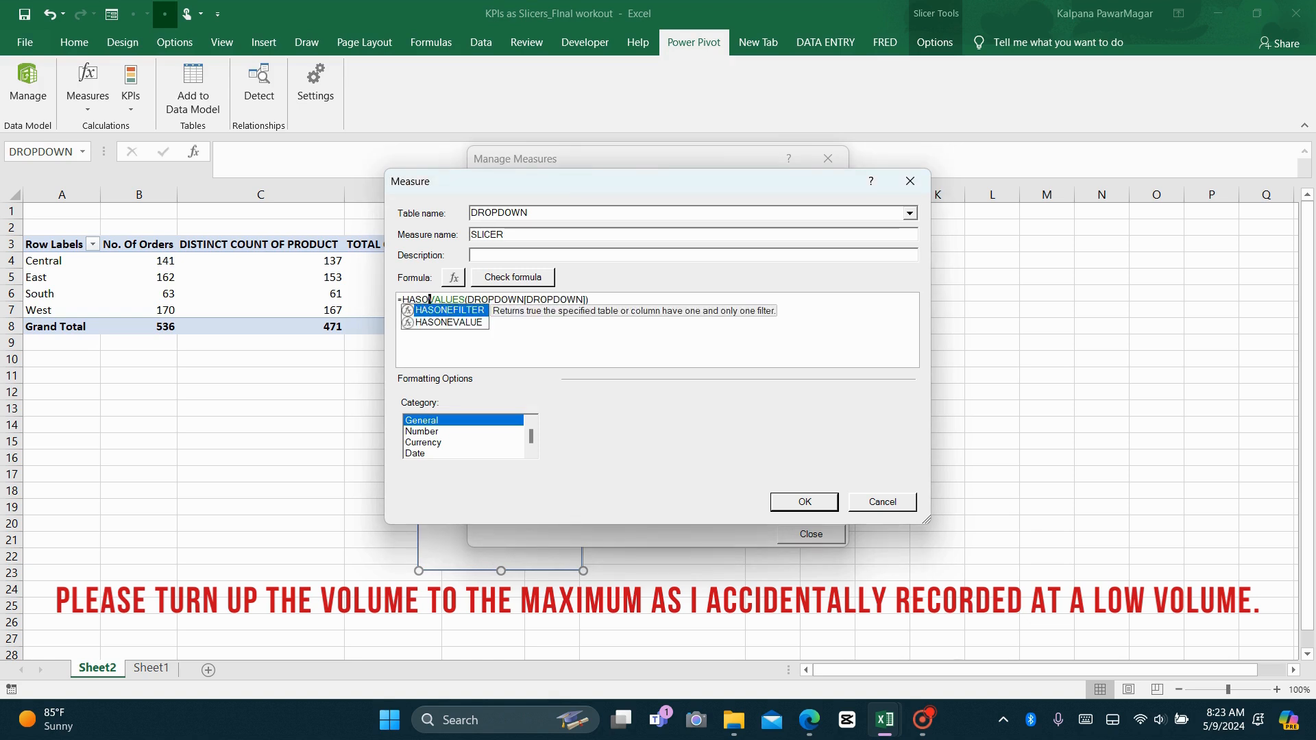
text(EVALU)
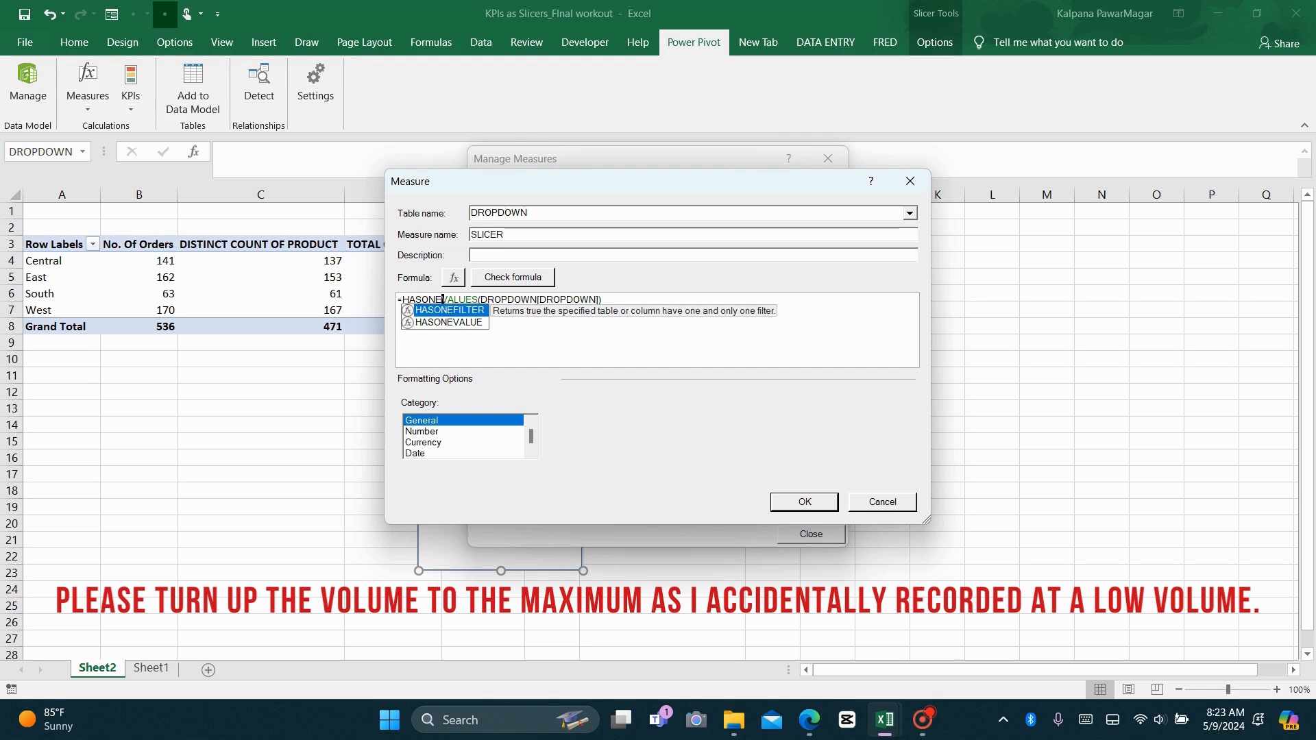
text(EVALU)
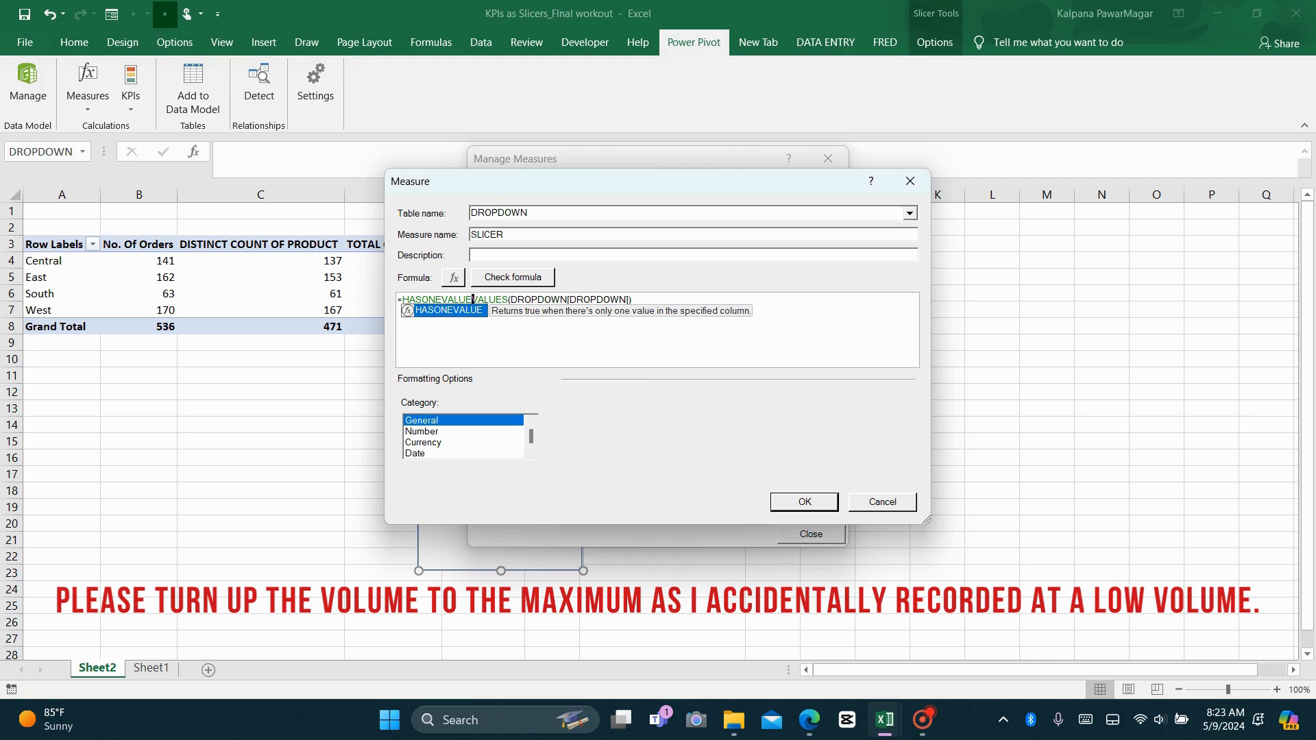
text(()
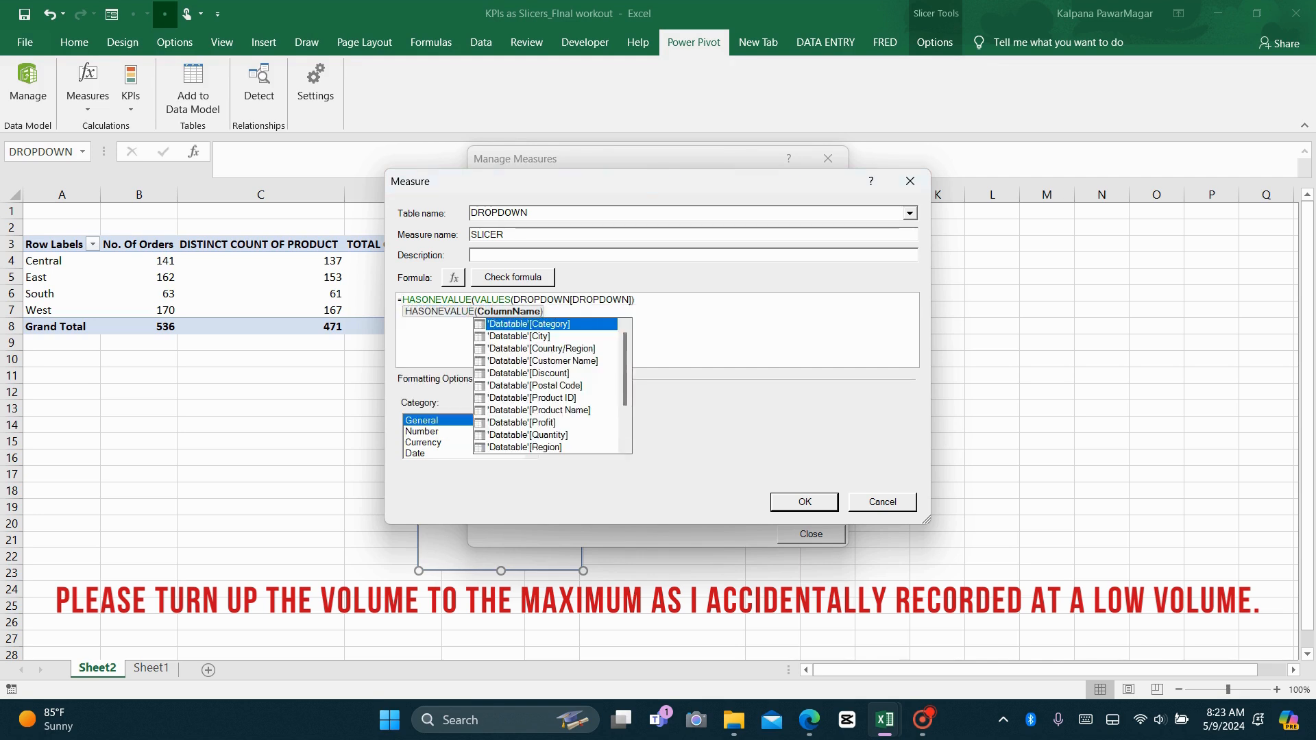
- Complete the formula as =HASONEVALUE(DROPDOWN[DROPDOWN]),VALUES(DROPDOWN[DROPDOWN])) and check it for errors
text(DROP)
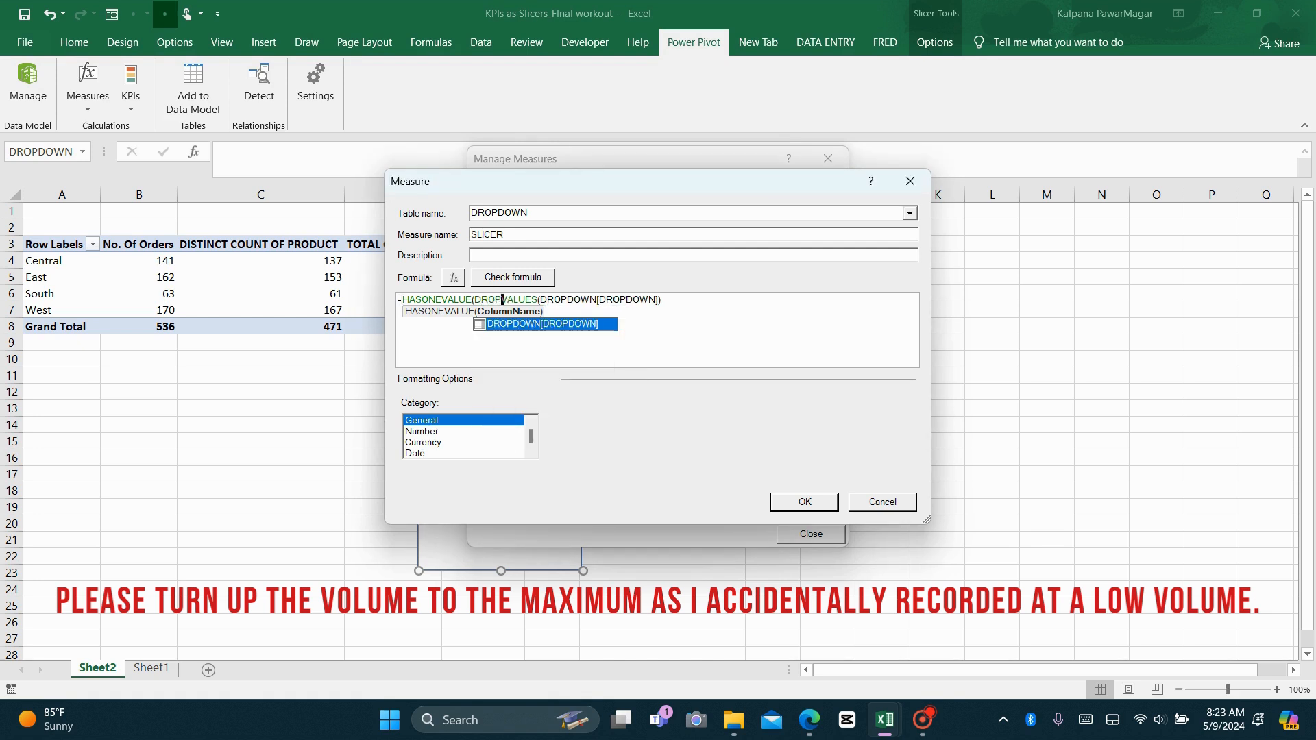
text(D)
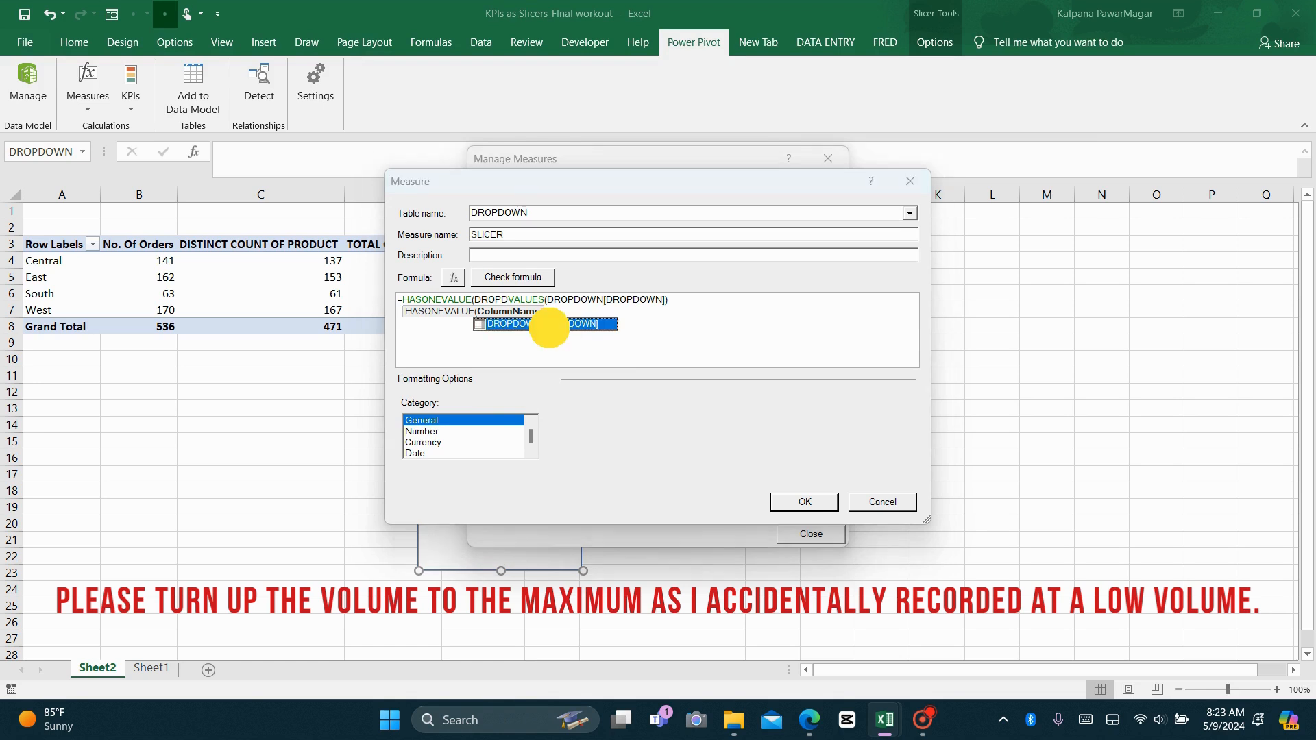
double_click(549, 325)
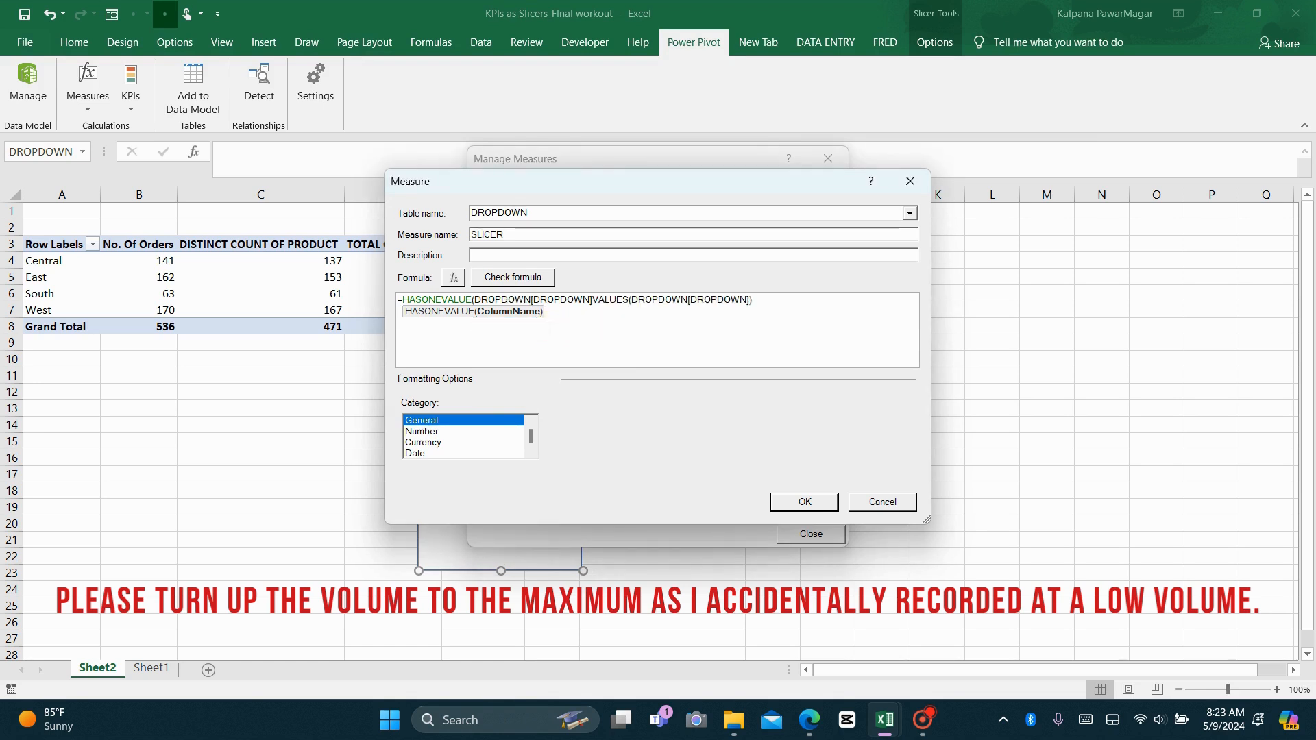
text(,)
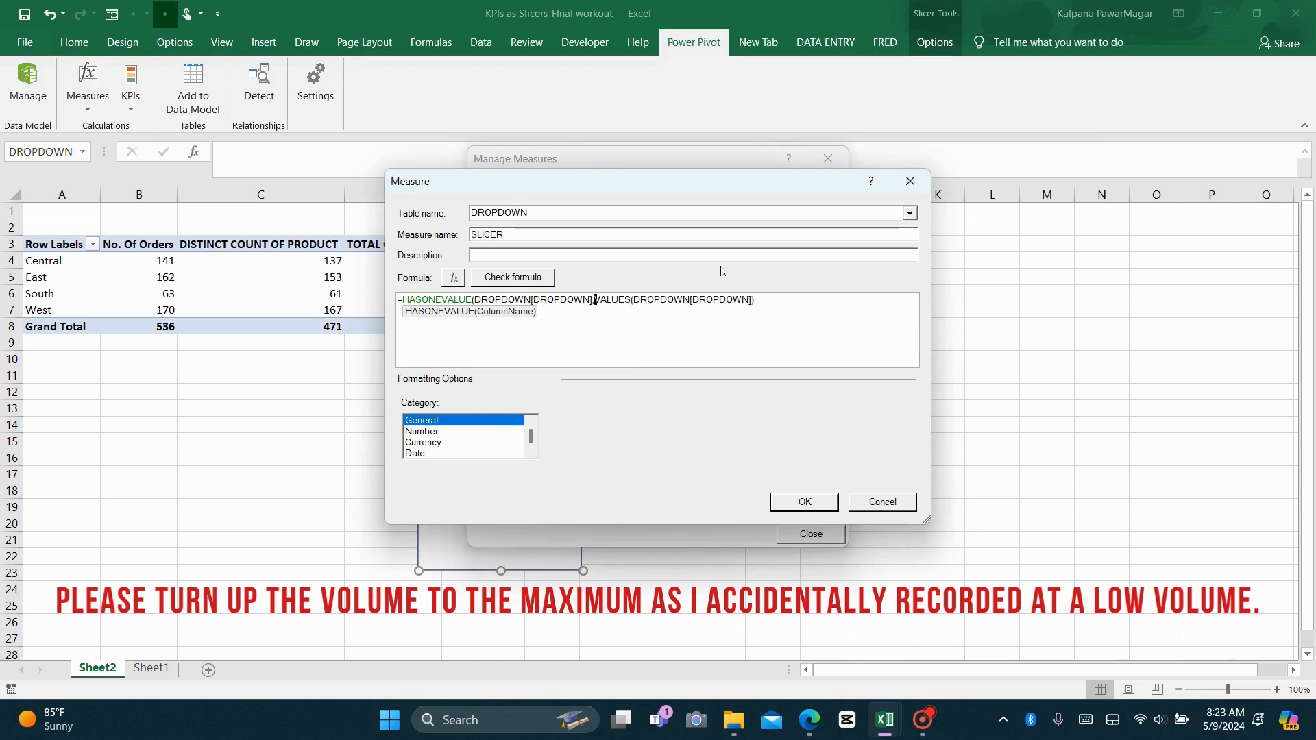
click(756, 300)
text())
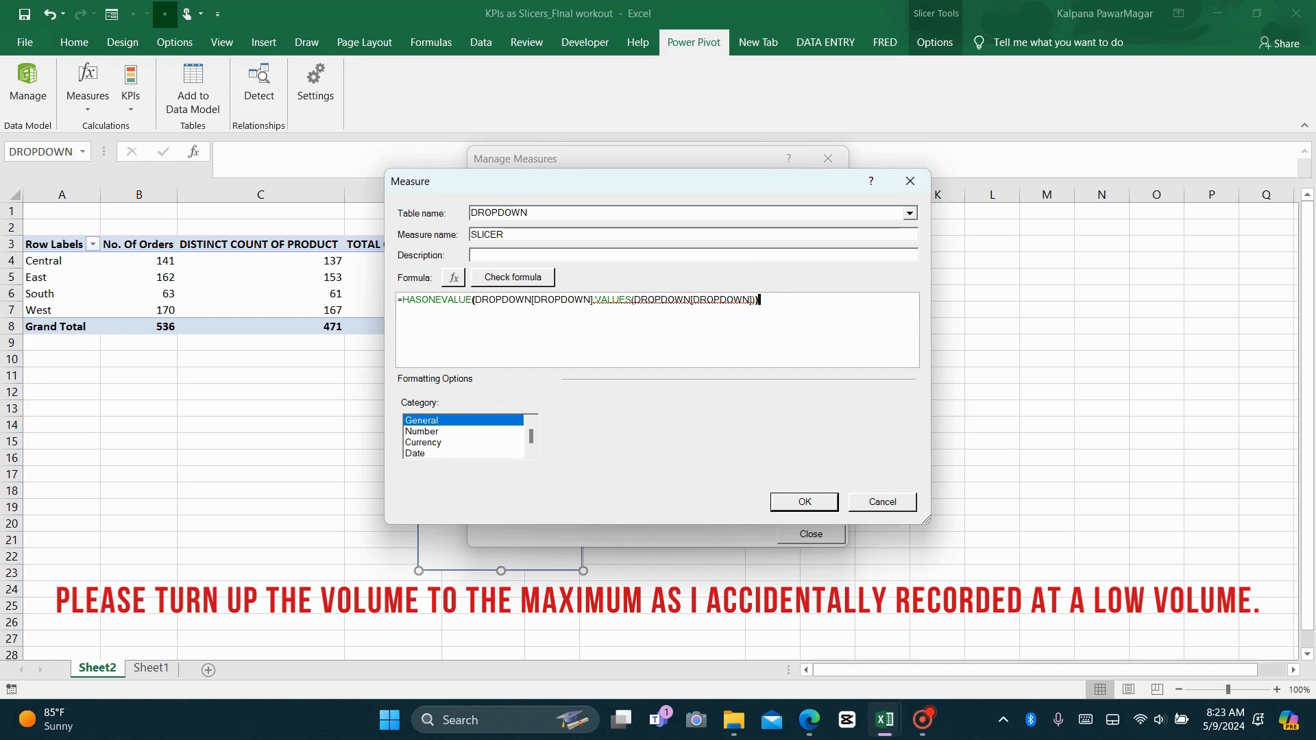
click(593, 300)
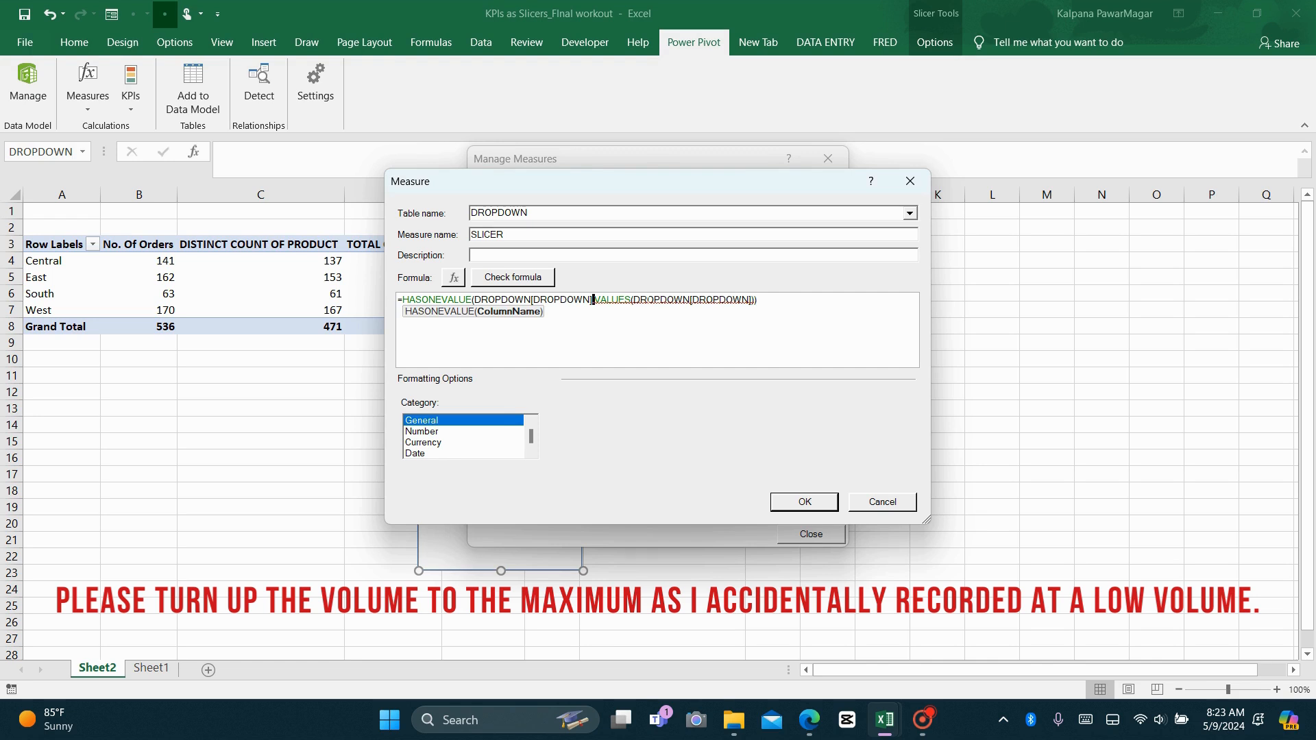
text())
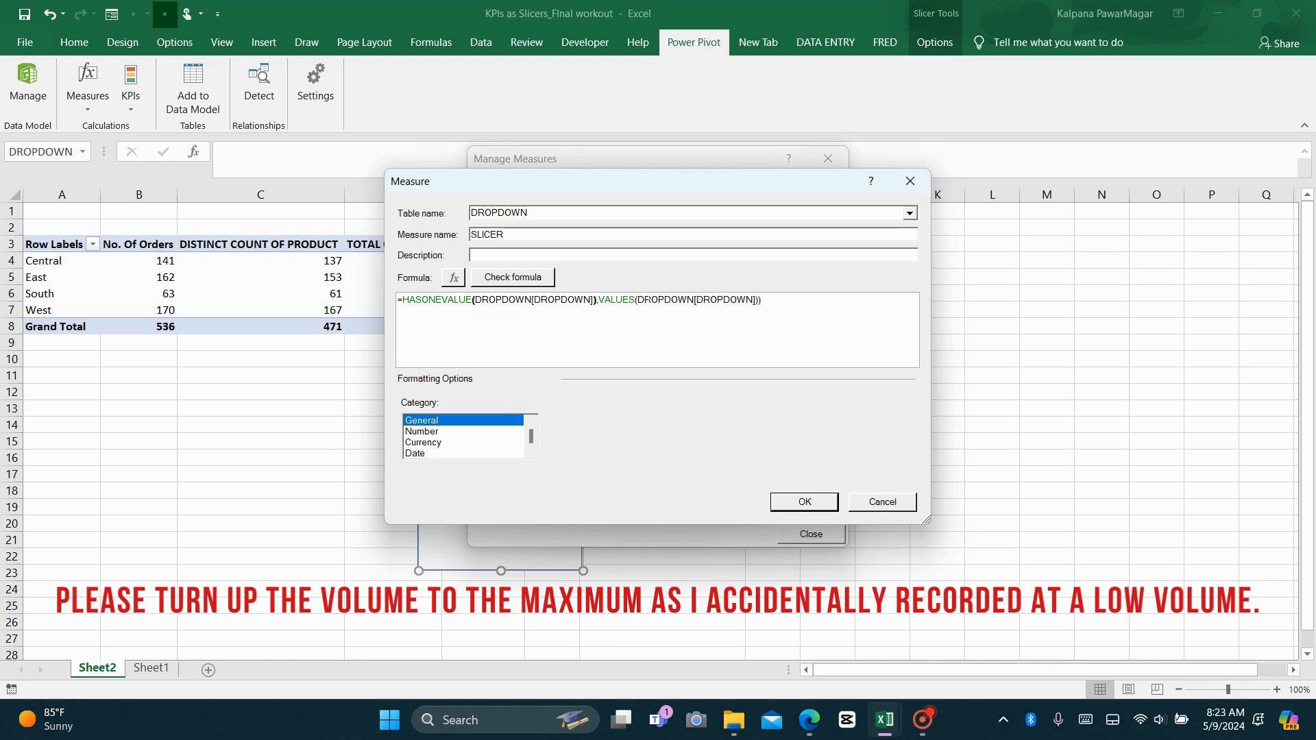
text(,)
click(766, 301)
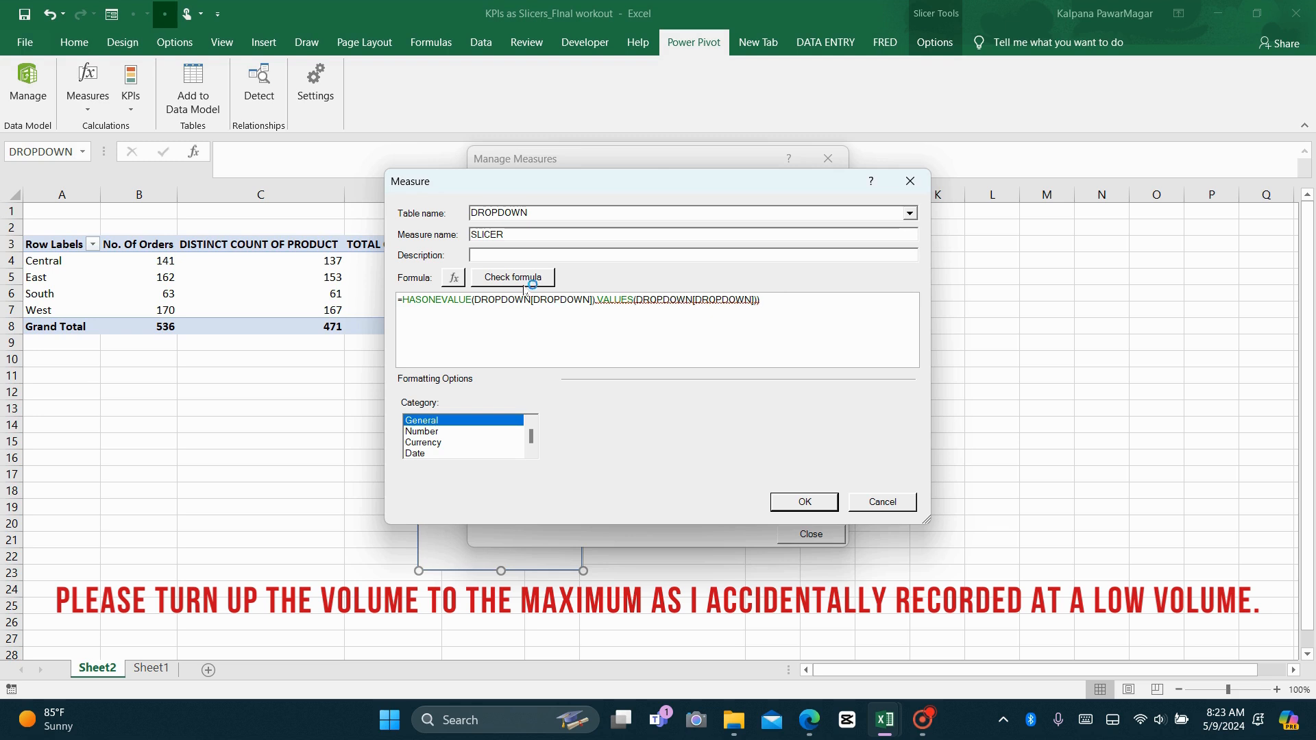
click(535, 281)
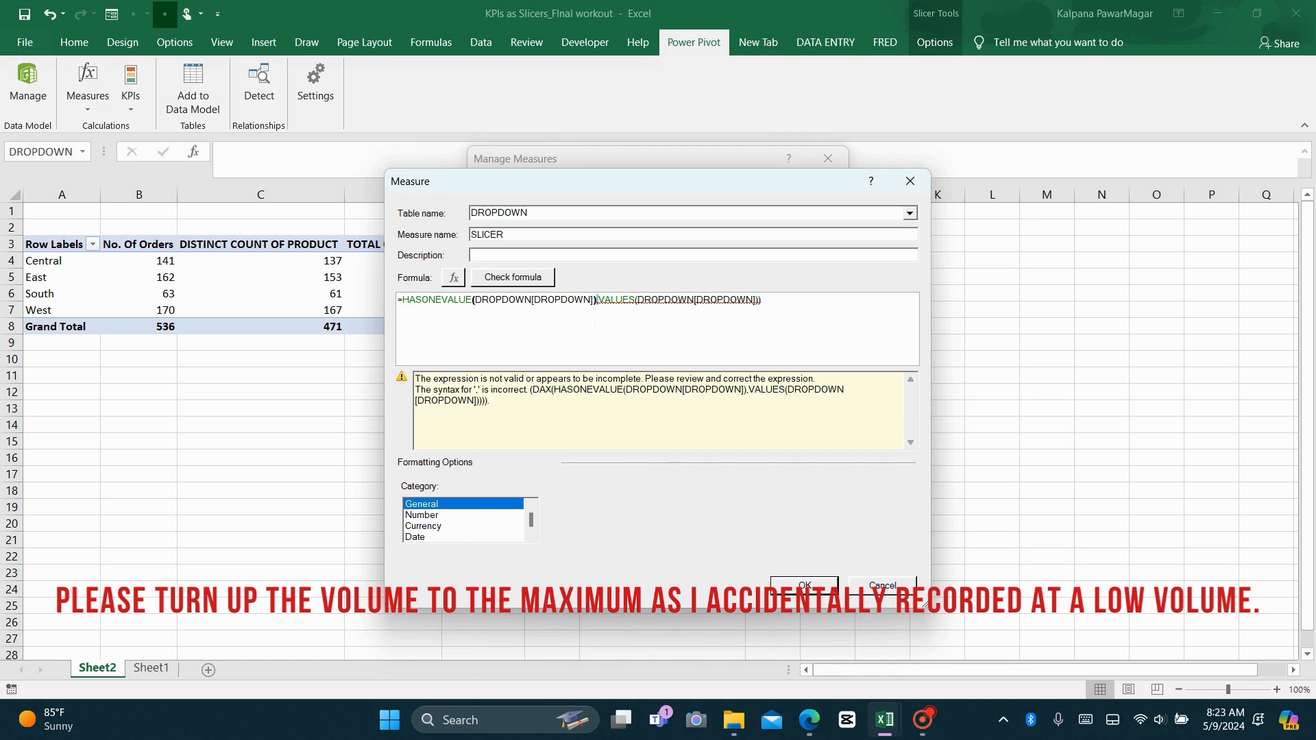
- Delete the bracketed DROPDOWN[DROPDOWN] argument of HASONEVALUE, keeping the VALUES part of the formula
click(594, 325)
key(Delete)
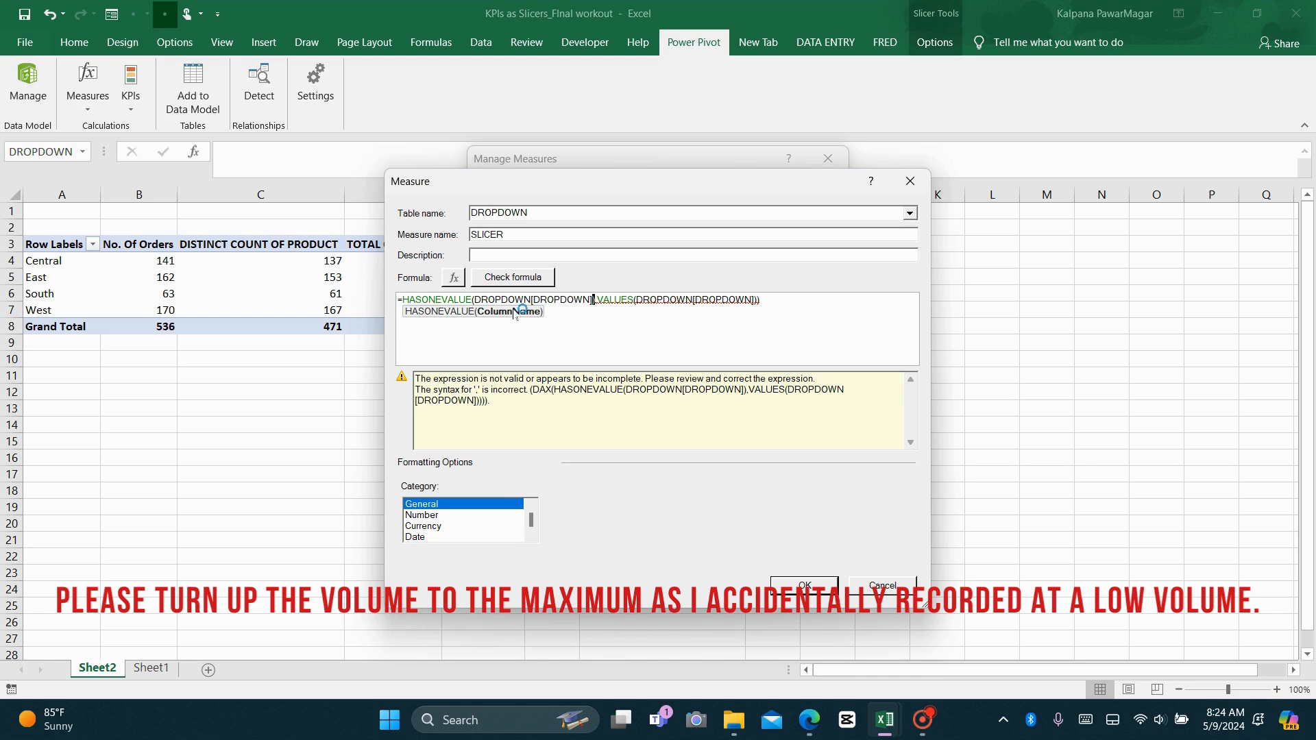
text())
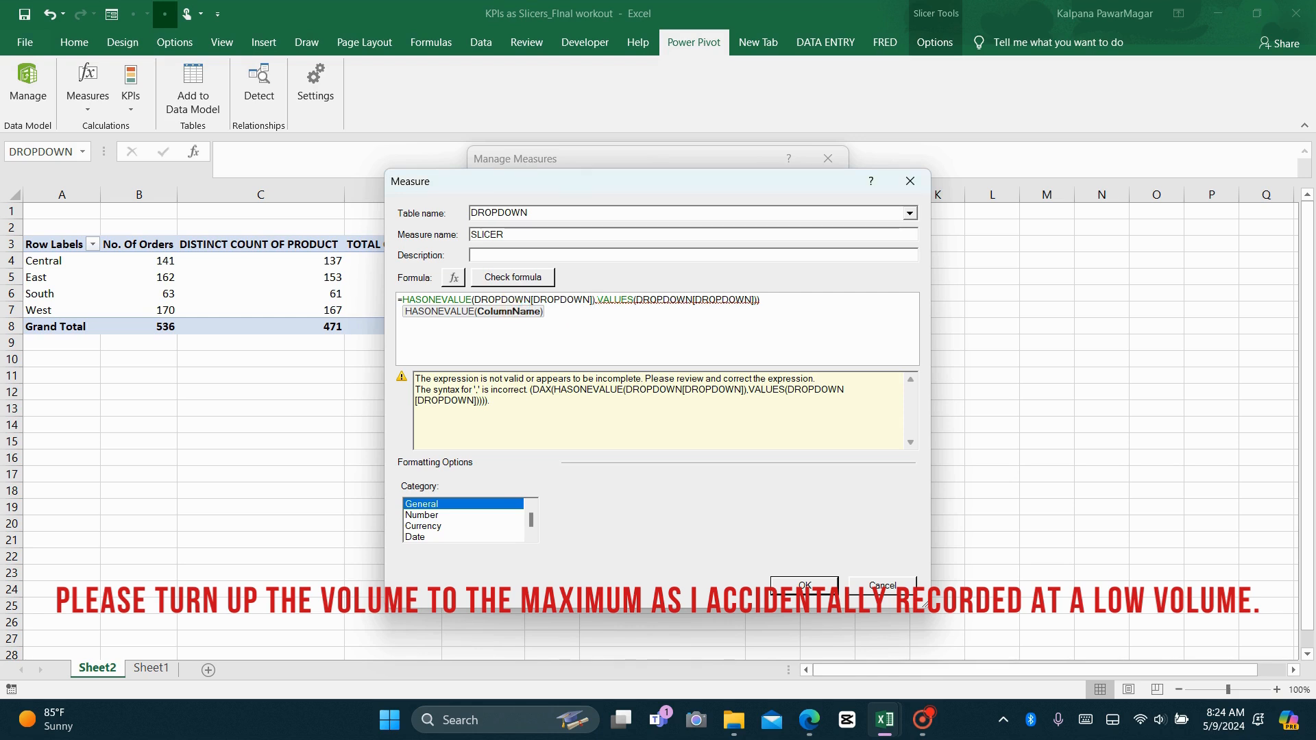
key(BackSpace)
key(BackSpace)
key(BackSpace)
key(BackSpace)
key(BackSpace)
key(BackSpace)
key(BackSpace)
key(BackSpace)
key(BackSpace)
key(BackSpace)
key(BackSpace)
key(BackSpace)
key(BackSpace)
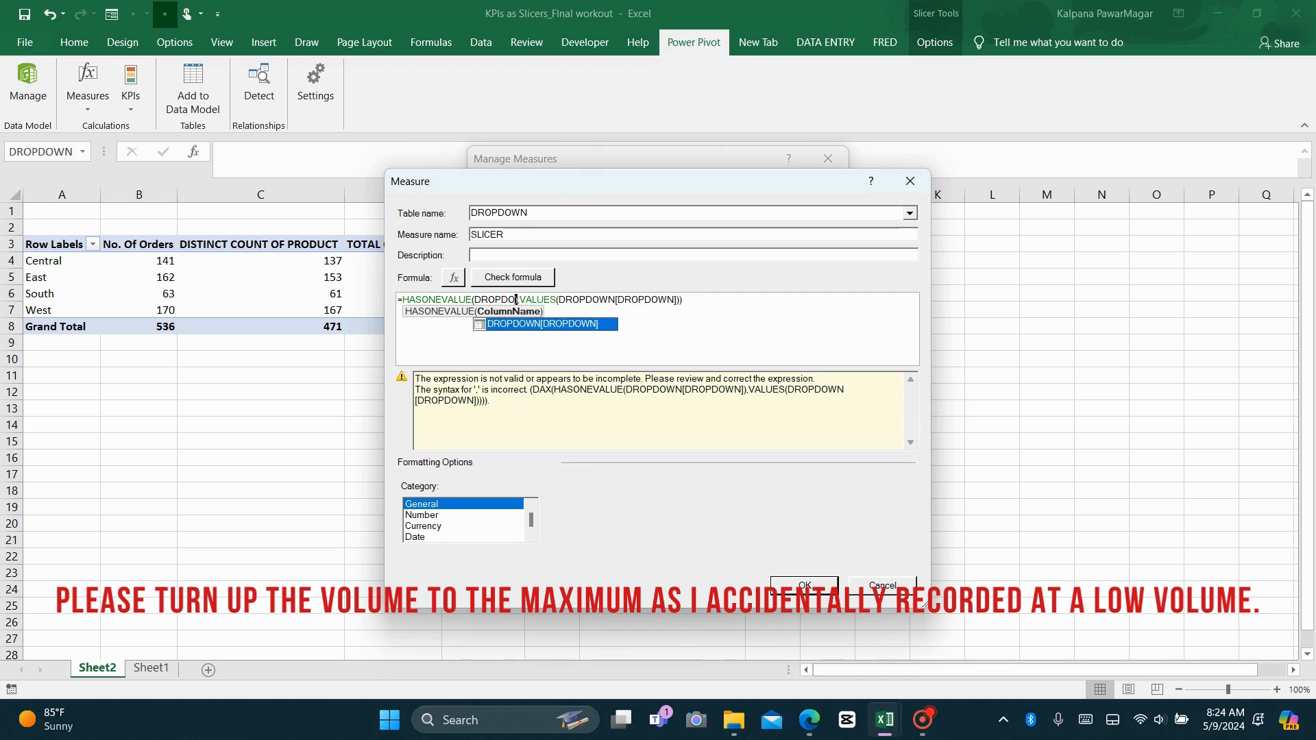
key(BackSpace)
key(BackSpace)
key(BackSpace)
key(BackSpace)
key(BackSpace)
key(BackSpace)
key(BackSpace)
key(Delete)
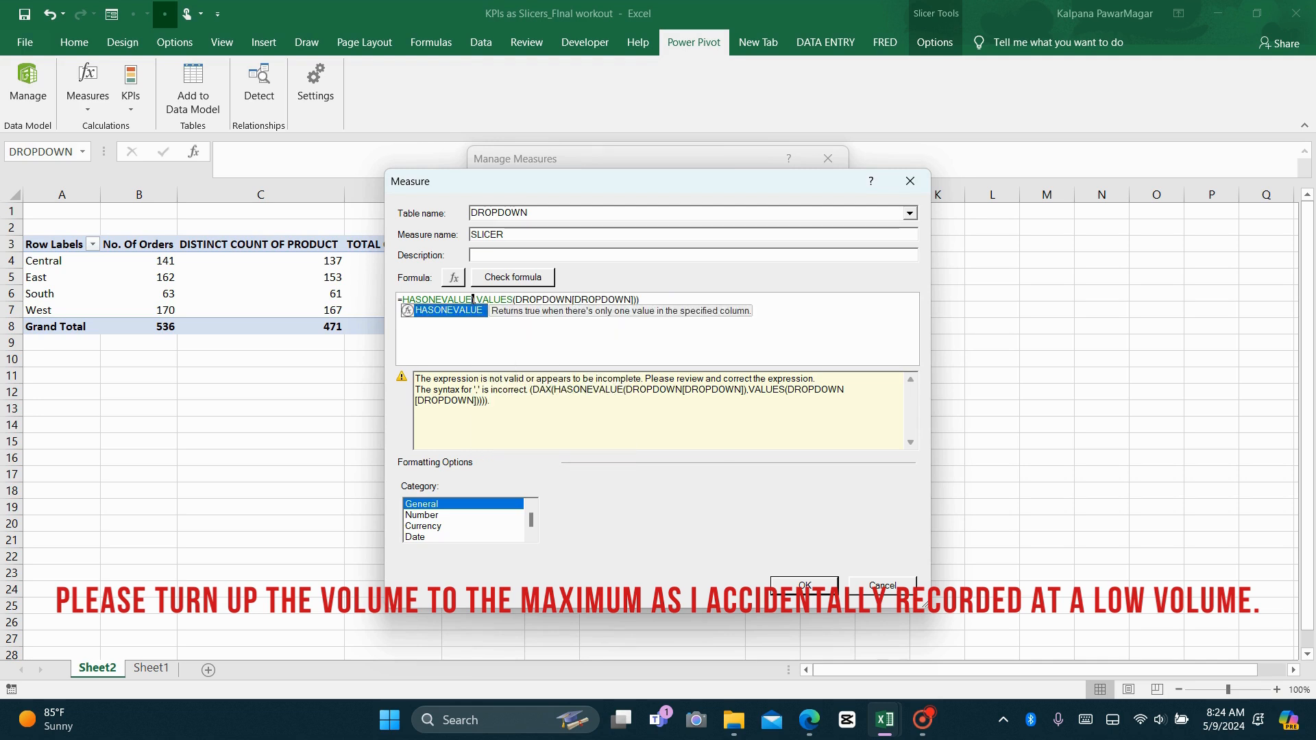
key(Delete)
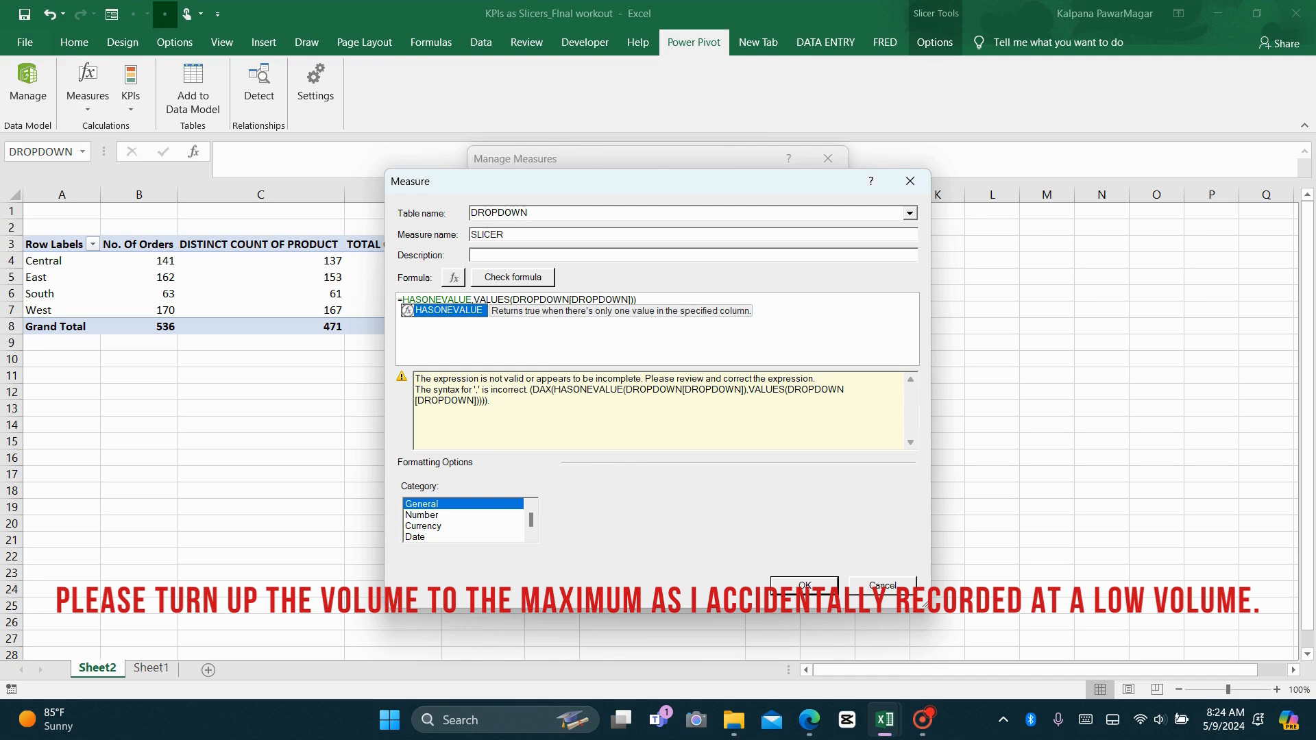
key(Delete)
- Re-enter (DROPDOWN[DROPDOWN]) as the HASONEVALUE argument, closing its bracket ahead of the VALUES function
text(()
key(Delete)
text(DRO)
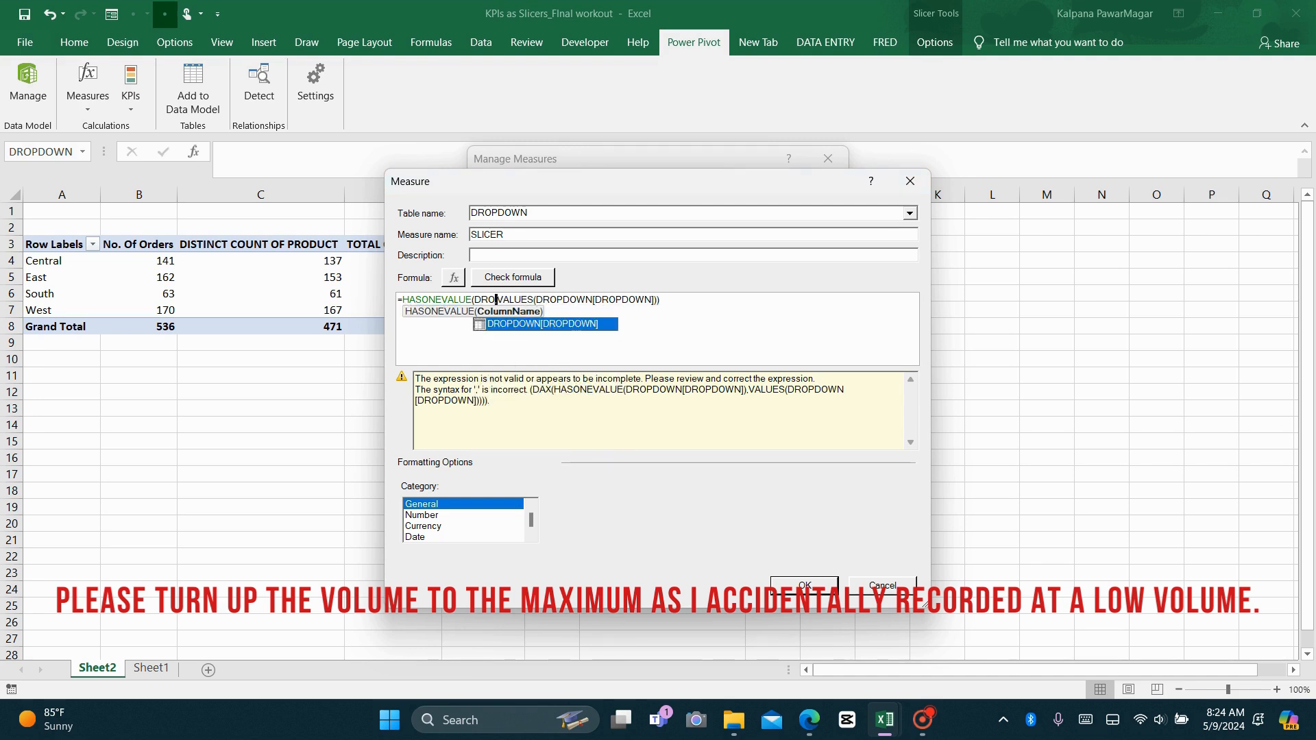
double_click(569, 323)
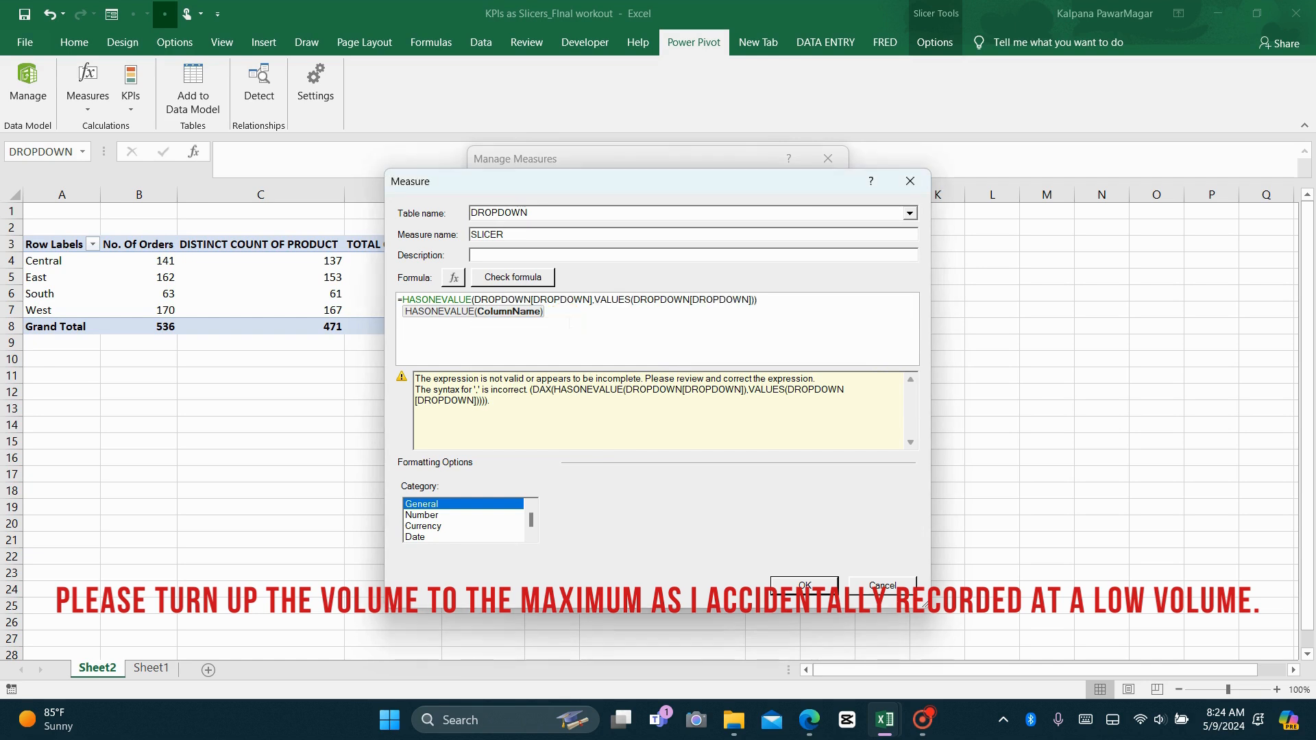
click(593, 299)
text())
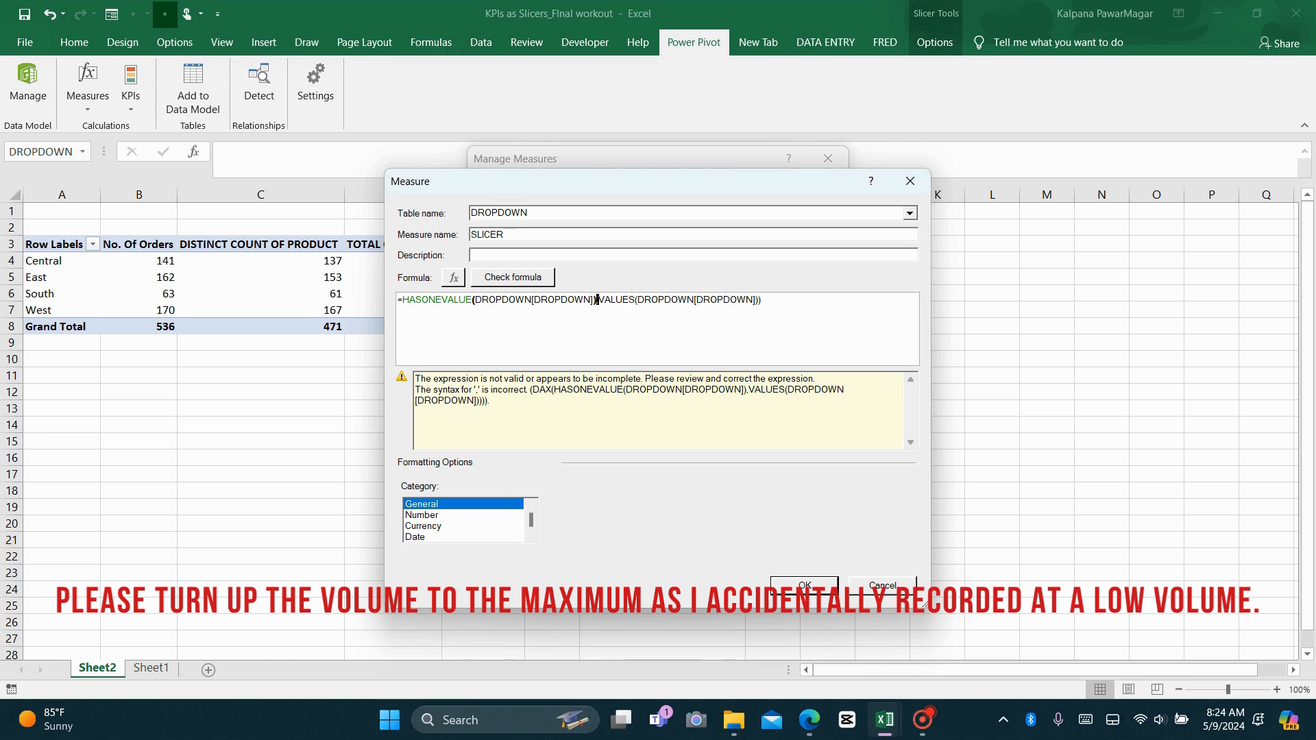
- Wrap the SLICER formula as =IF(HASONEVALUE(DROPDOWN[DROPDOWN]),VALUES(DROPDOWN[DROPDOWN])), check it for errors, and save the measure
click(802, 304)
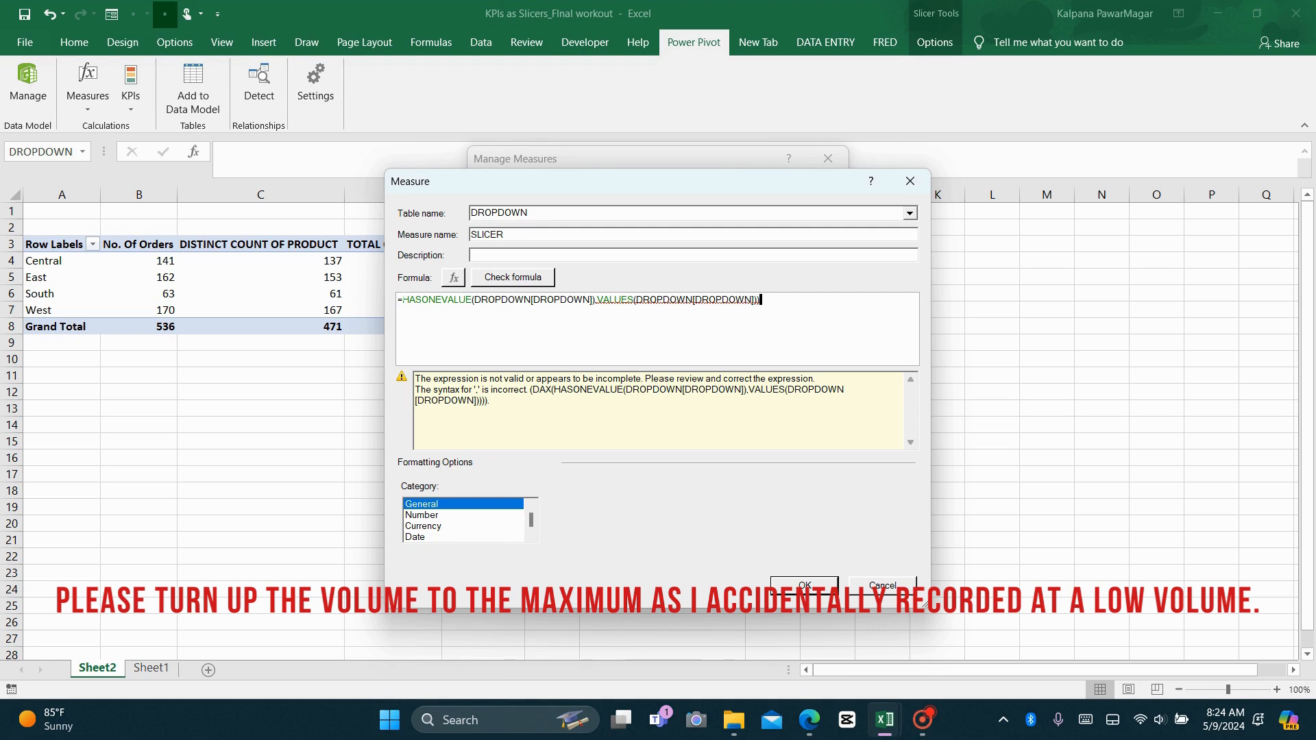
click(403, 300)
text(IF()
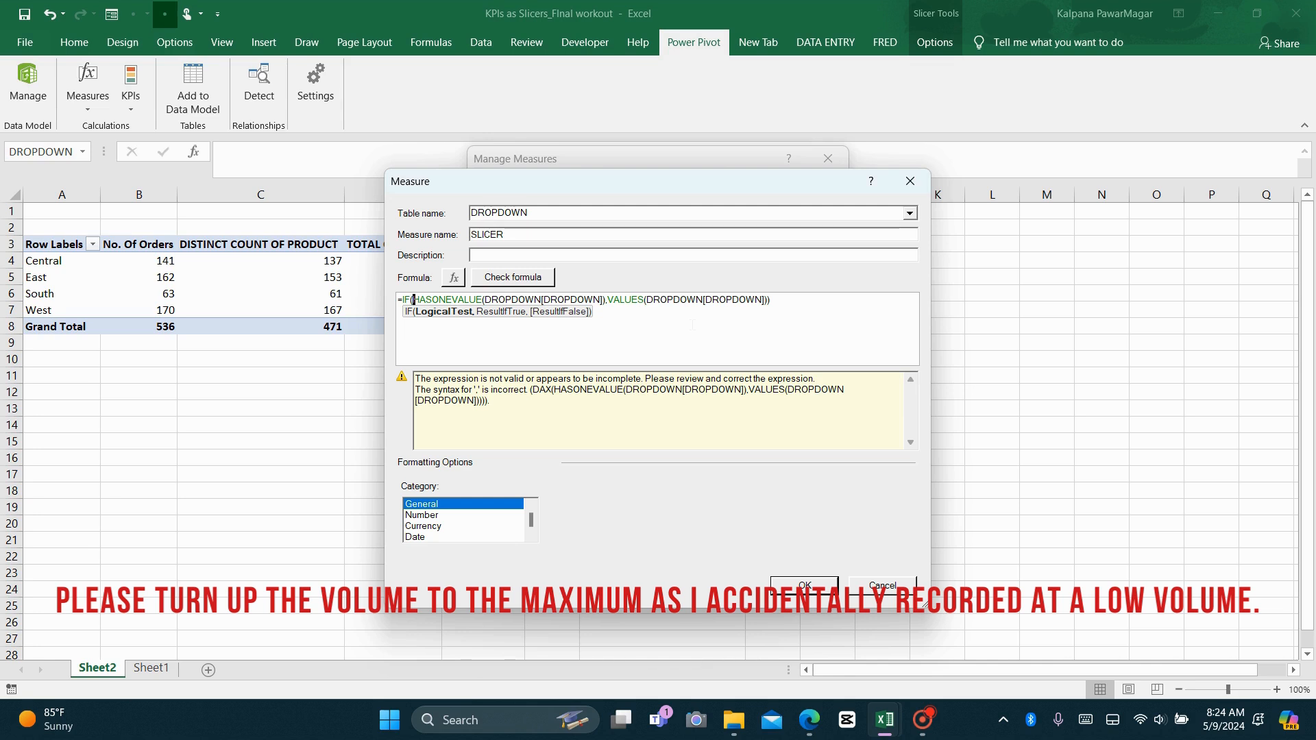
click(806, 301)
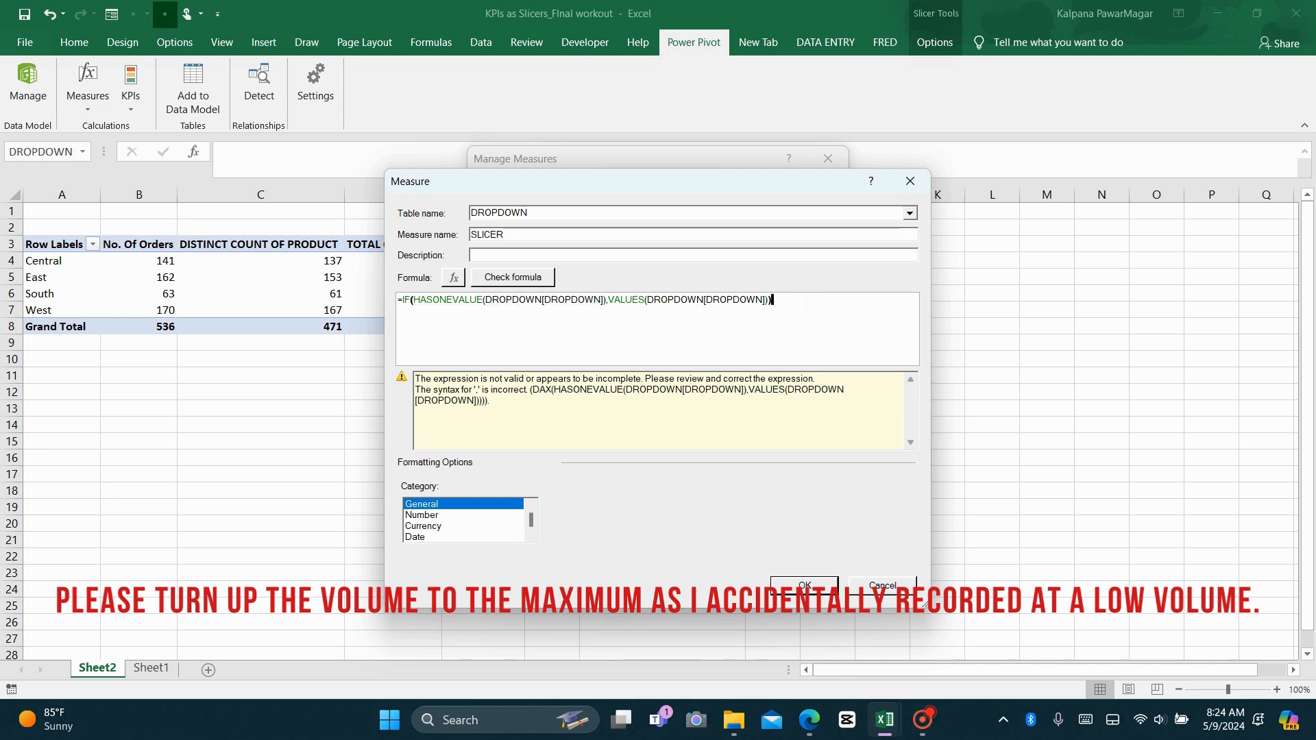
click(518, 281)
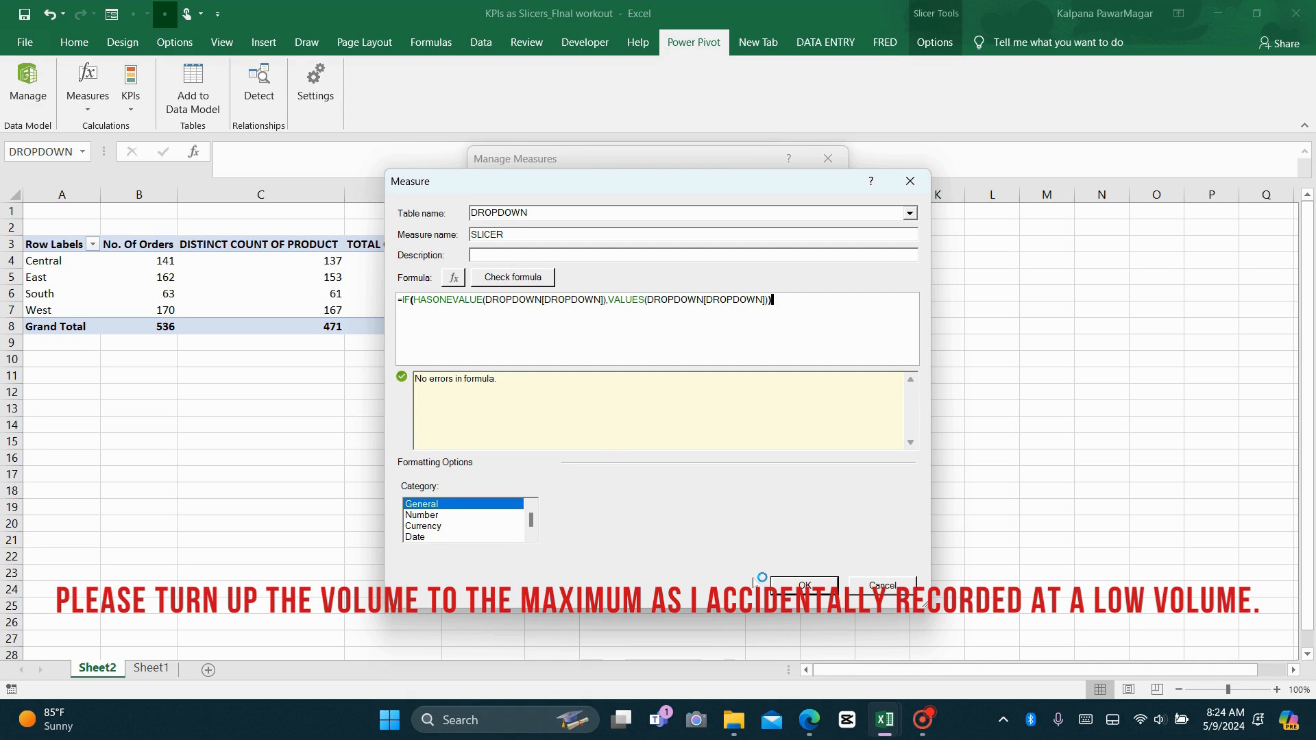
click(782, 586)
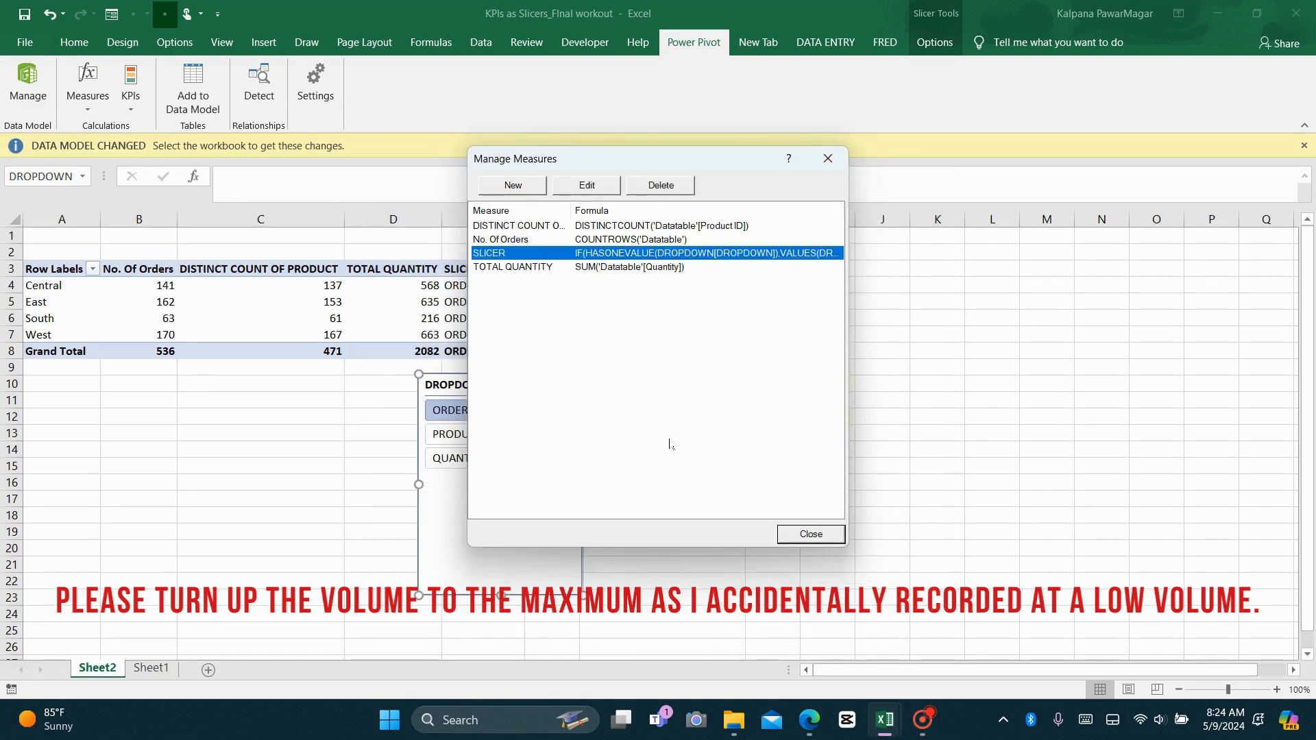
click(830, 158)
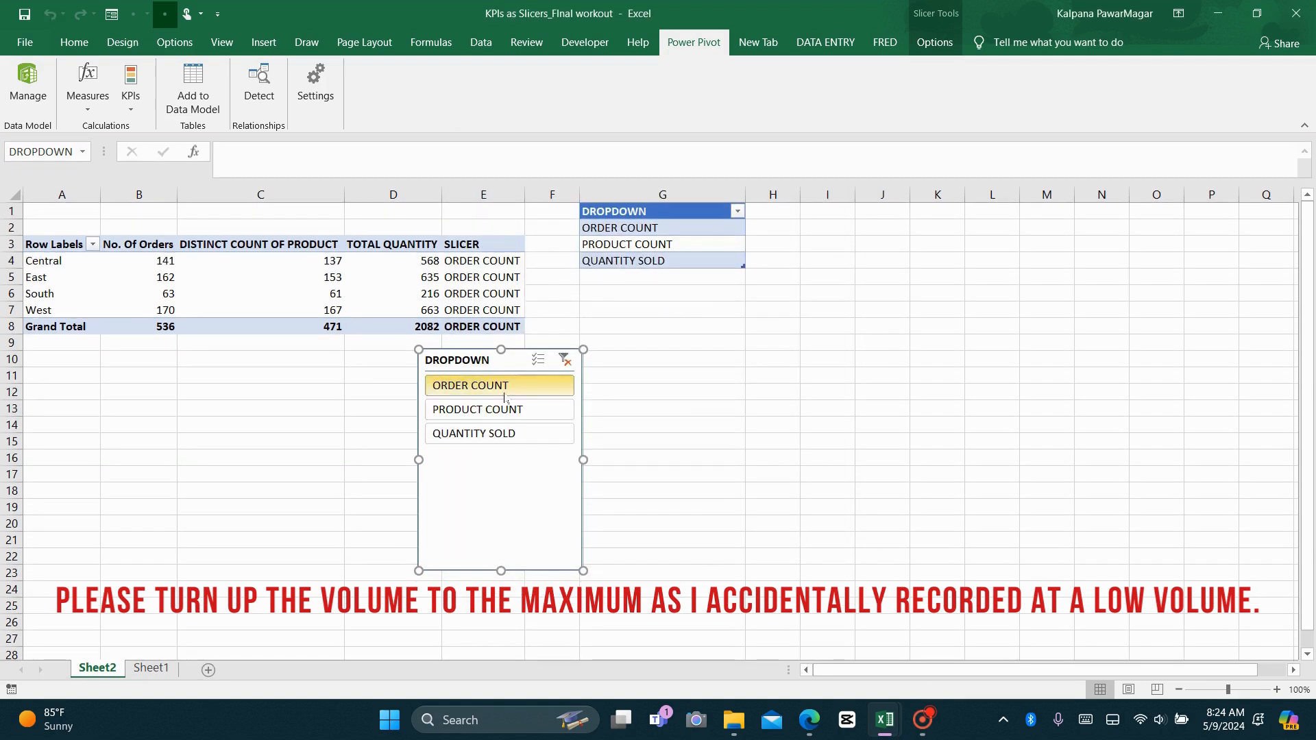
- Test the SLICER column by filtering to PRODUCT COUNT and ORDER COUNT in turn, ending with the slicer filter cleared
click(503, 409)
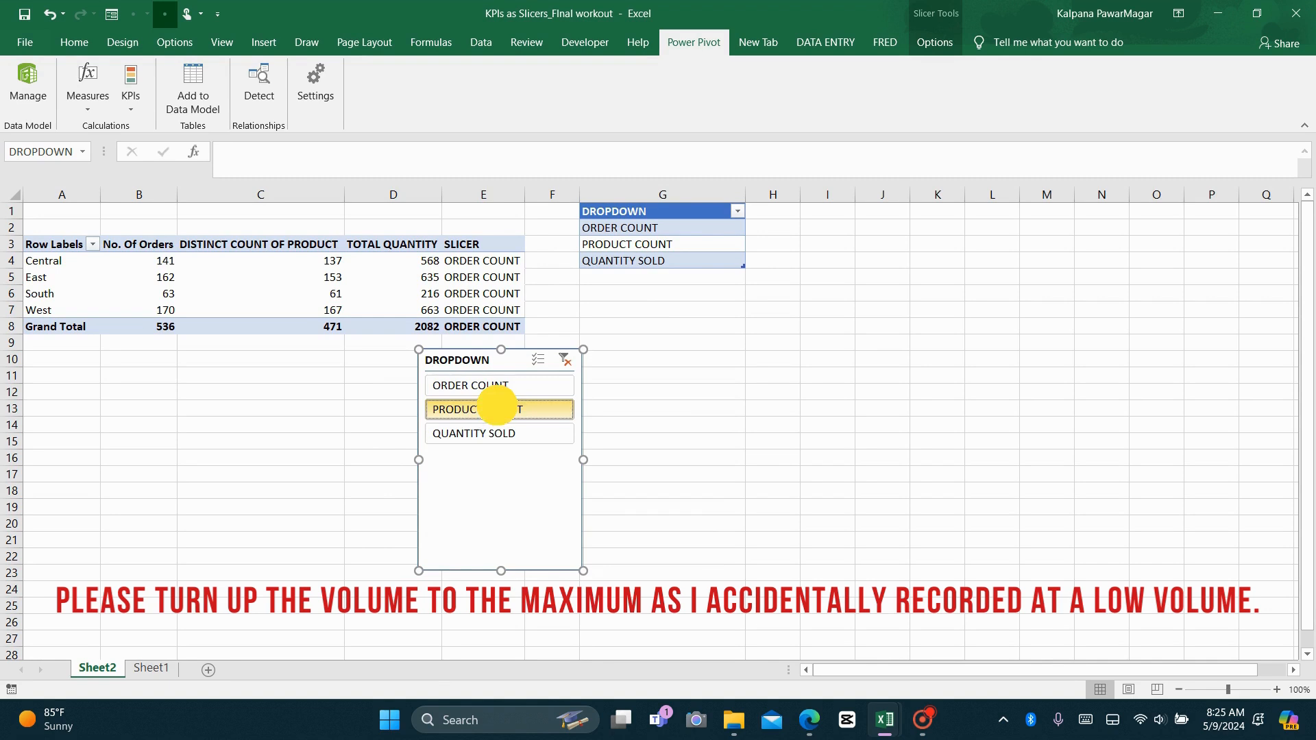
click(486, 293)
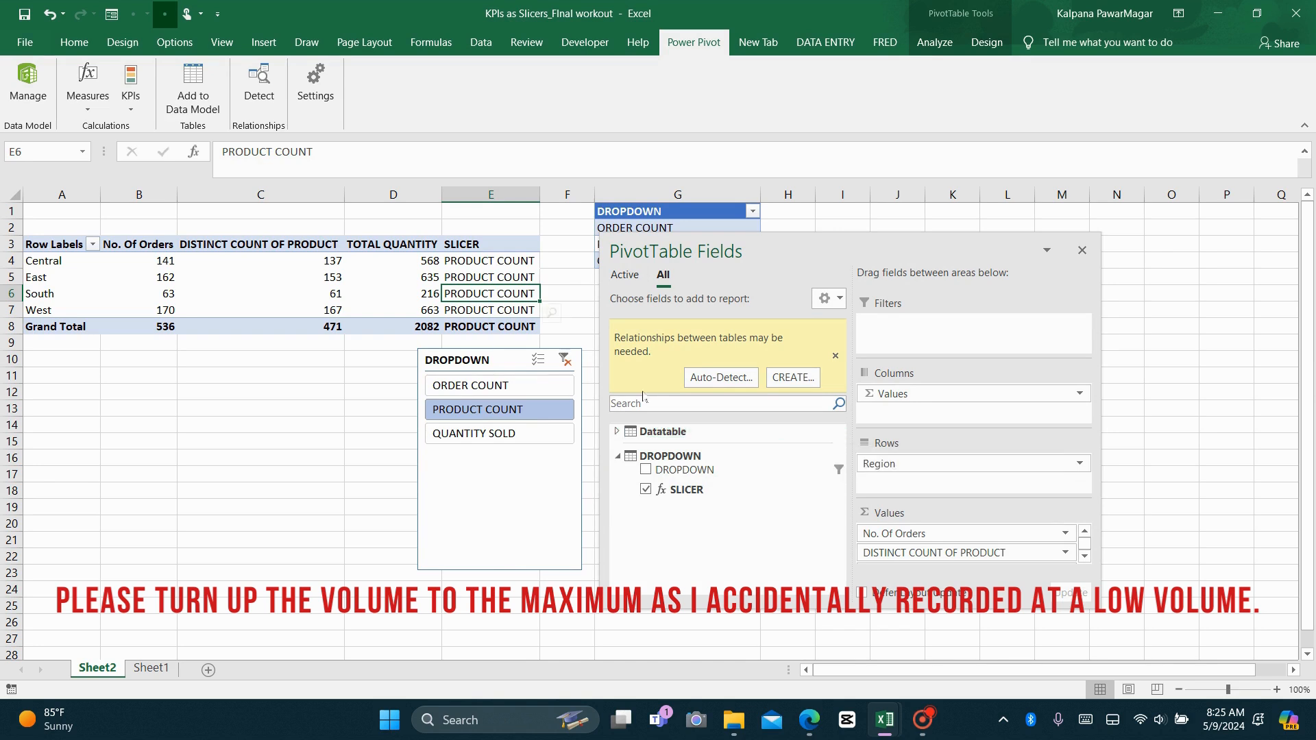
click(490, 264)
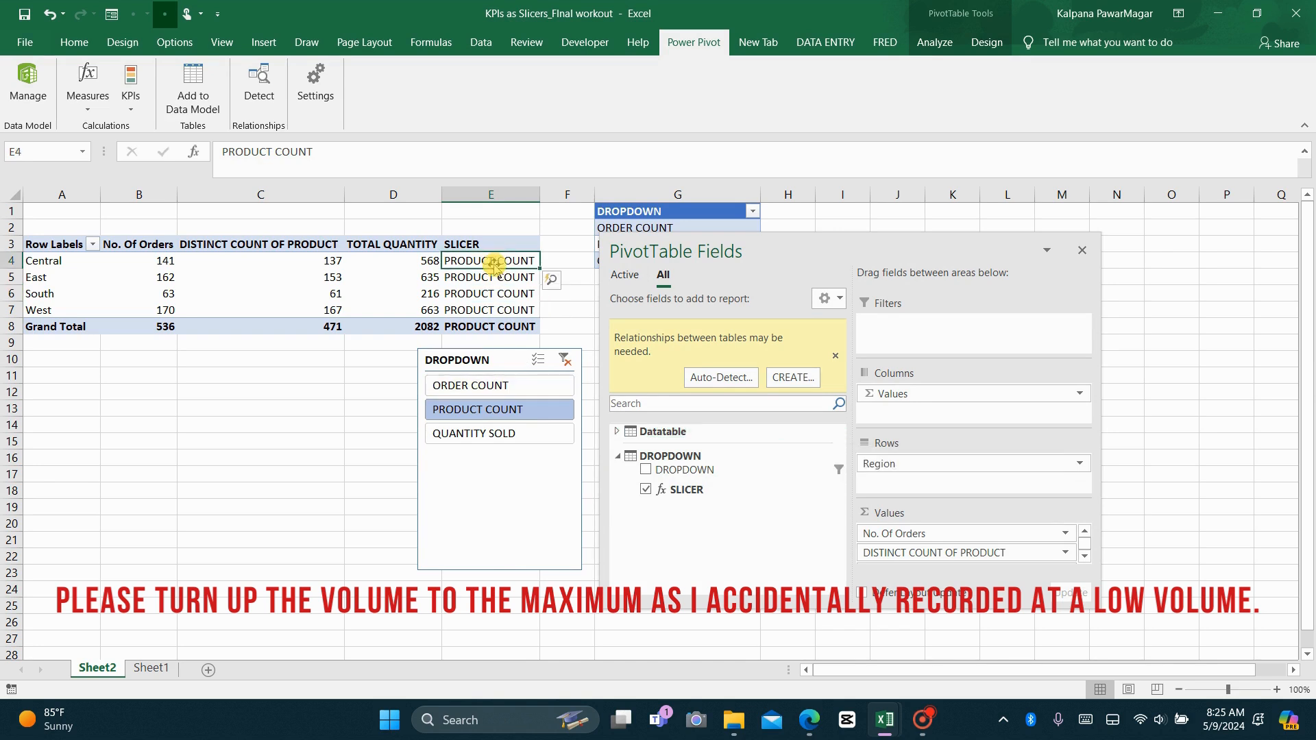
click(473, 383)
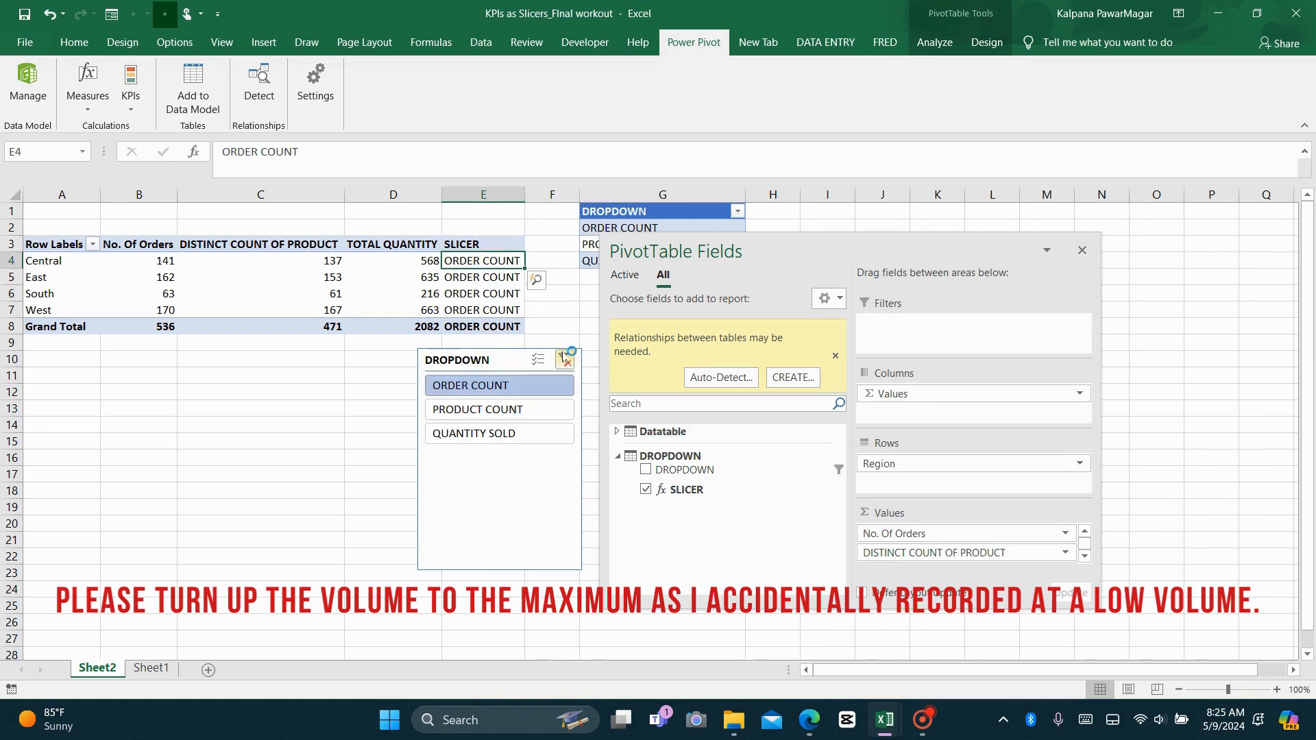
click(564, 355)
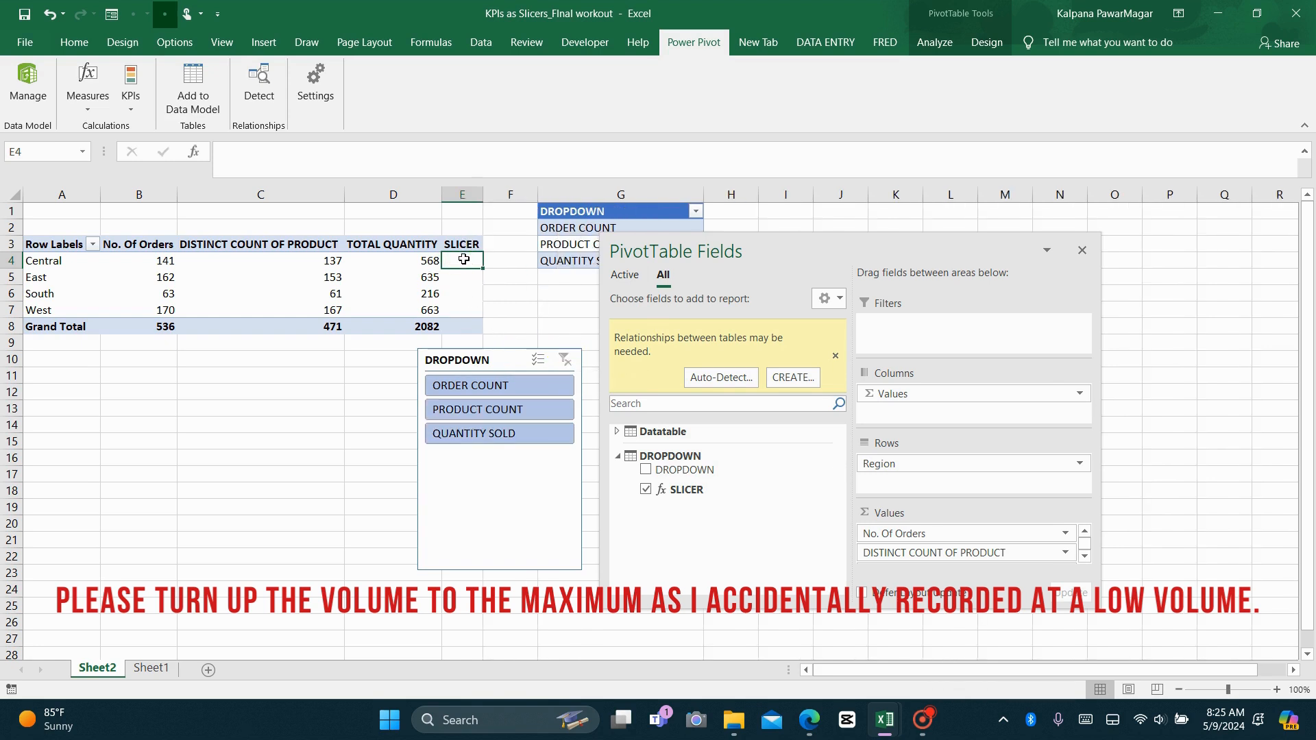
drag(464, 245, 464, 318)
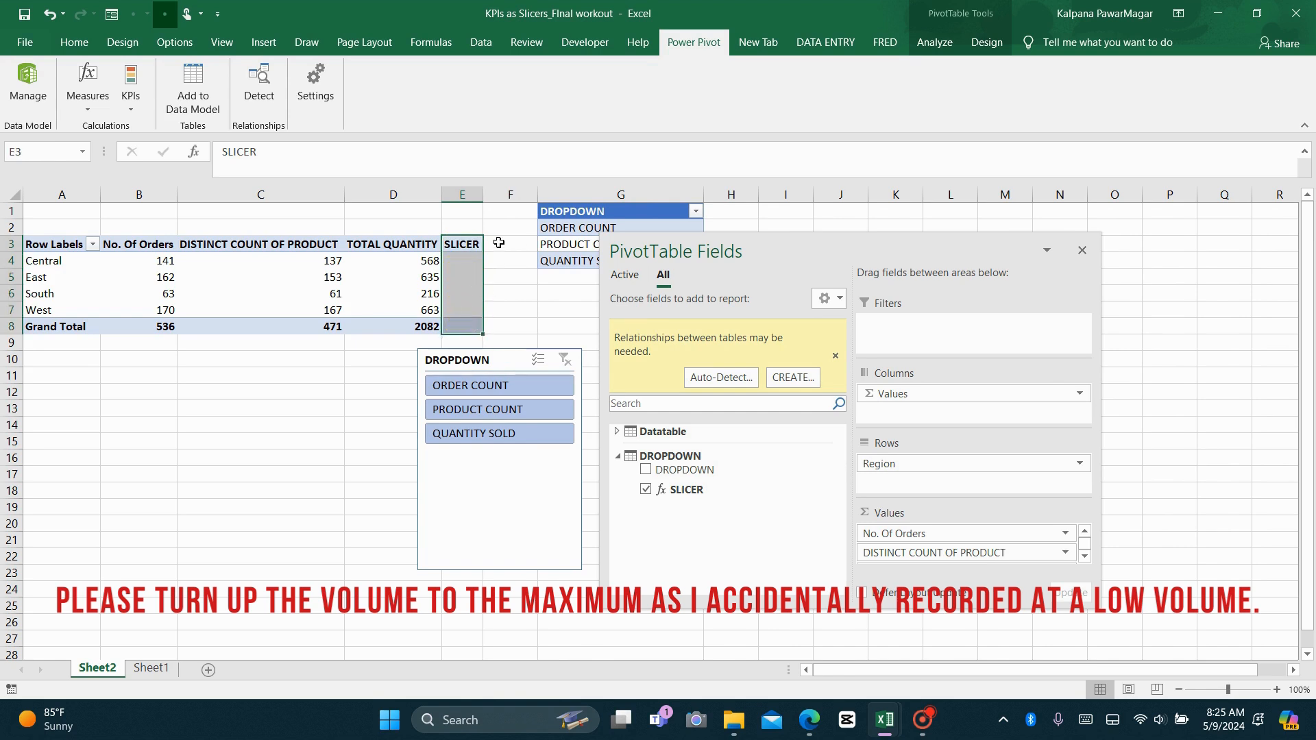
- Select ORDER COUNT and PRODUCT COUNT together in the slicer, and move the PivotTable Fields pane clear of the DROPDOWN table
click(480, 387)
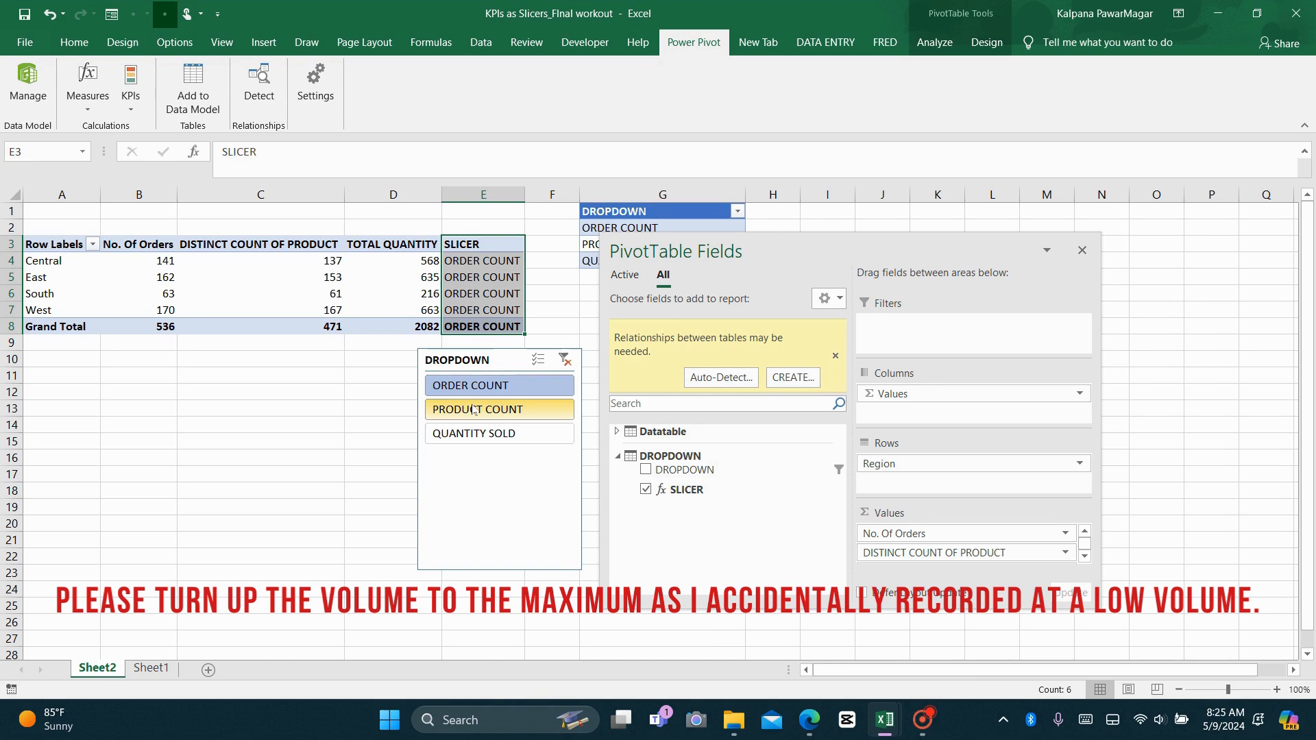
ctrl+click(474, 410)
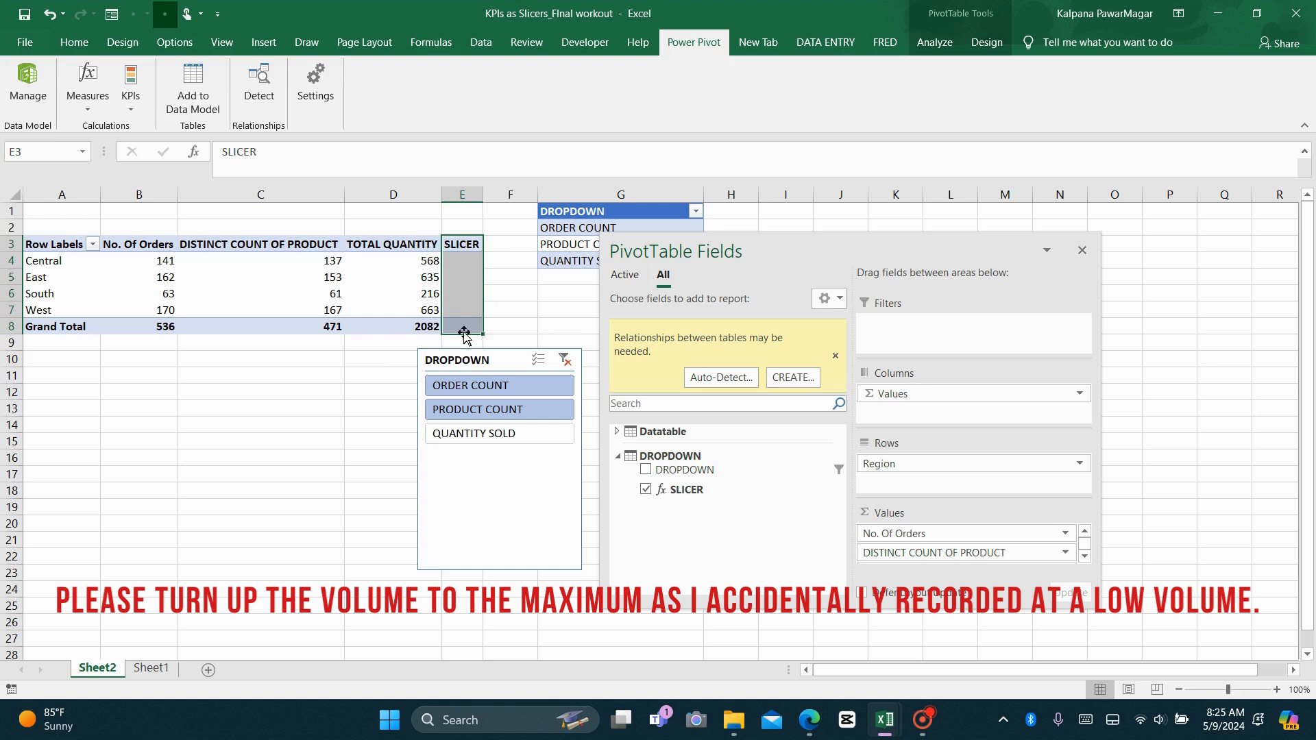
drag(700, 270, 743, 363)
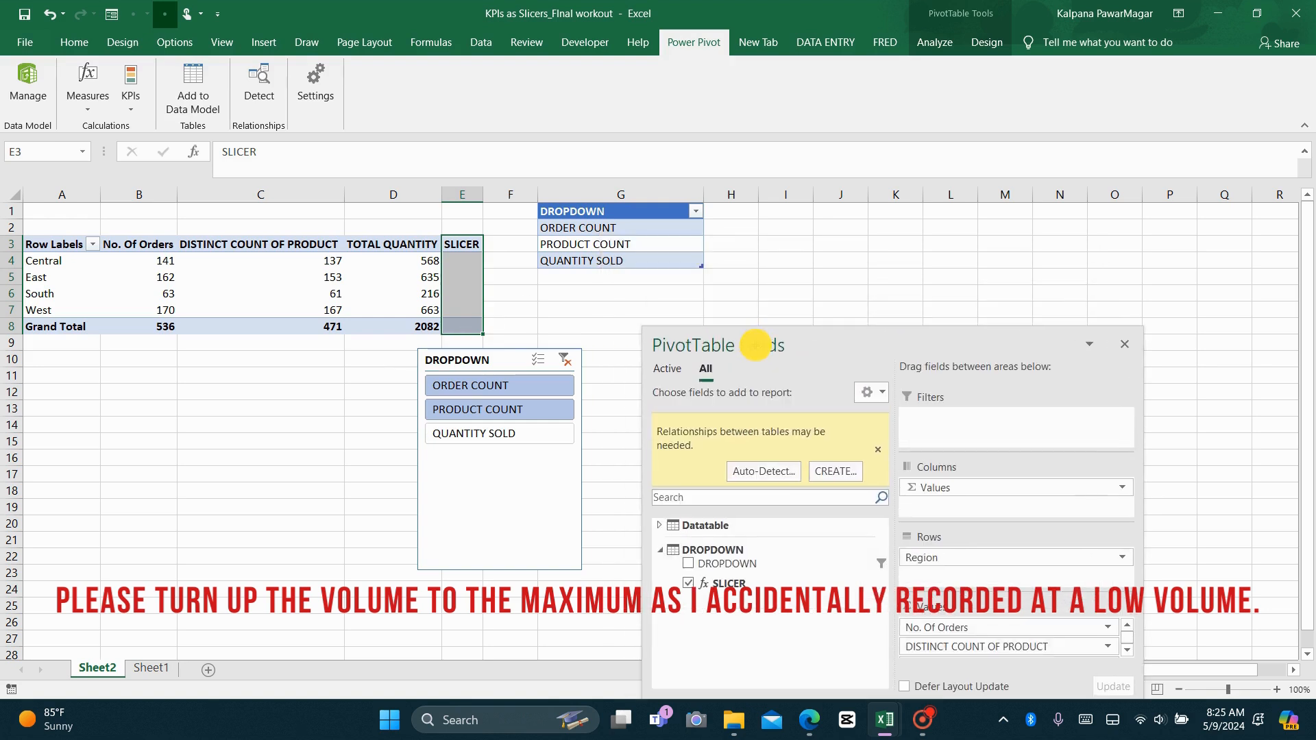
click(499, 433)
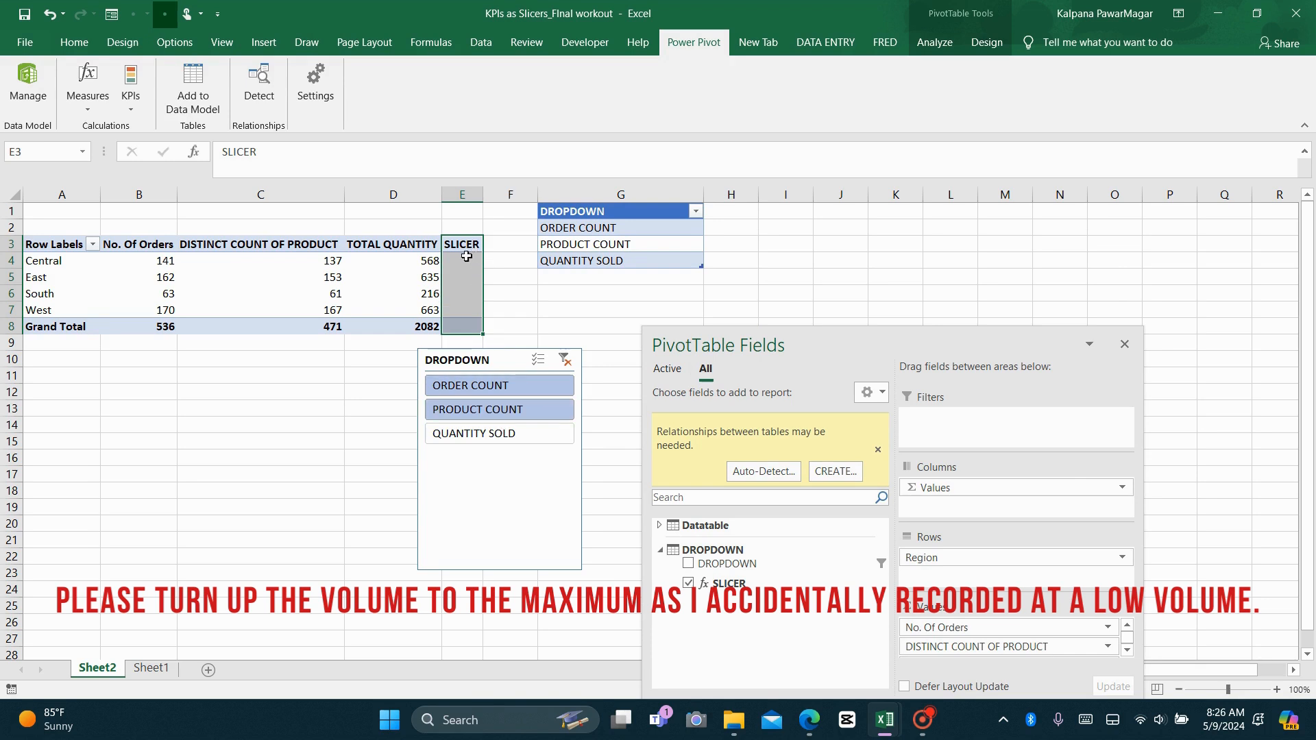
- Filter the slicer to ORDER COUNT only and drill through Central's No. Of Orders value, returning to Sheet2
click(479, 386)
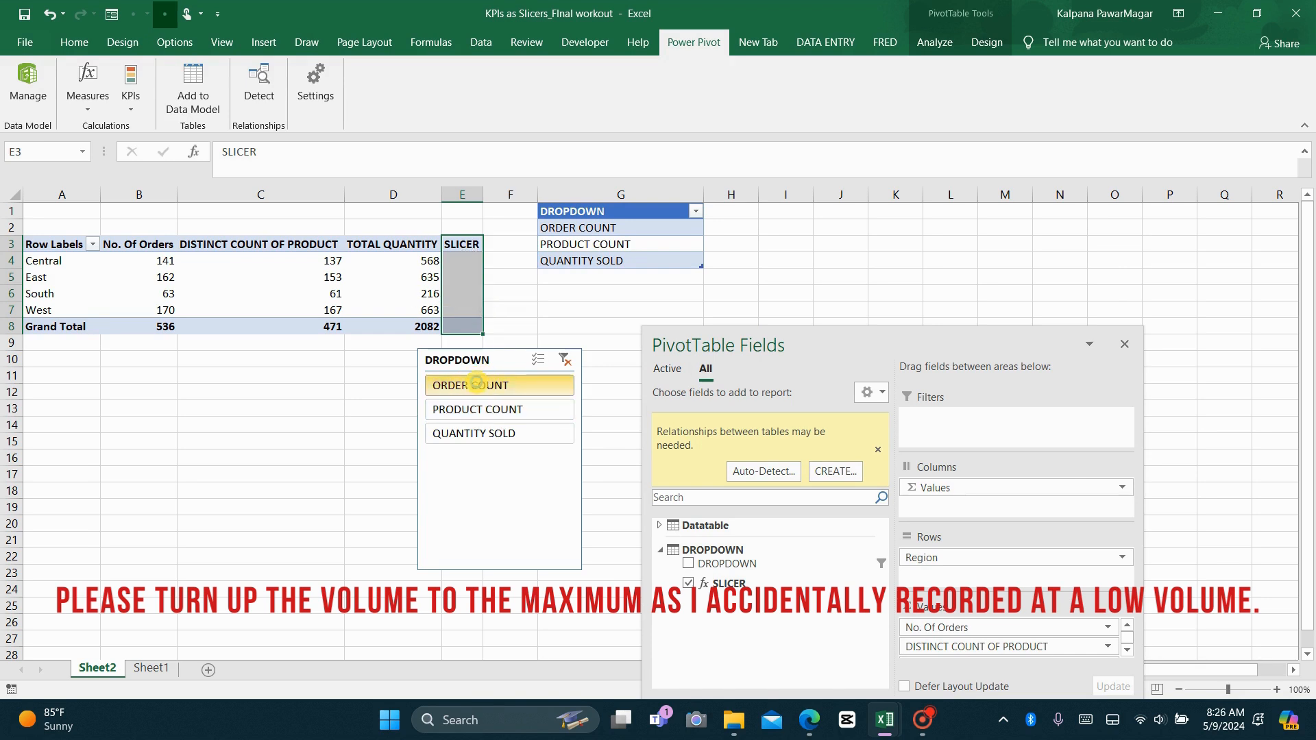
click(488, 260)
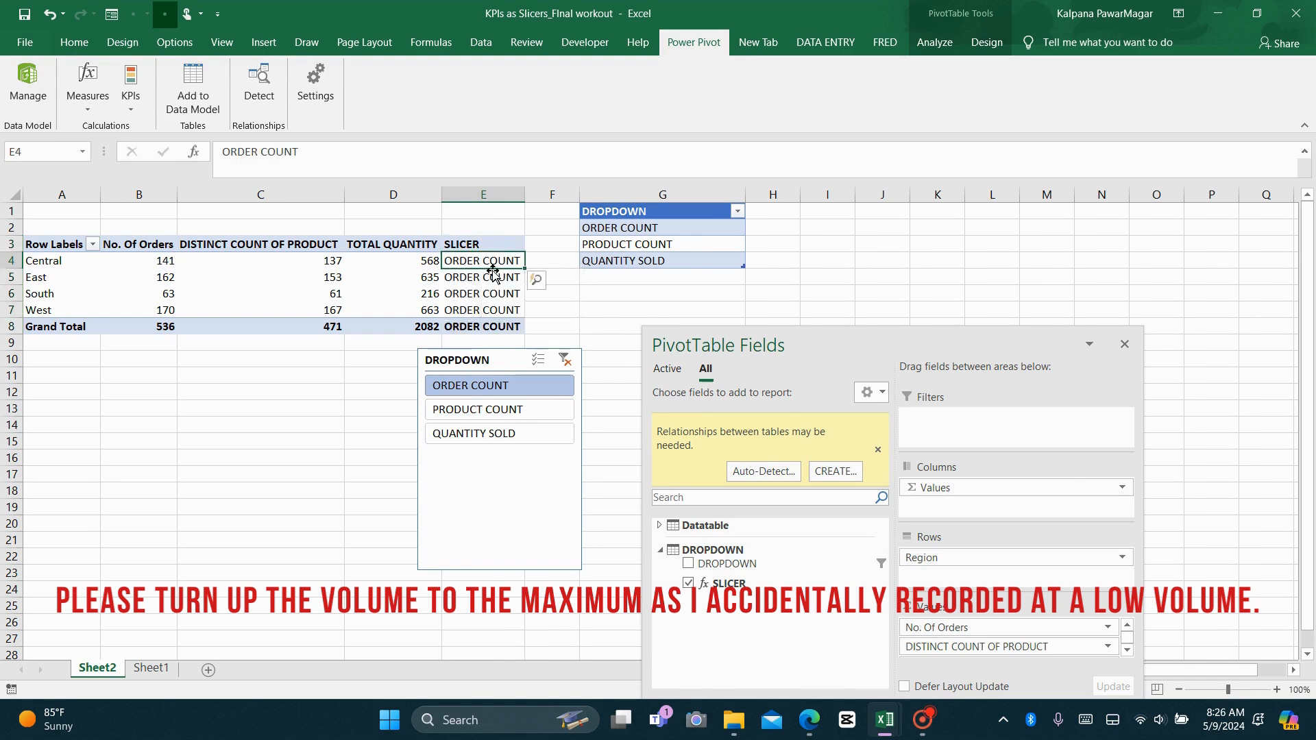
double_click(161, 260)
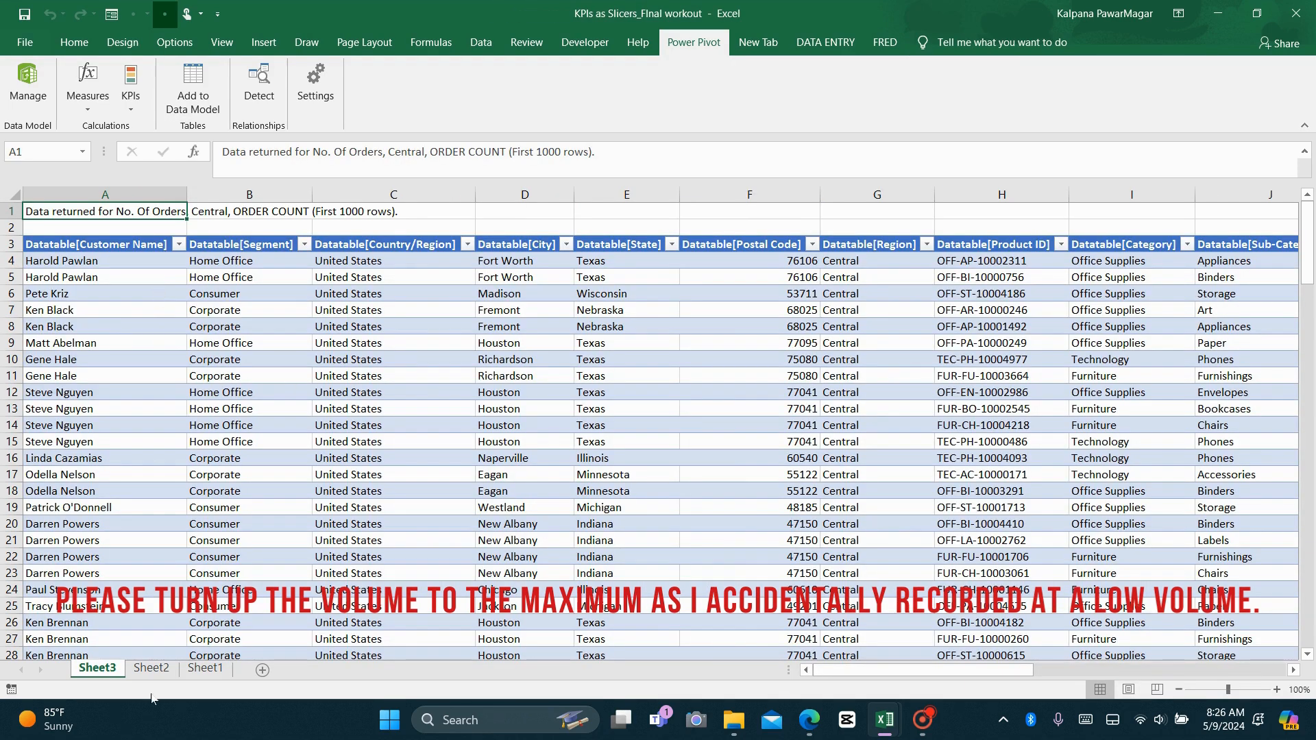
click(151, 668)
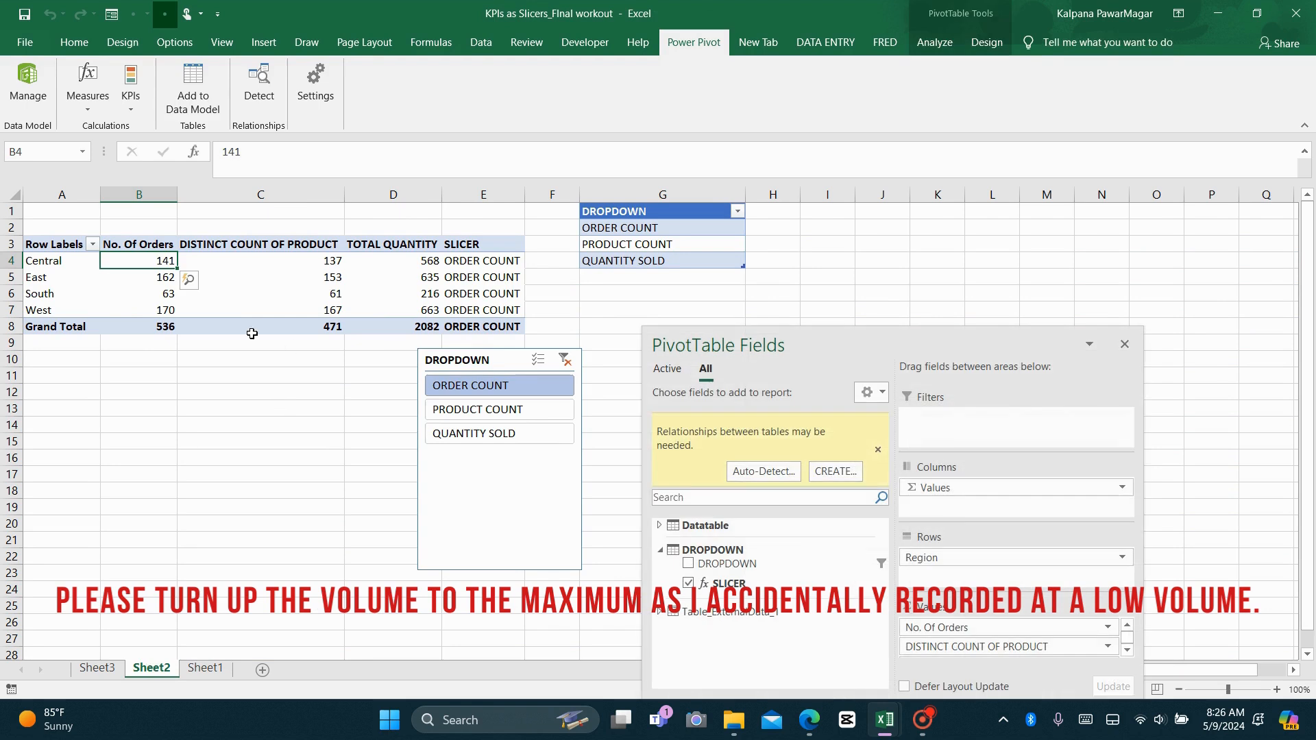
- Switch the slicer from ORDER COUNT to PRODUCT COUNT, highlighting the regional PivotTable values that match each option
click(160, 260)
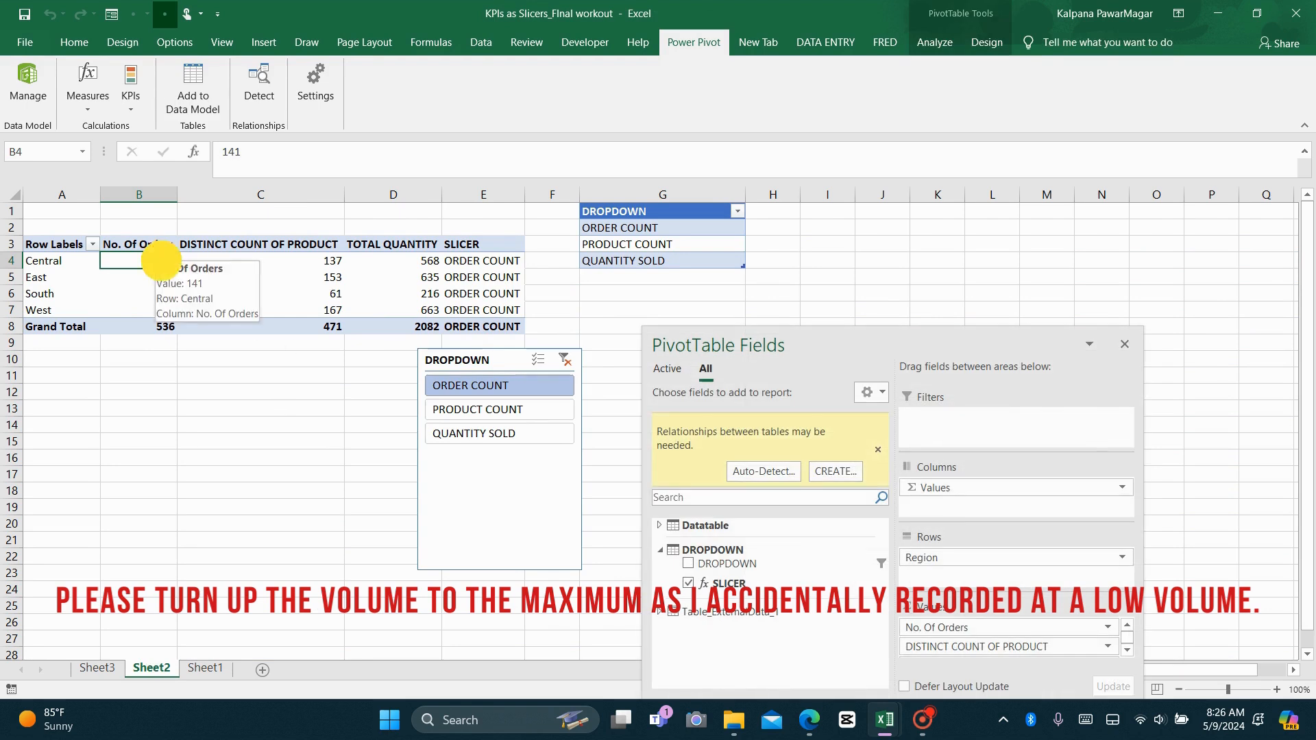
drag(160, 260, 157, 312)
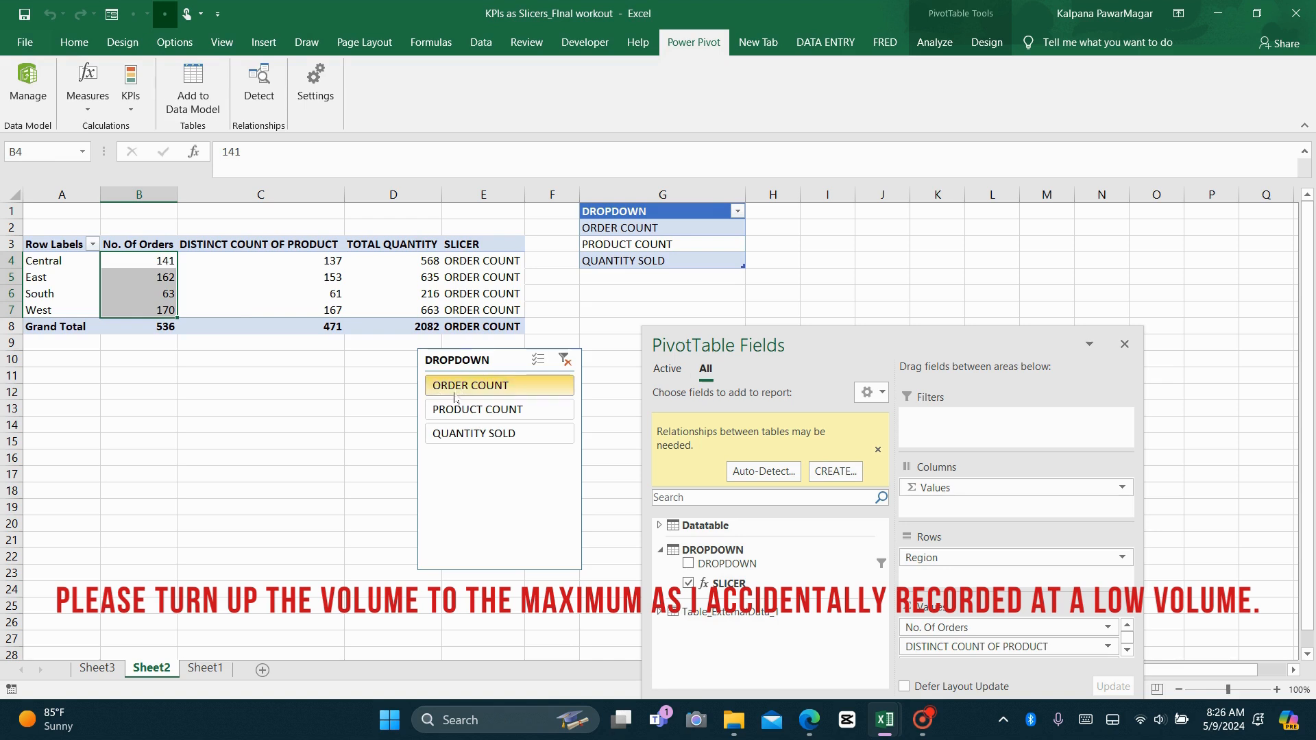
click(470, 411)
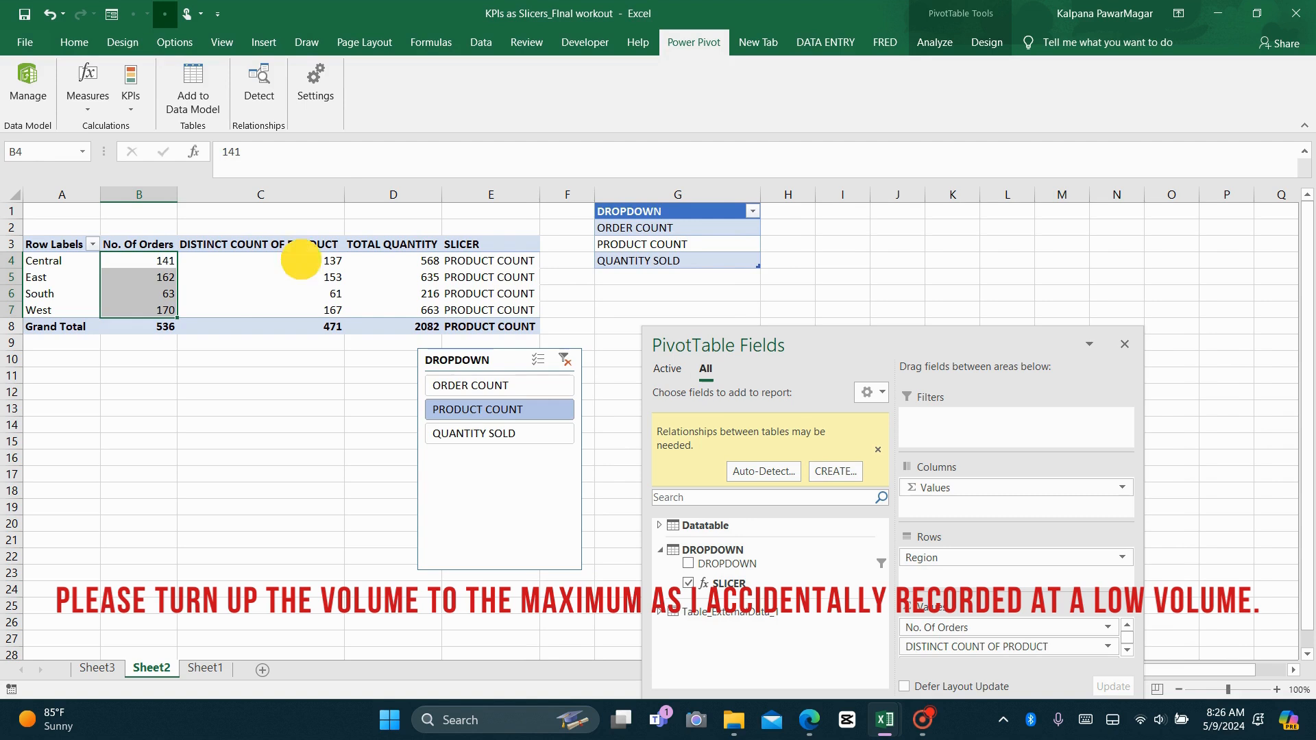
drag(300, 260, 310, 310)
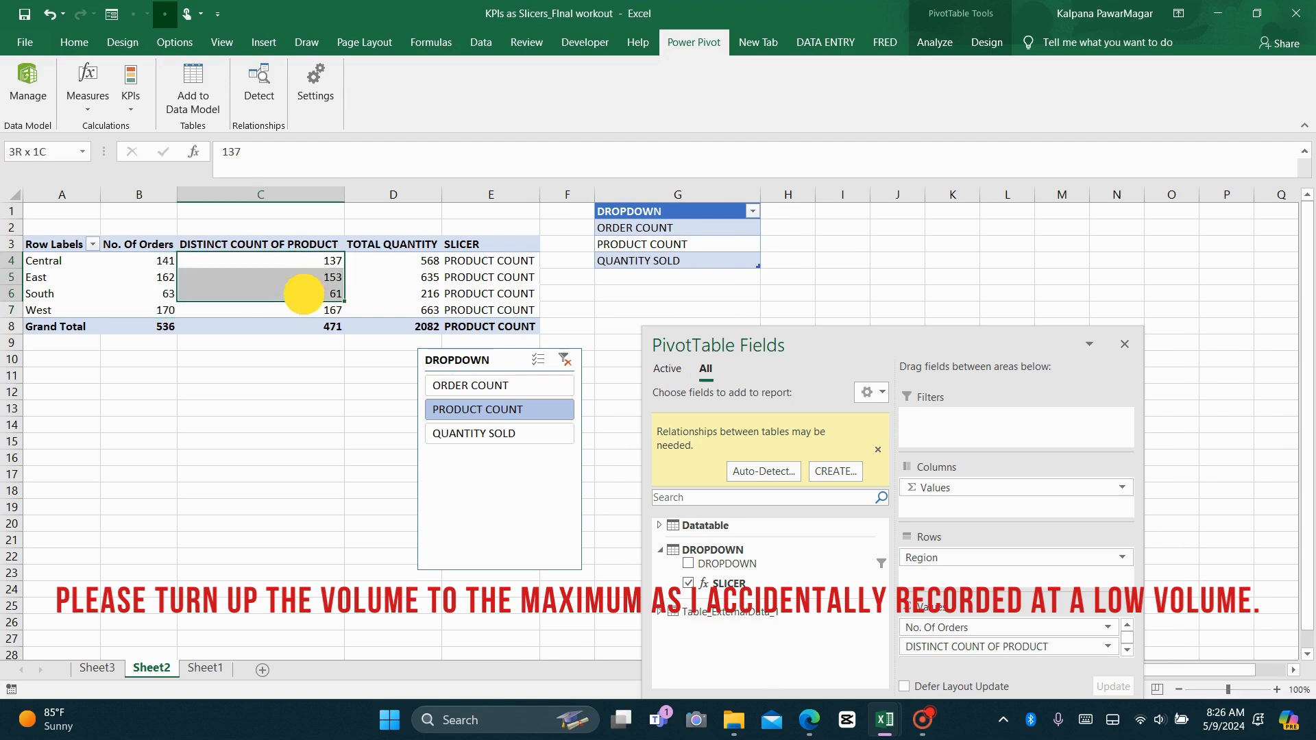
click(476, 260)
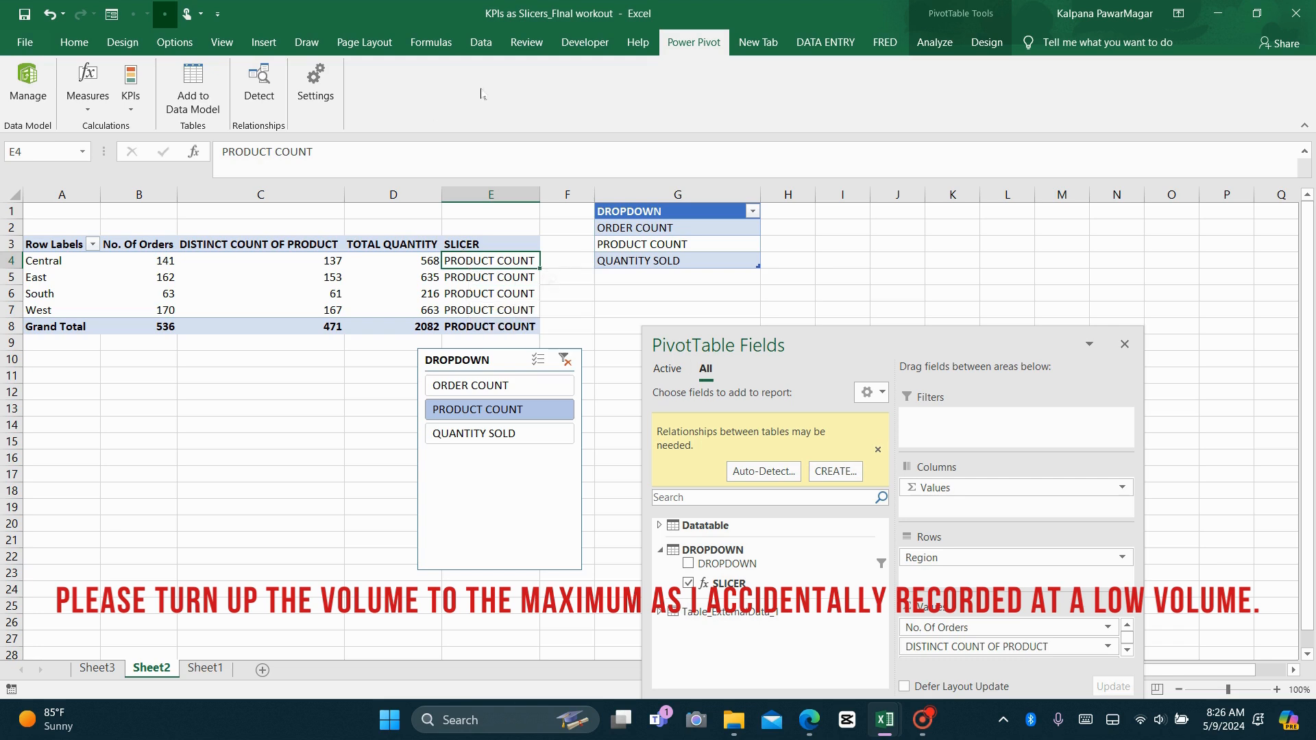
- Start a new measure assigned to the Datatable table and name it KPI
click(102, 104)
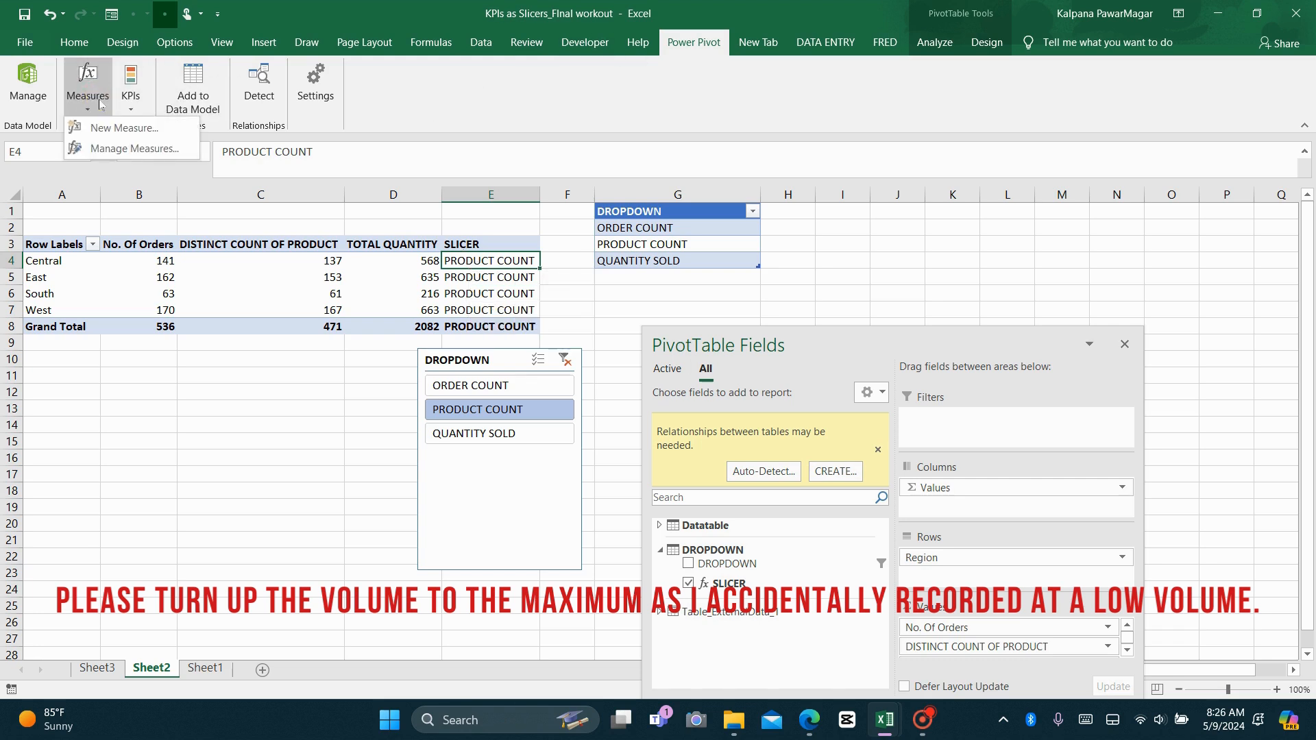
click(106, 126)
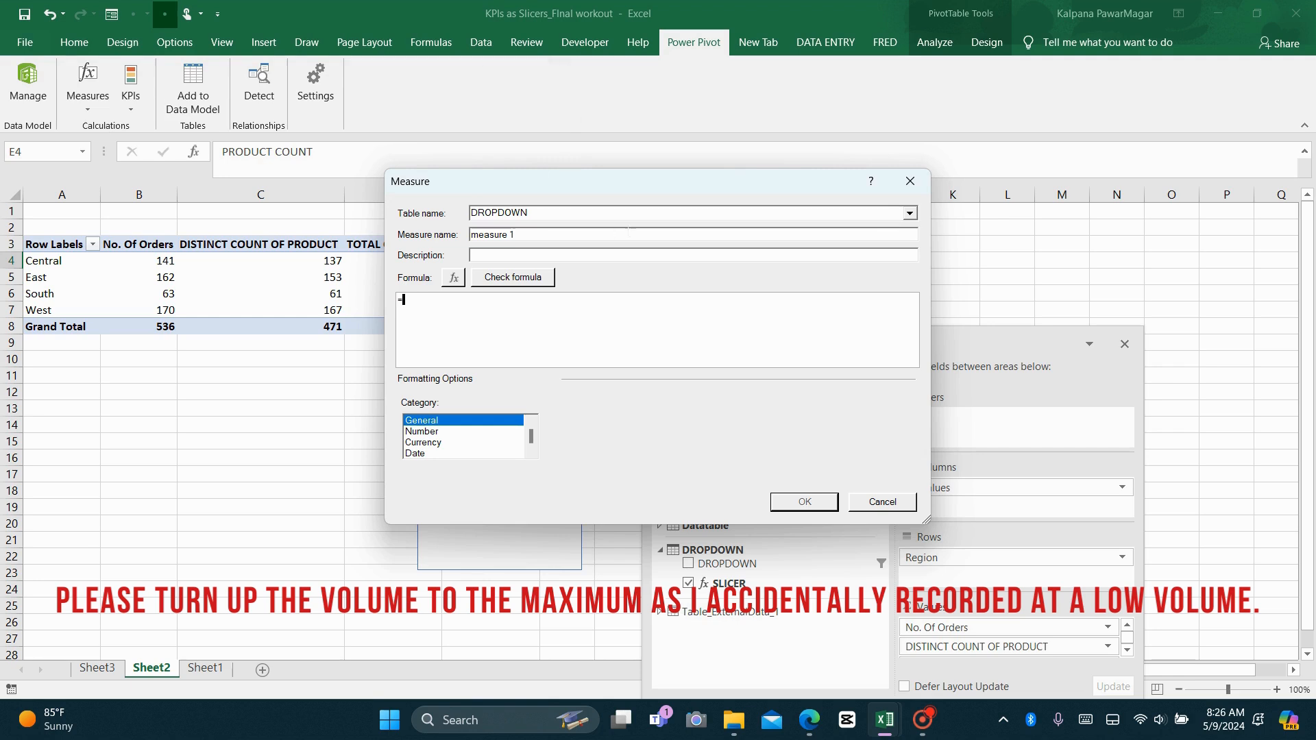
click(909, 213)
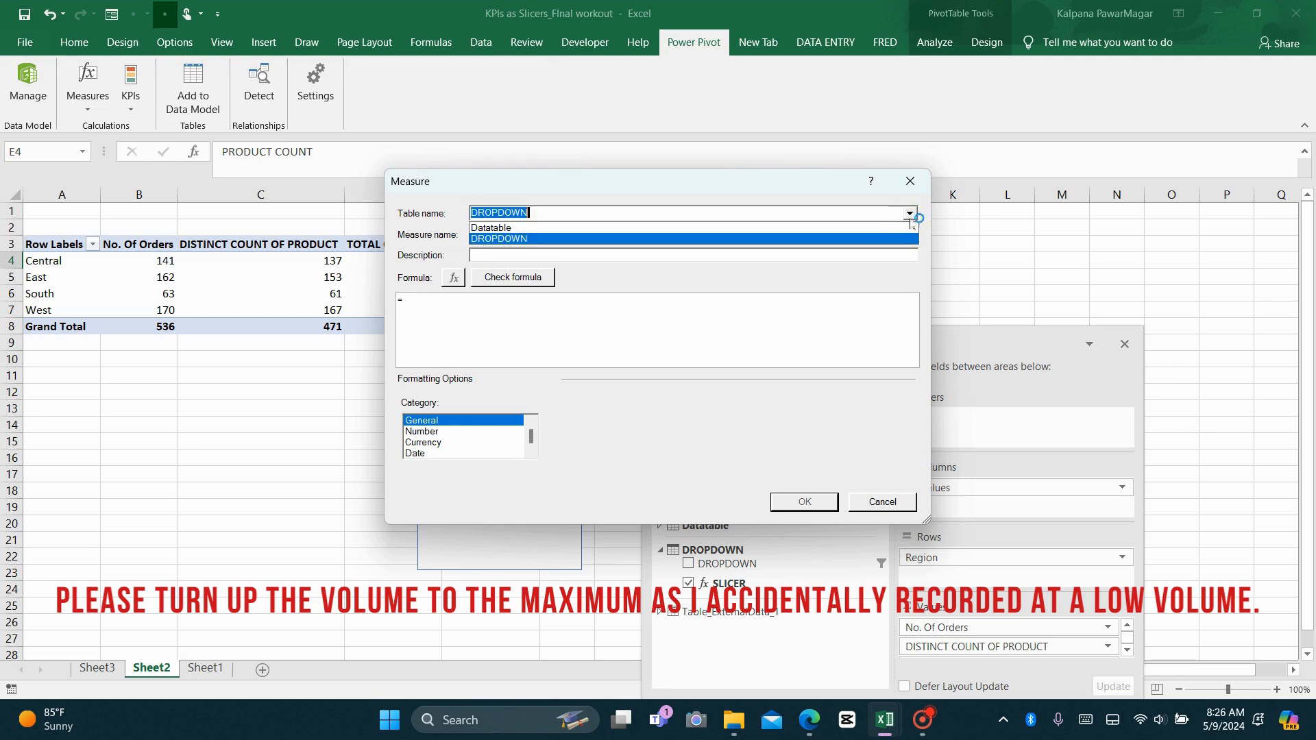
click(869, 230)
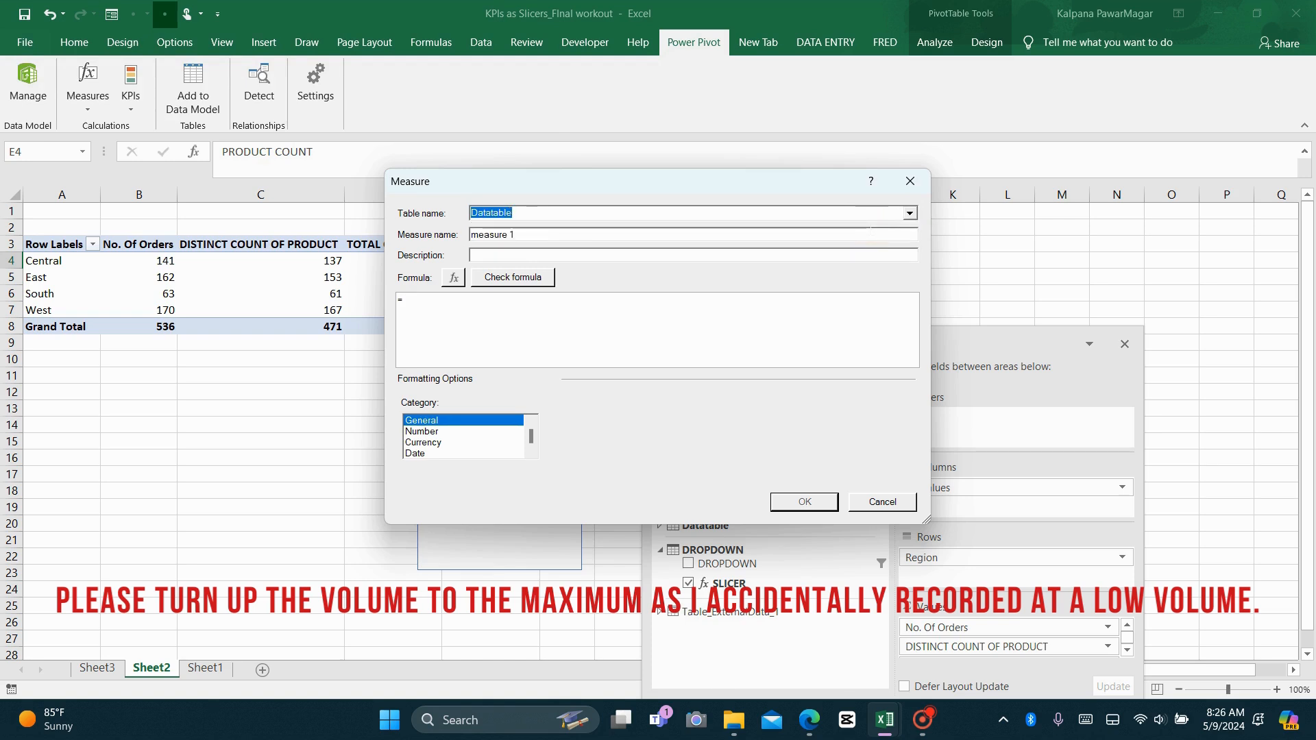
key(Tab)
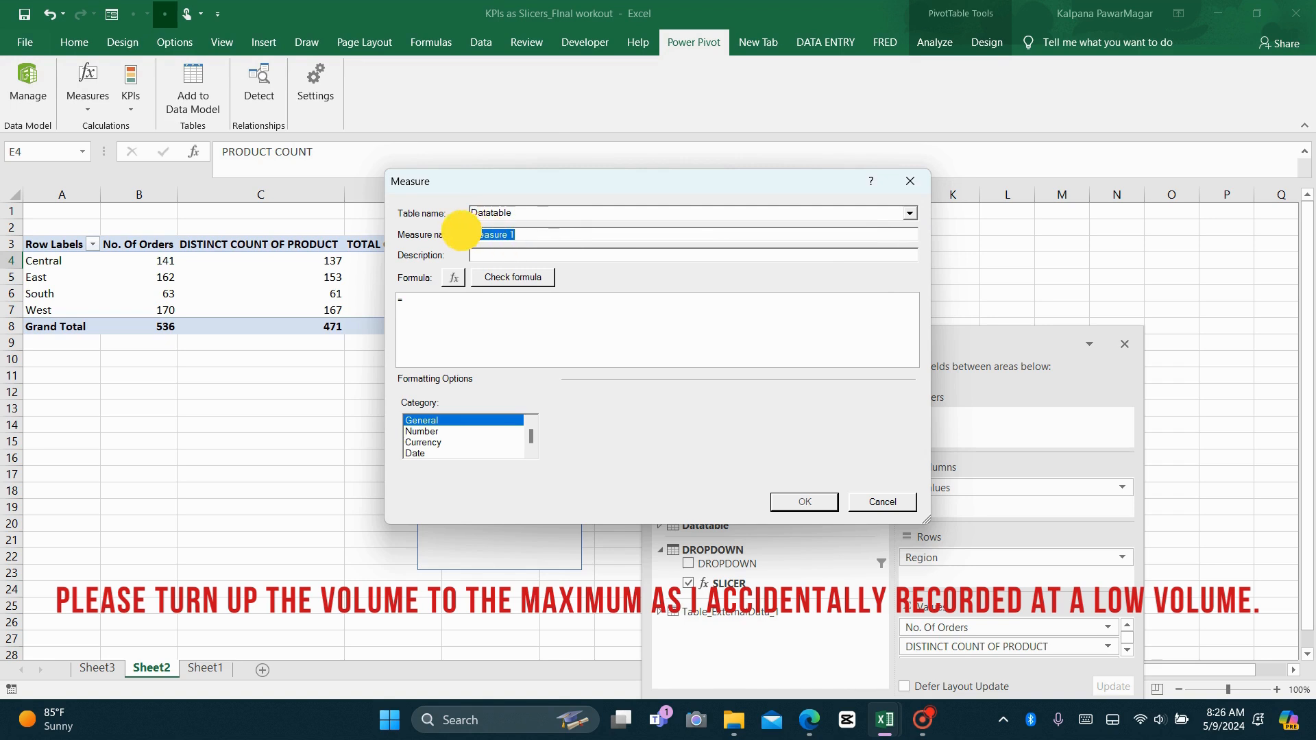
text(KPI)
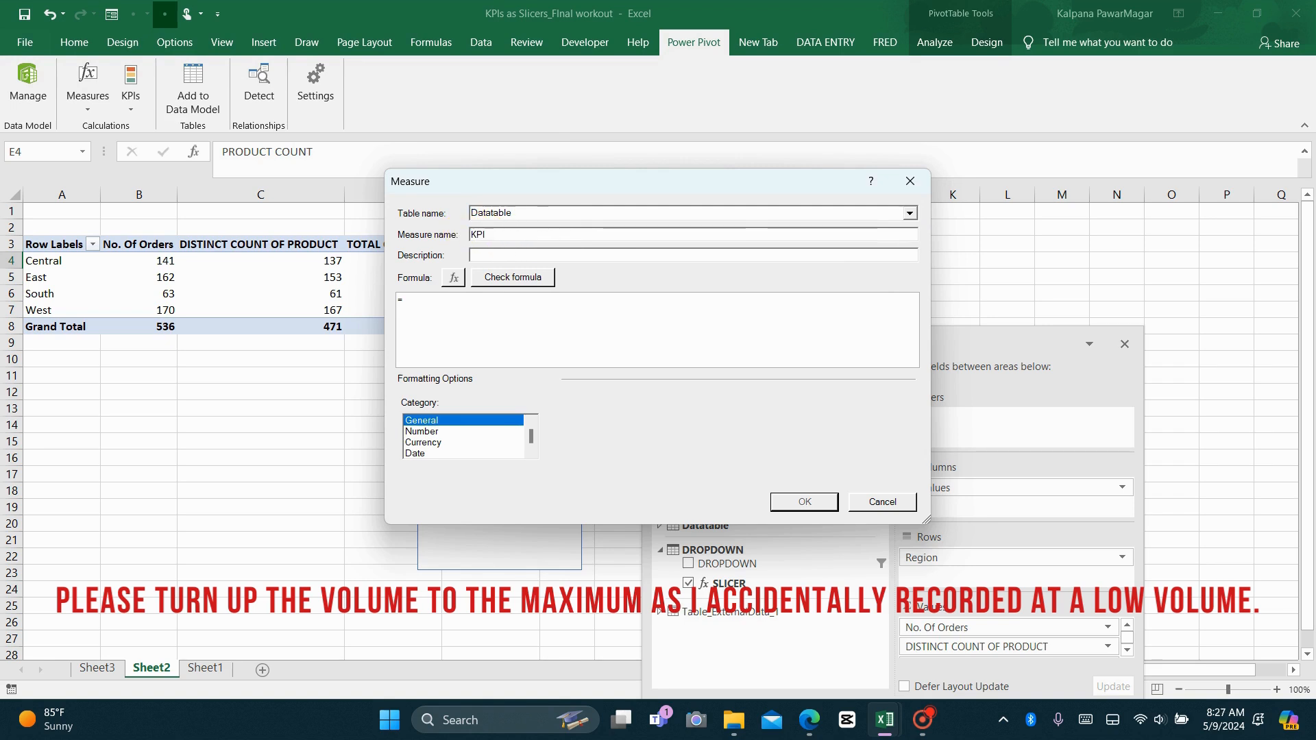
- Begin the KPI measure's formula with a SWITCH function that evaluates the [SLICER] measure
click(478, 331)
text(SWIT)
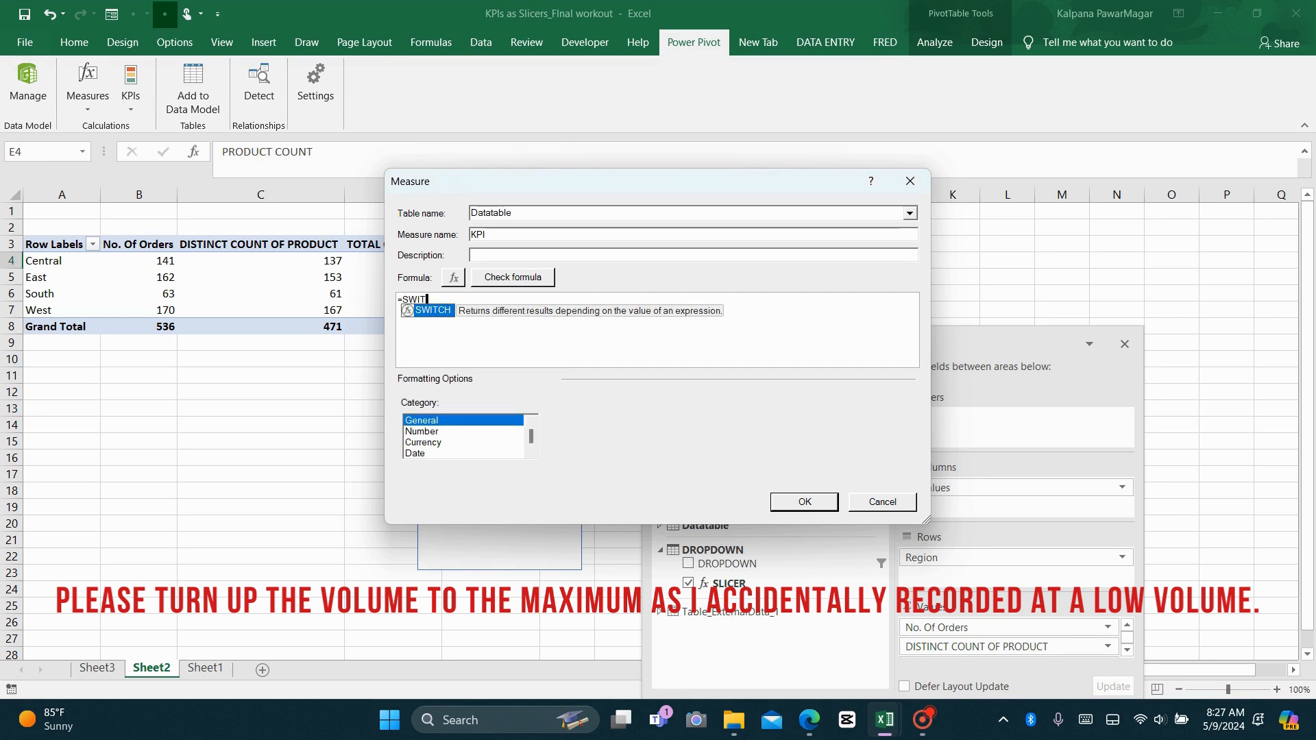
text(CH()
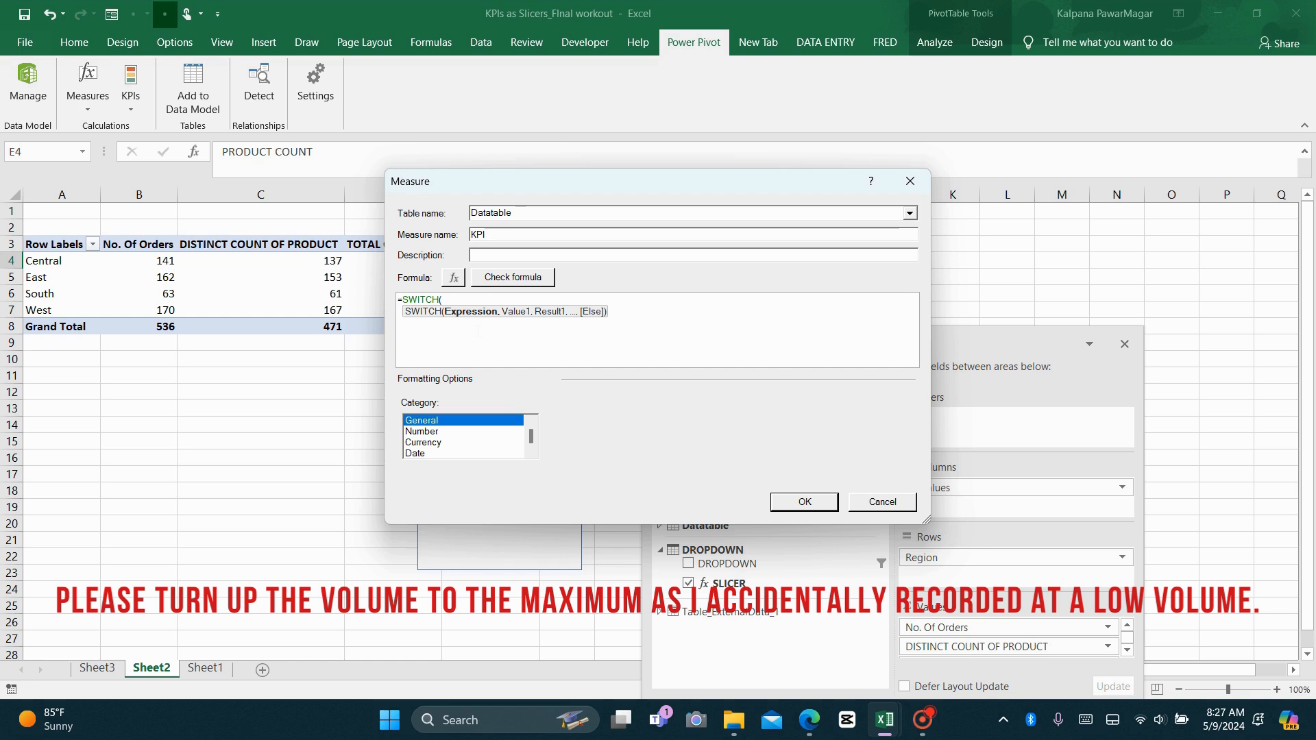
text(SLICER)
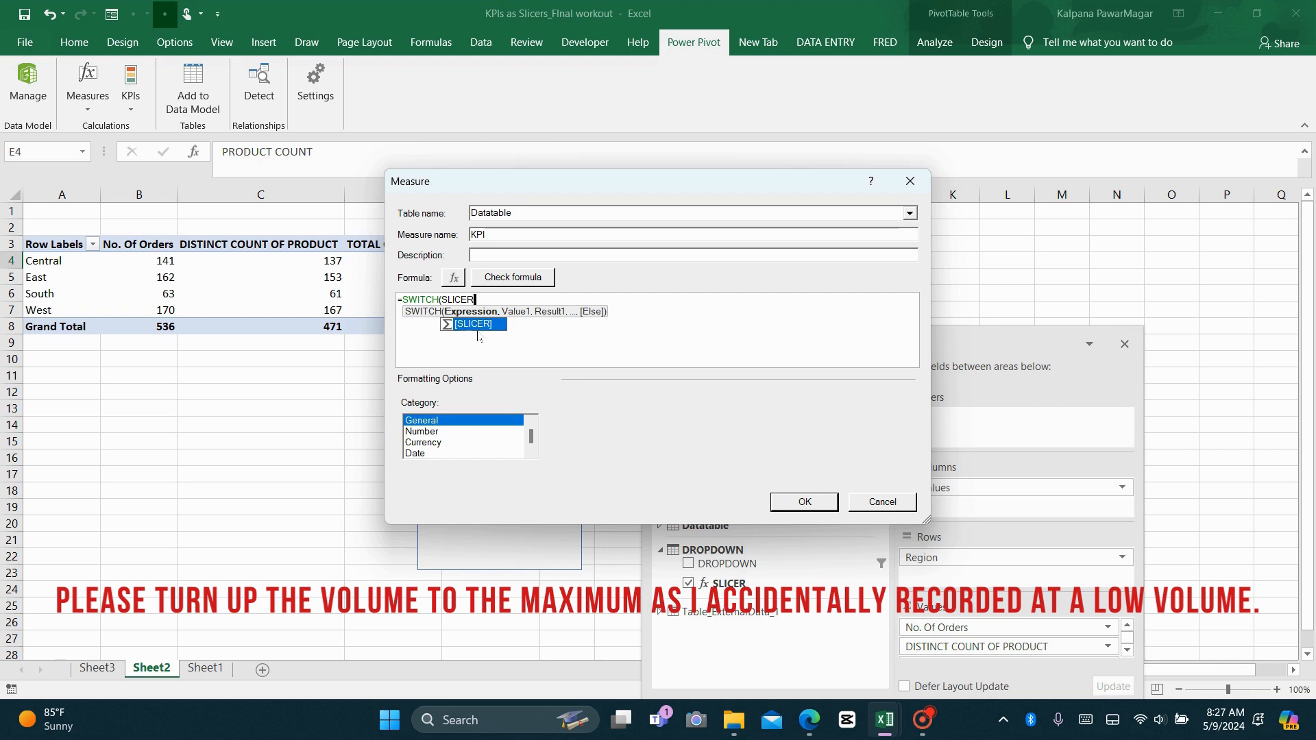
double_click(473, 324)
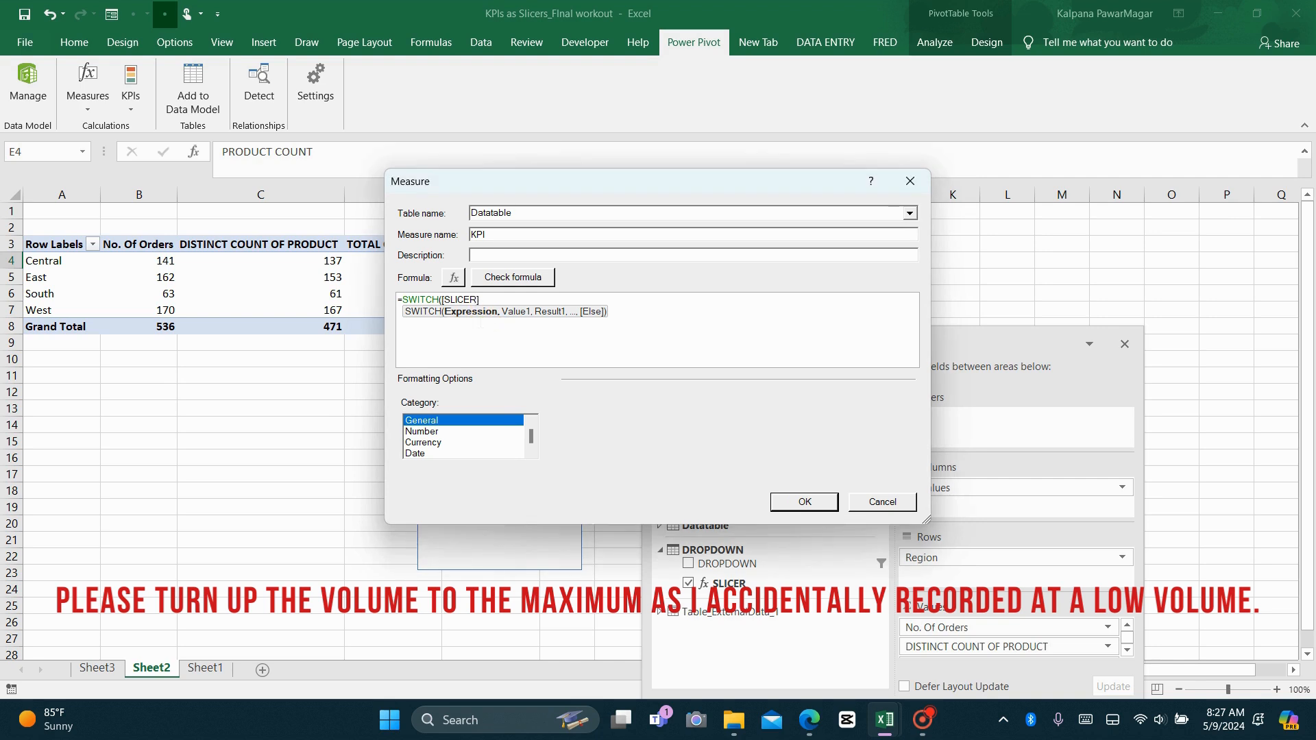
text(,)
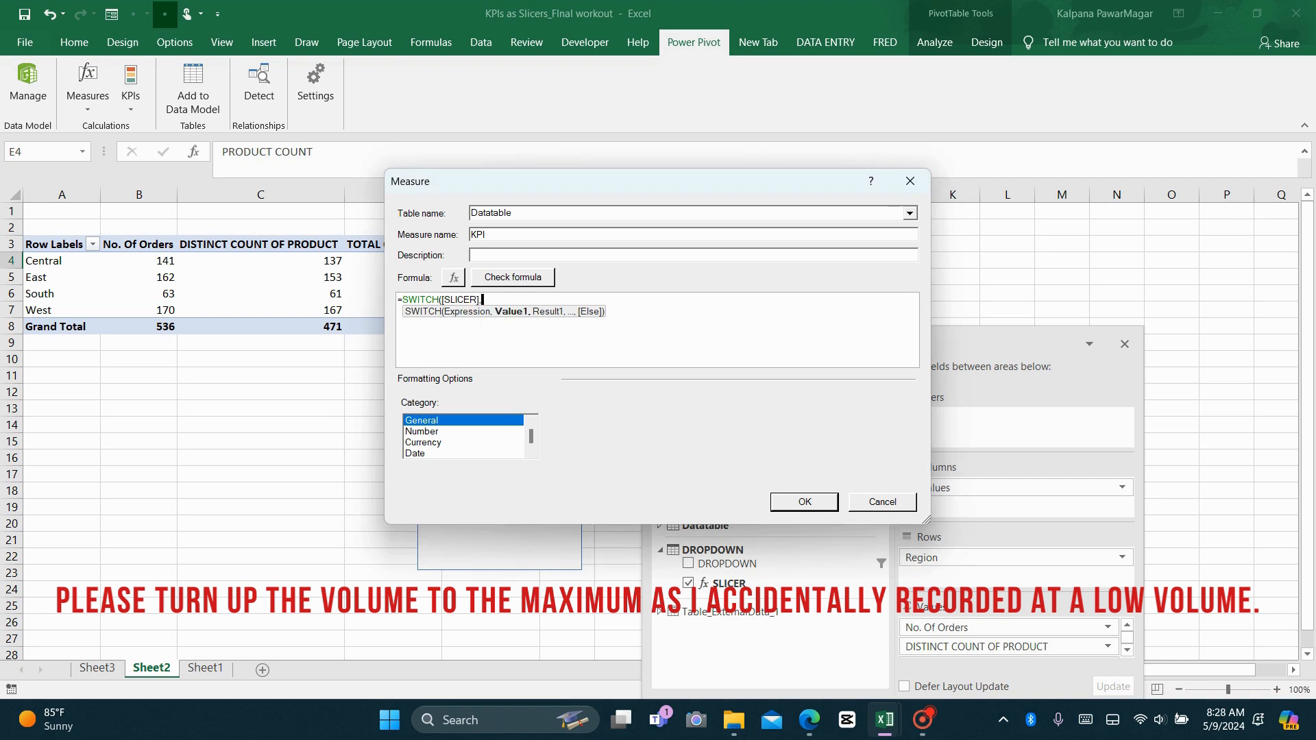
- Add the "ORDER COUNT" case to the SWITCH formula, returning 'Datatable'[No. Of Orders]
text("ORDER COUNT")
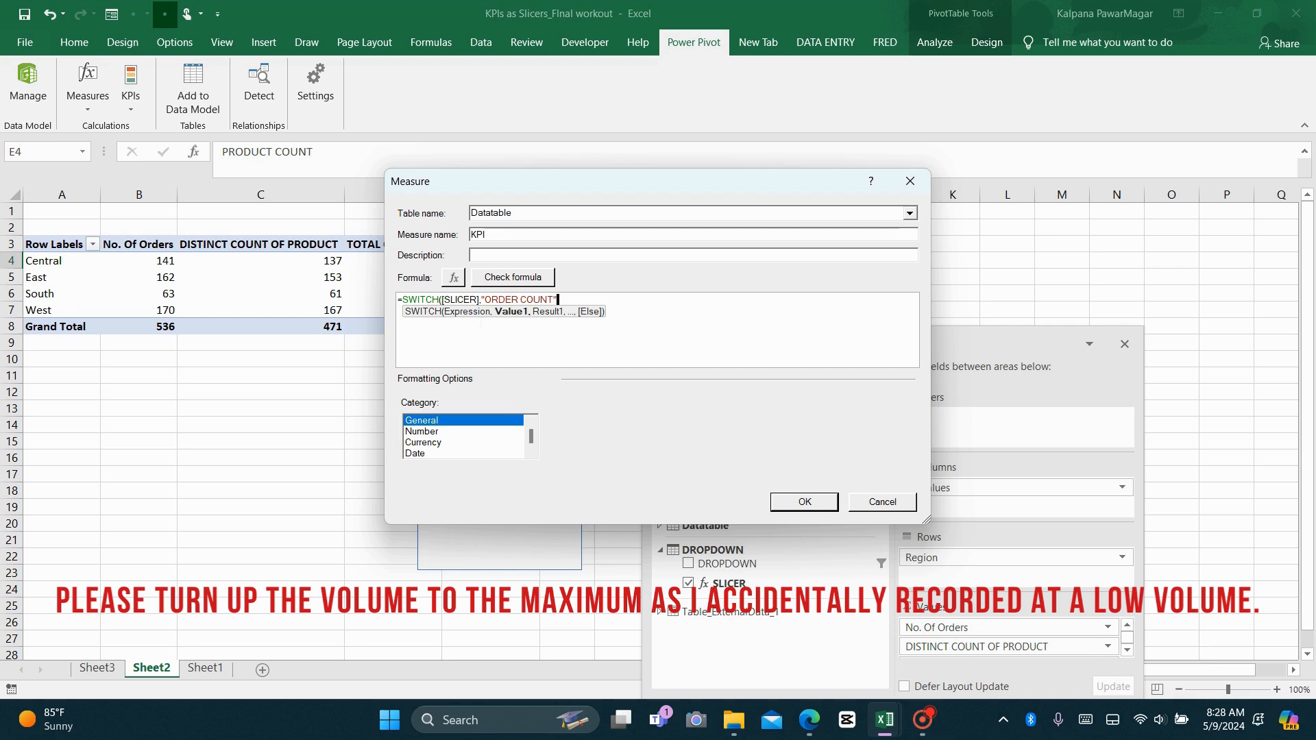
text(,DATA)
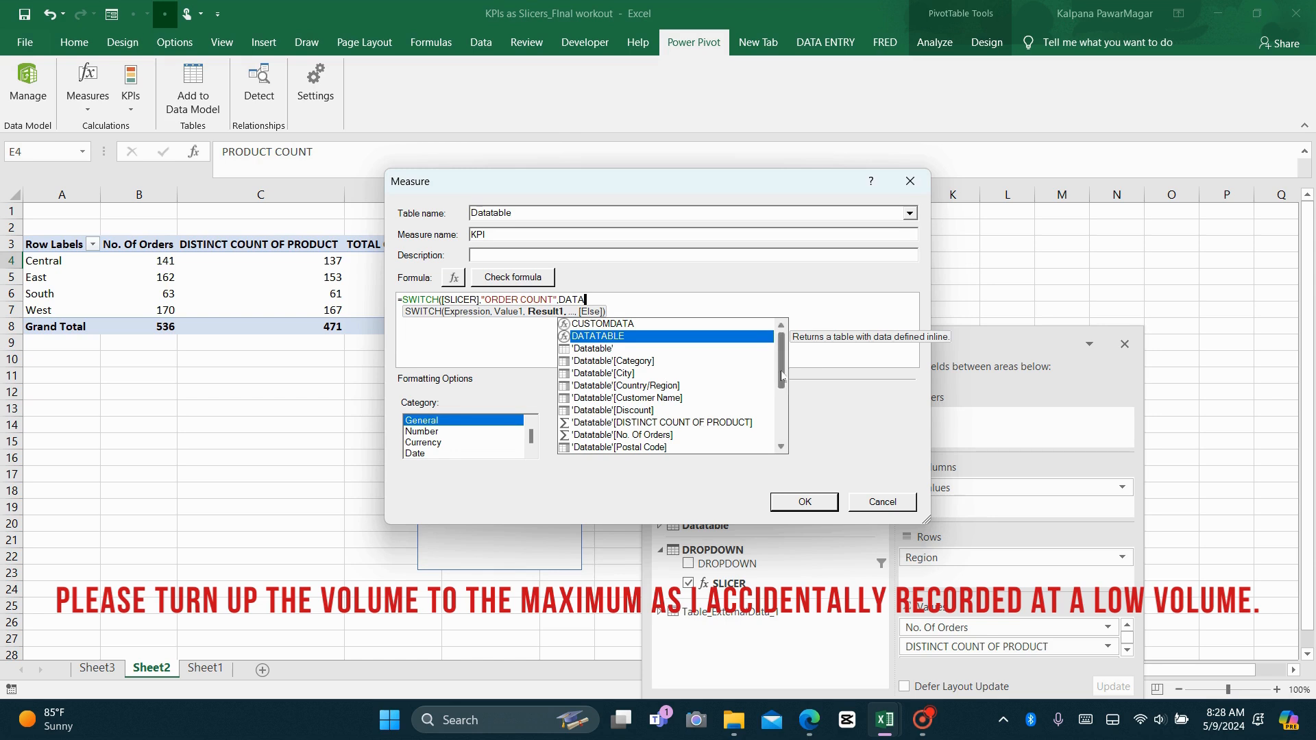
mouse_move(780, 373)
mouse_down()
mouse_move(780, 431)
mouse_move(780, 363)
mouse_up()
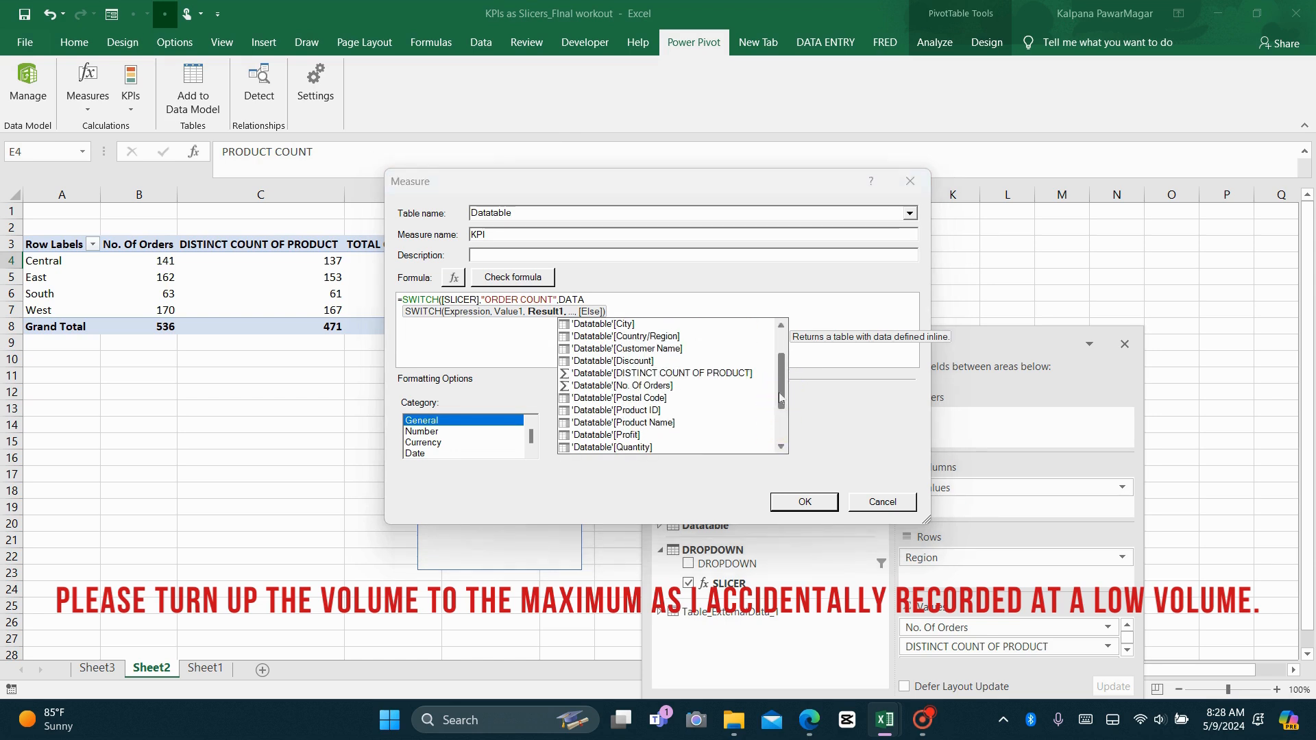
double_click(651, 388)
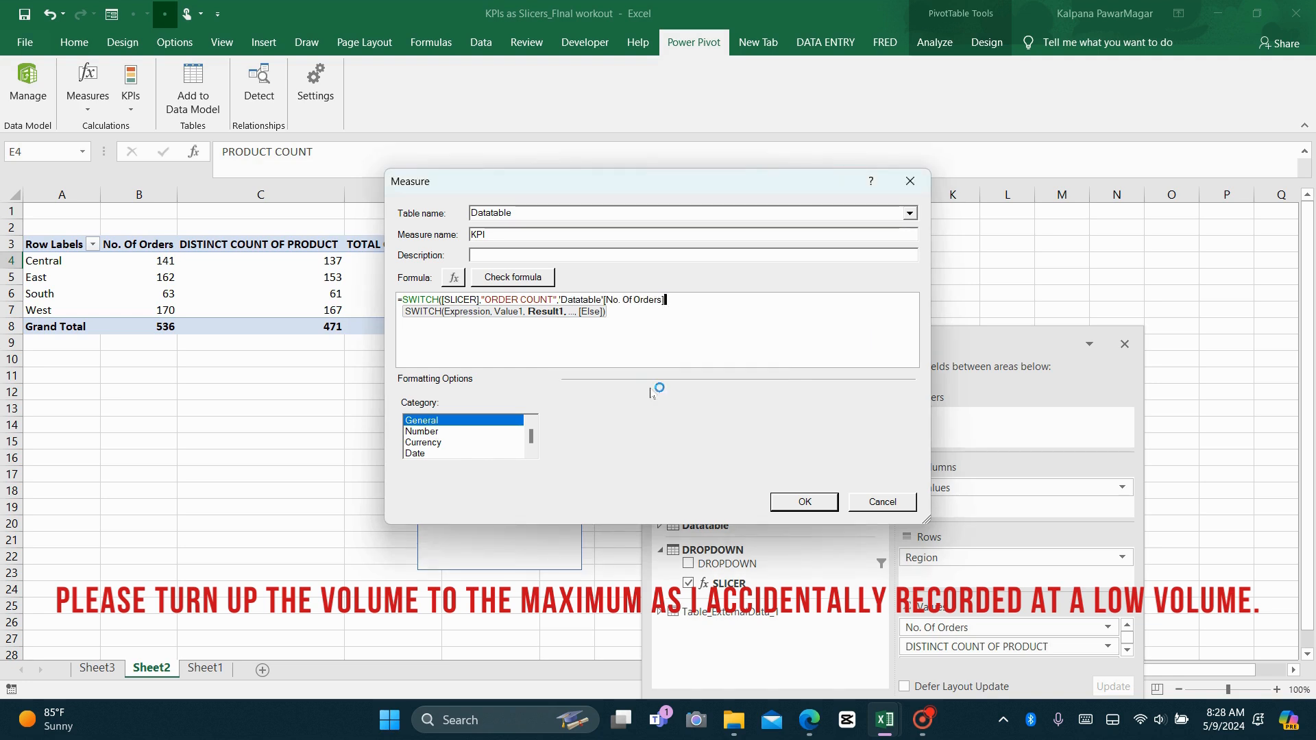
- Add the "PRODUCT COUNT" case to the SWITCH formula, returning 'Datatable'[DISTINCT COUNT OF PRODUCT]
text(,")
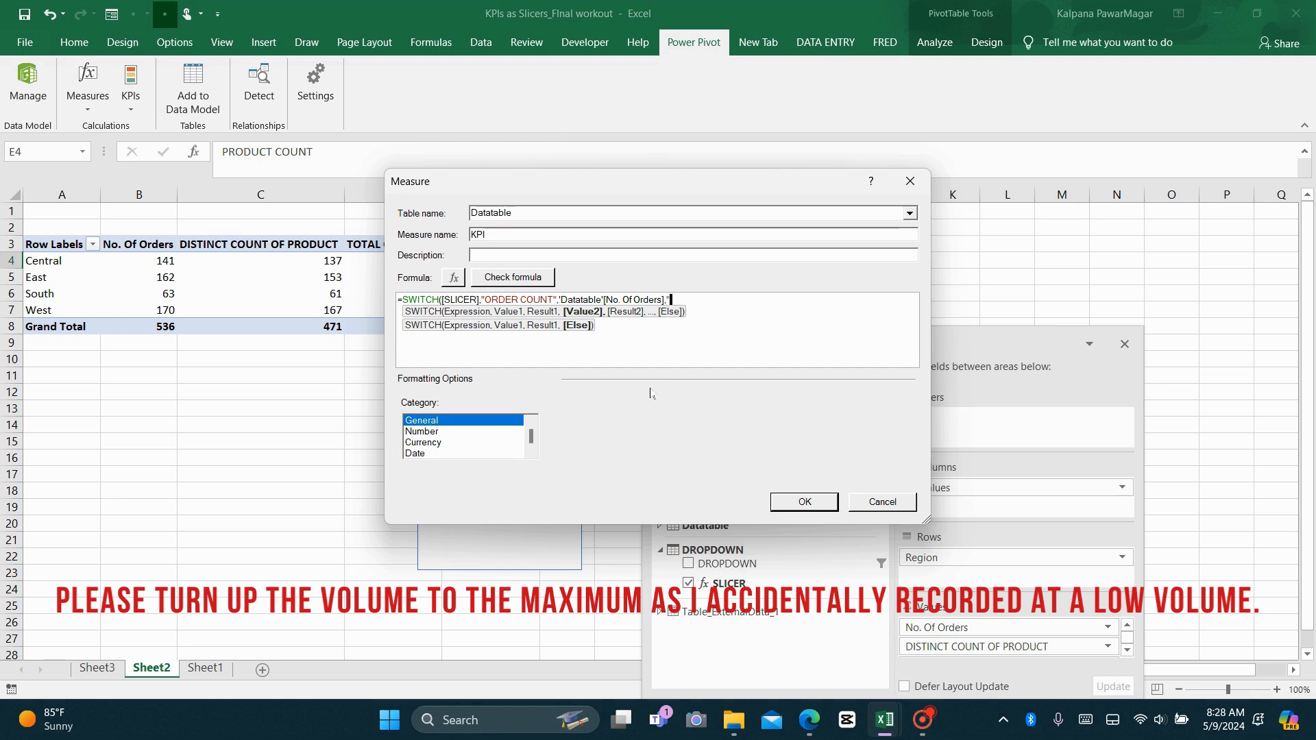
text(PRODUCT COUNT",DATA)
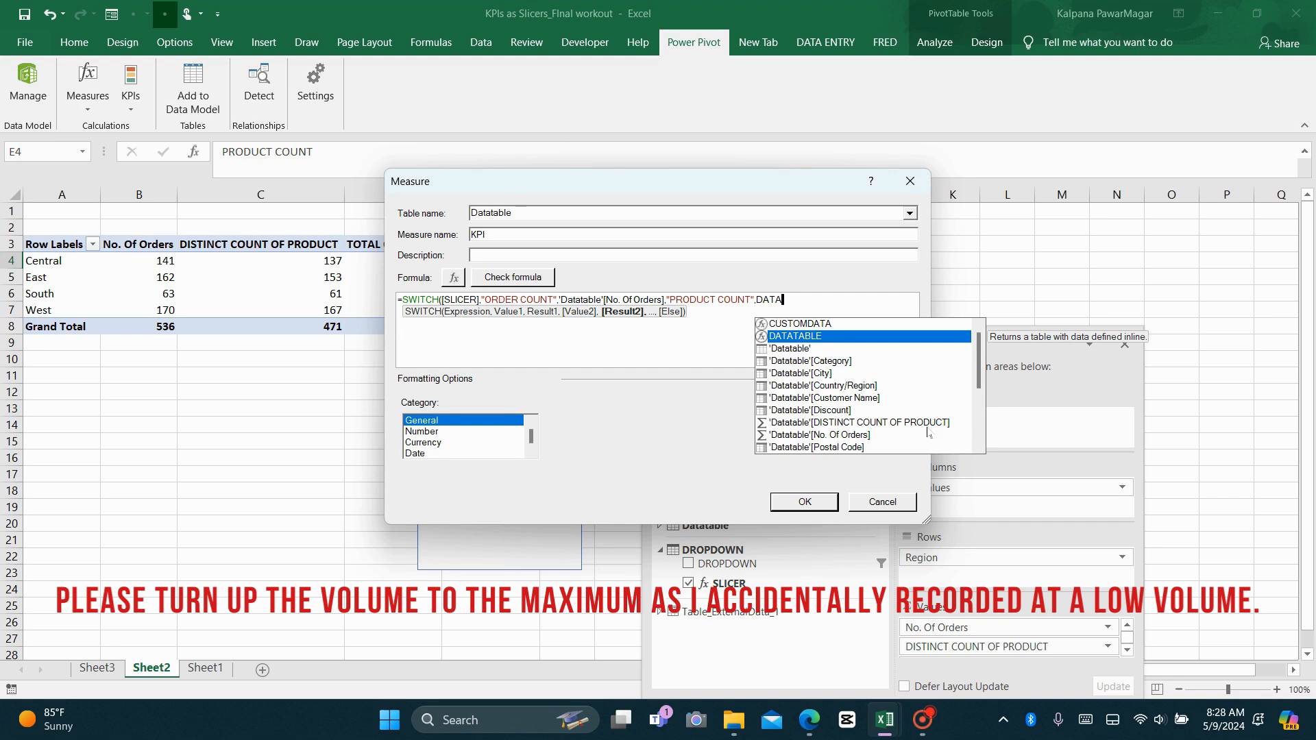
click(925, 424)
double_click(925, 425)
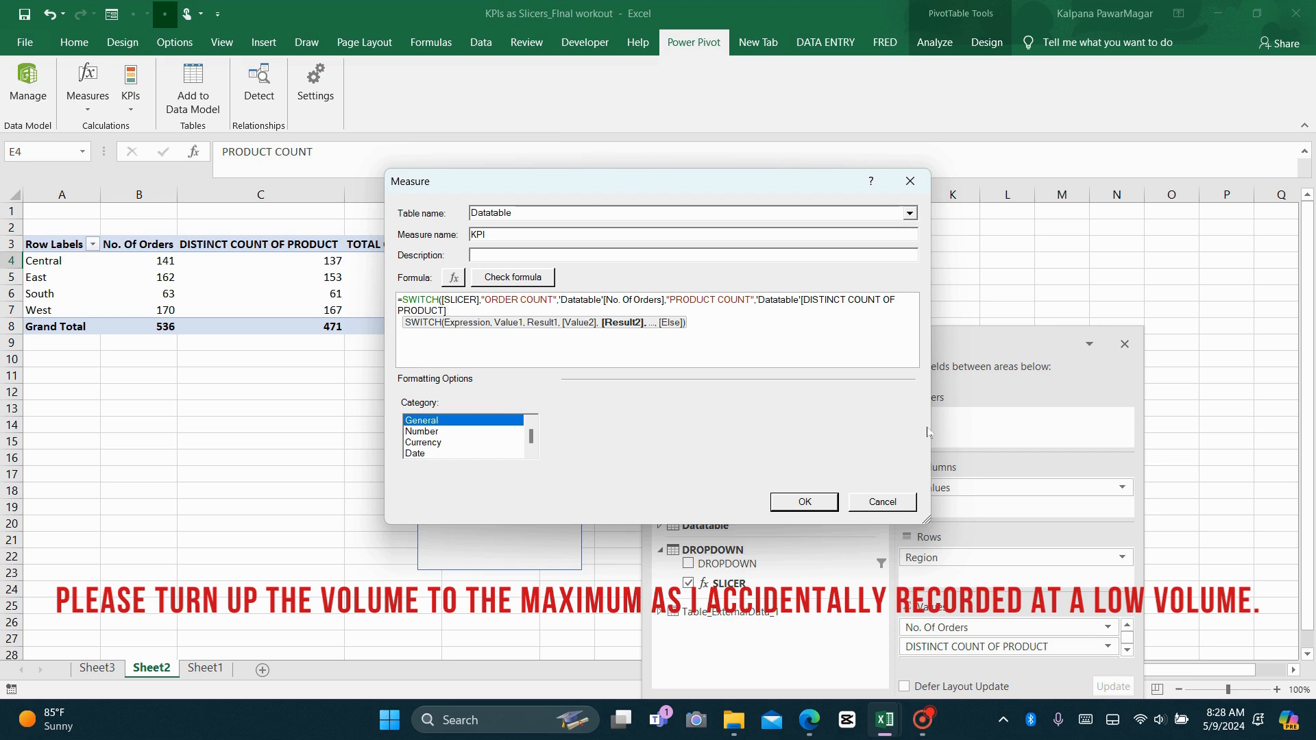
- Add the "QUANTITY SOLD" case returning 'Datatable'[TOTAL QUANTITY], and close the SWITCH formula
text(,)
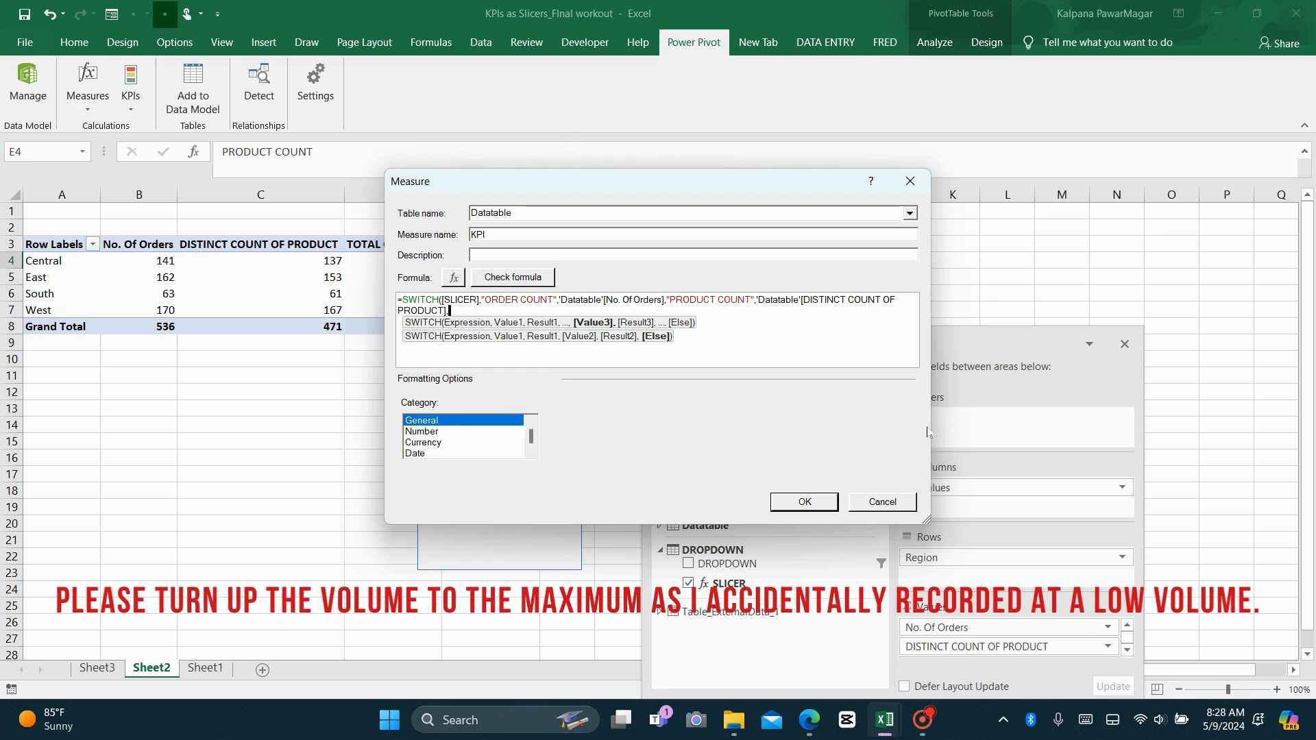
text("QUANT)
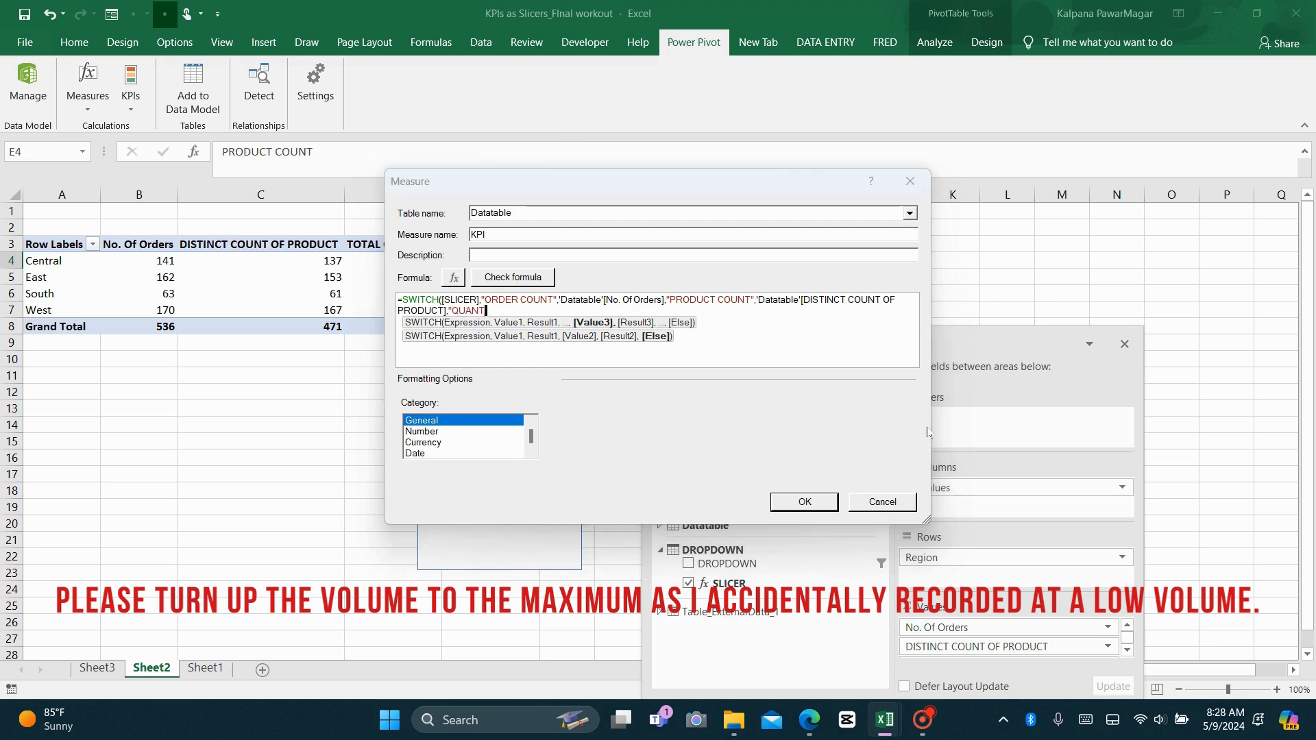
text(ITY SOLD)
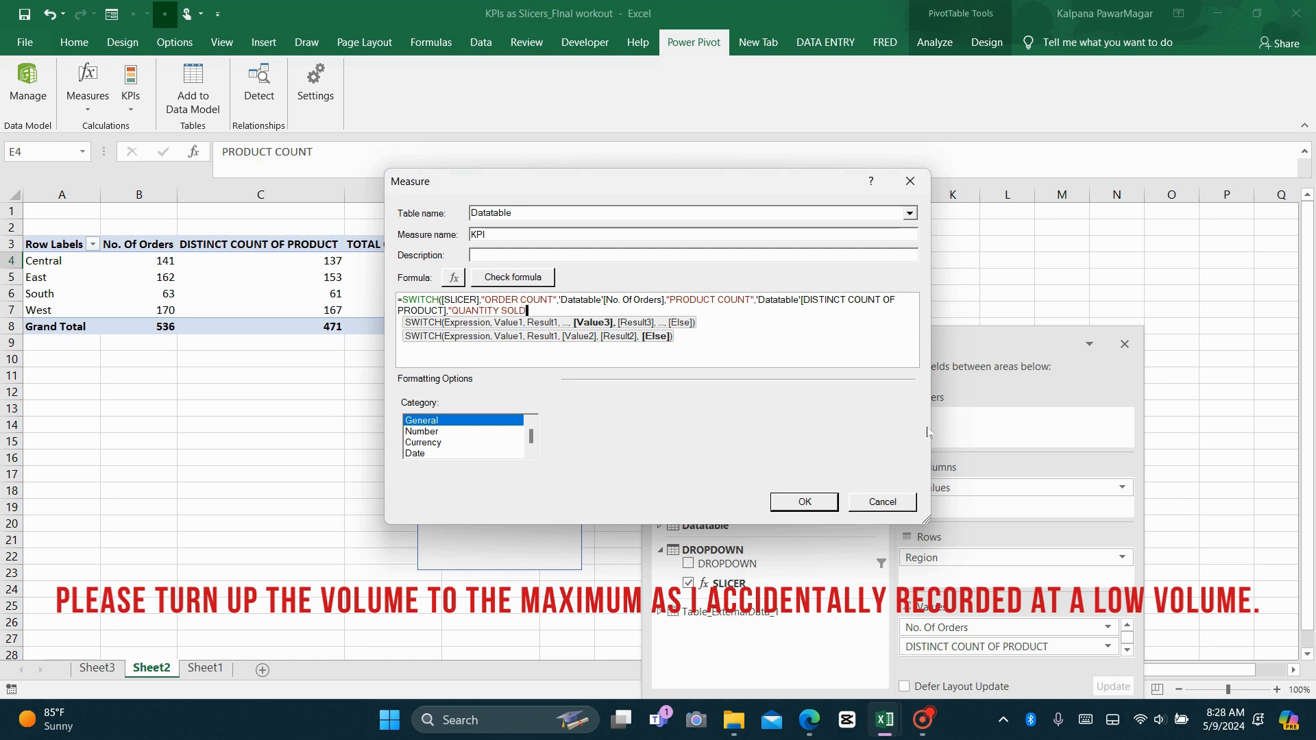
text(",)
text(DATA)
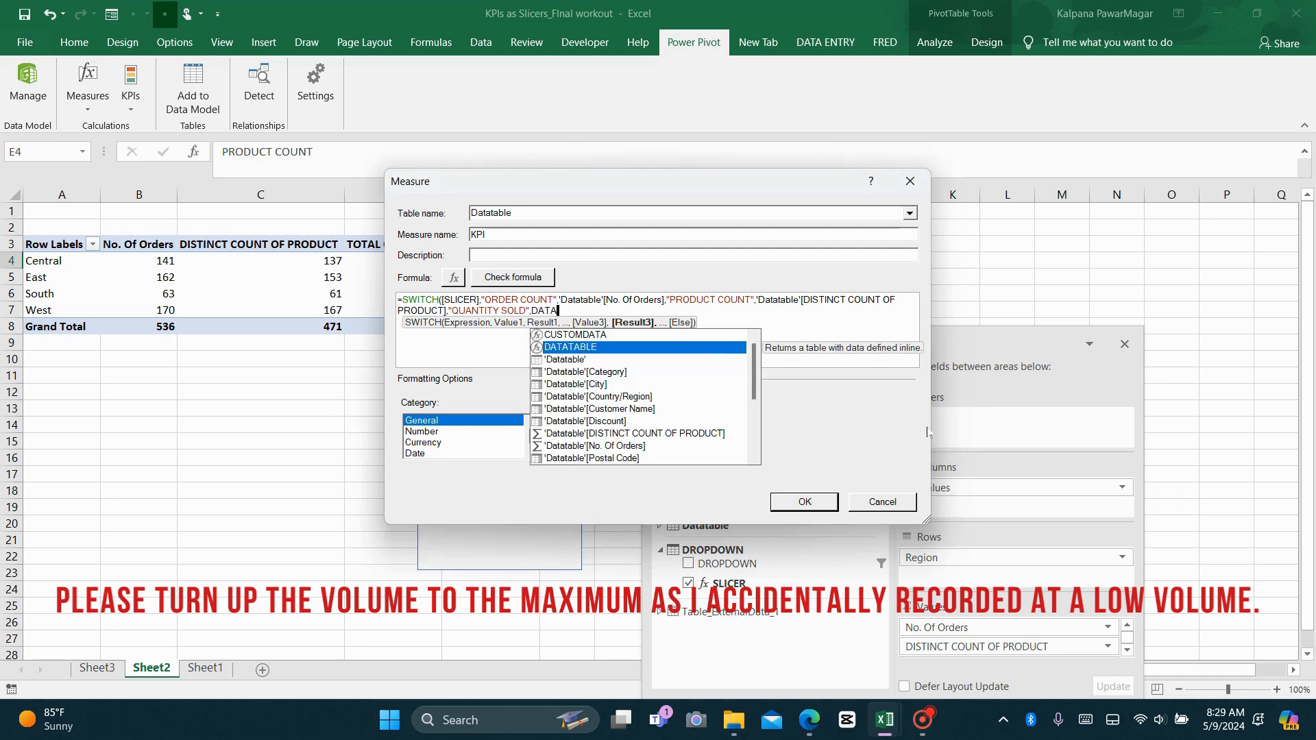
text(T)
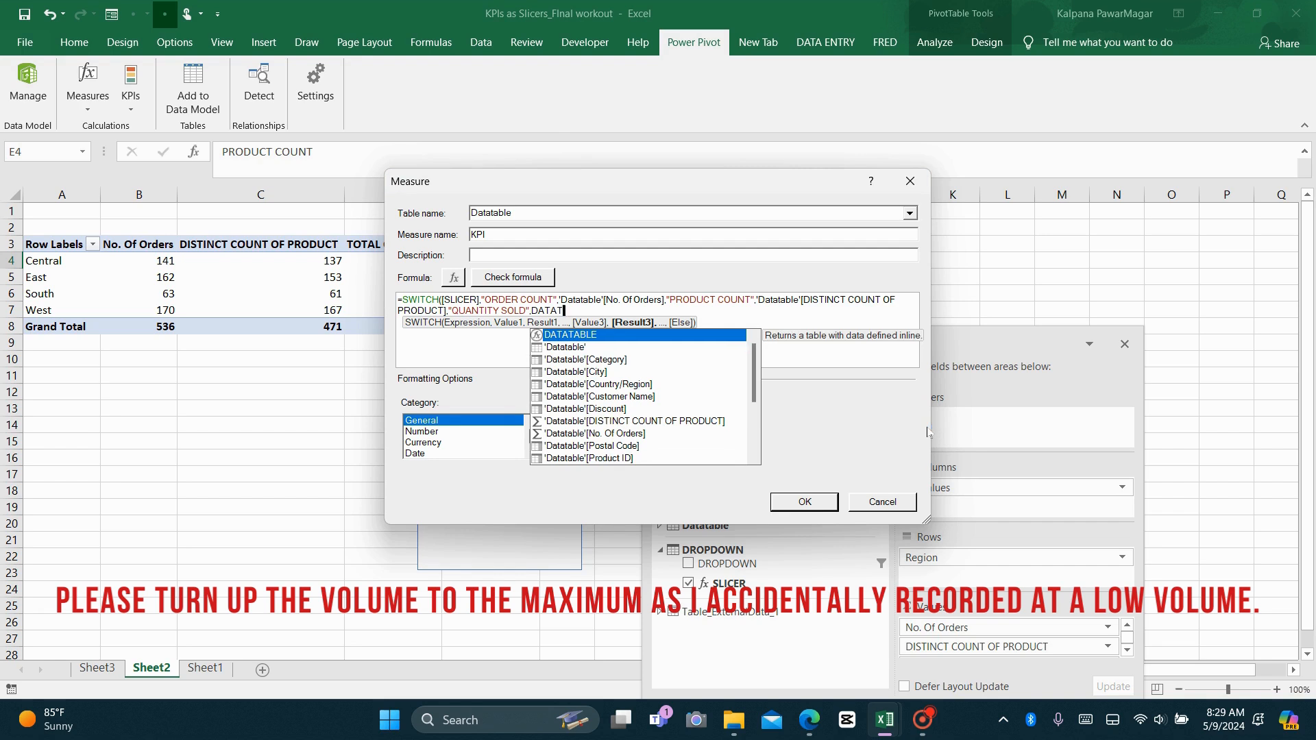
text(ABLE)
drag(756, 382, 752, 431)
double_click(677, 458)
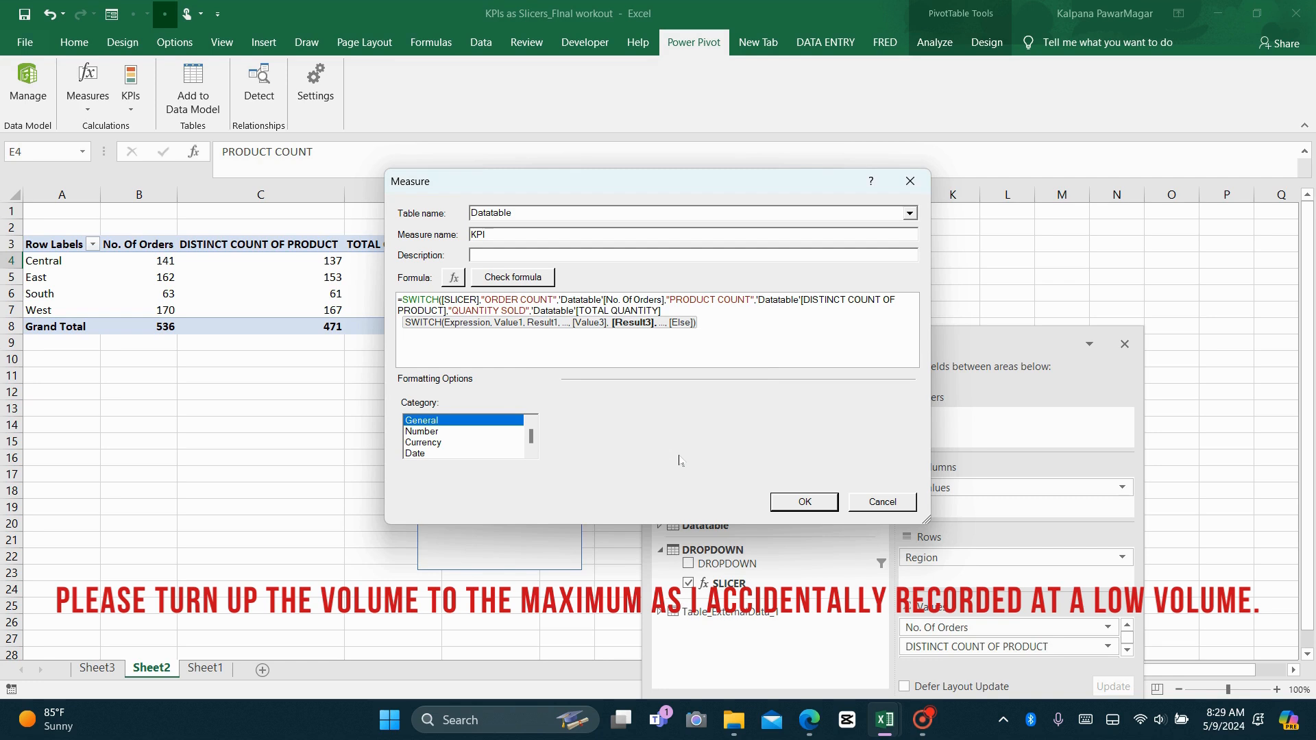
text())
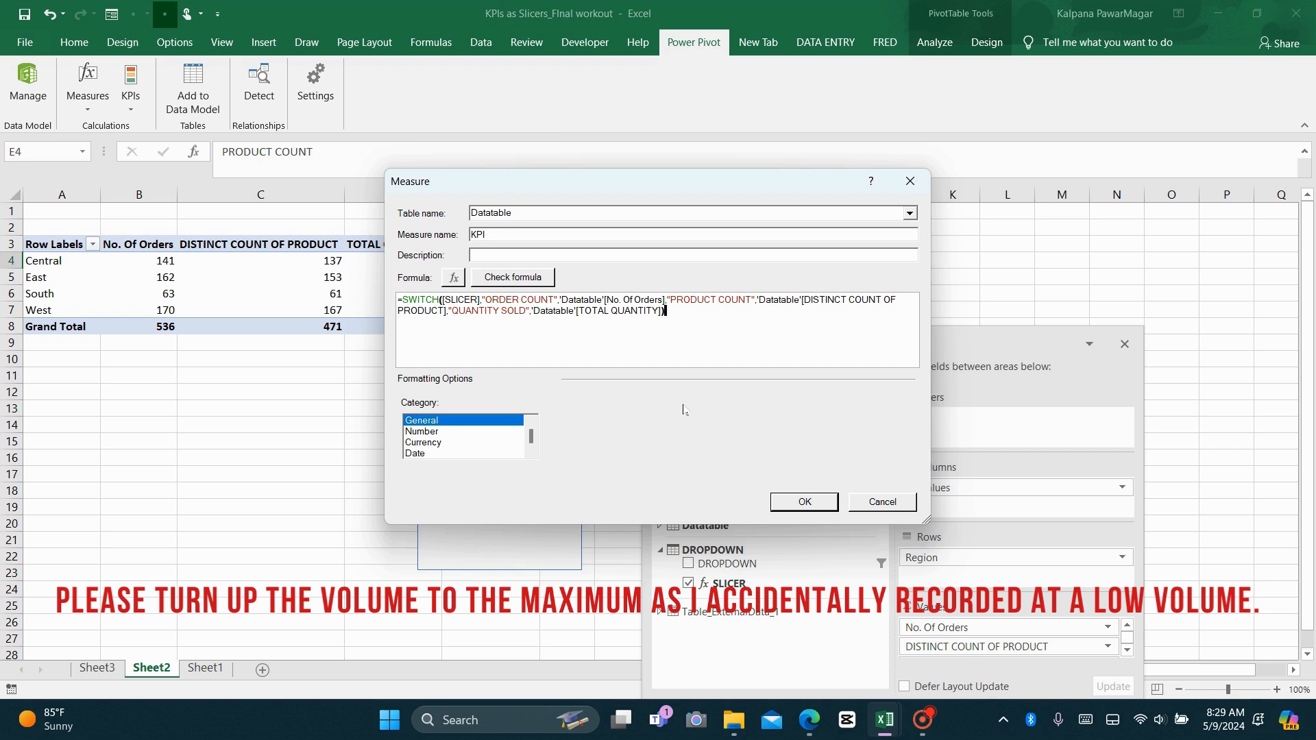
- Check the KPI formula for errors and create the measure, formatted as a whole number with the 1000 separator
click(503, 281)
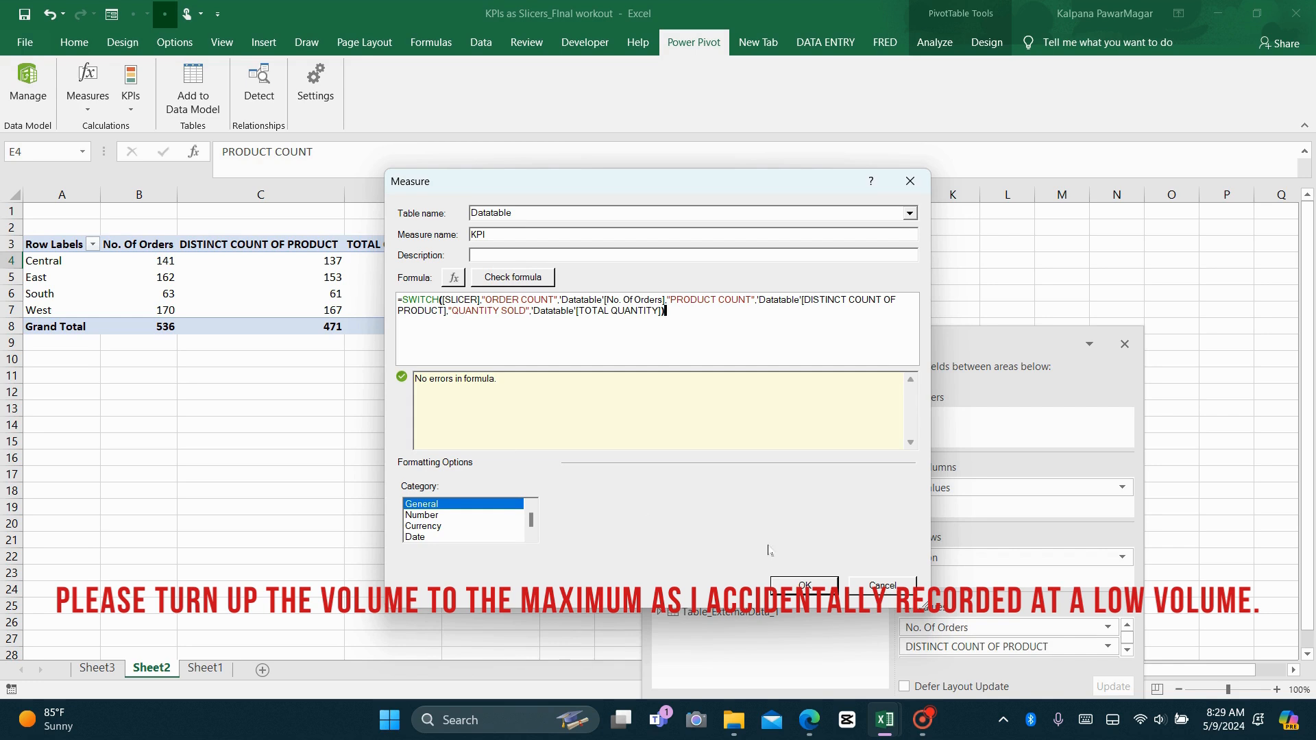
click(439, 515)
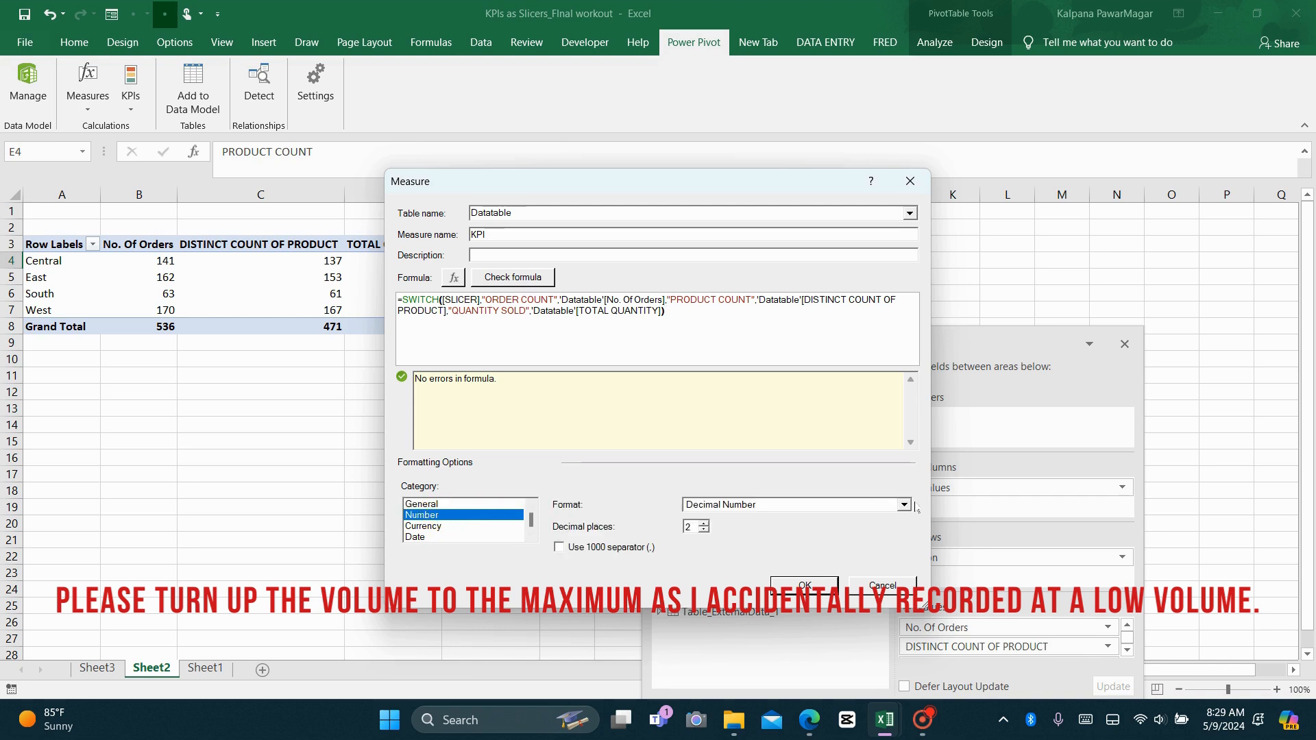
click(904, 505)
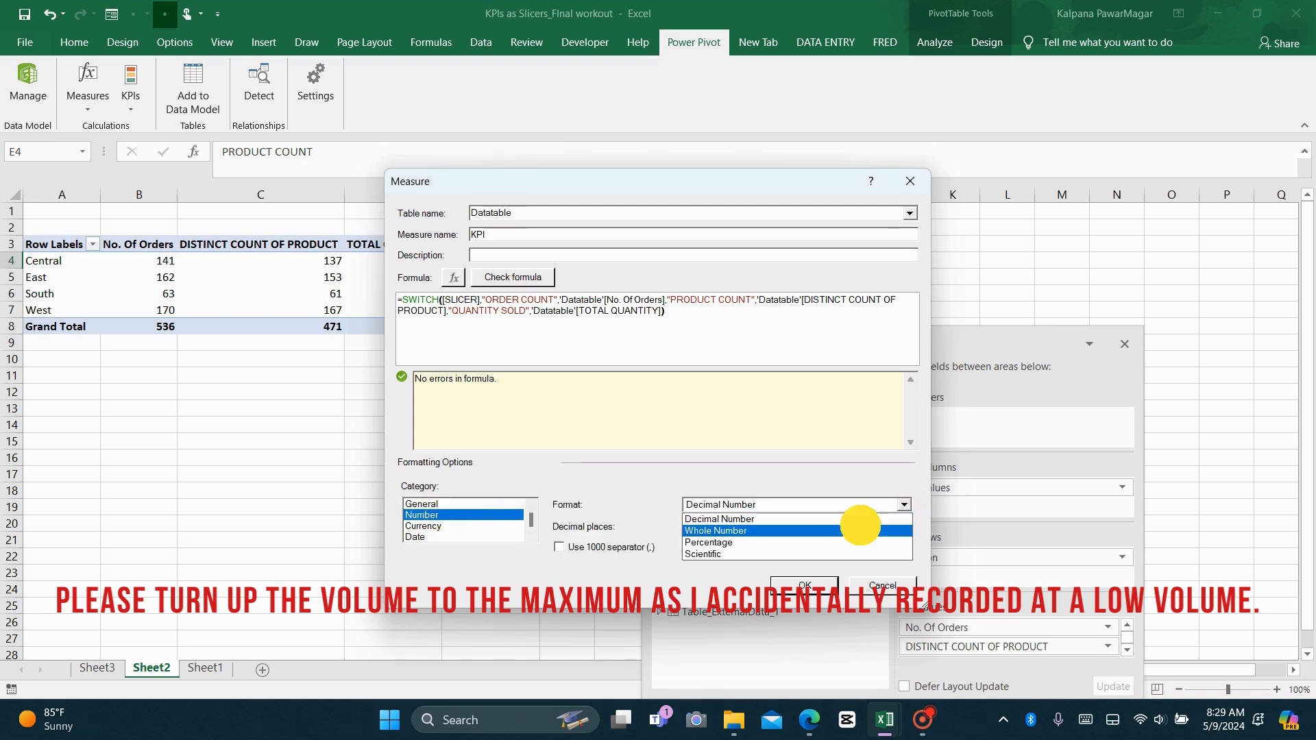
click(861, 529)
click(559, 536)
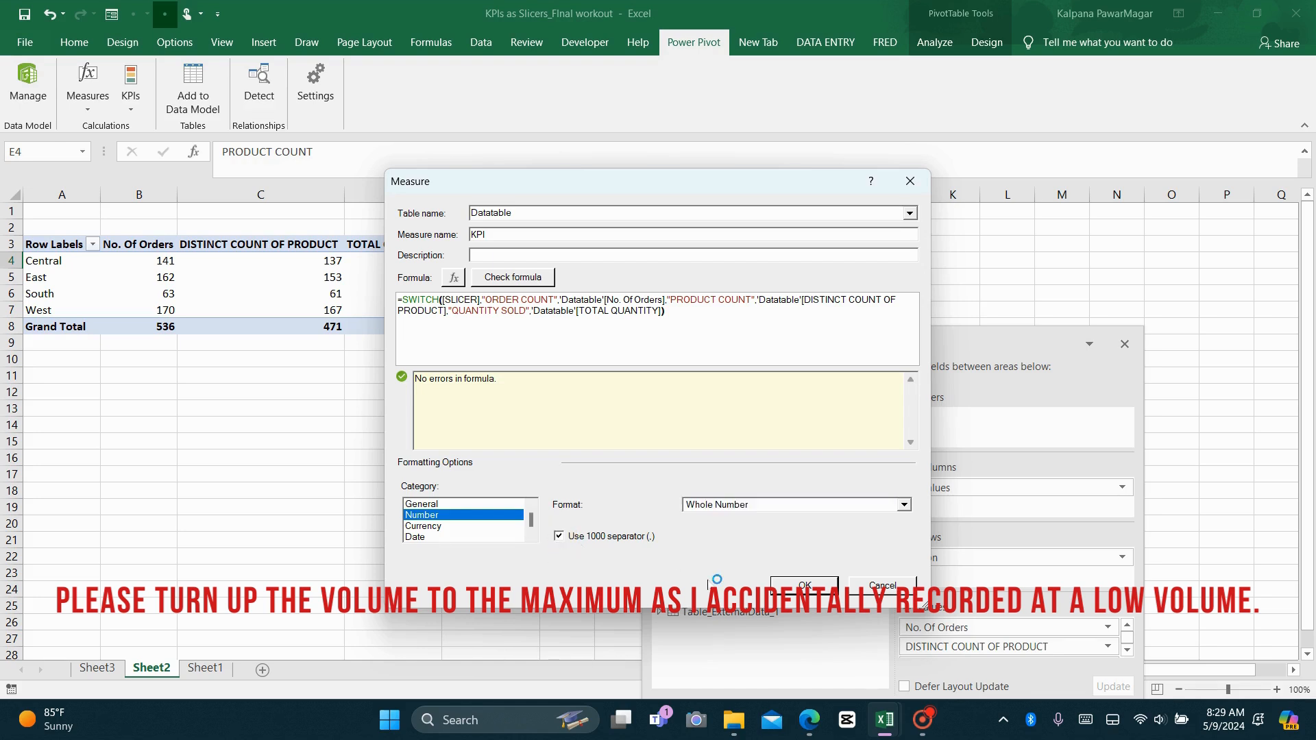
click(793, 589)
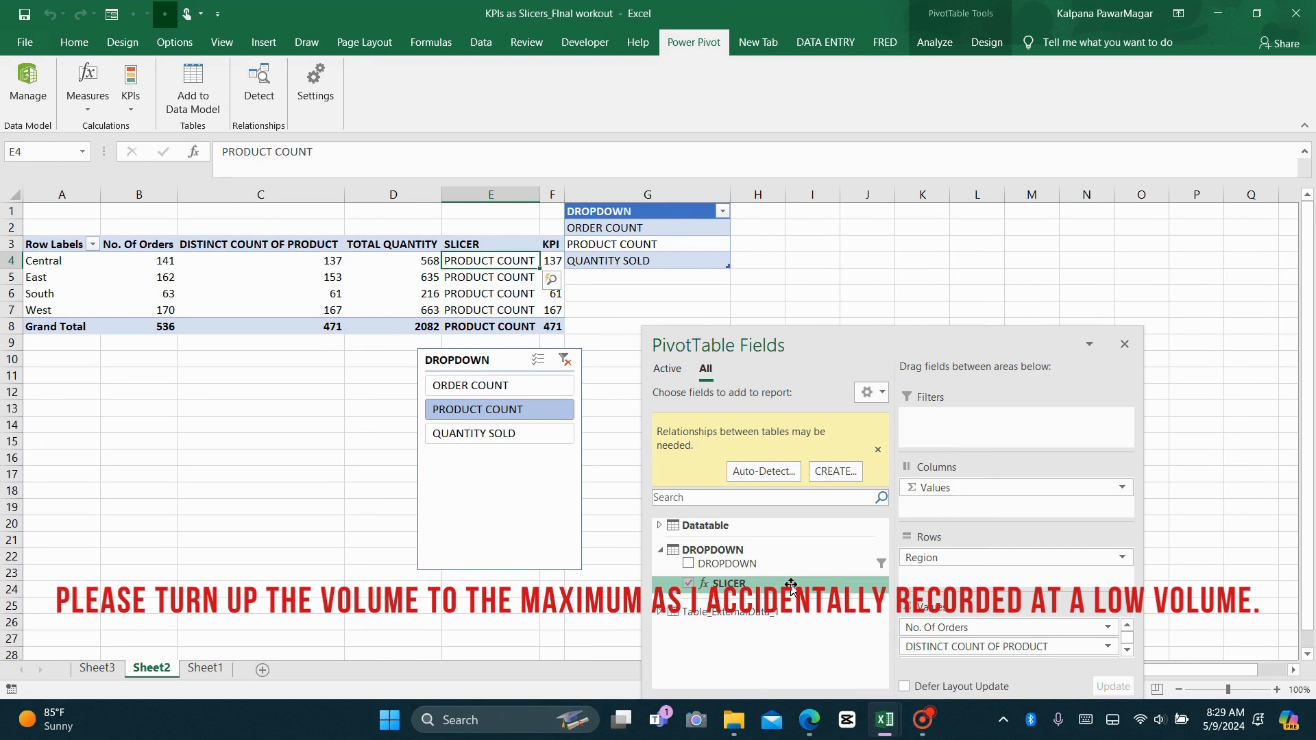
- Widen the KPI column to compare it with the distinct product counts, and switch the slicer to ORDER COUNT
drag(564, 194, 600, 198)
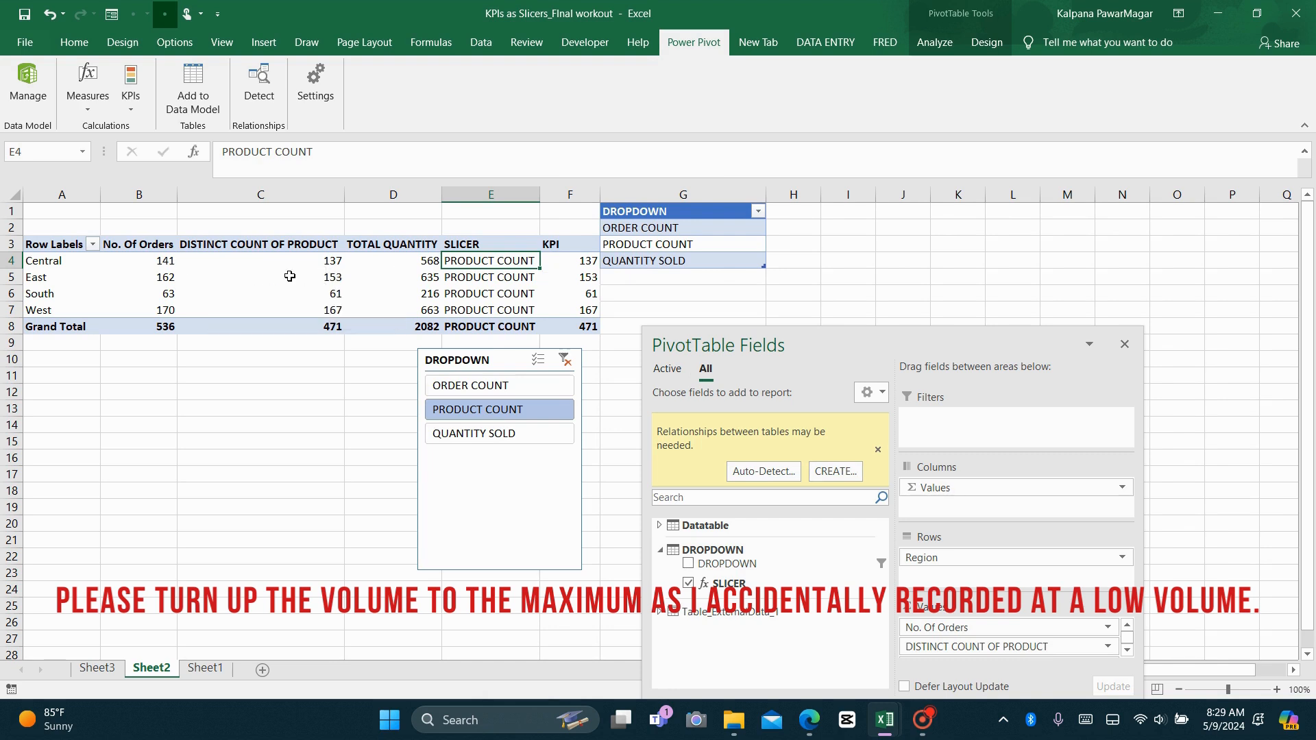
drag(284, 259, 295, 308)
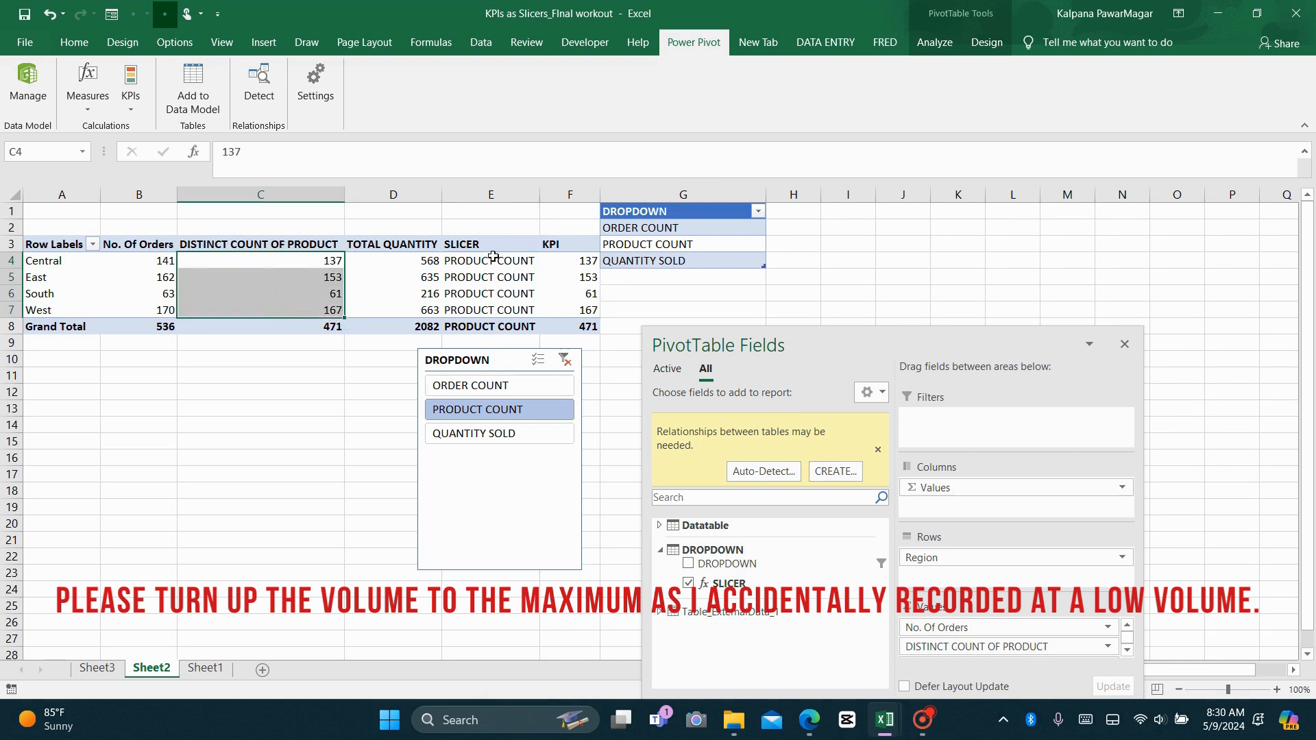
click(568, 264)
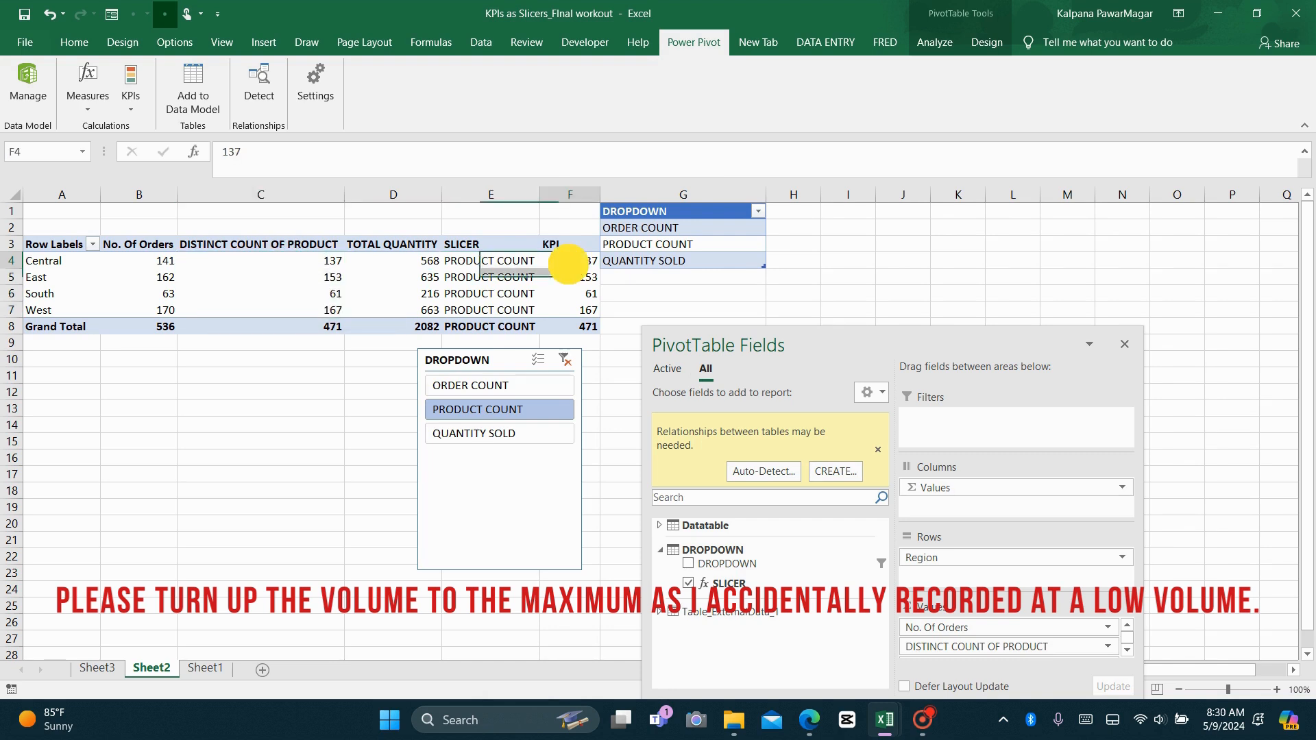
click(487, 387)
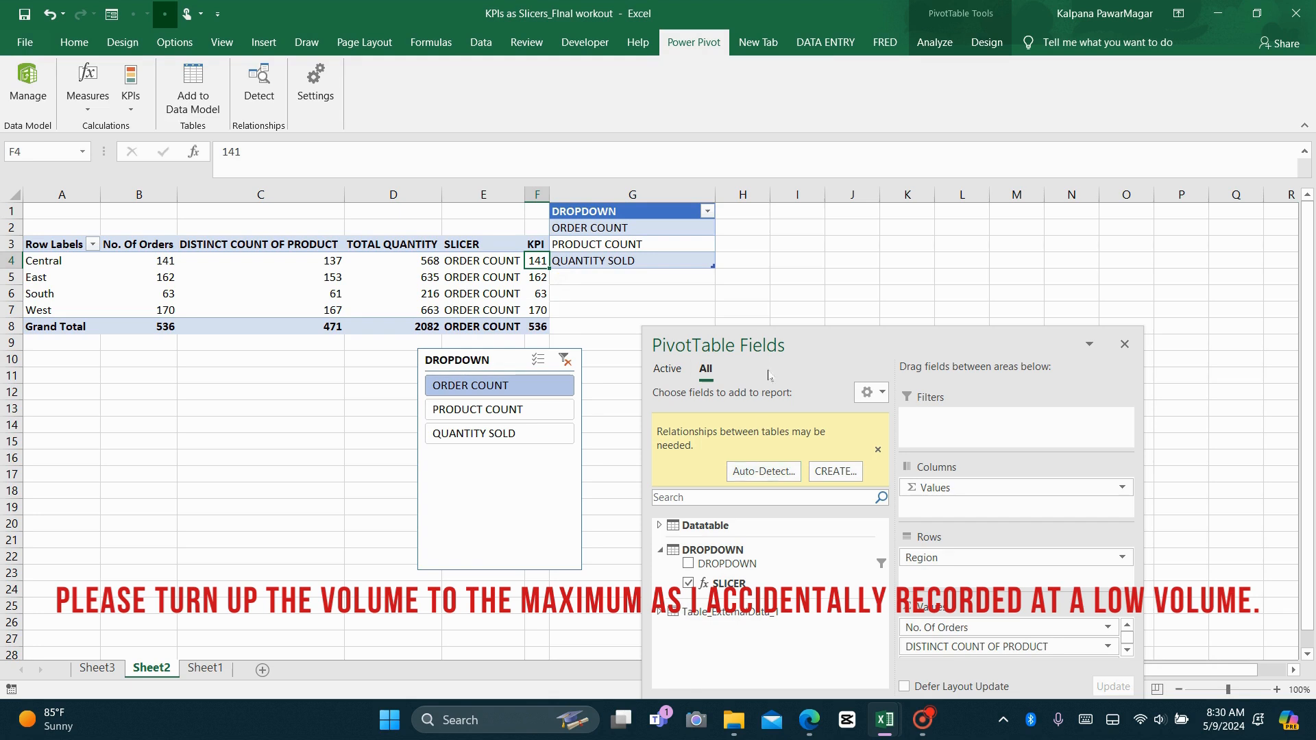
- Remove No. Of Orders, DISTINCT COUNT OF PRODUCT, TOTAL QUANTITY and SLICER from the PivotTable's values, and dismiss the table relationships notice
drag(767, 374, 745, 253)
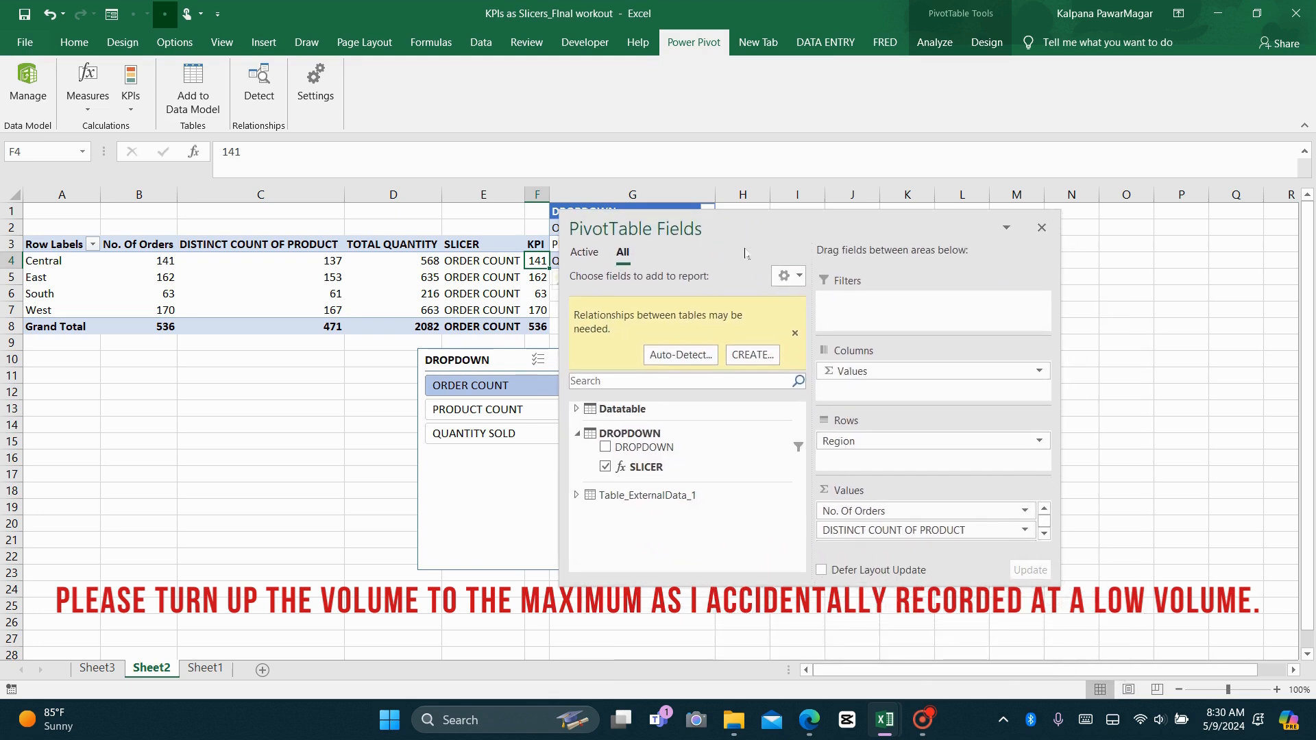
drag(919, 511, 759, 496)
drag(856, 512, 754, 500)
drag(831, 510, 766, 499)
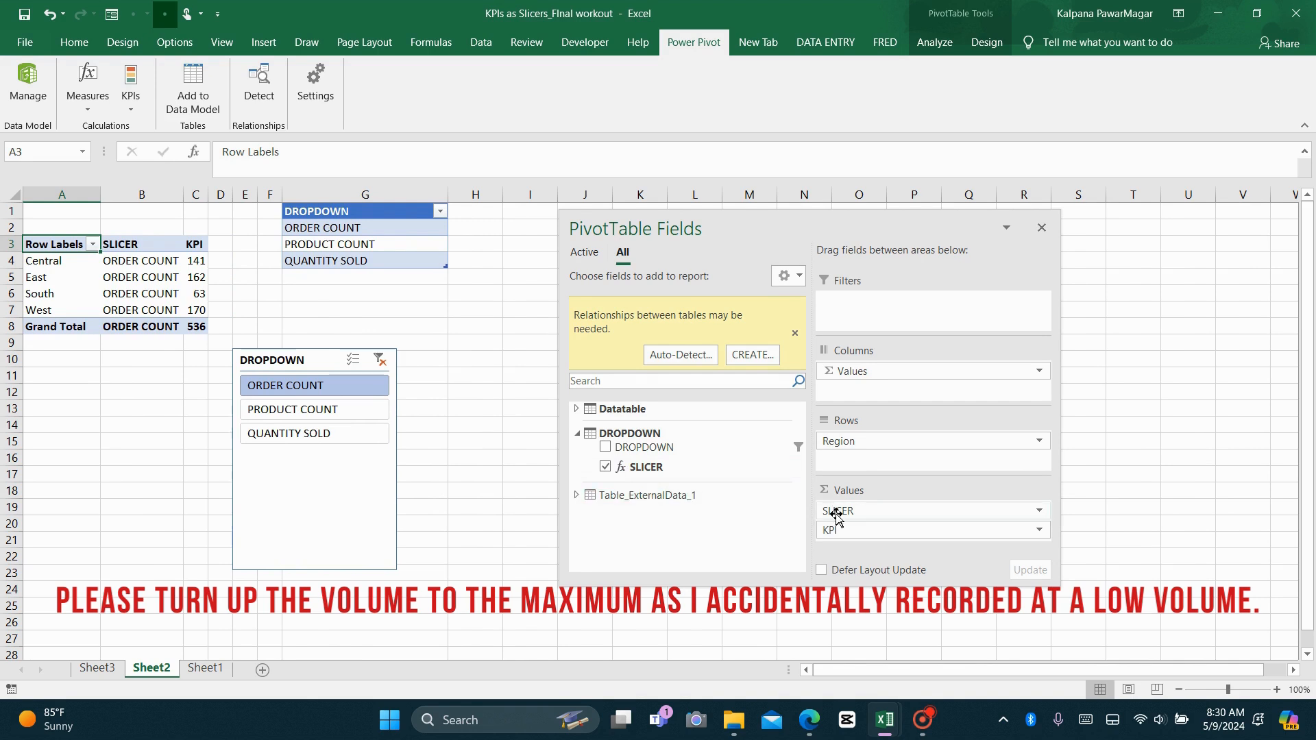
drag(856, 511, 728, 475)
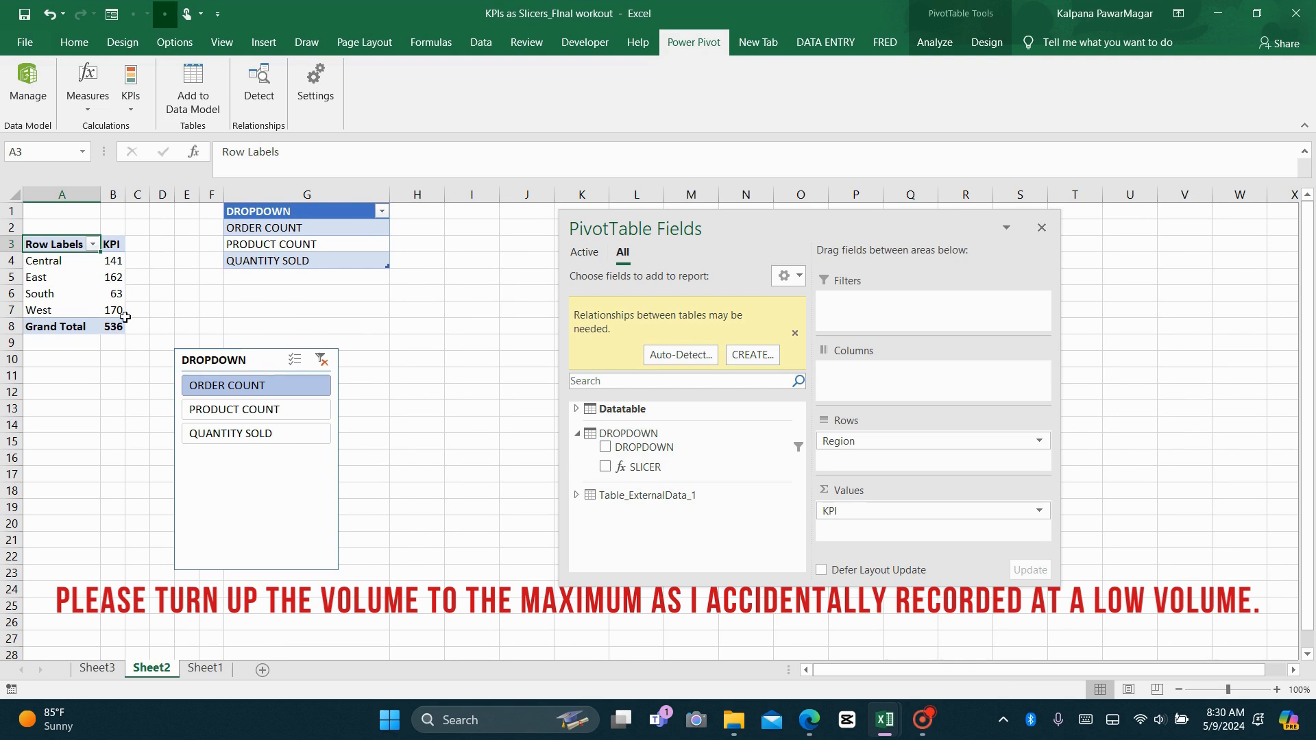
click(795, 334)
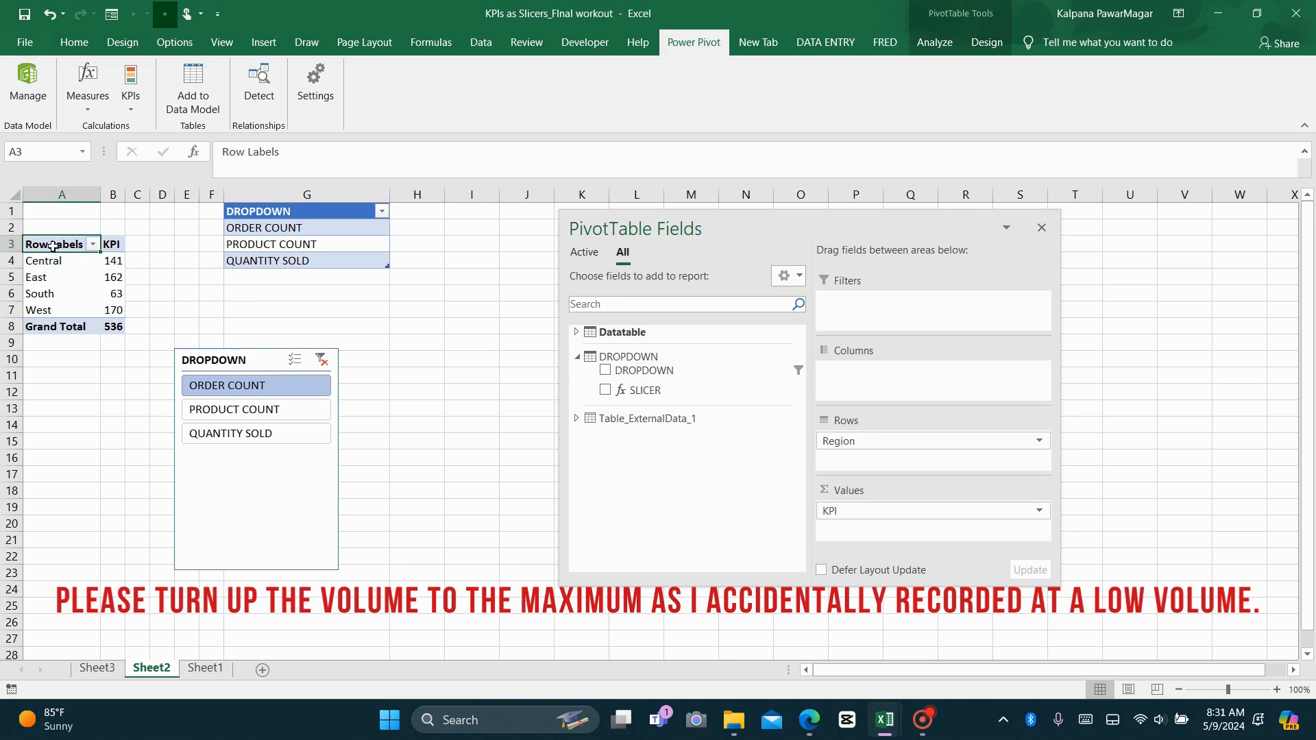
- Insert a 3-D stacked column PivotChart from the regional KPI PivotTable, and move the field list clear of it
key(shift+Right)
key(shift+Down)
key(shift+Down)
key(shift+Down)
key(shift+Down)
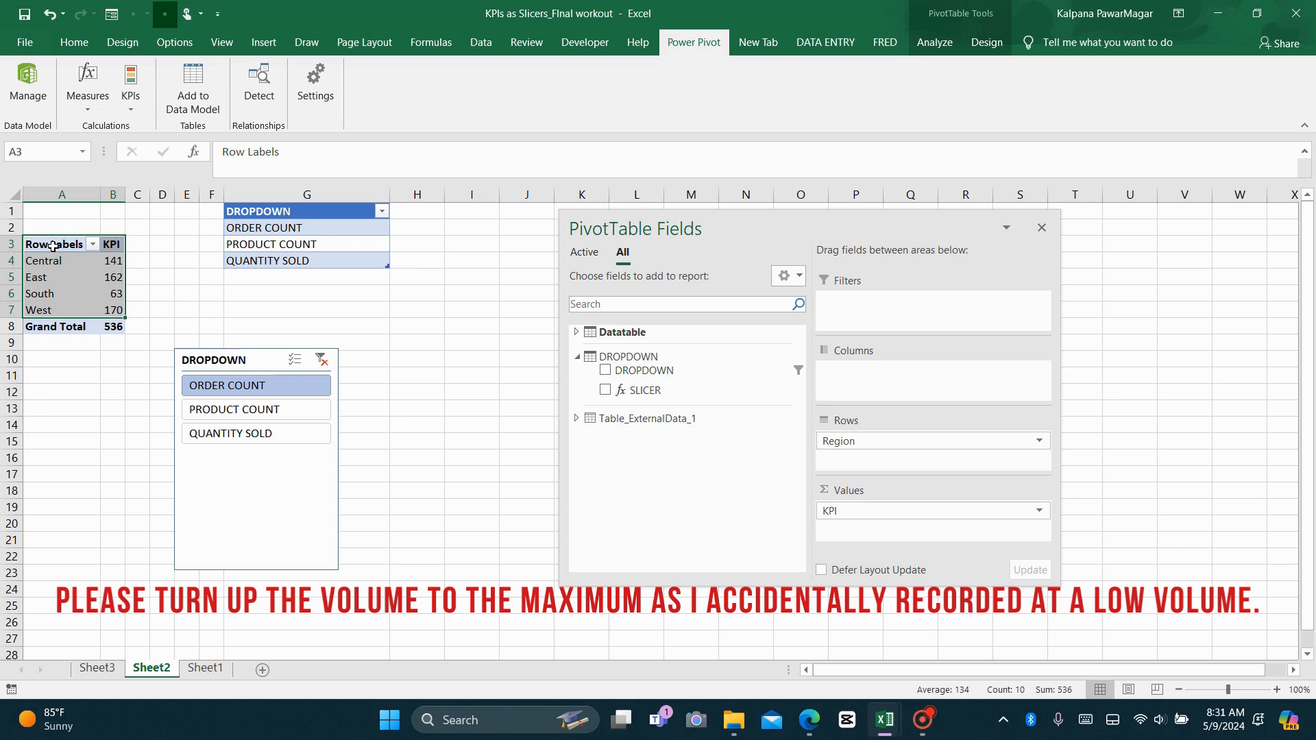
click(253, 43)
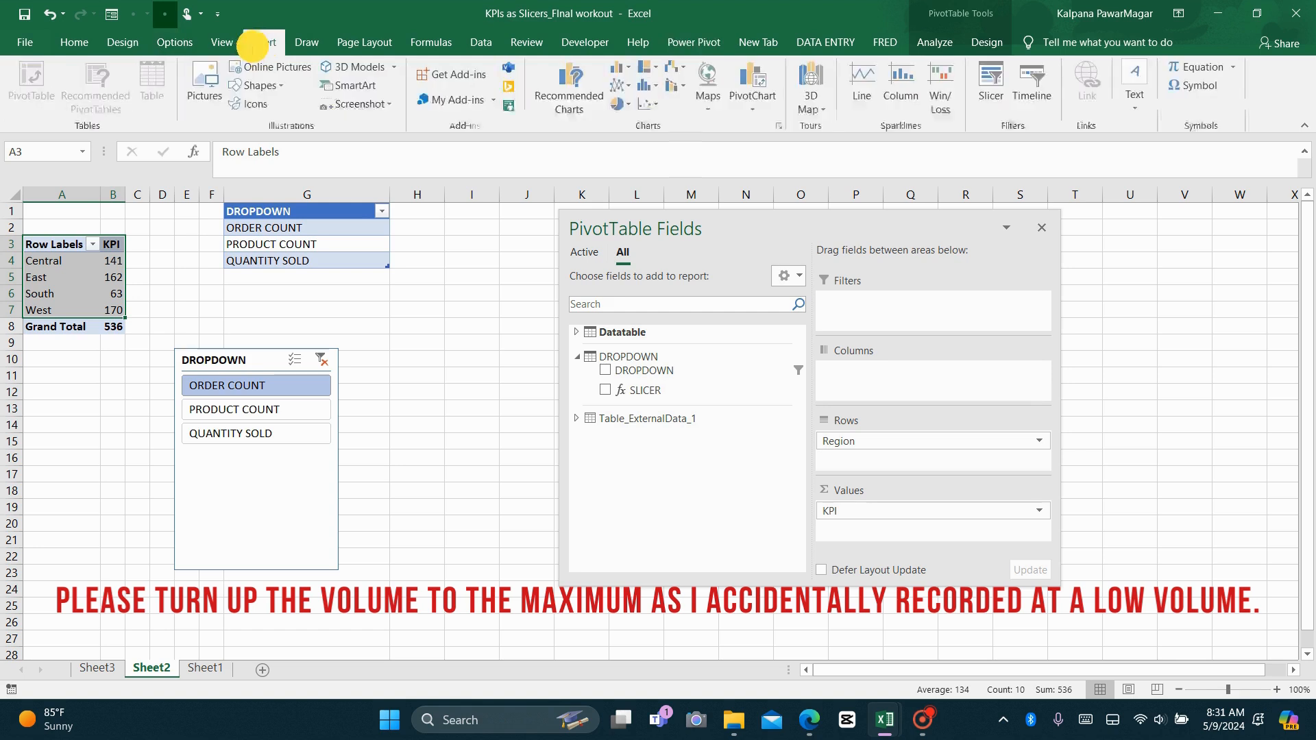
click(626, 73)
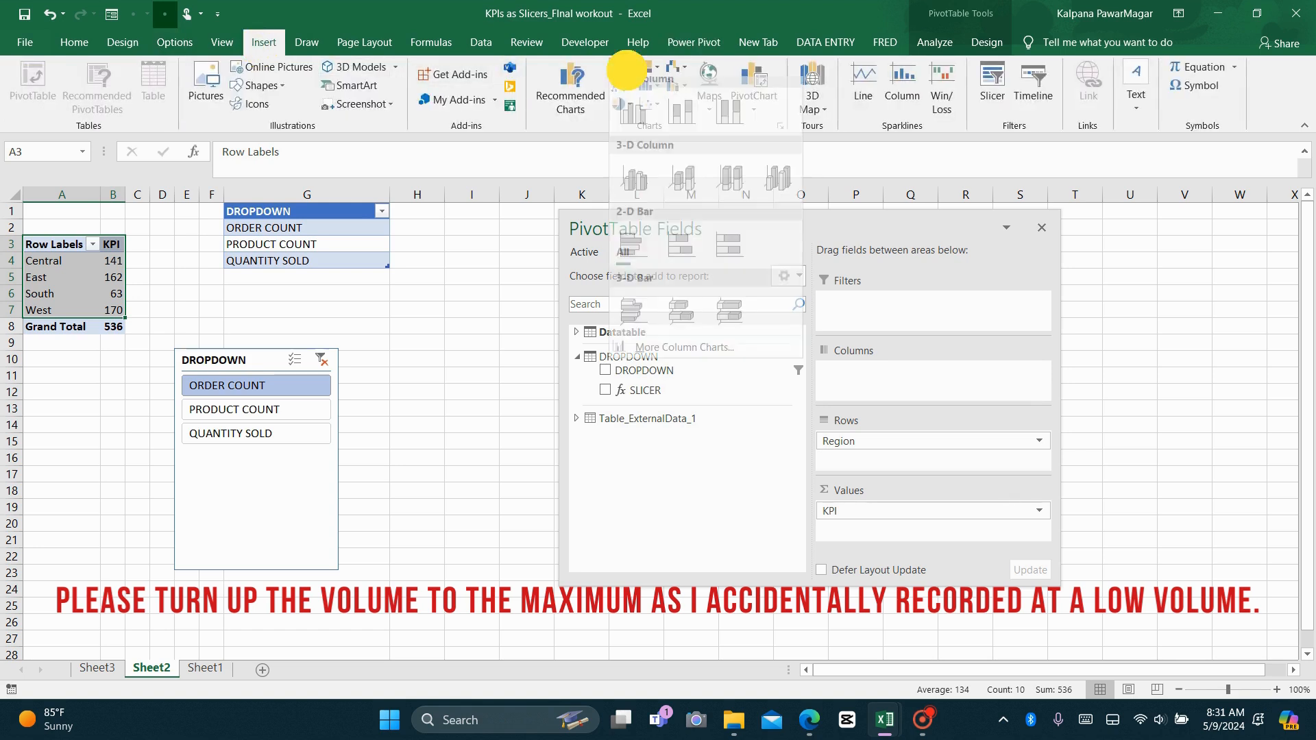
click(677, 180)
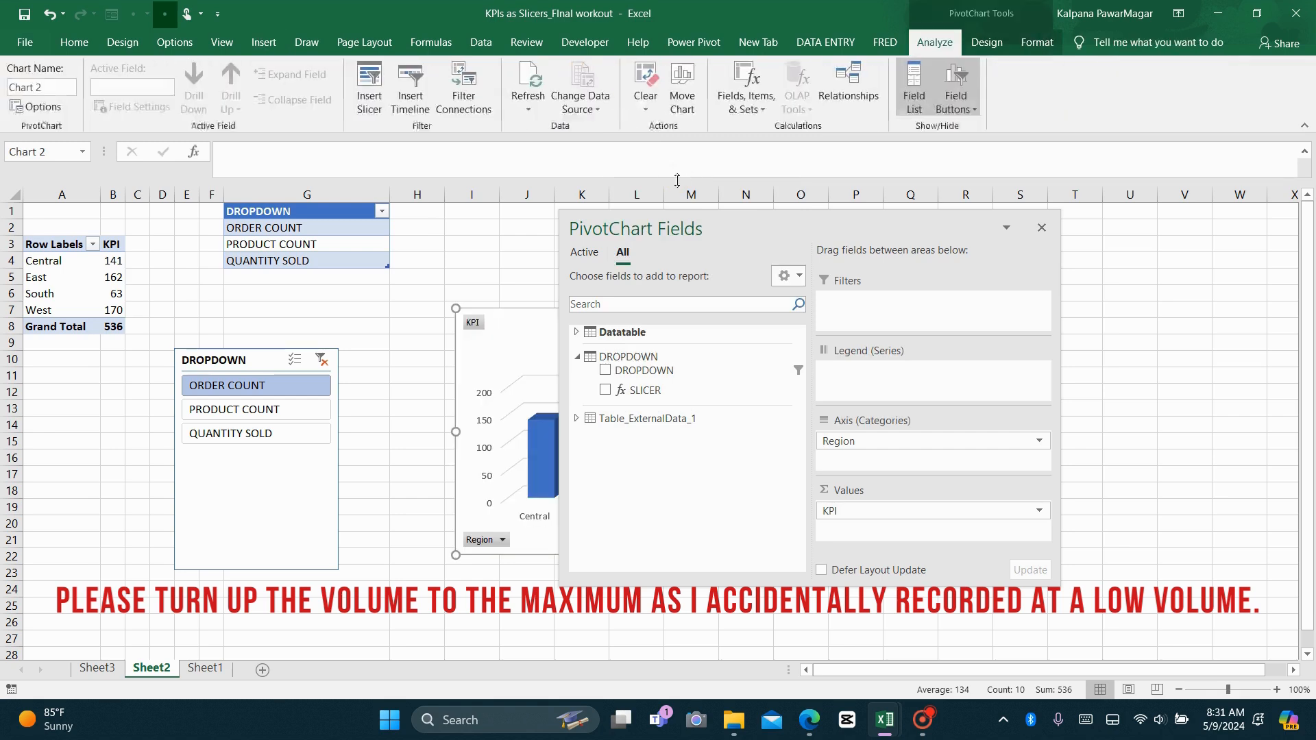
drag(725, 238, 970, 234)
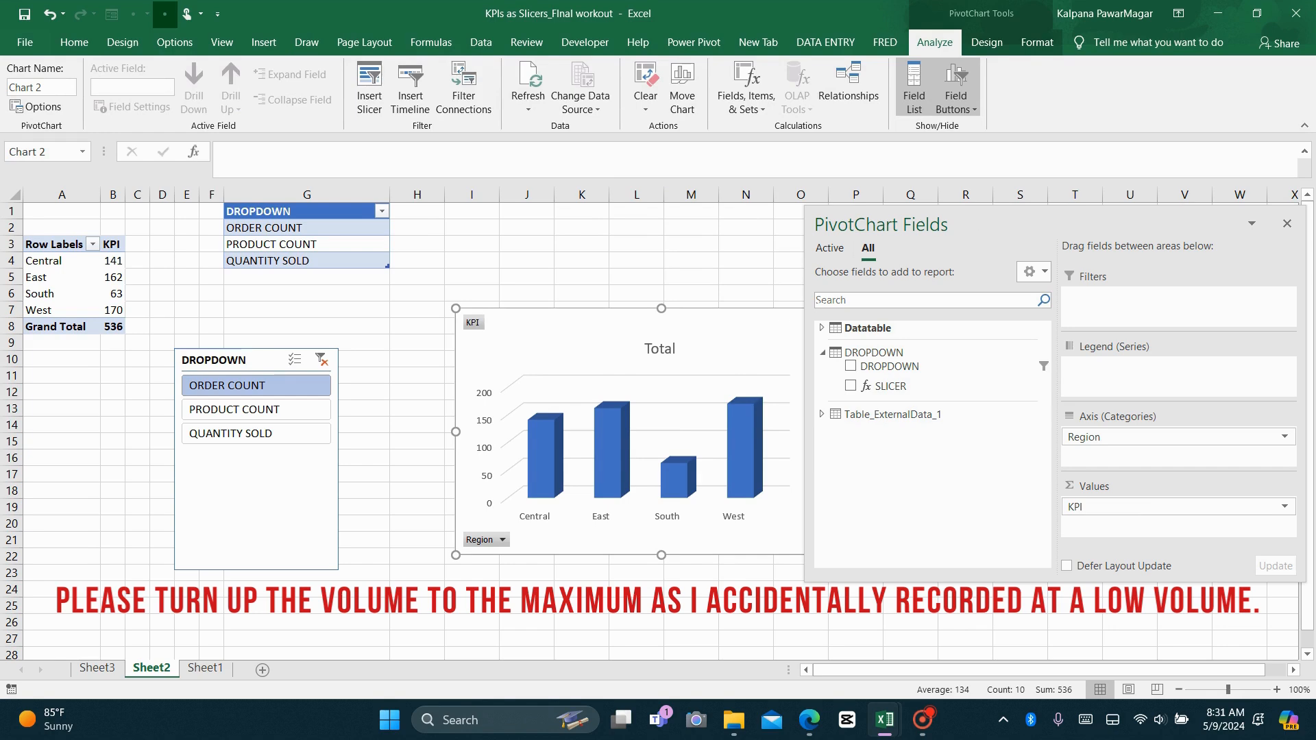
- Copy the PivotChart to a new worksheet named KPI DASHBOARD, placing it at cell B4
click(591, 333)
click(214, 670)
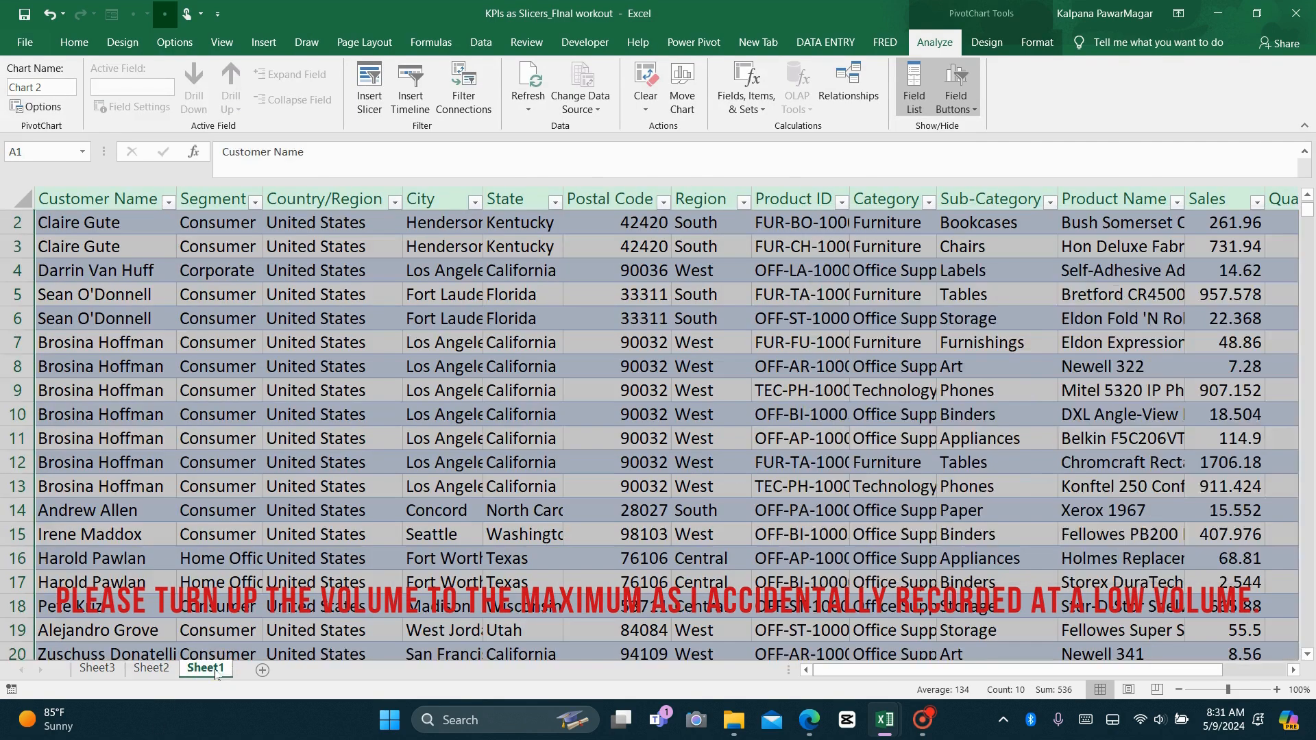
click(94, 669)
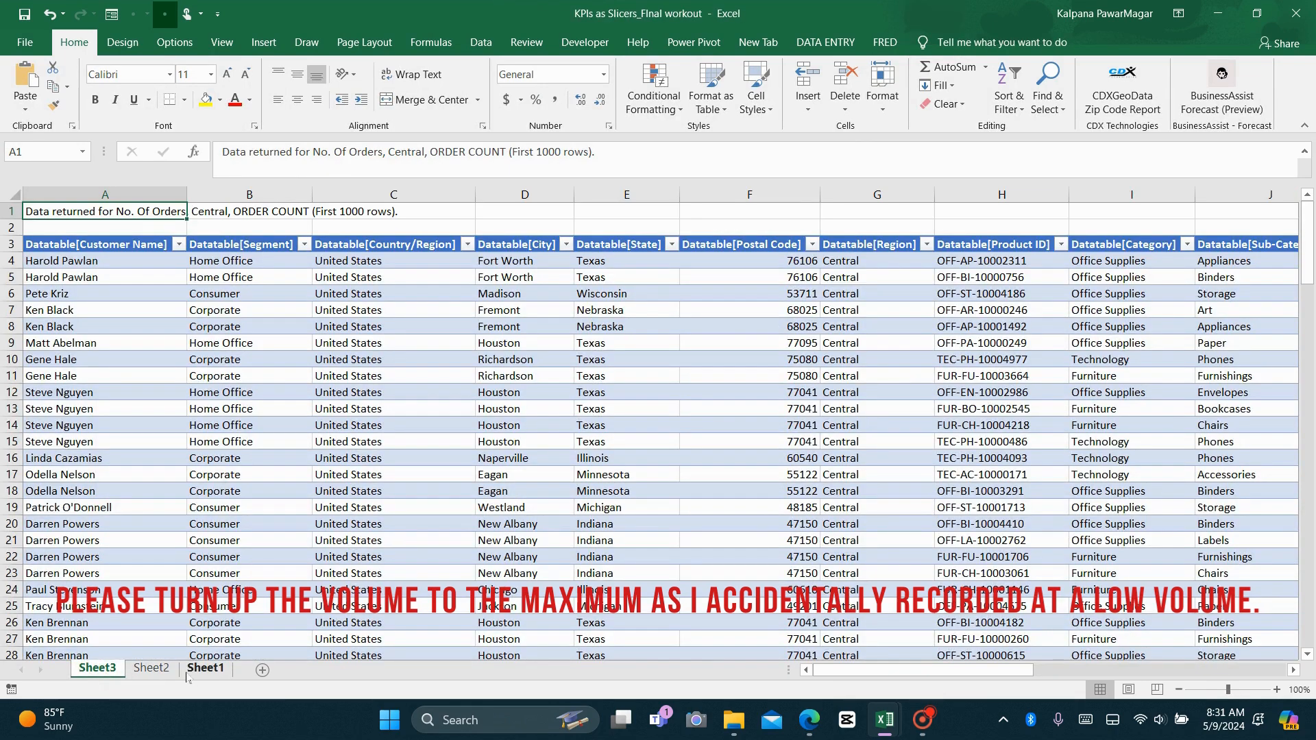
click(185, 670)
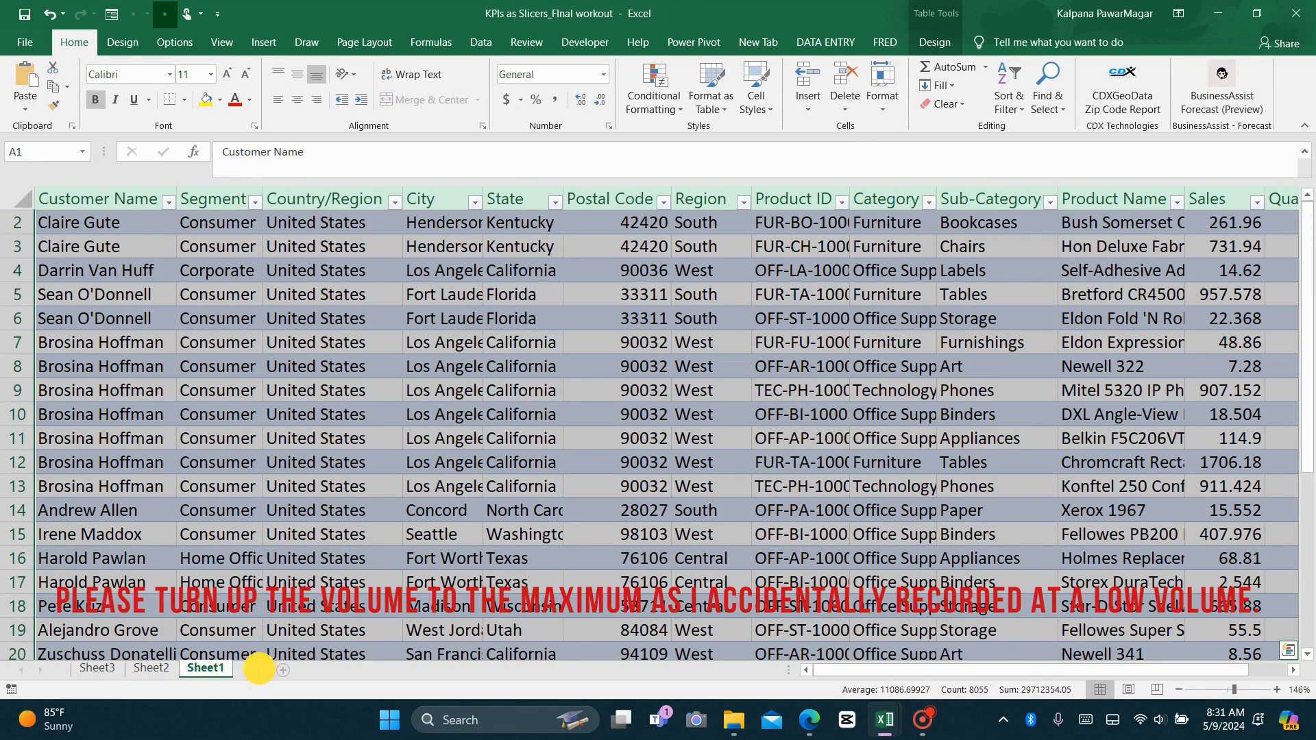
click(283, 669)
double_click(263, 668)
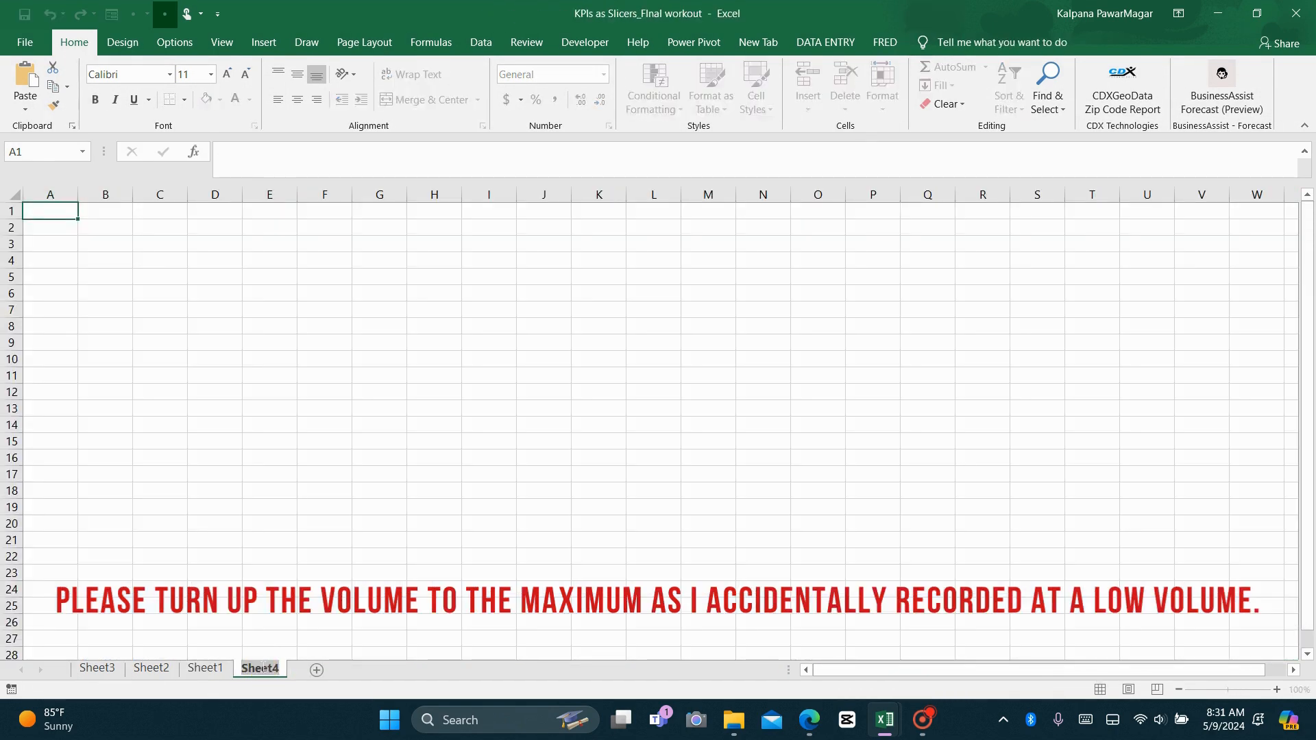
text(KPI)
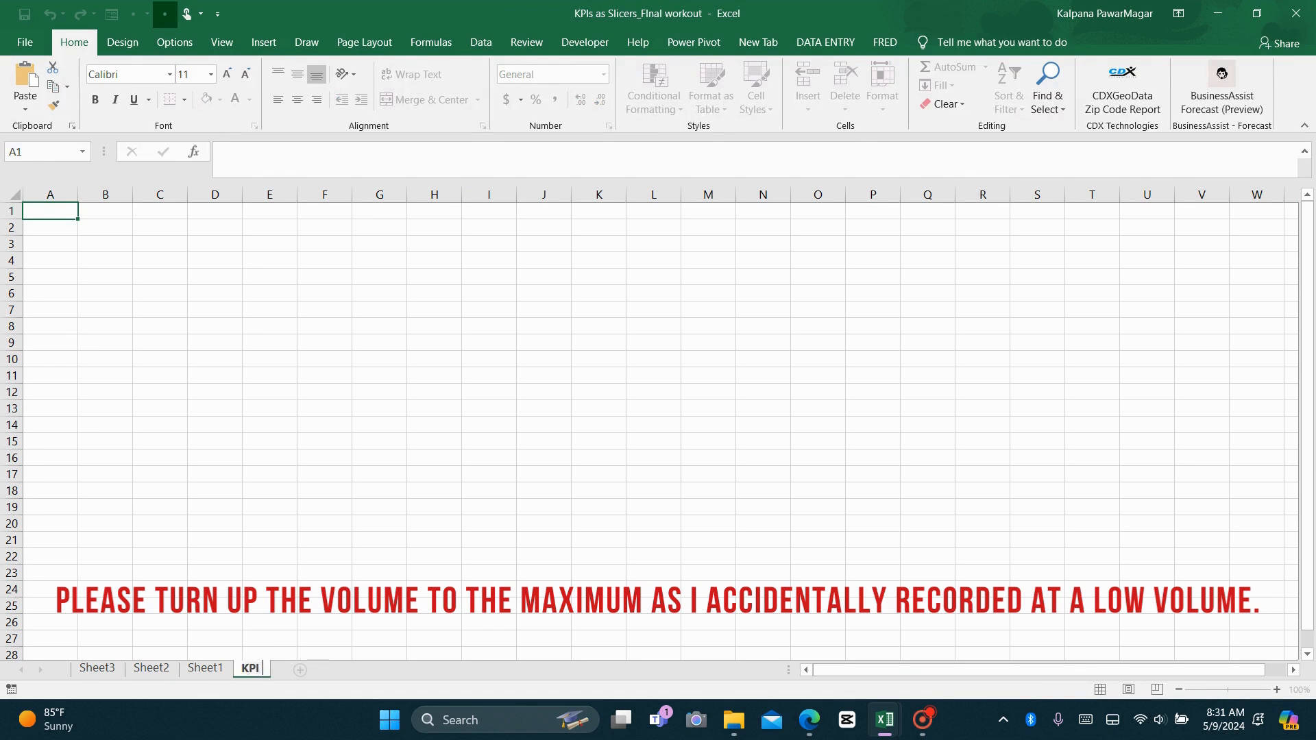
text( DASHBOARD)
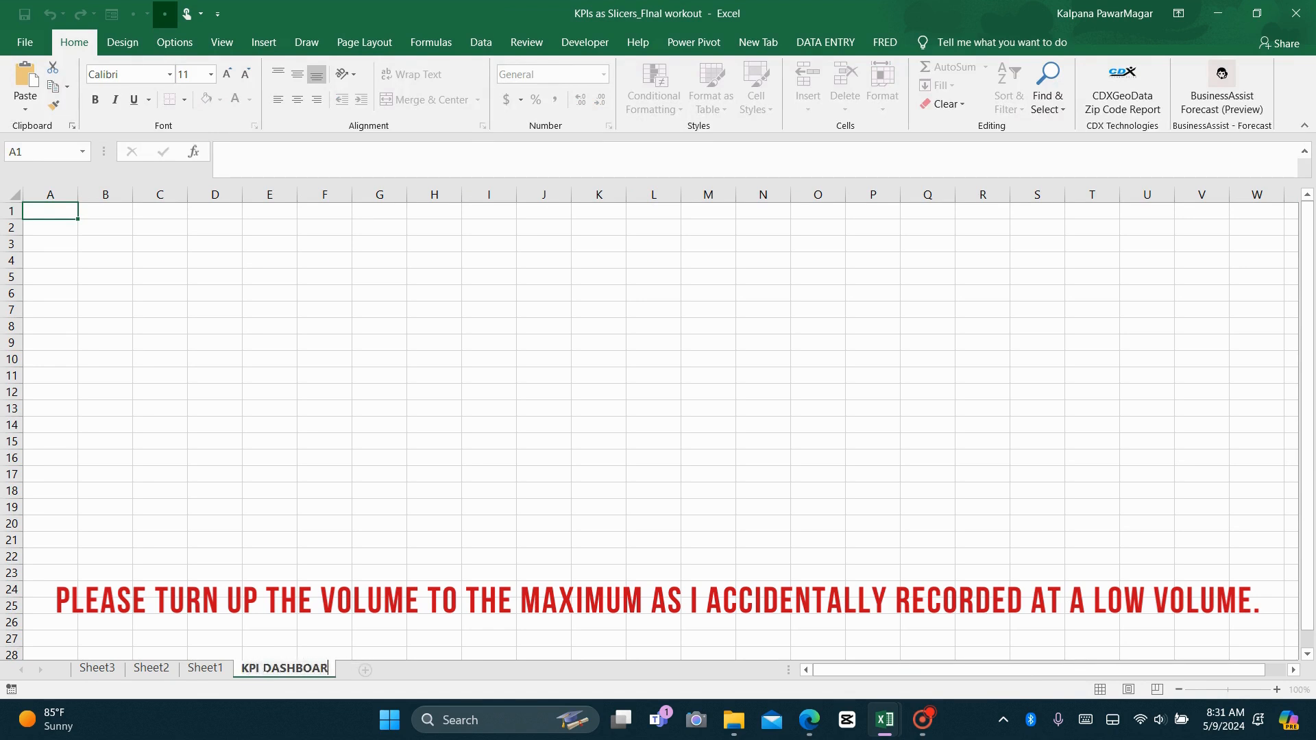
click(88, 259)
key(ctrl+v)
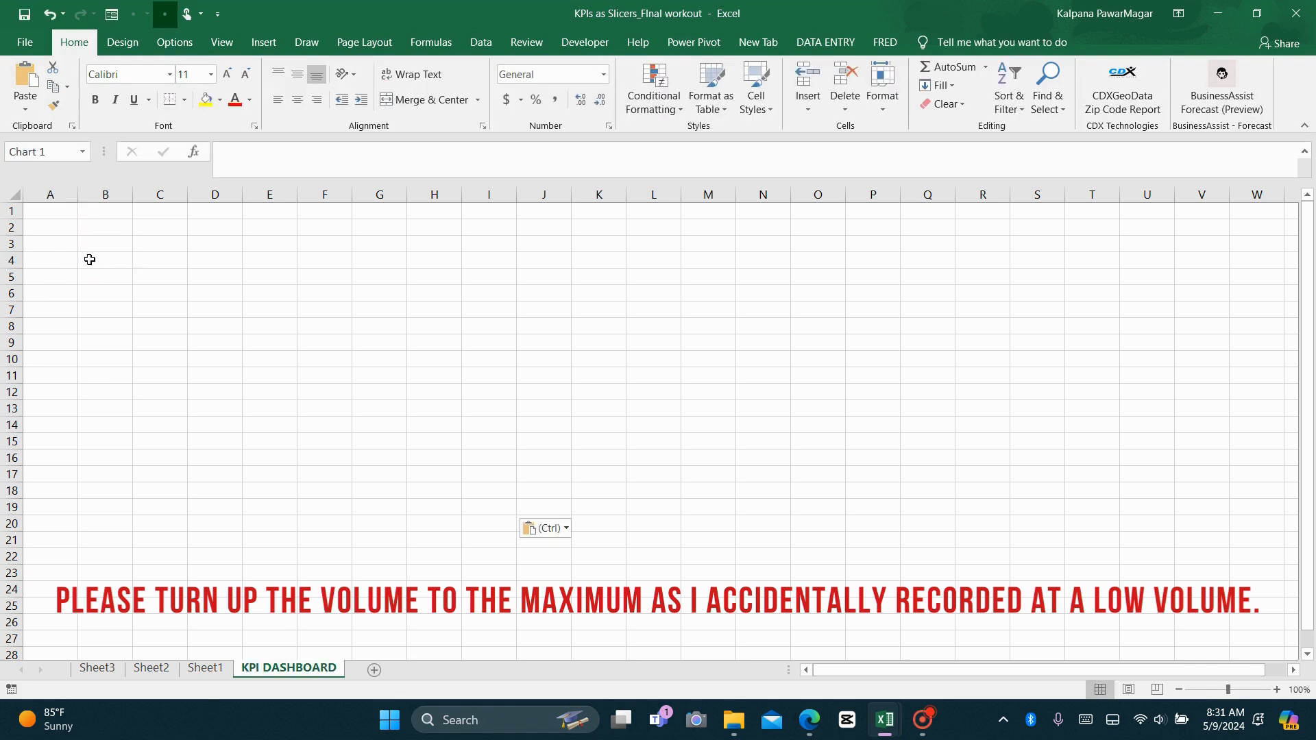
- Copy the DROPDOWN slicer from Sheet2 to cell J2 of the KPI DASHBOARD sheet
click(153, 668)
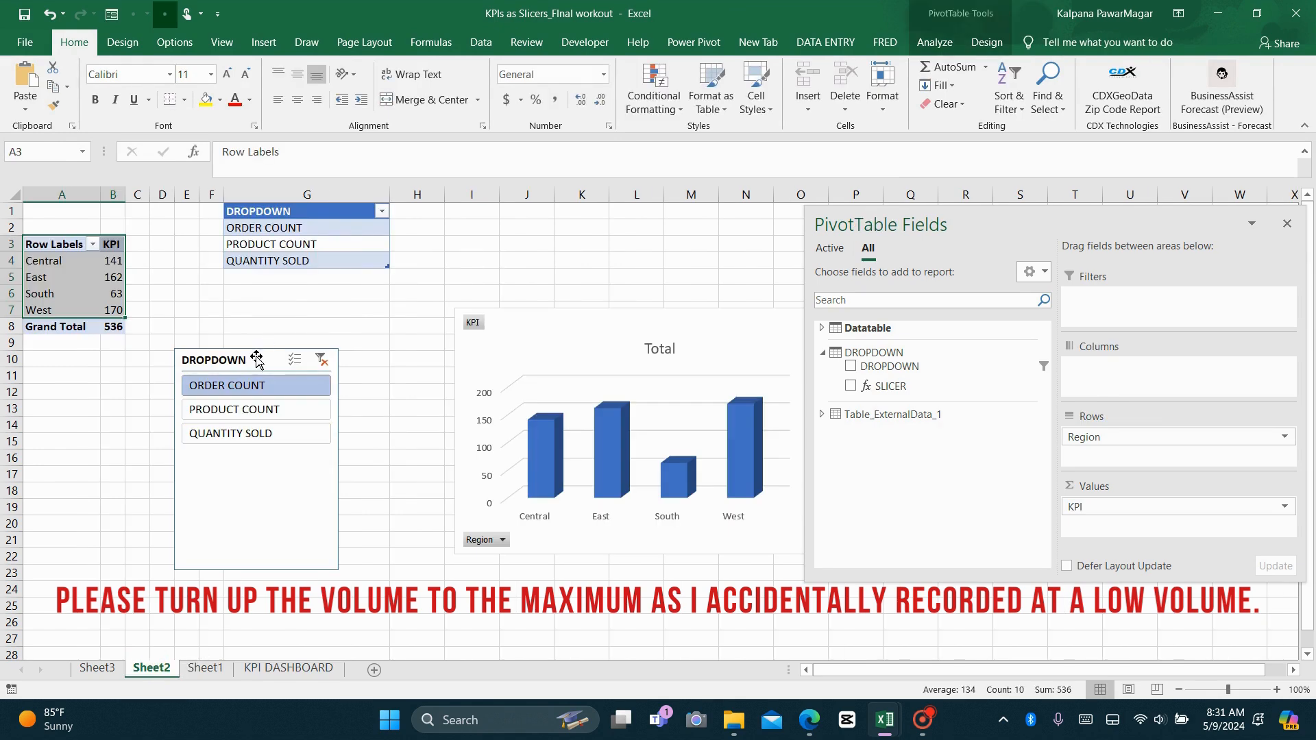
click(263, 361)
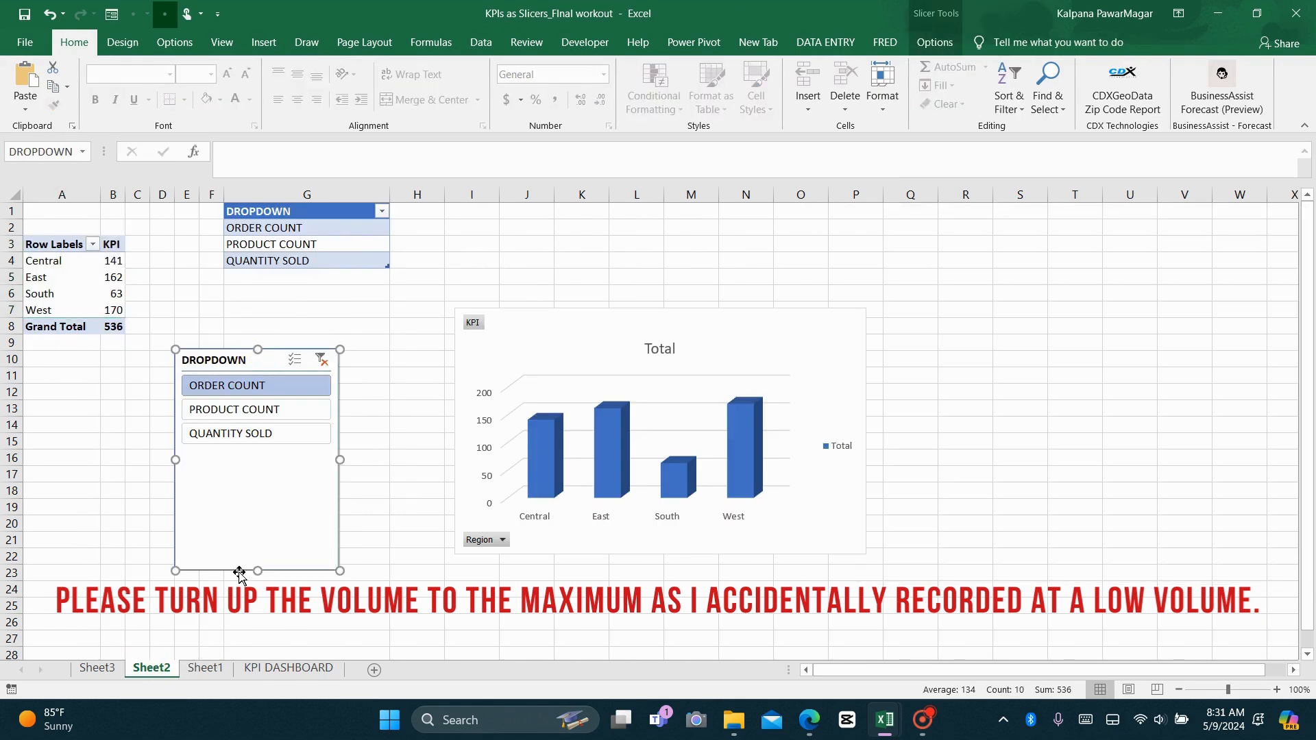
click(289, 668)
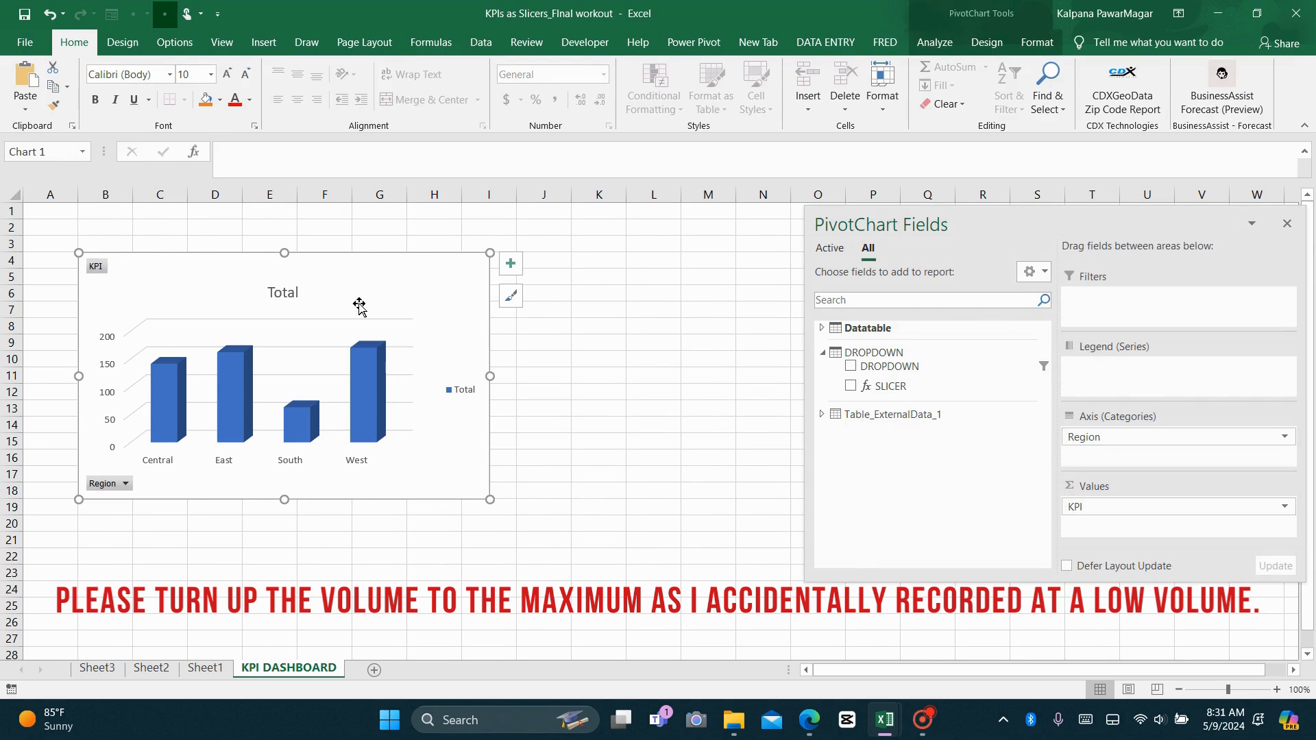
click(192, 227)
click(539, 233)
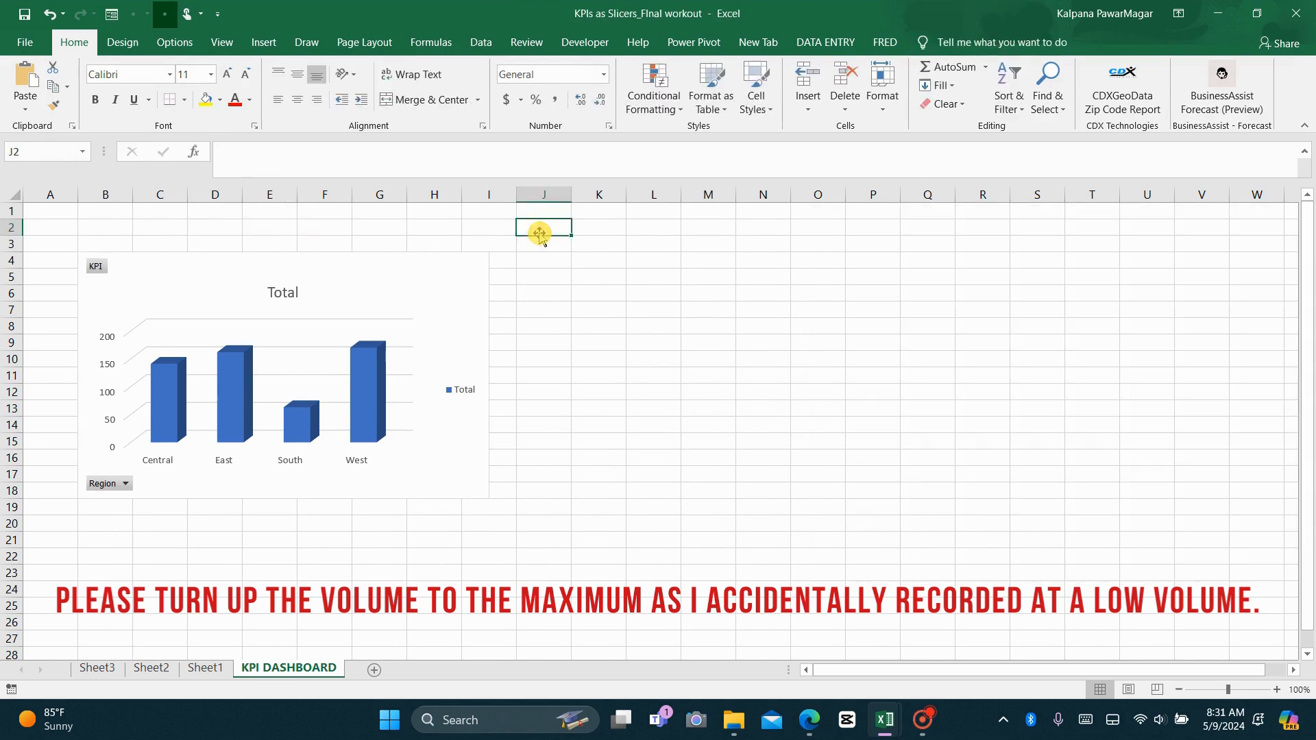
key(ctrl+v)
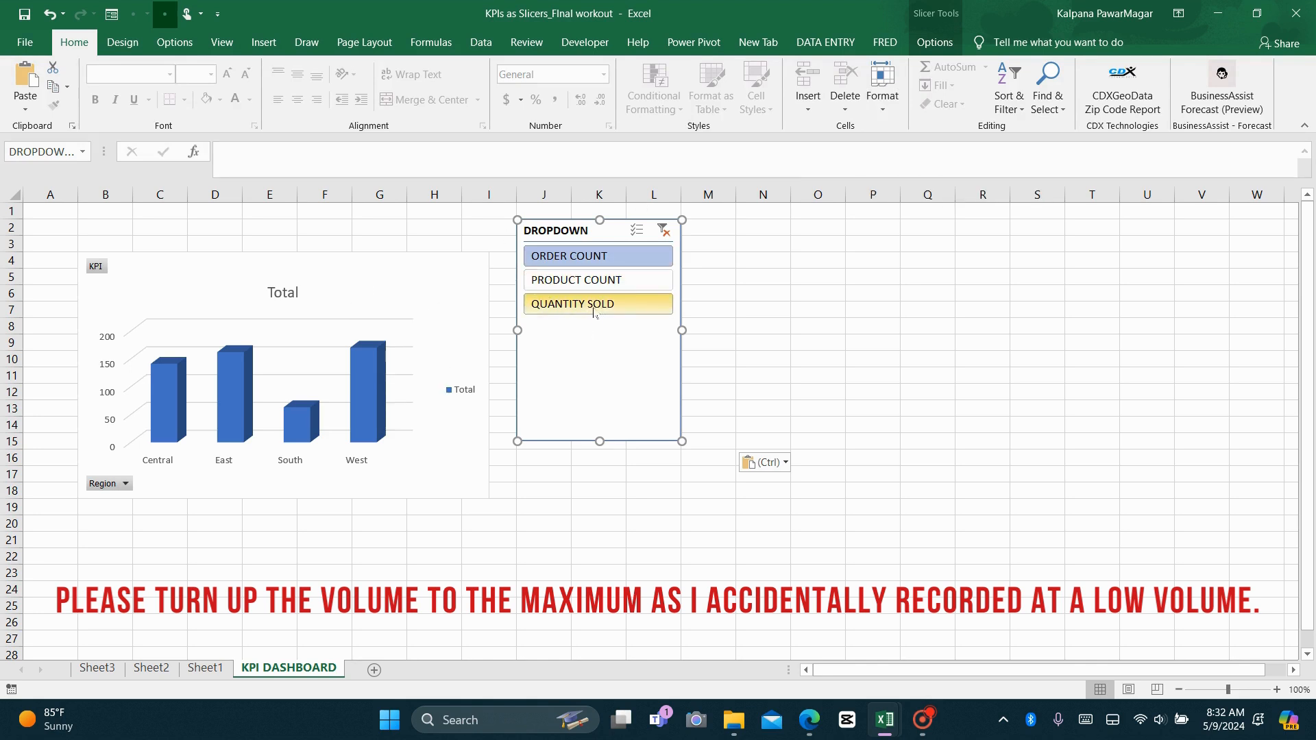
- Arrange the copied slicer in 3 columns and resize it to about 4.13" wide and 0.68" high
click(595, 348)
click(922, 43)
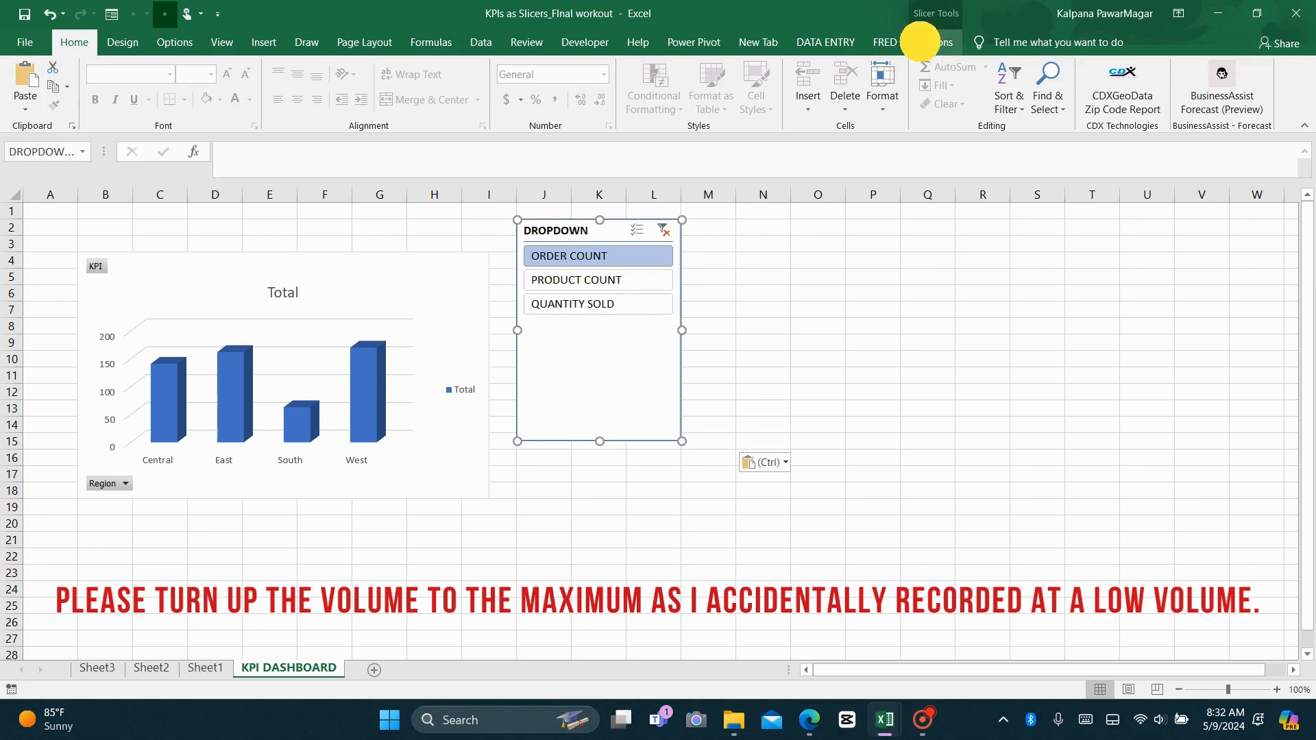
click(929, 64)
click(930, 64)
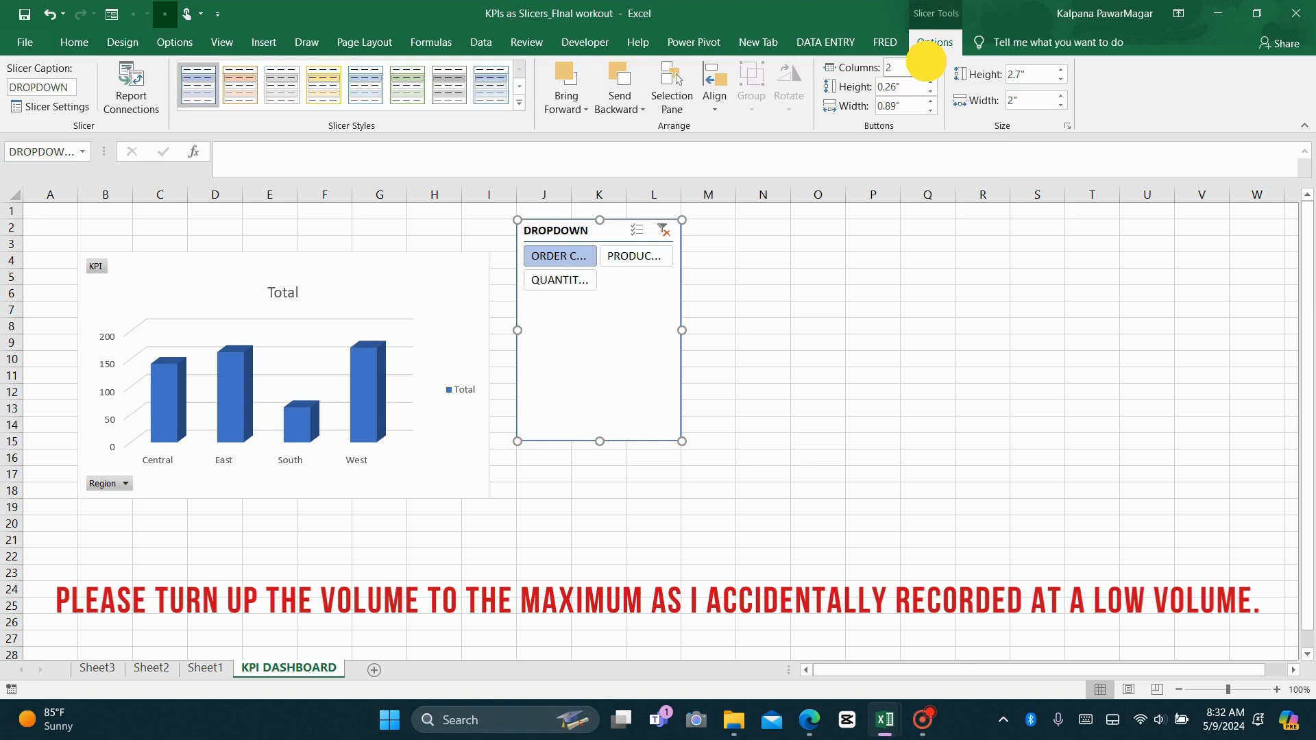
click(930, 64)
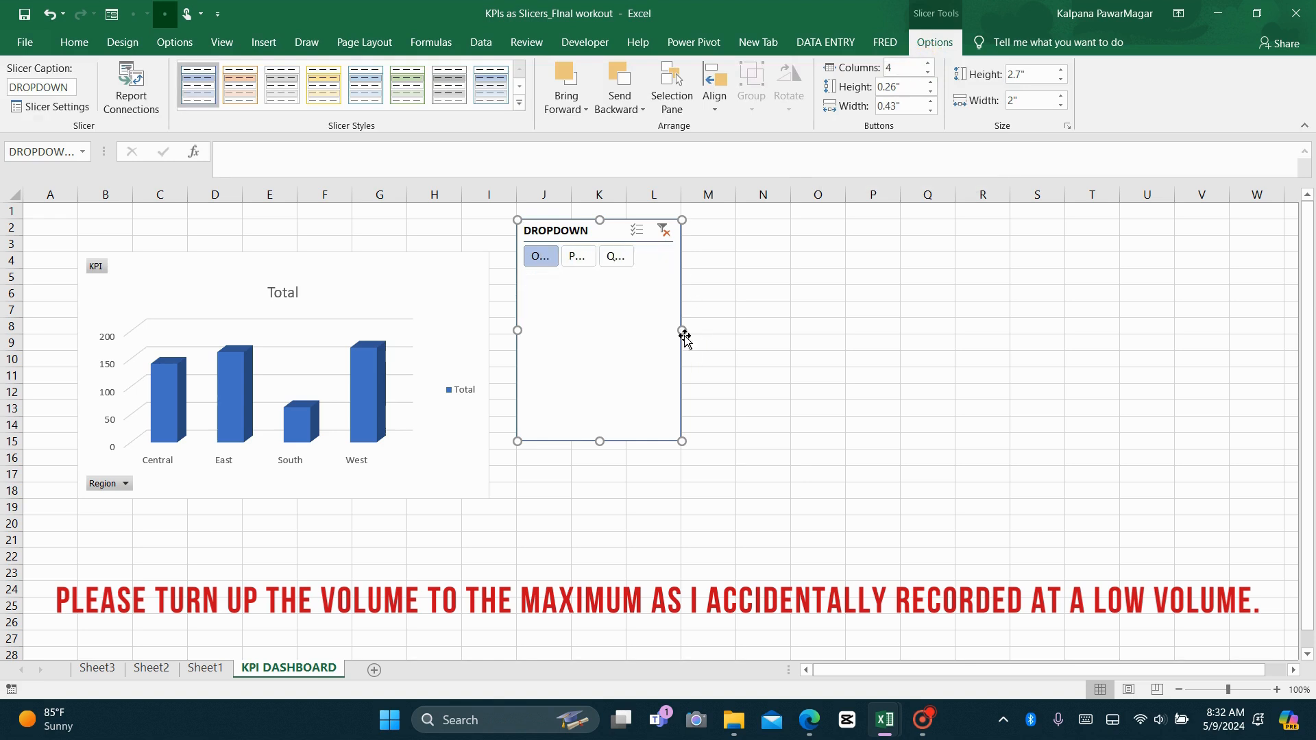
click(928, 73)
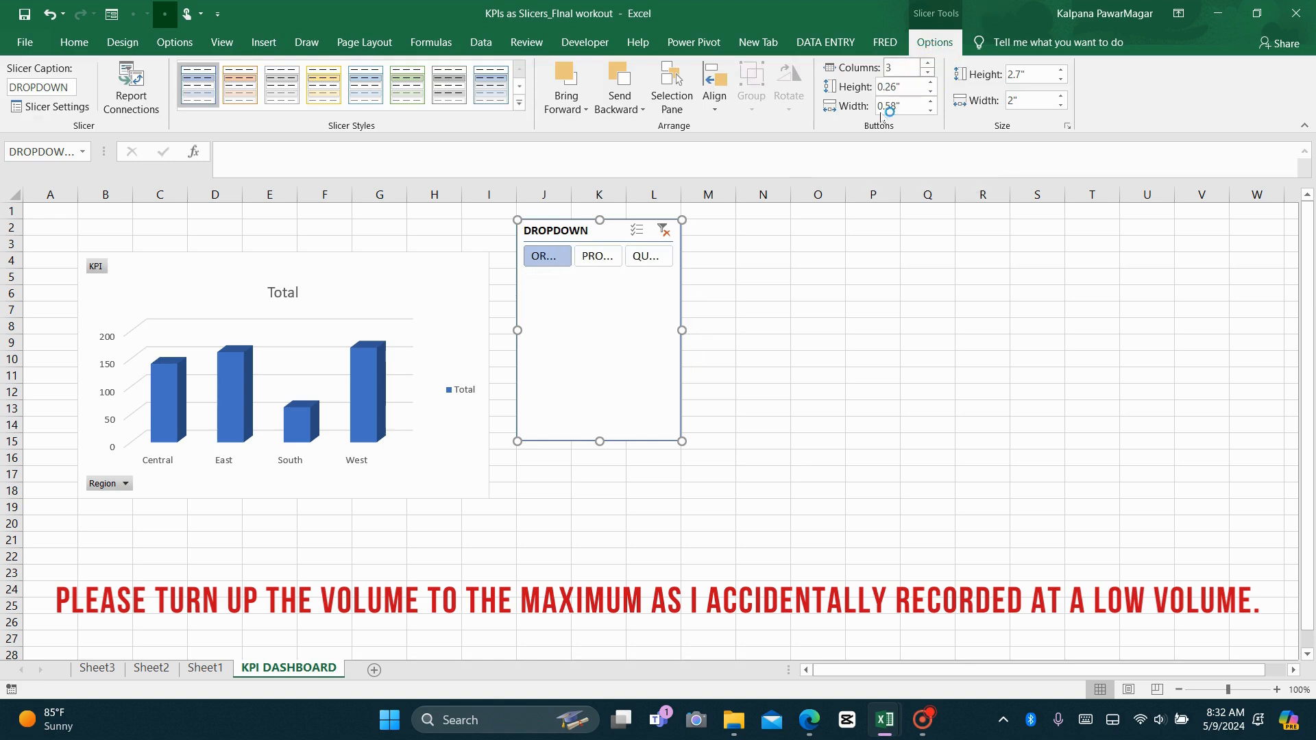
drag(683, 330, 857, 329)
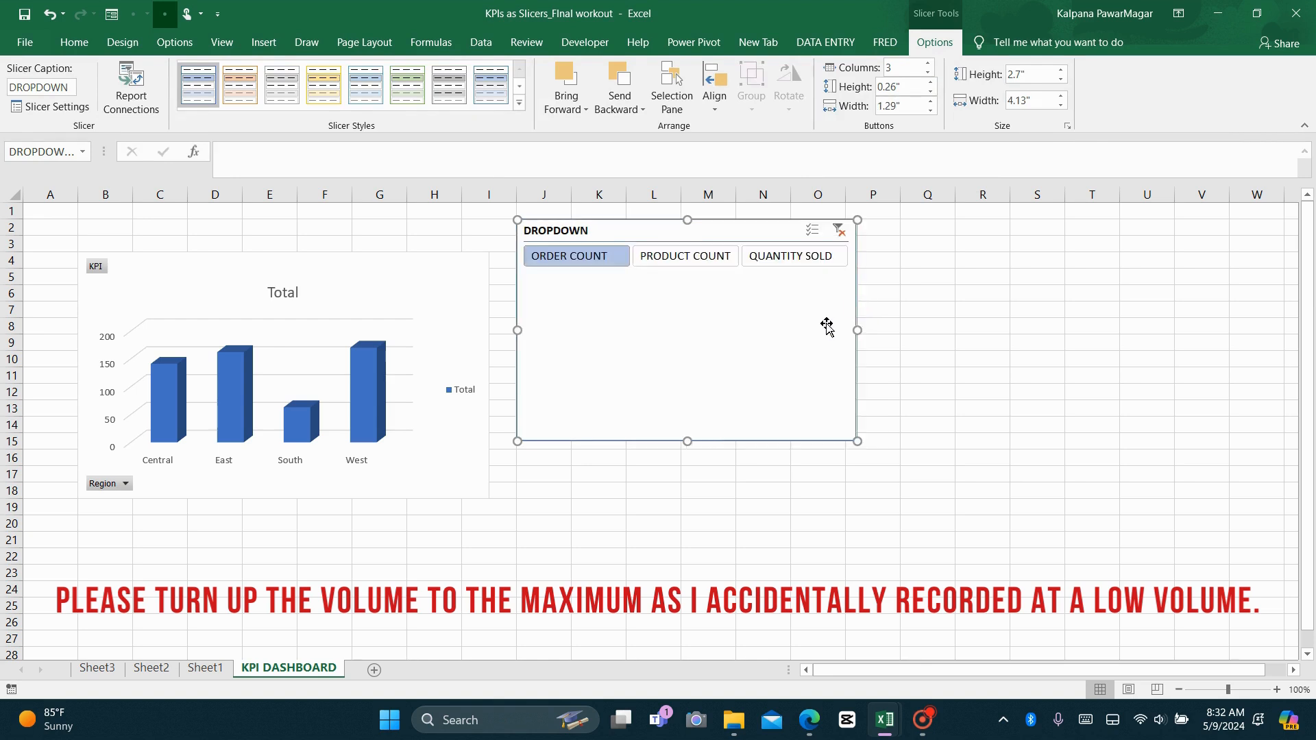
drag(688, 440, 699, 275)
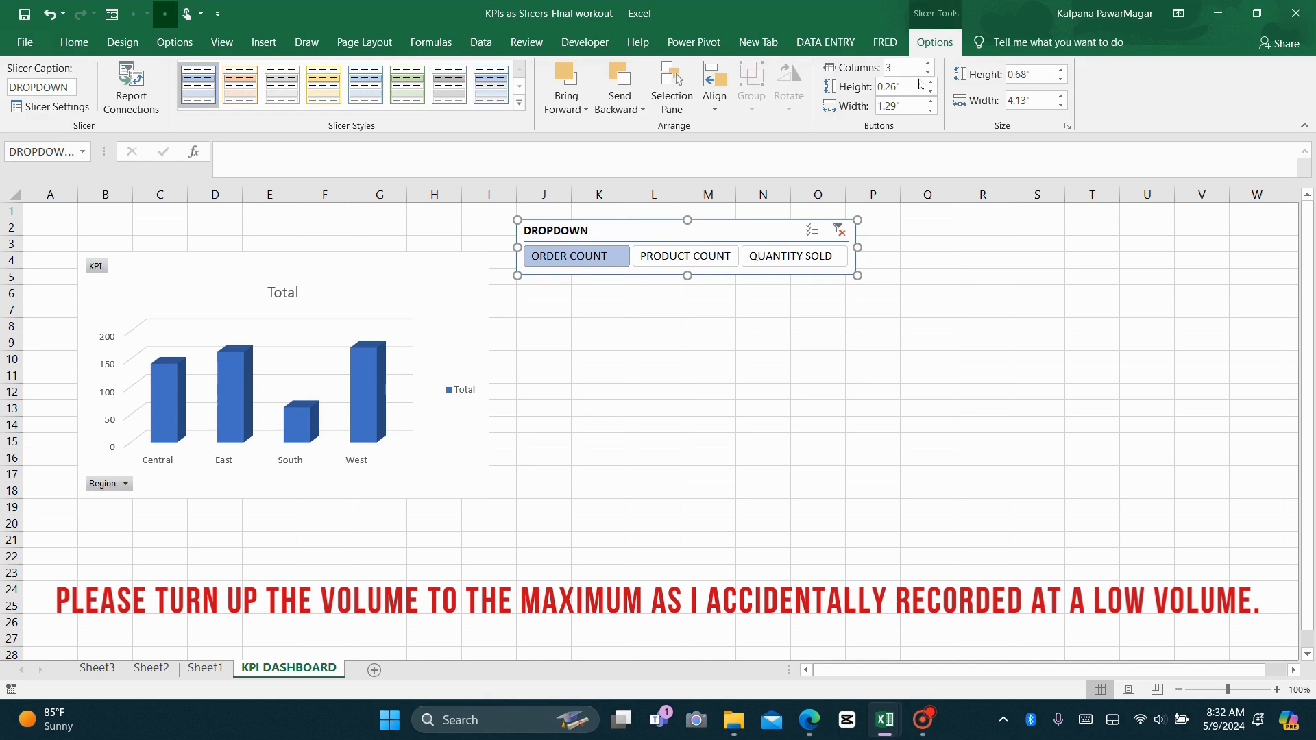
- Turn off the header display in the dashboard slicer's settings
click(54, 107)
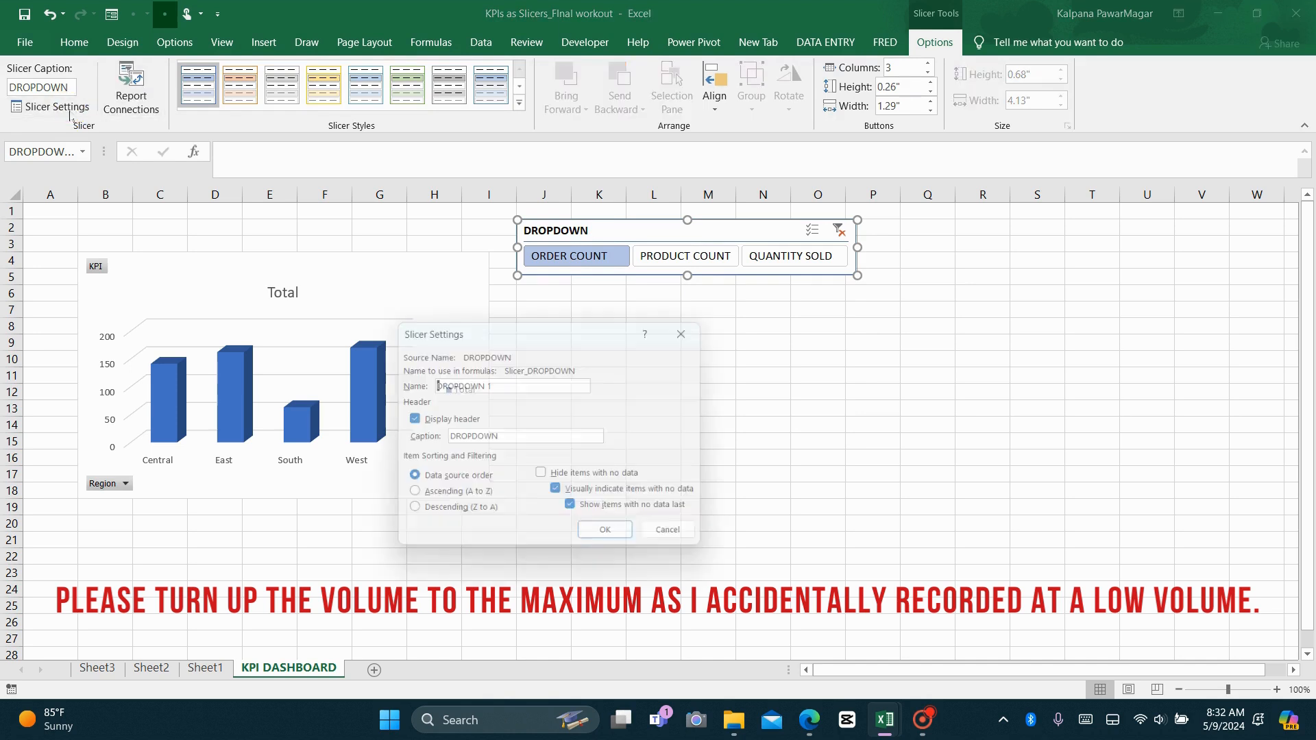
click(408, 419)
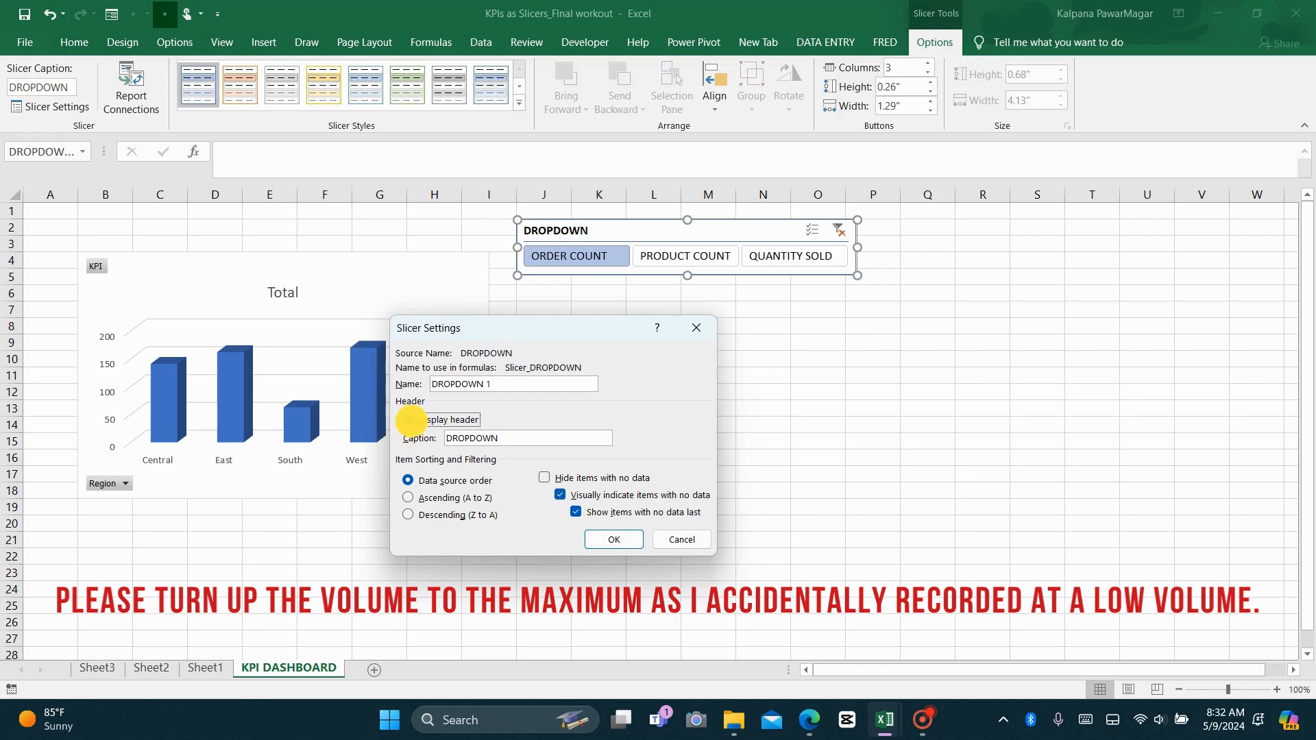
click(609, 539)
- Delete the dashboard chart's title and legend, and enlarge the chart to span about B4:J22
click(452, 291)
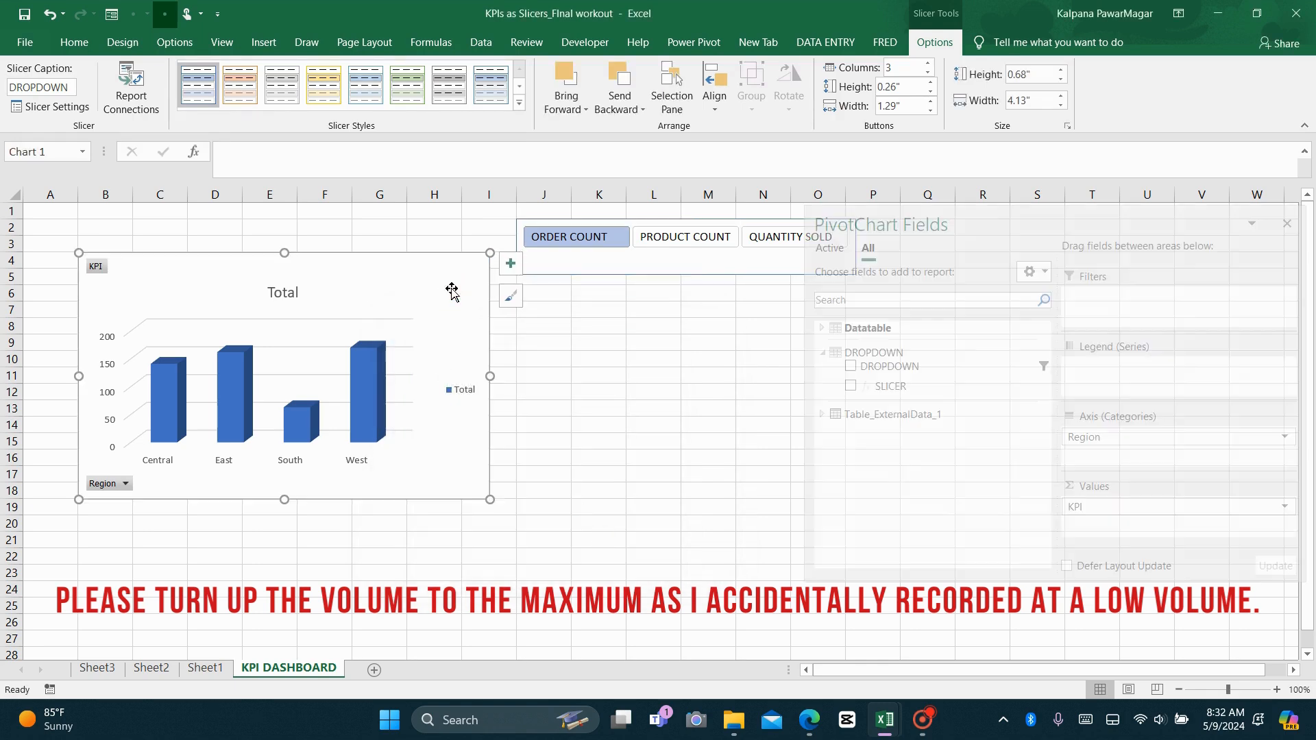
click(281, 292)
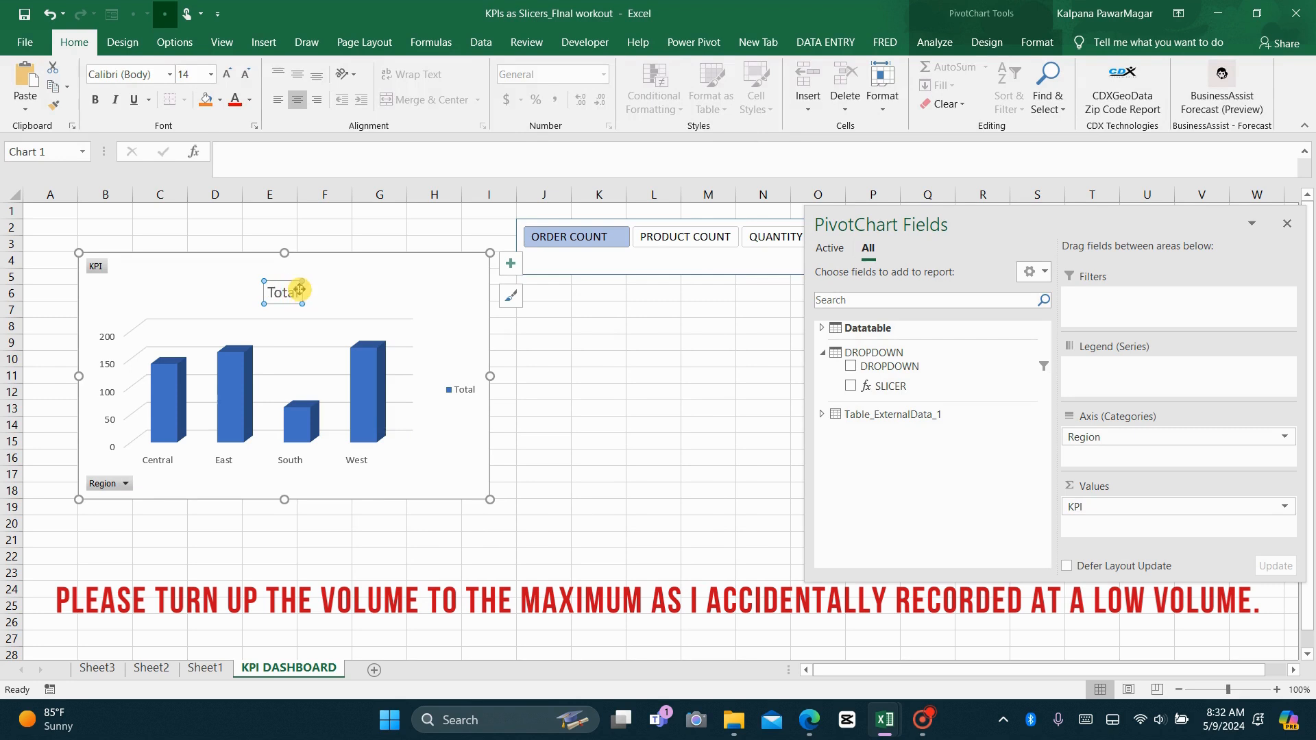
key(Delete)
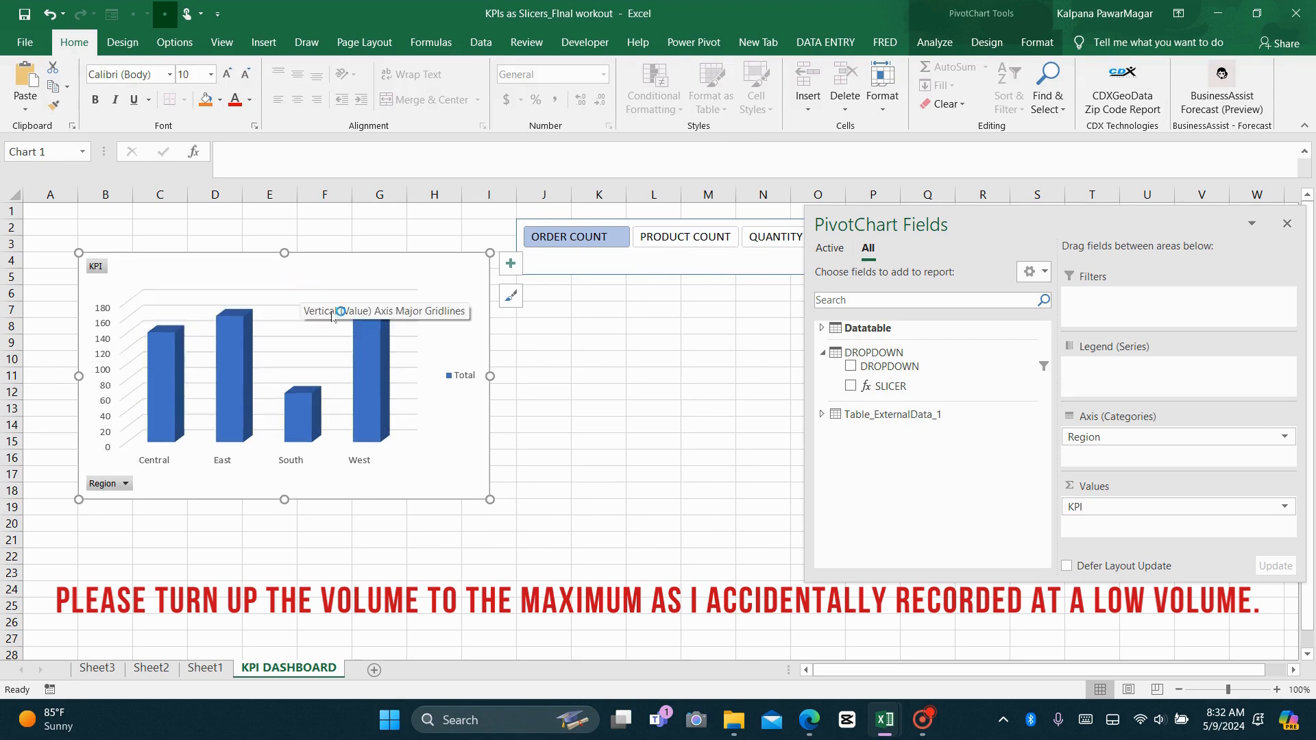
click(458, 377)
key(Delete)
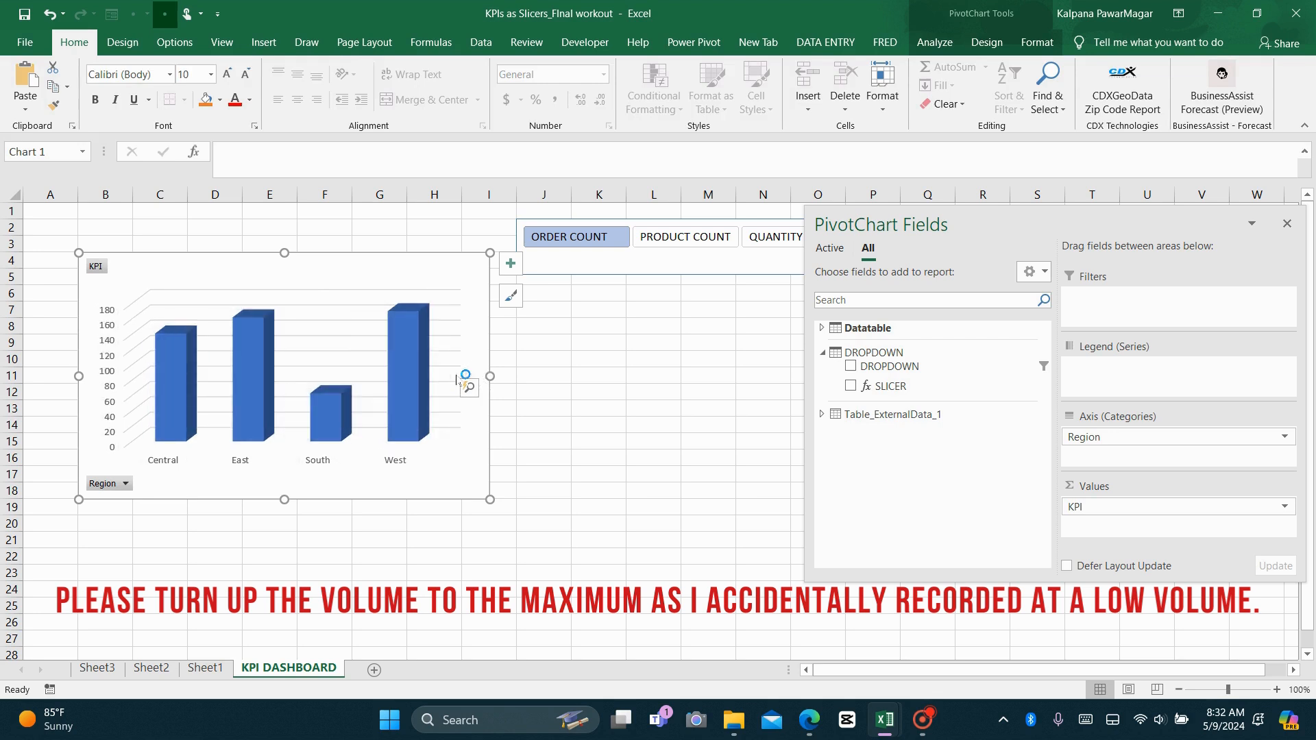
drag(487, 377, 566, 426)
drag(318, 500, 320, 570)
- Add data labels to the chart's columns and set their font color to white
click(589, 263)
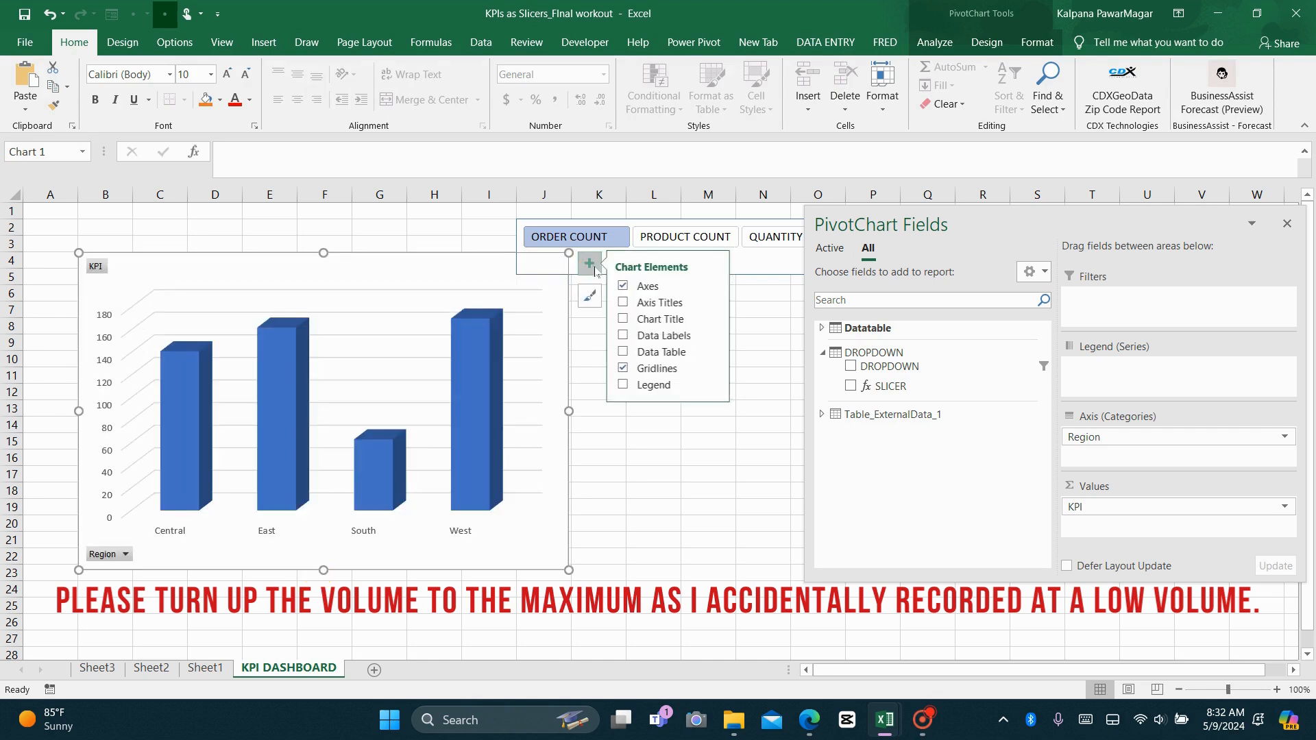
click(629, 335)
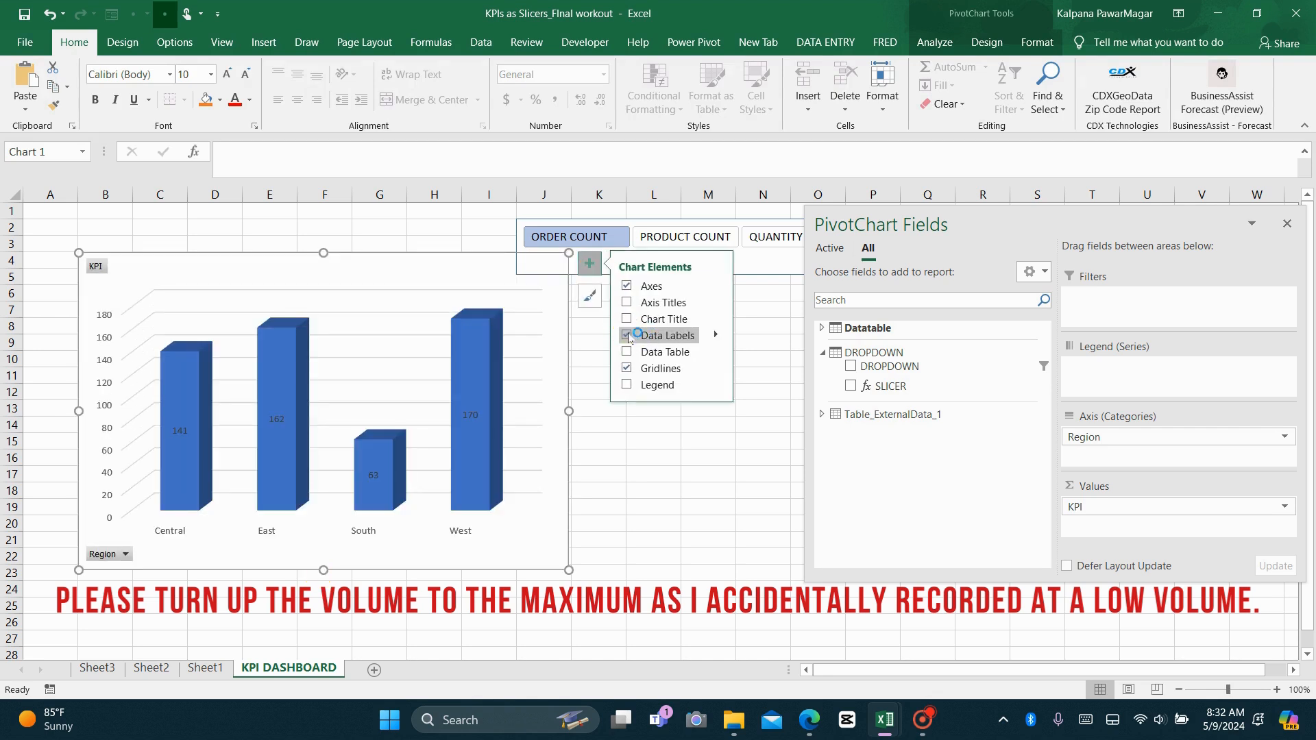
click(277, 416)
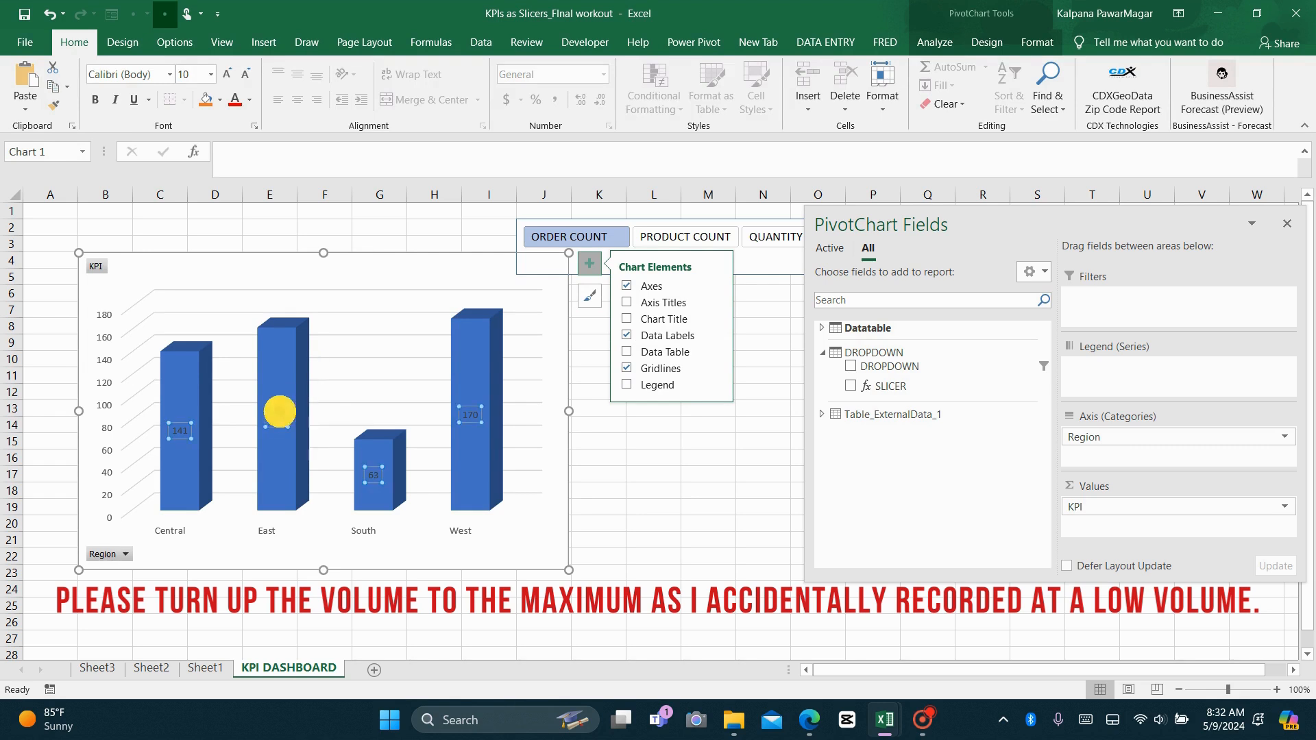
click(249, 101)
click(237, 143)
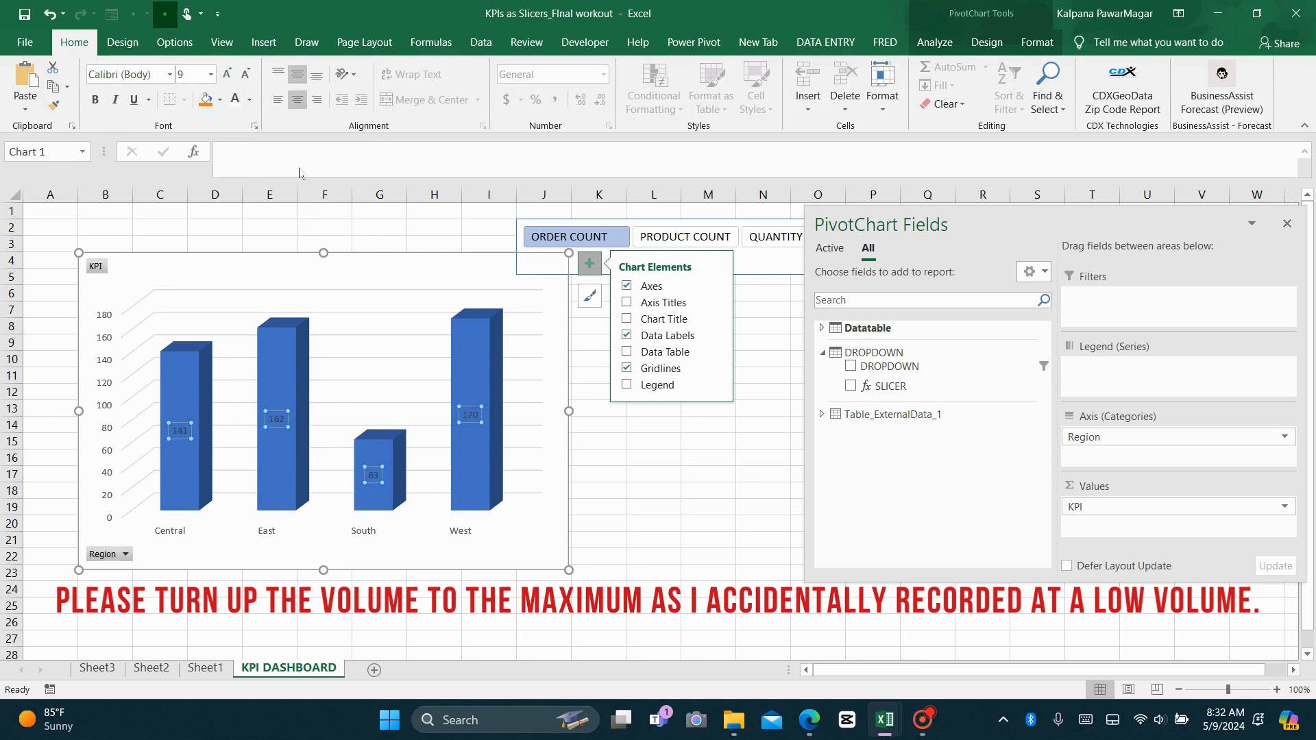
click(685, 473)
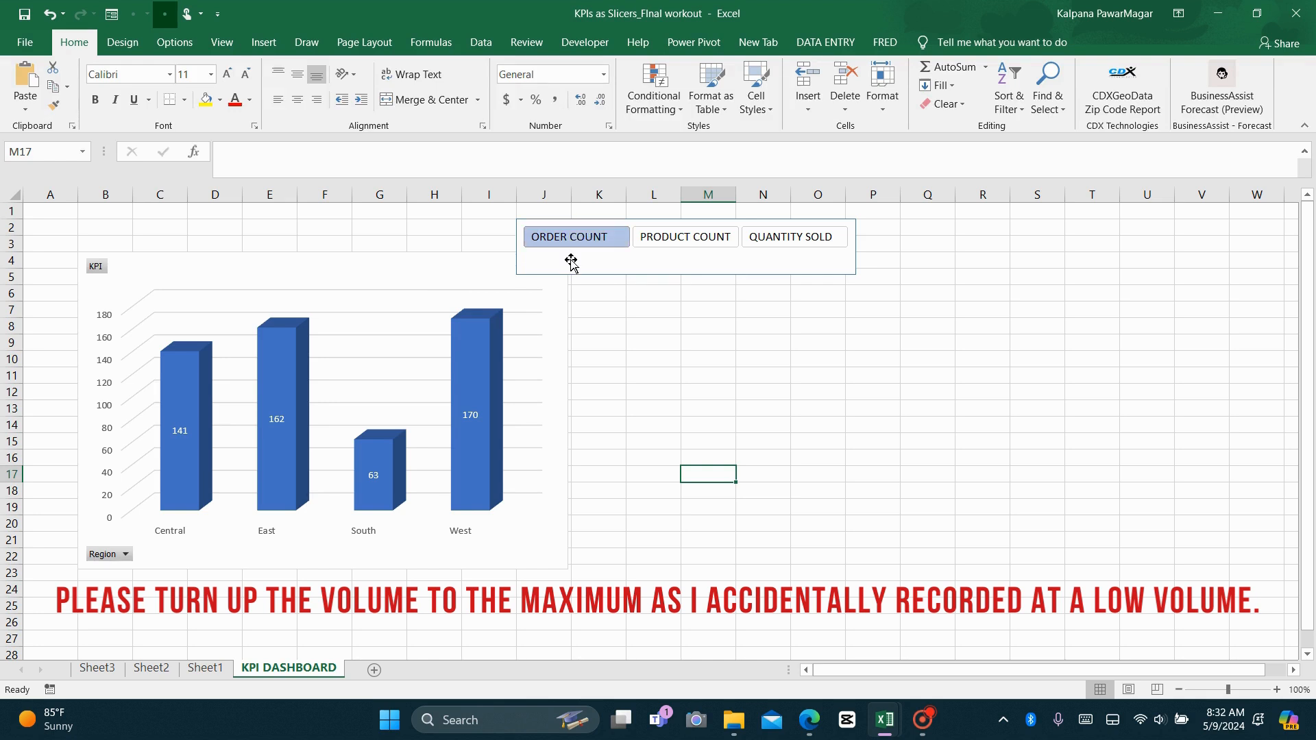
- Move the dashboard slicer onto the upper part of the chart, above the columns
drag(573, 259, 208, 294)
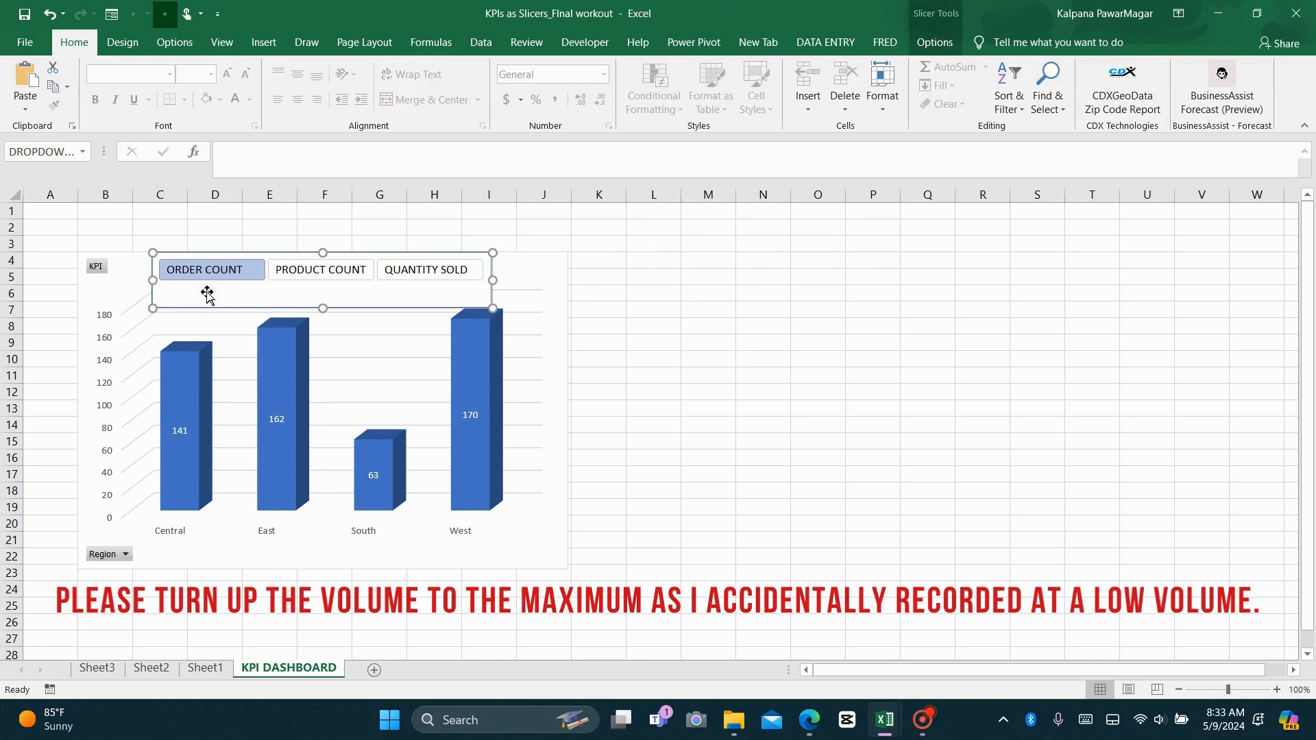
- Resize the dashboard slicer to a single shallow row of buttons and widen it to about the end of the chart's gridlines
click(329, 305)
drag(321, 309, 322, 291)
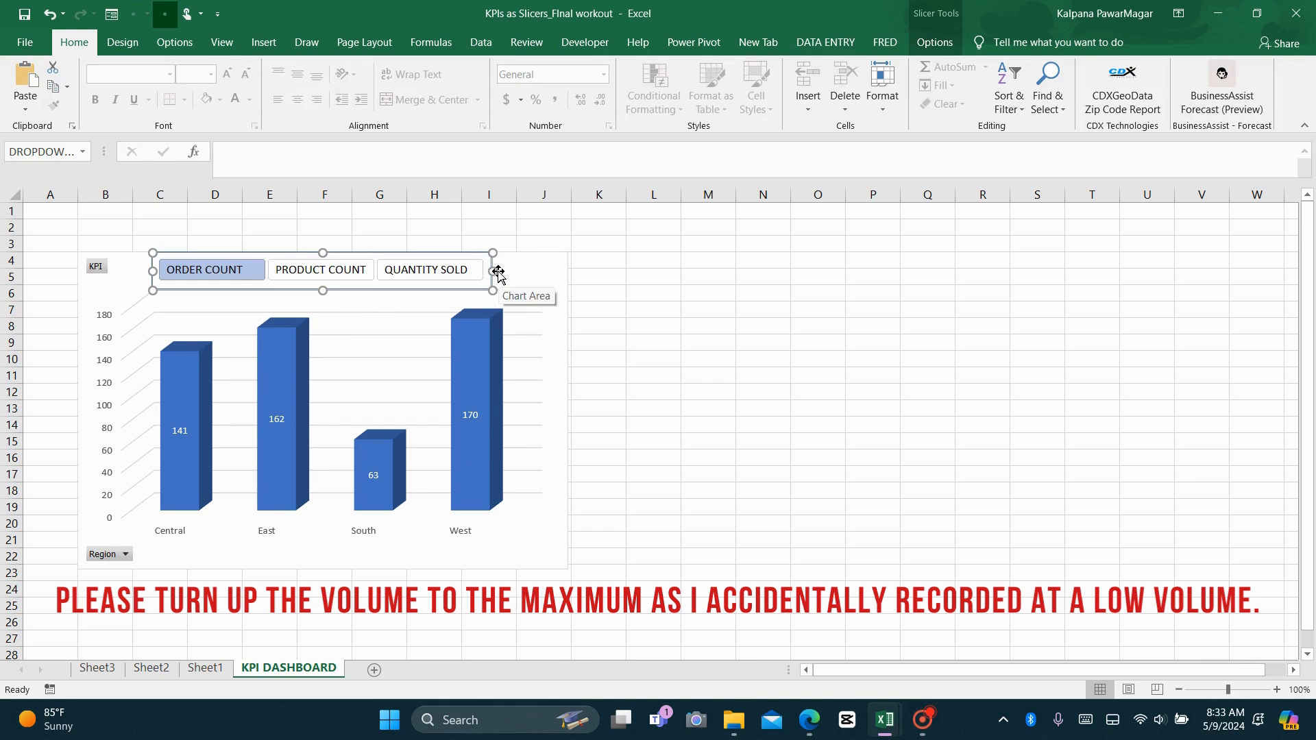
drag(497, 271, 540, 272)
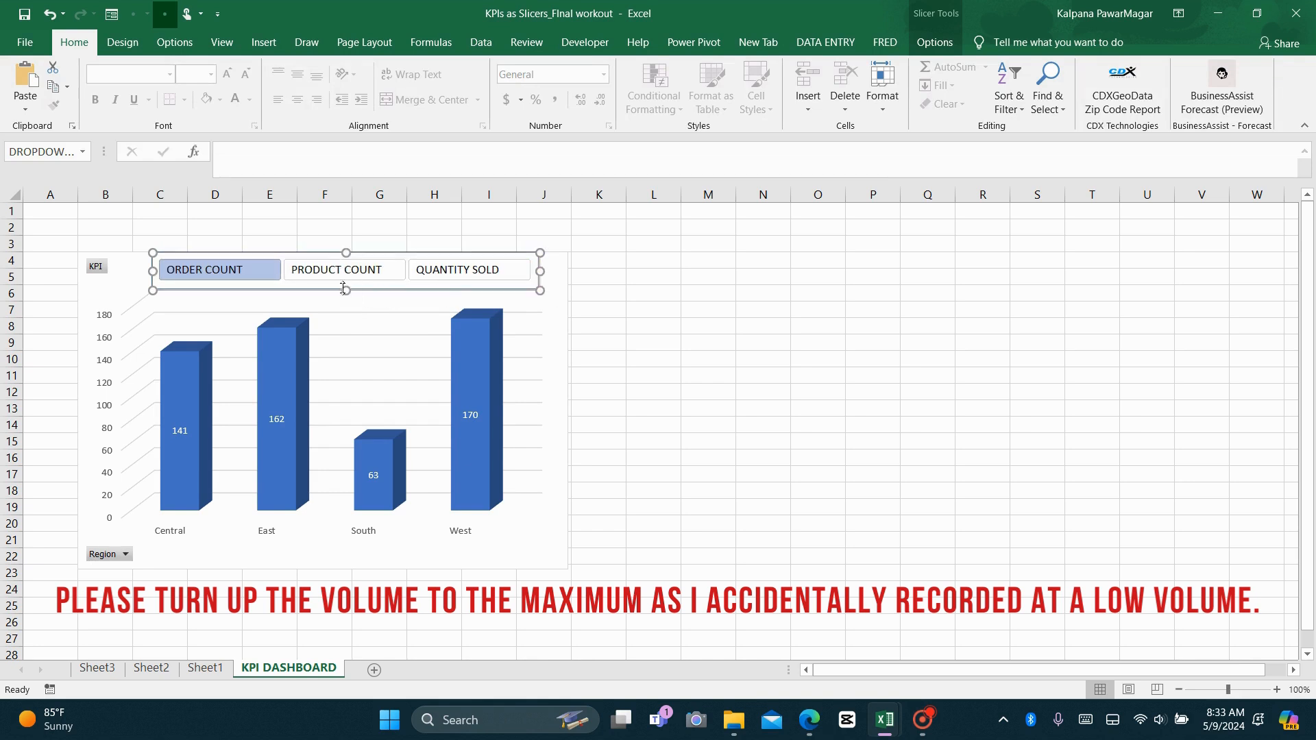
mouse_move(347, 290)
mouse_down()
mouse_move(347, 302)
mouse_move(347, 284)
mouse_up()
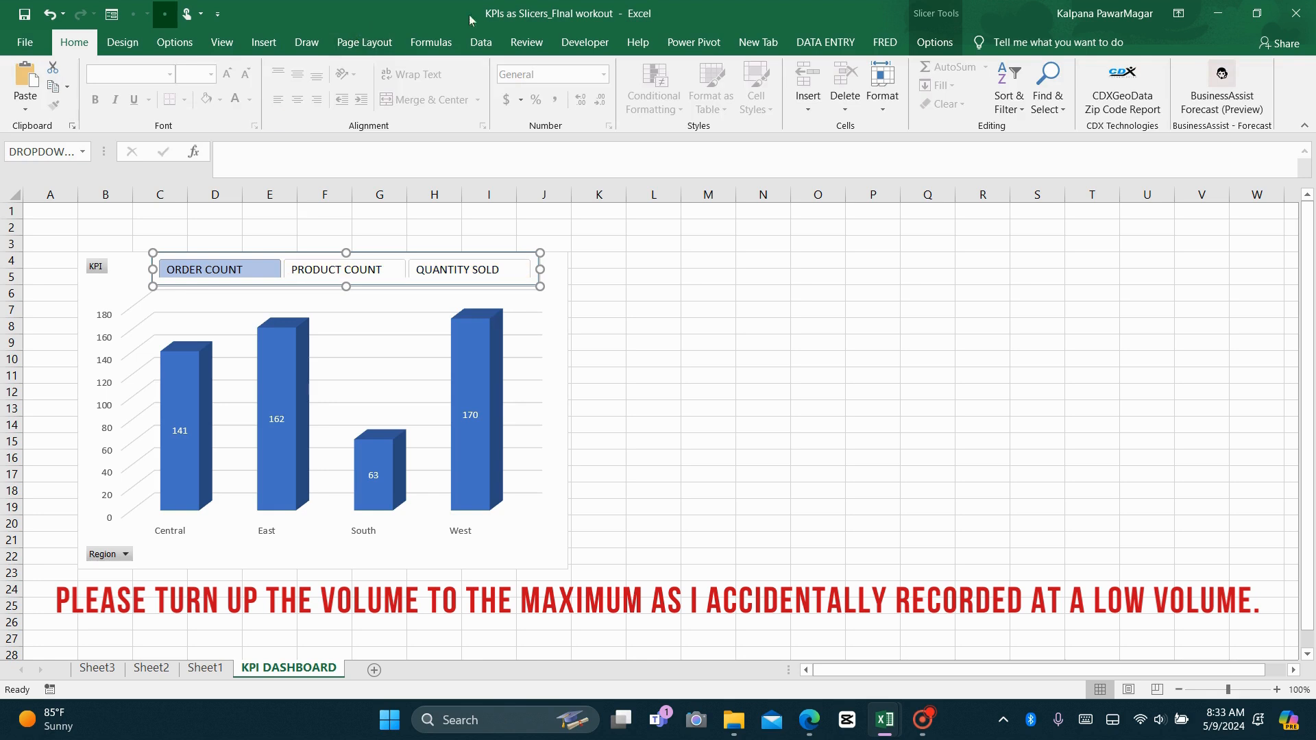
- Switch the dashboard slicer to PRODUCT COUNT and shift it slightly closer to the chart's KPI field button
click(350, 275)
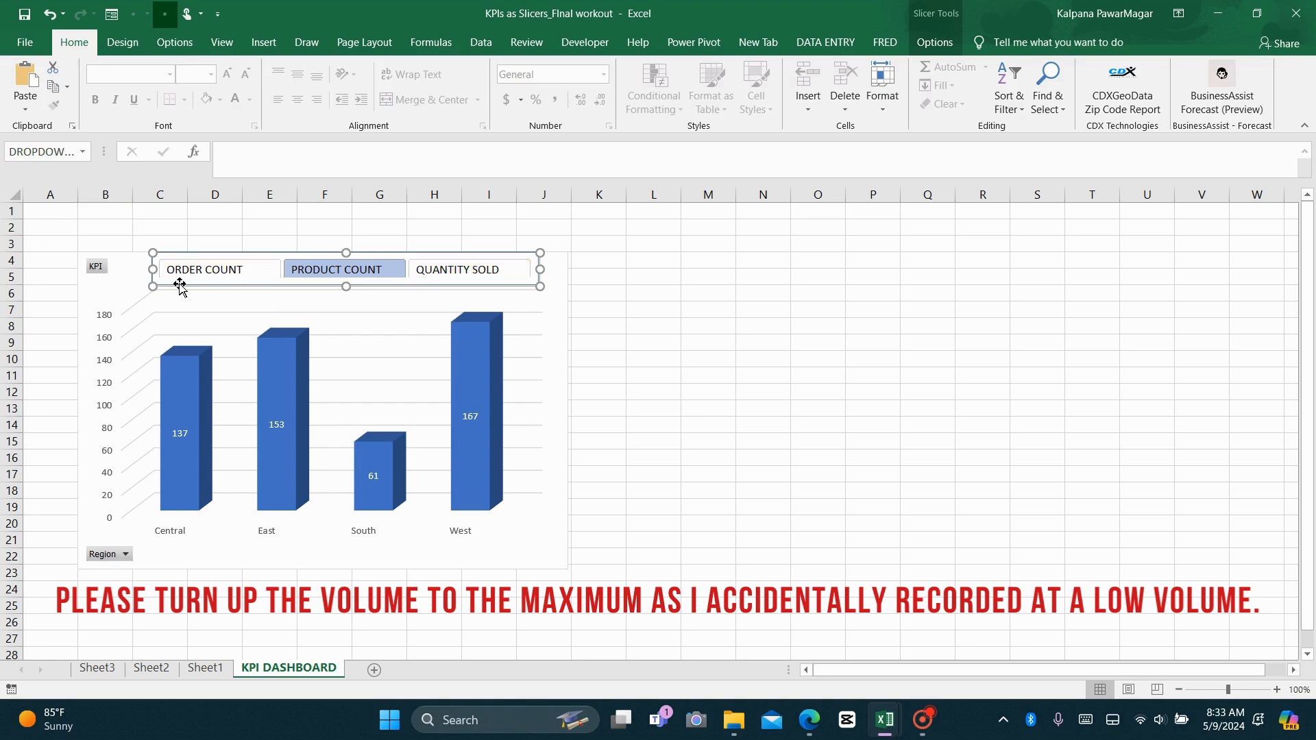
drag(176, 278, 162, 281)
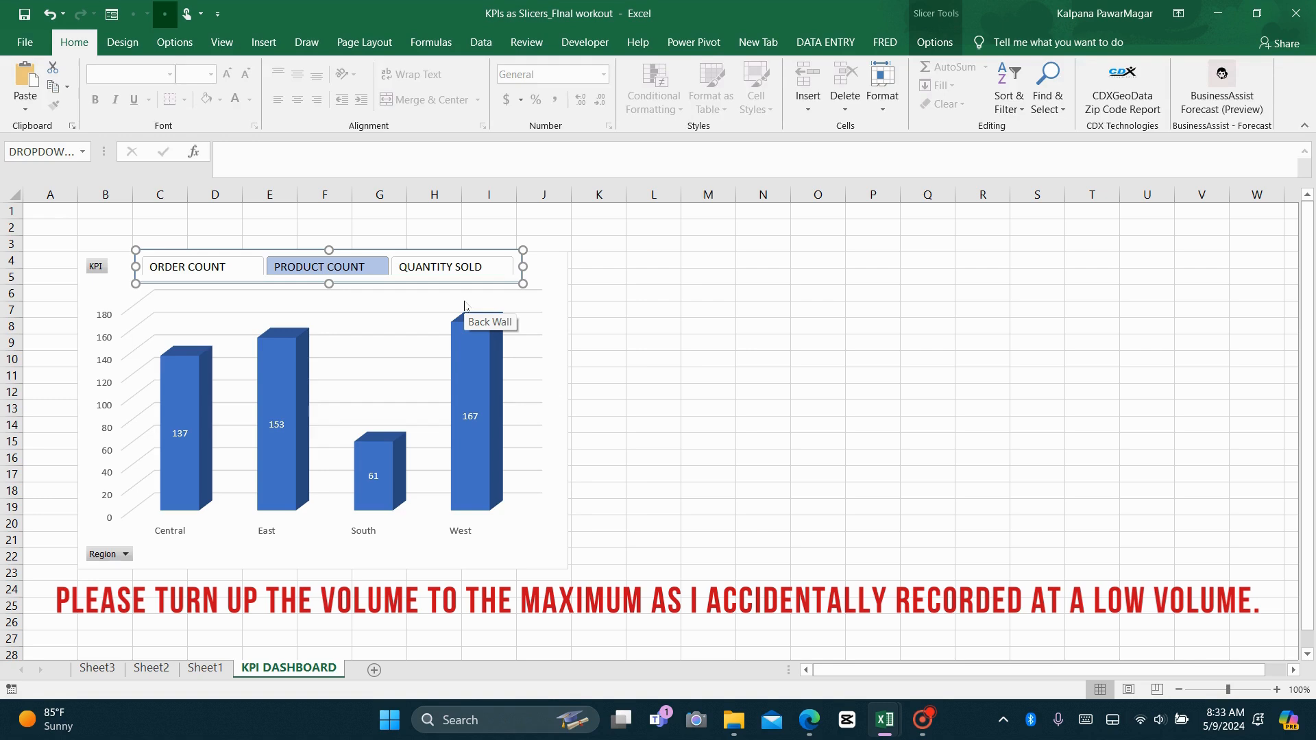
click(206, 667)
click(154, 670)
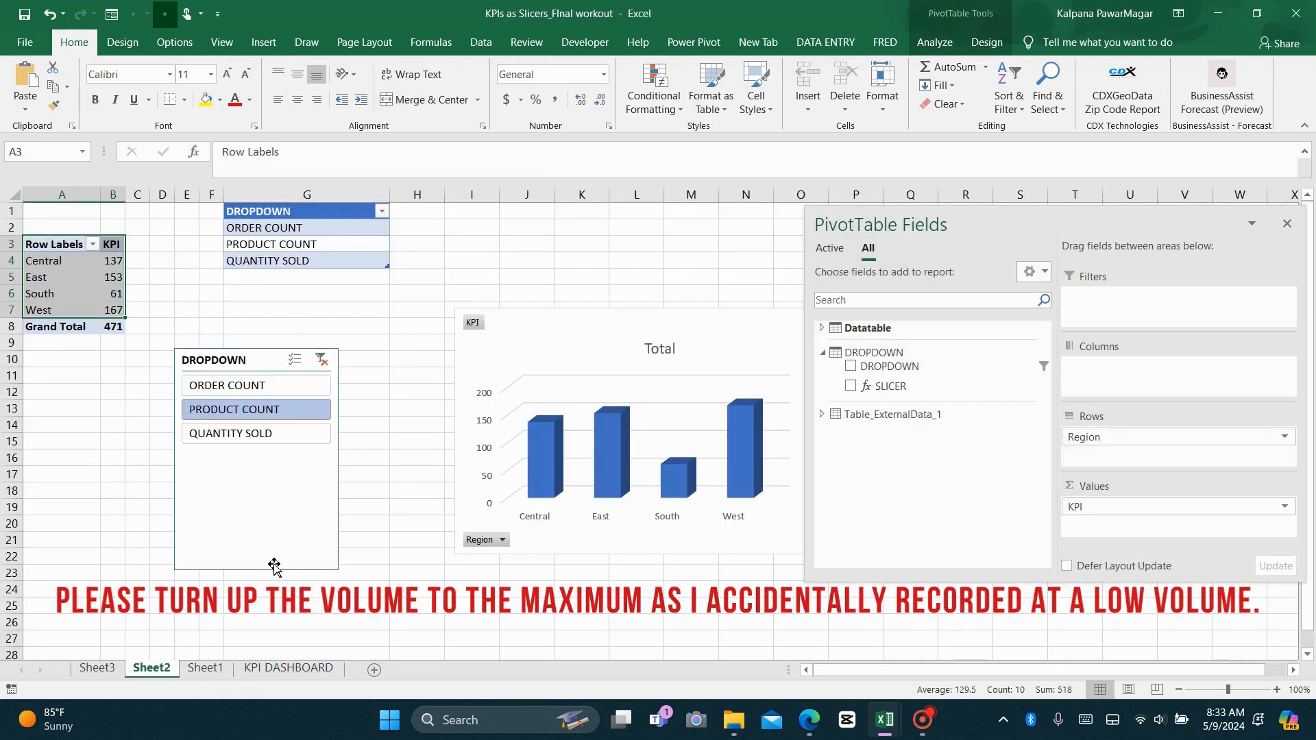
click(303, 668)
click(516, 533)
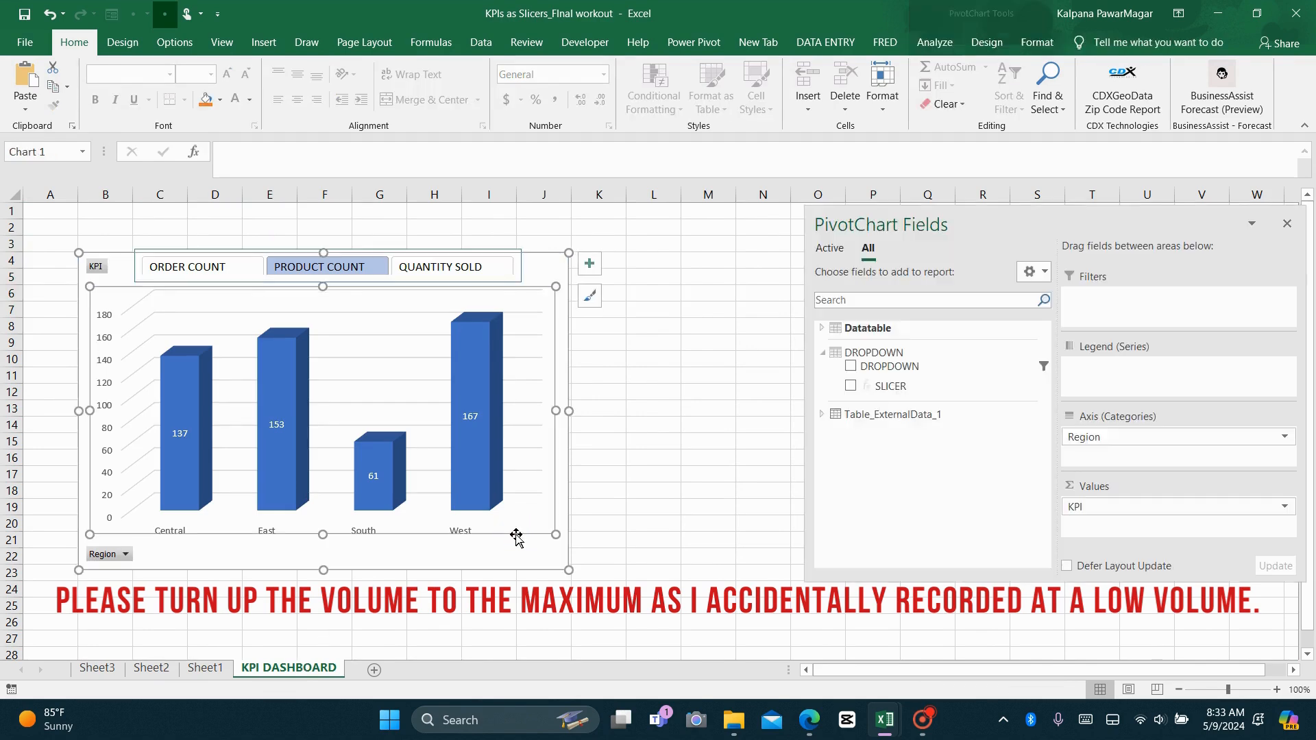
click(603, 525)
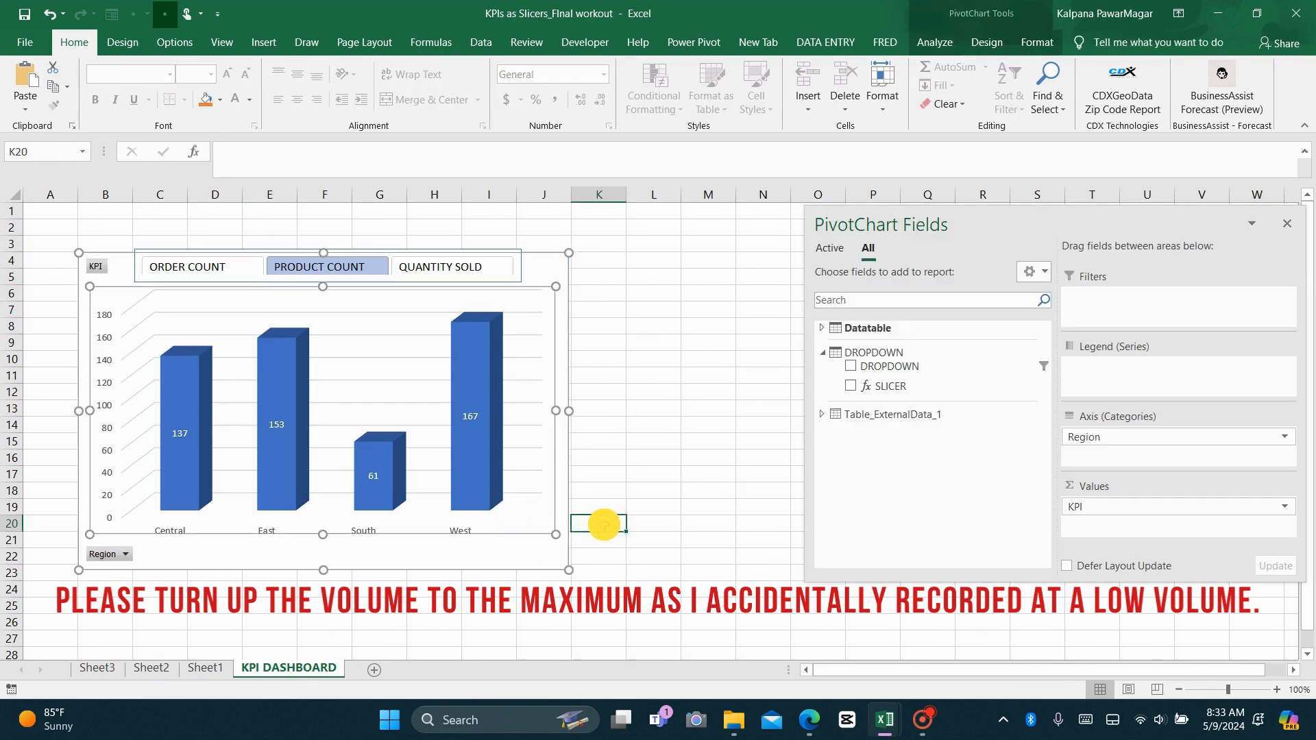
click(531, 531)
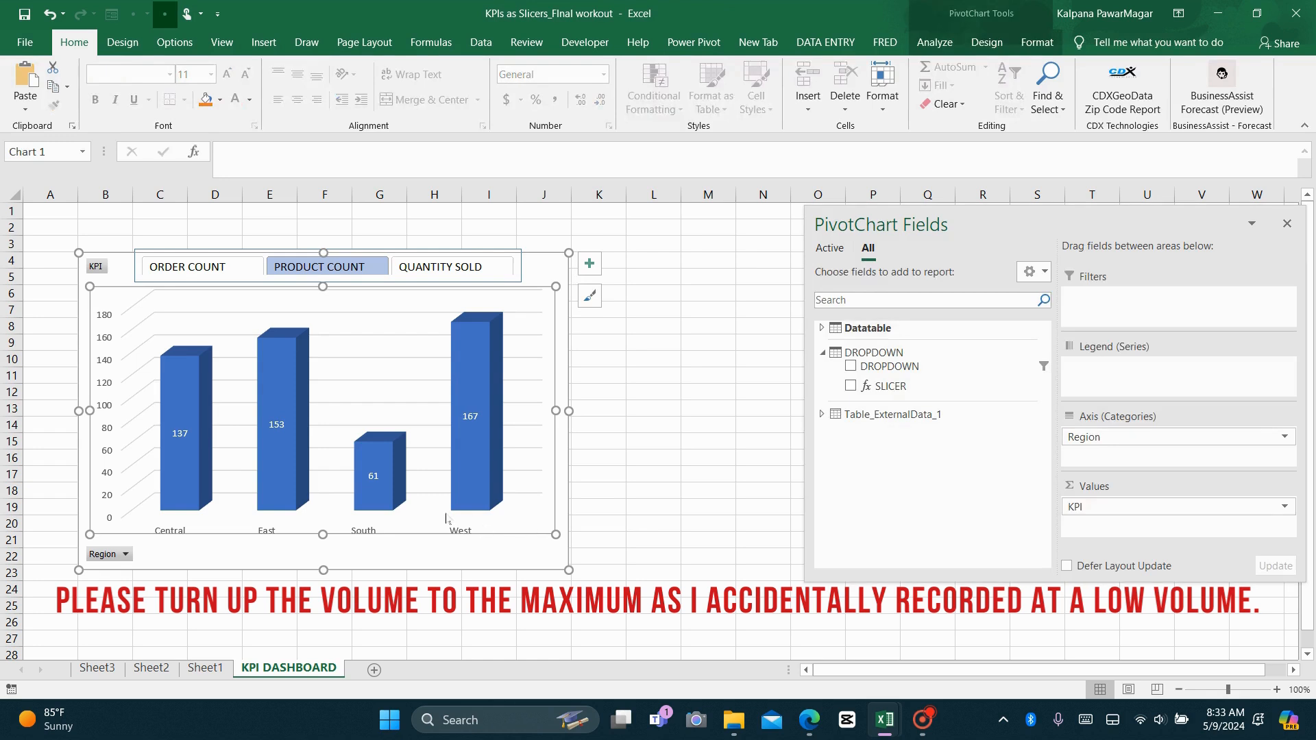
- Add the Category field from Datatable below Region in the rows of the PivotTable on Sheet2
click(147, 667)
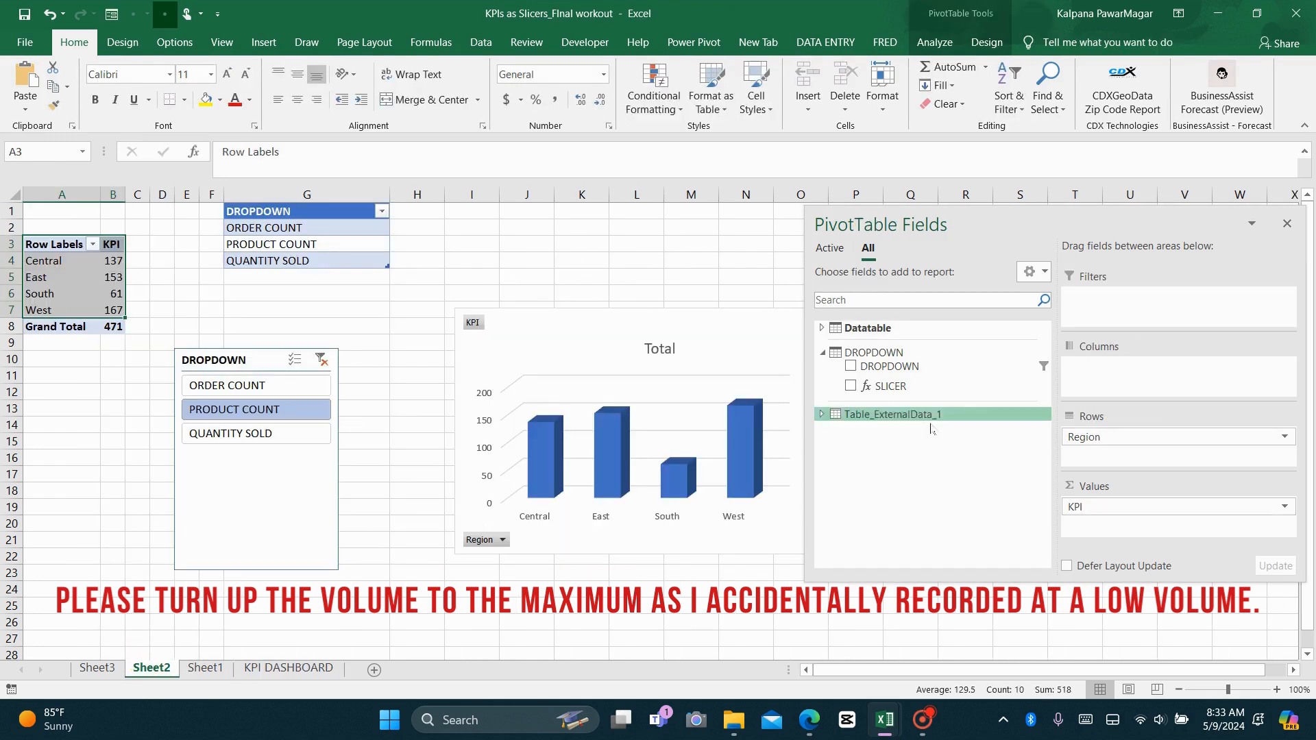
click(822, 327)
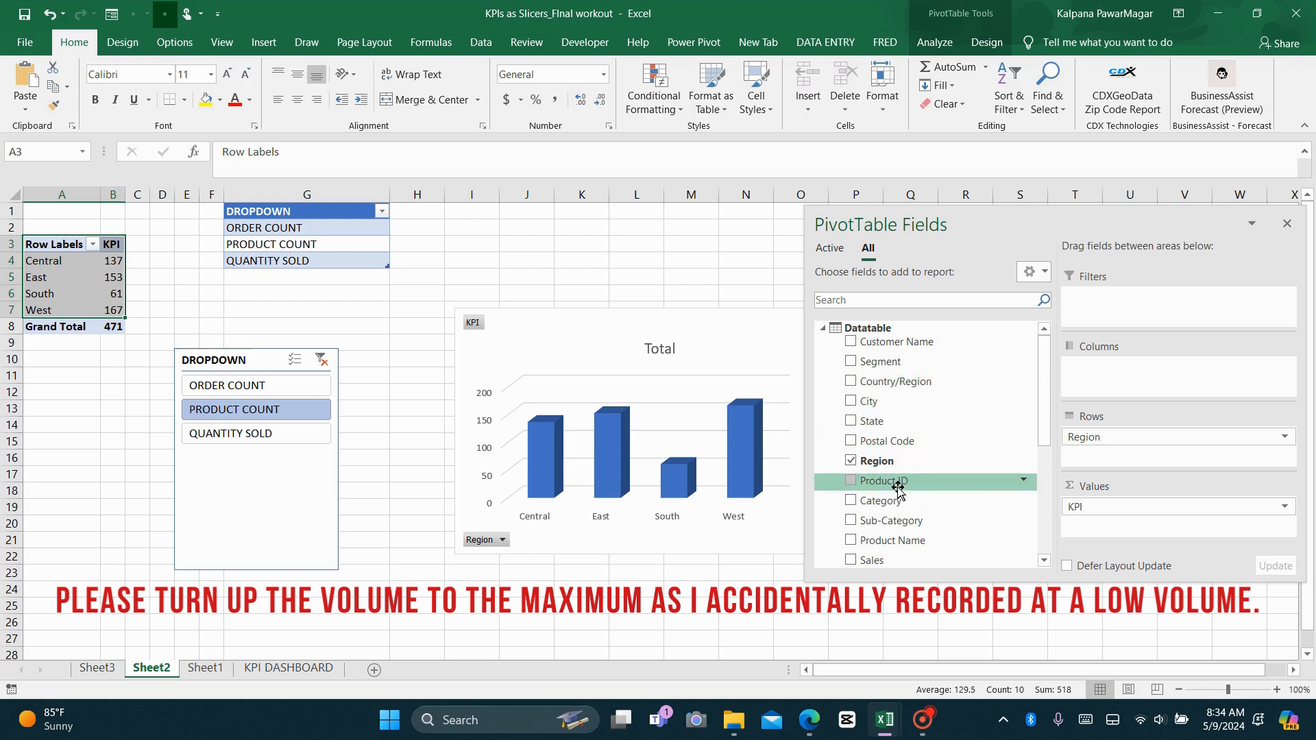
drag(884, 505, 1097, 453)
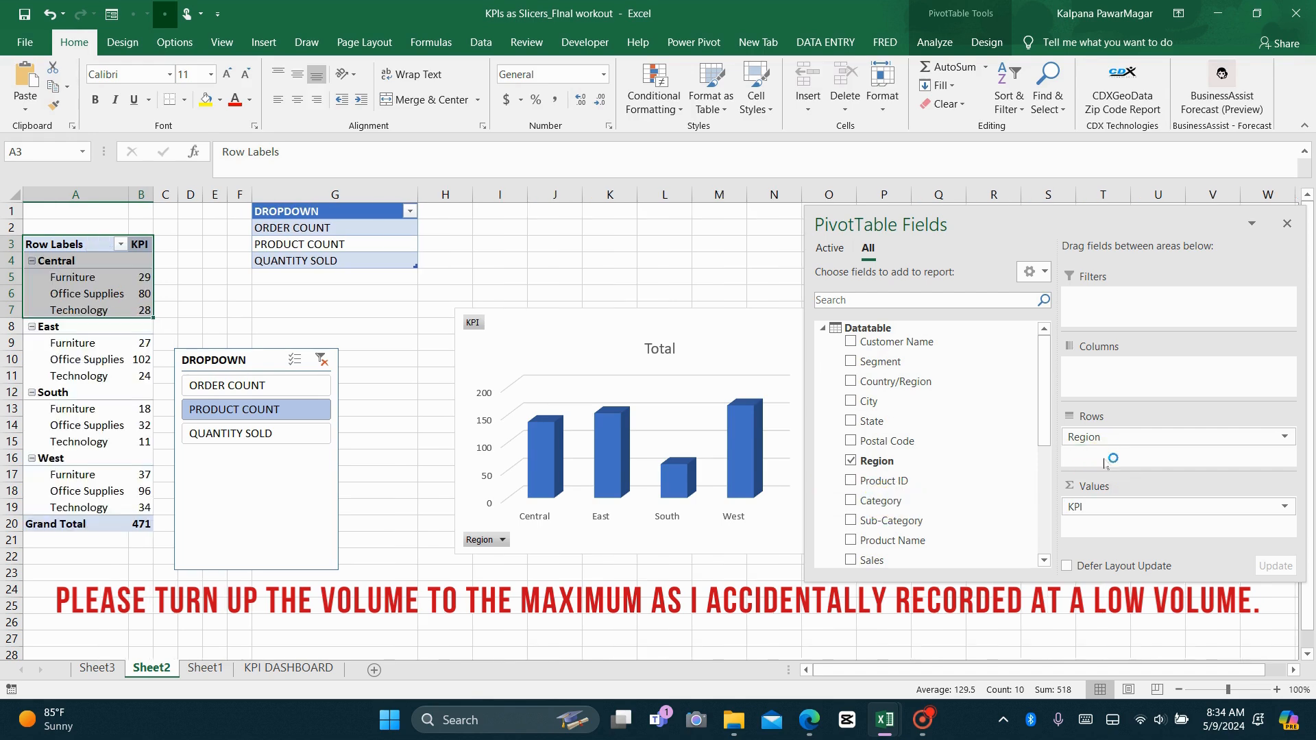
- Filter the Region field of the chart on the KPI DASHBOARD sheet to show only South
click(286, 669)
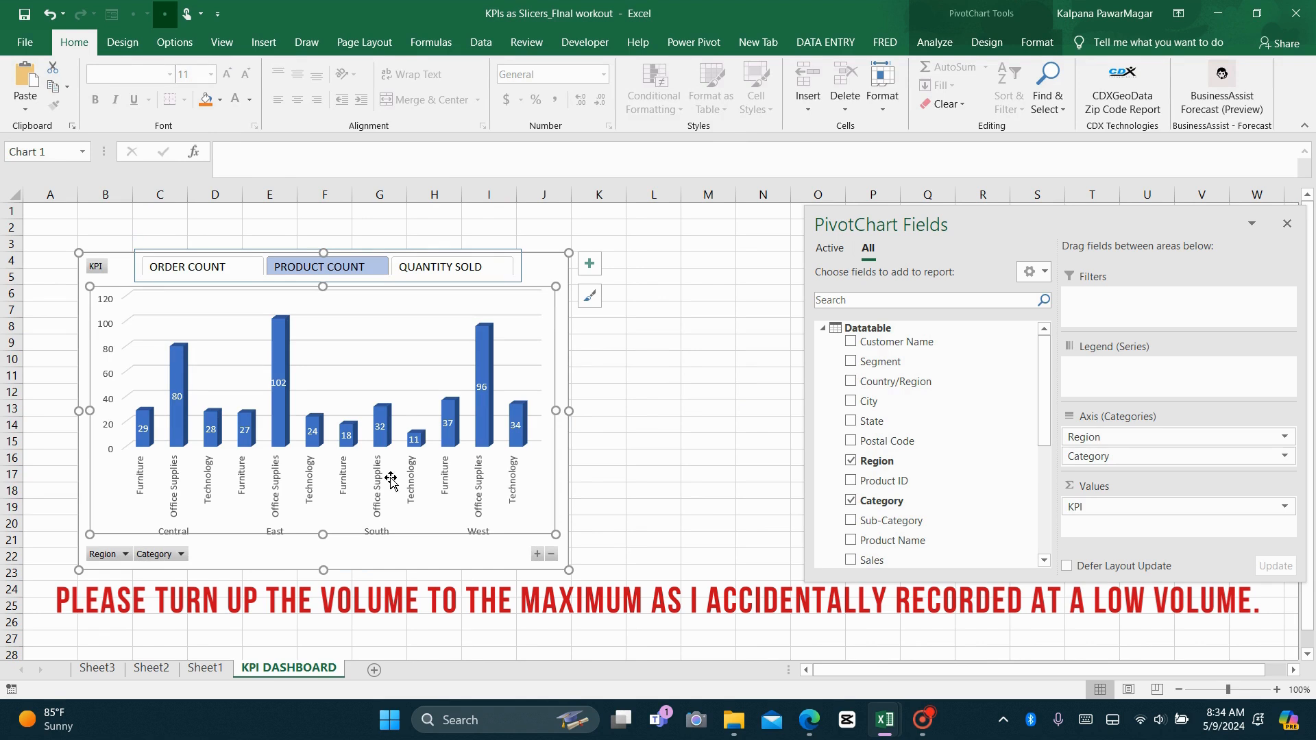
click(124, 553)
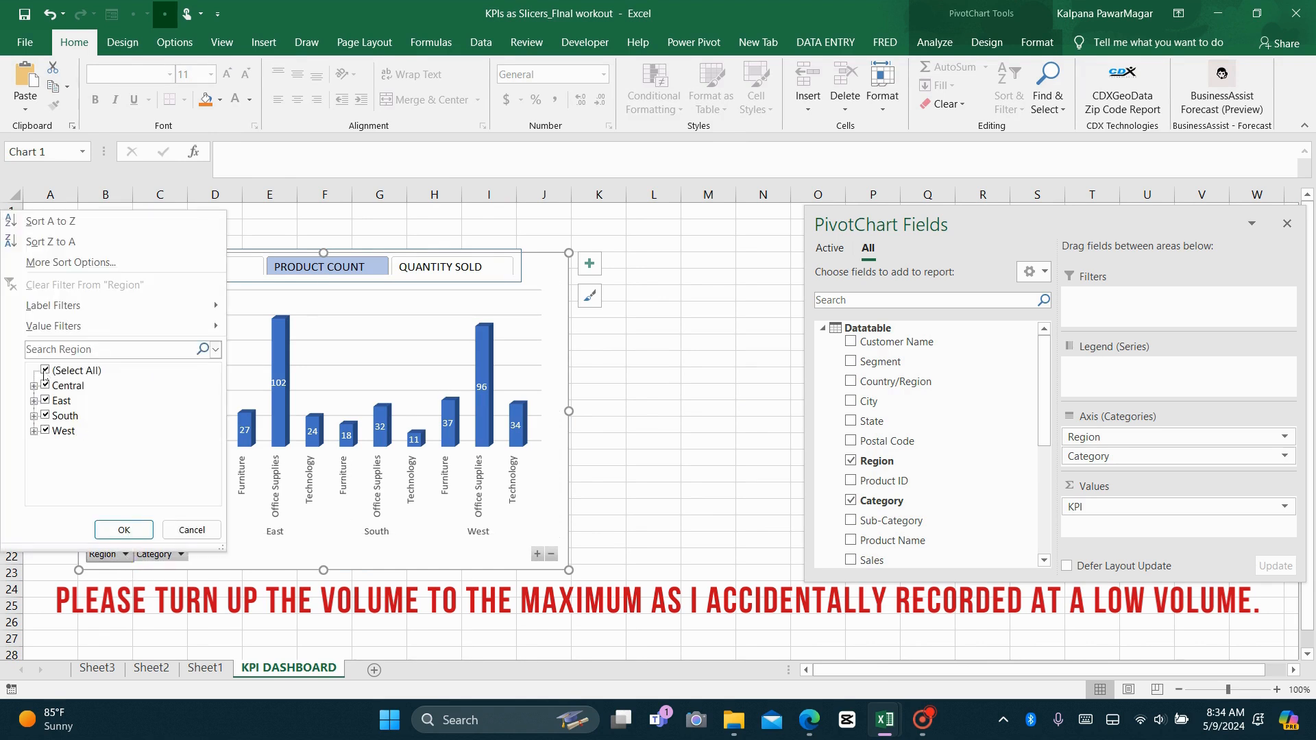
click(44, 371)
click(46, 415)
click(123, 528)
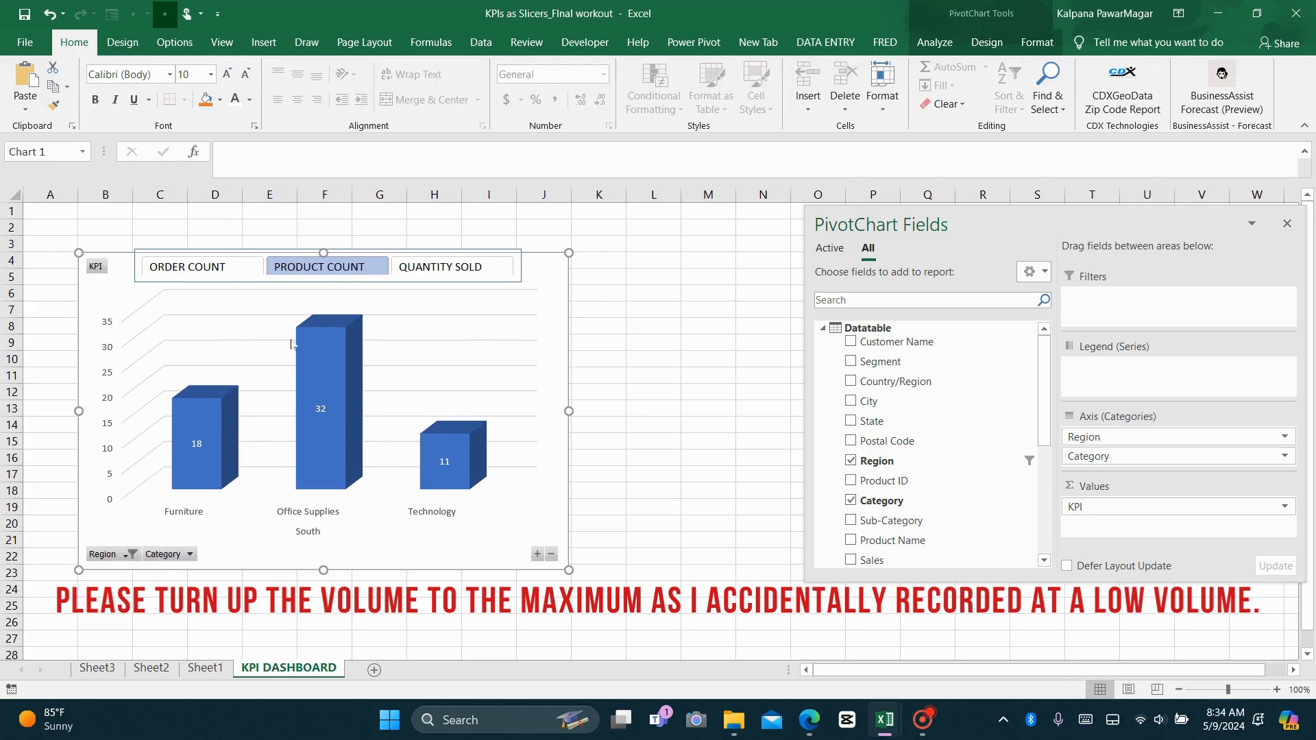
- Switch the dashboard slicer through ORDER COUNT and PRODUCT COUNT to QUANTITY SOLD, and deselect the chart
click(192, 269)
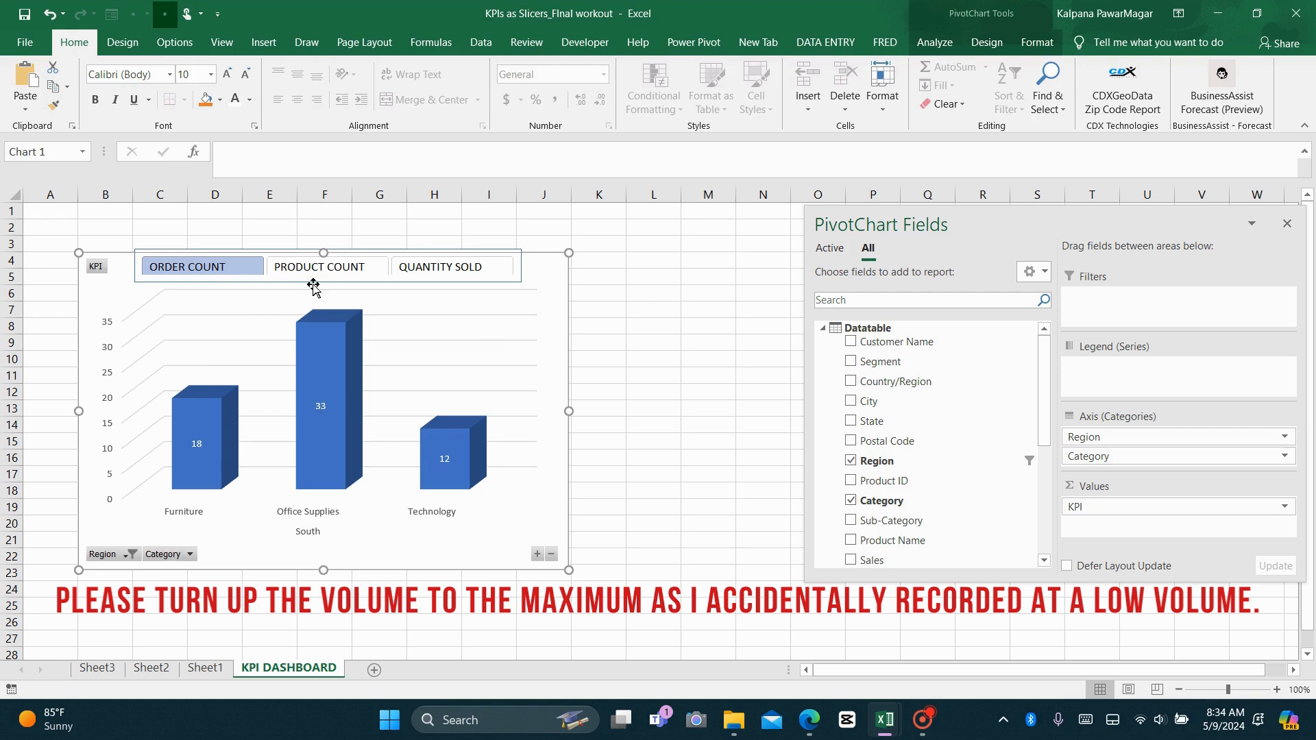
click(331, 271)
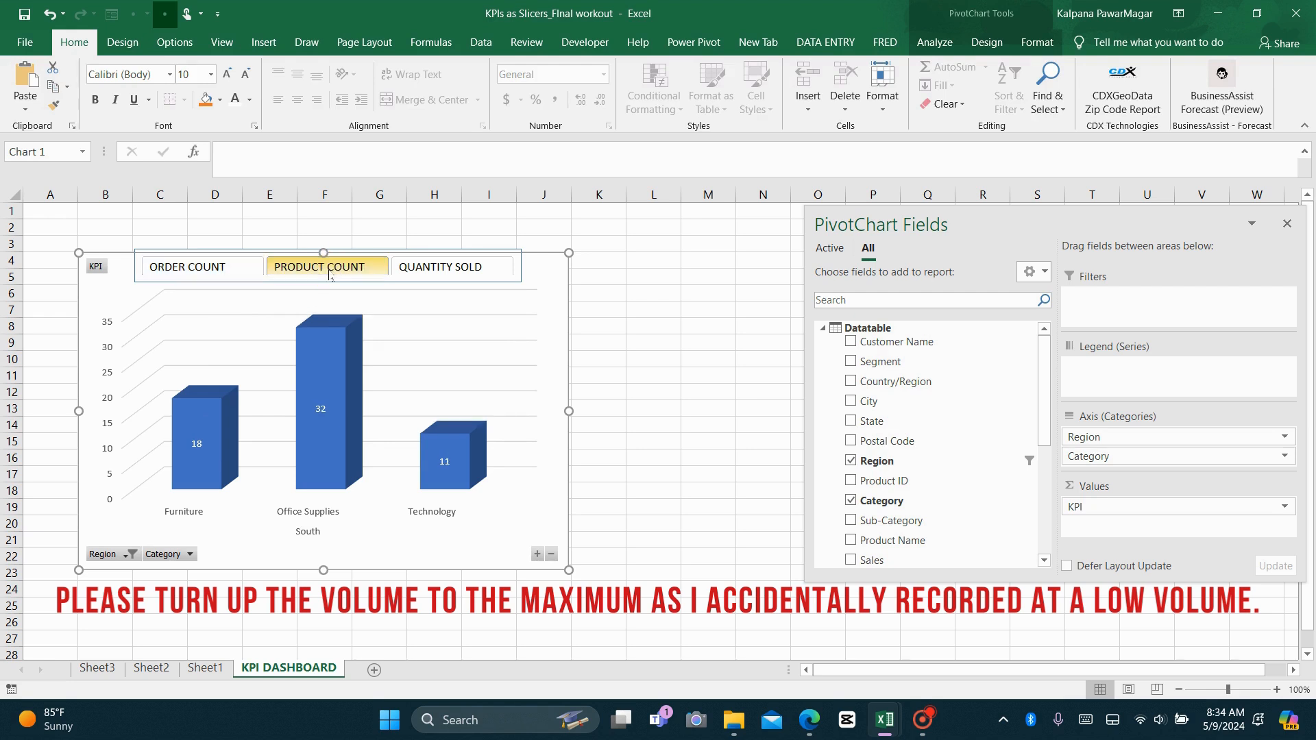
click(430, 273)
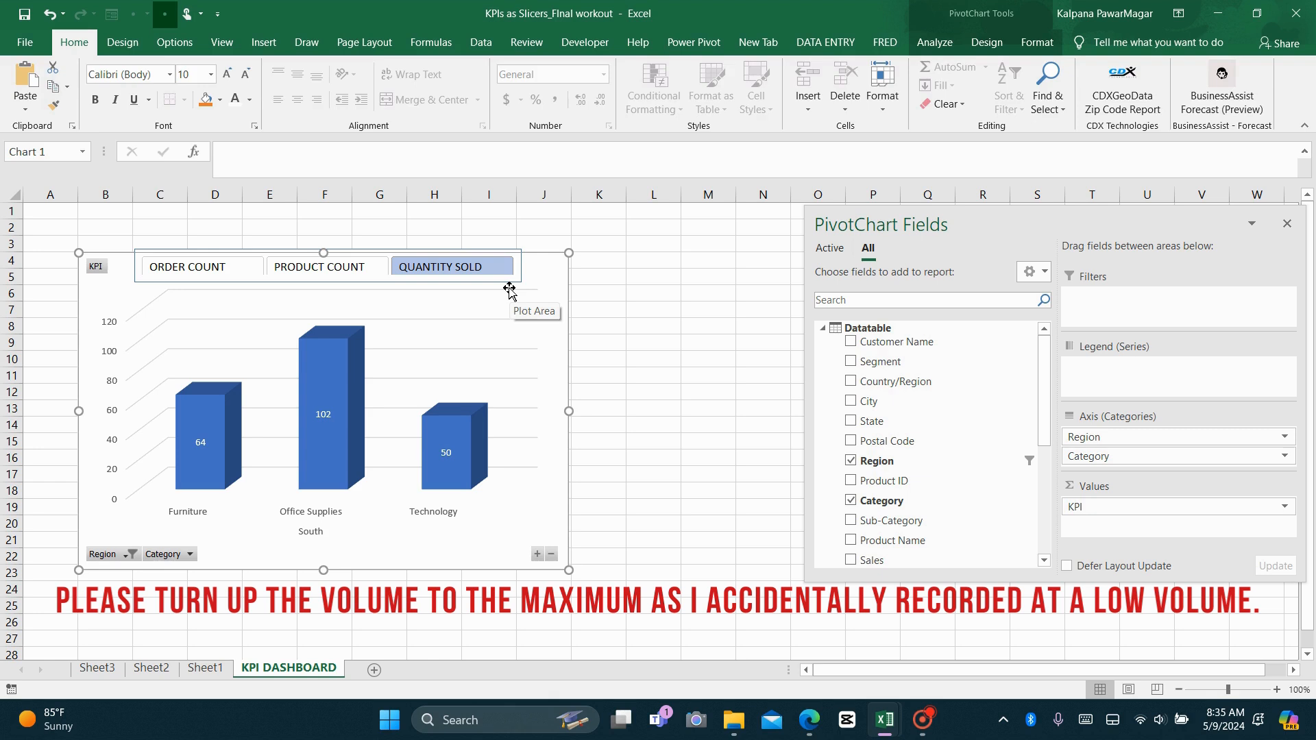
click(611, 304)
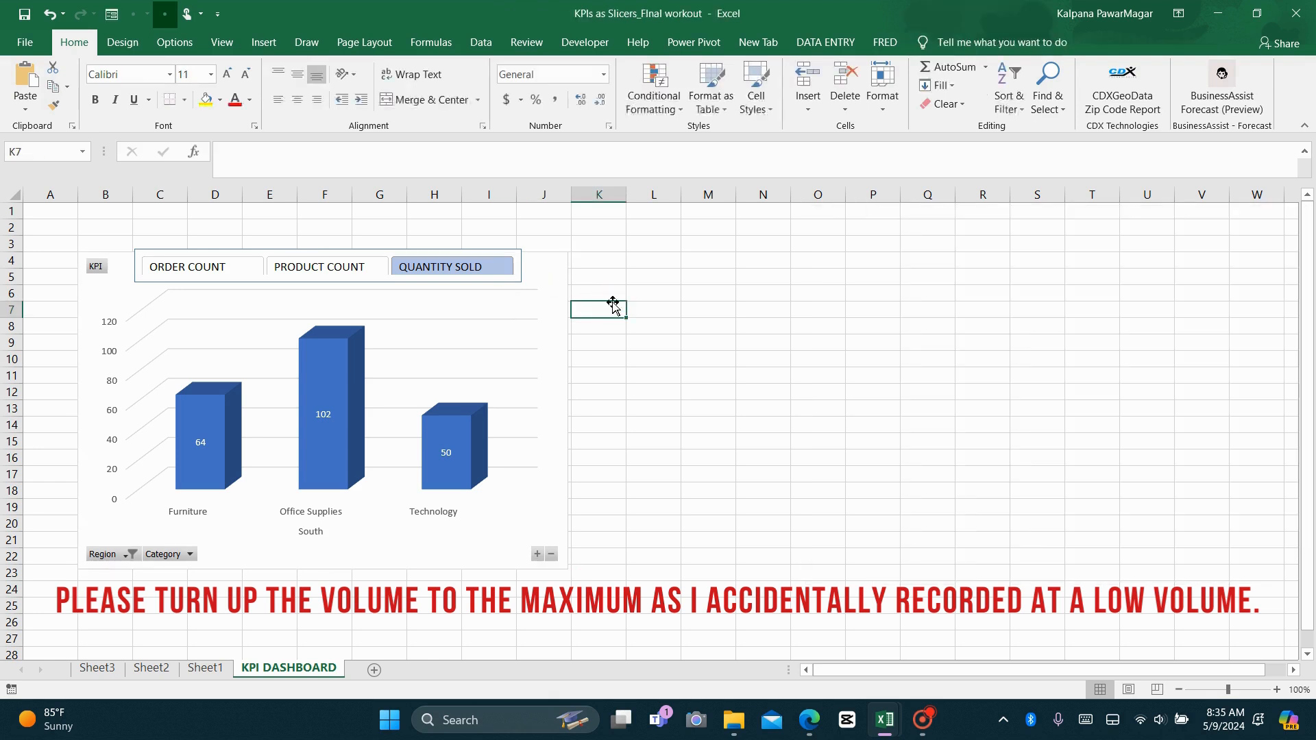
click(935, 718)
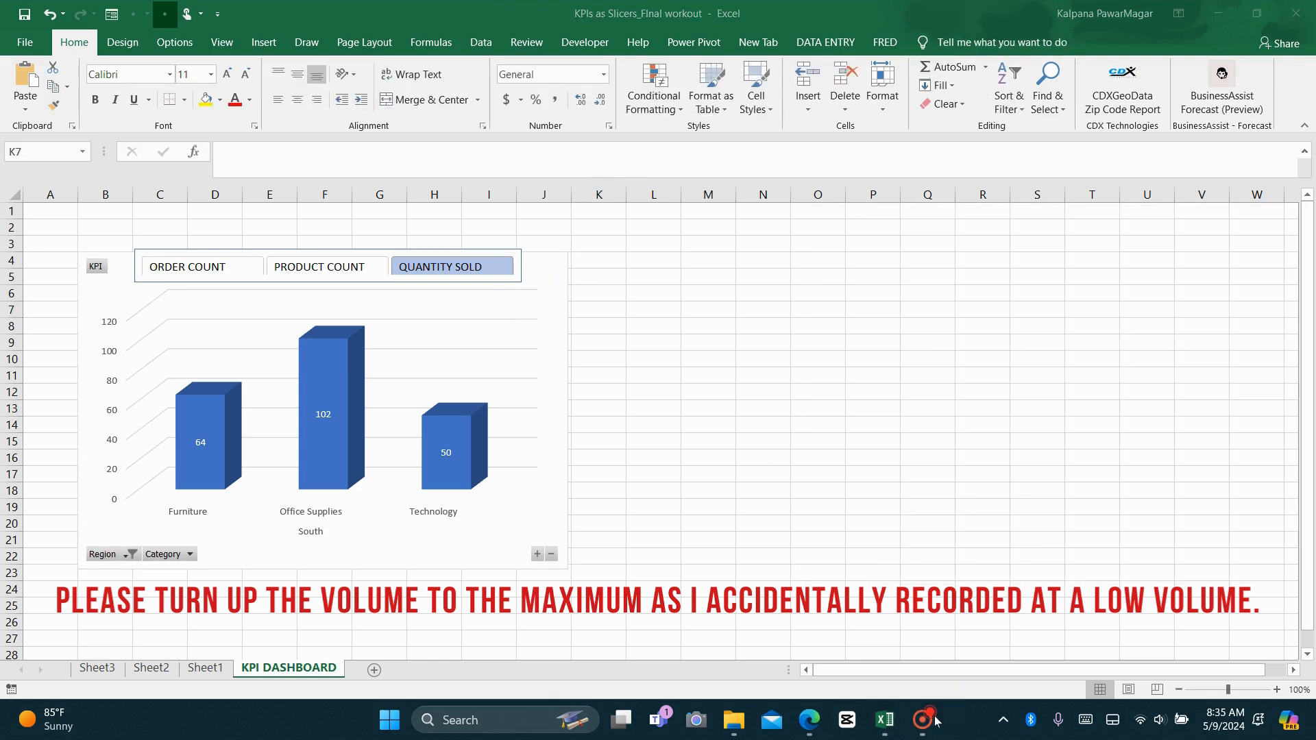
click(924, 718)
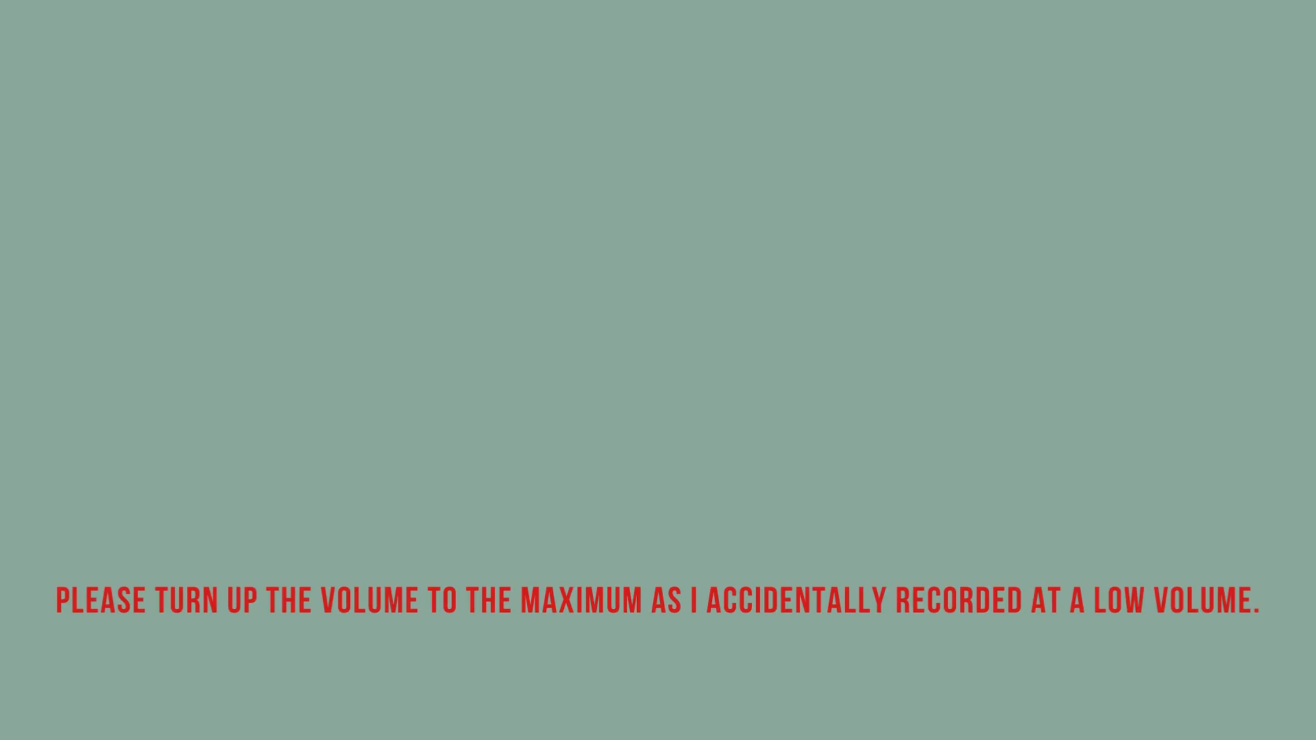